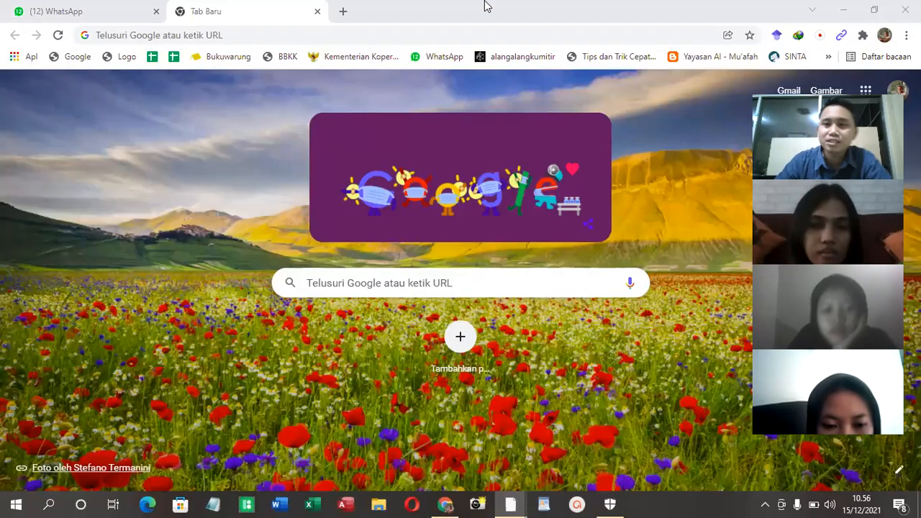
# Minimize the browser, then create a blank document in Word with its window reduced from full screen
pyautogui.click(851, 10)
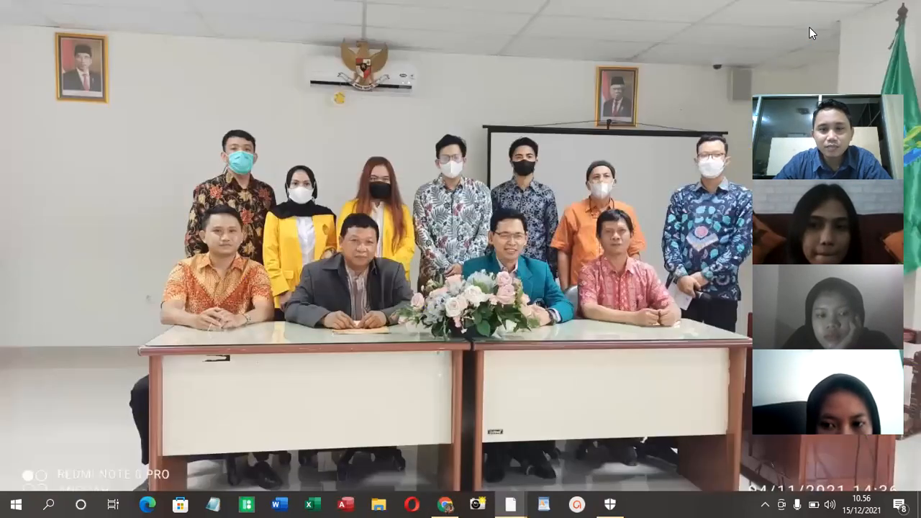
pyautogui.rightClick(262, 233)
pyautogui.click(310, 270)
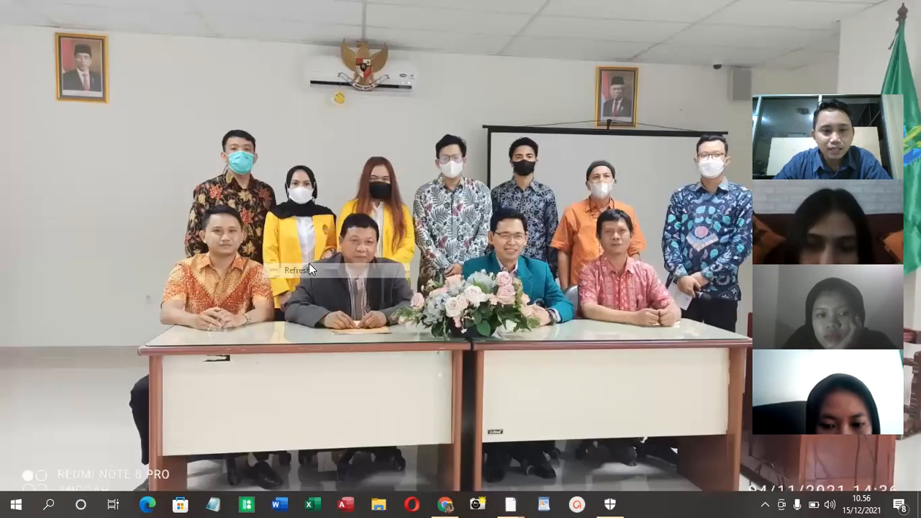
pyautogui.click(279, 504)
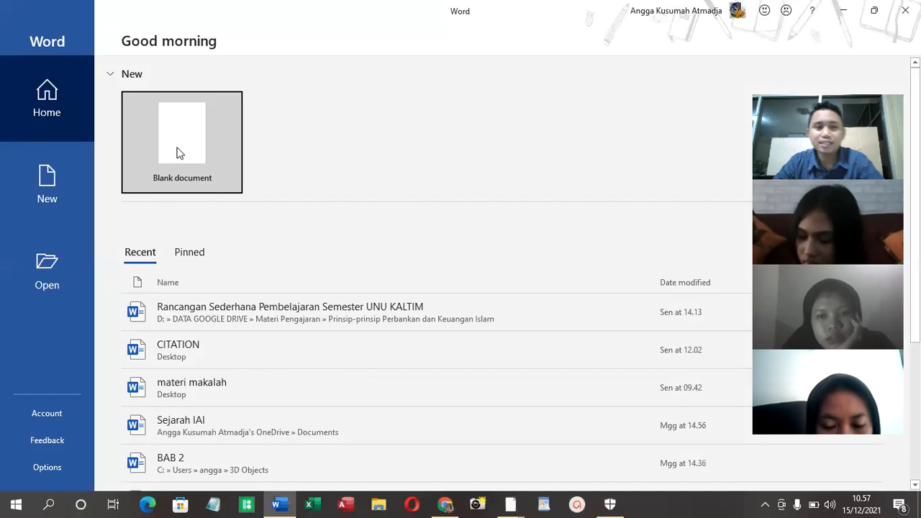
pyautogui.click(185, 144)
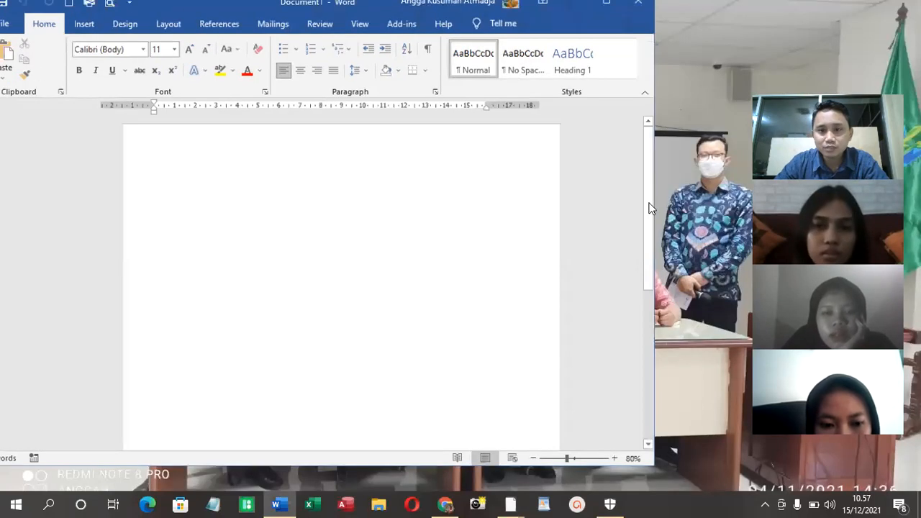
pyautogui.moveTo(657, 205); pyautogui.dragTo(733, 210)
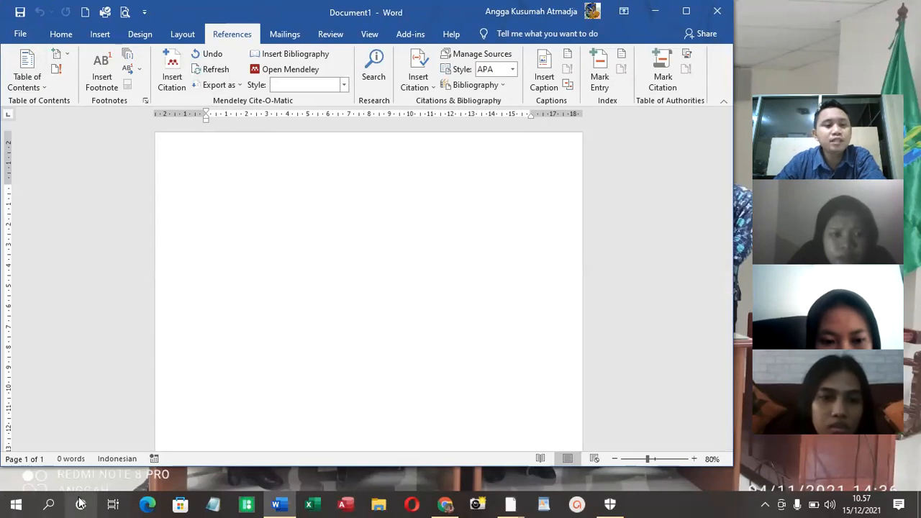
# Launch Mendeley Desktop in a narrower window and open the Tugas Makalah PAK folder
pyautogui.click(16, 504)
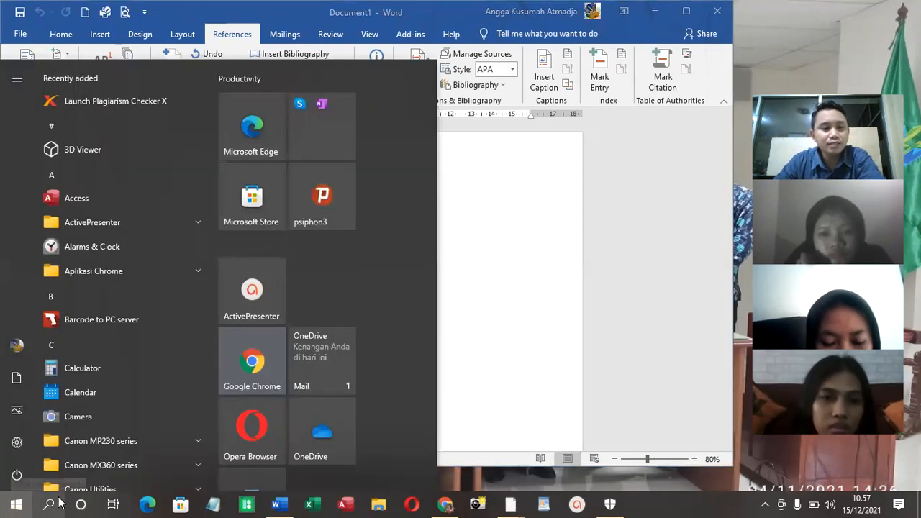
pyautogui.click(49, 503)
pyautogui.write('mend')
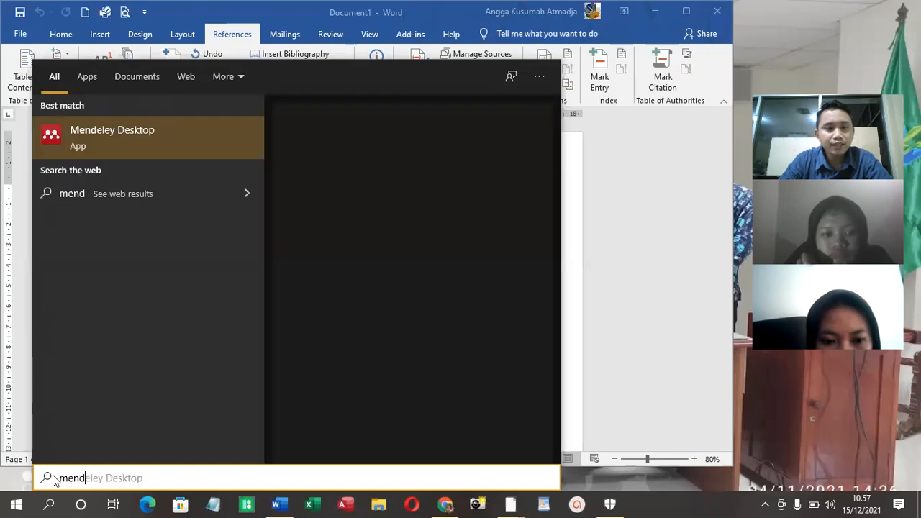
pyautogui.click(175, 124)
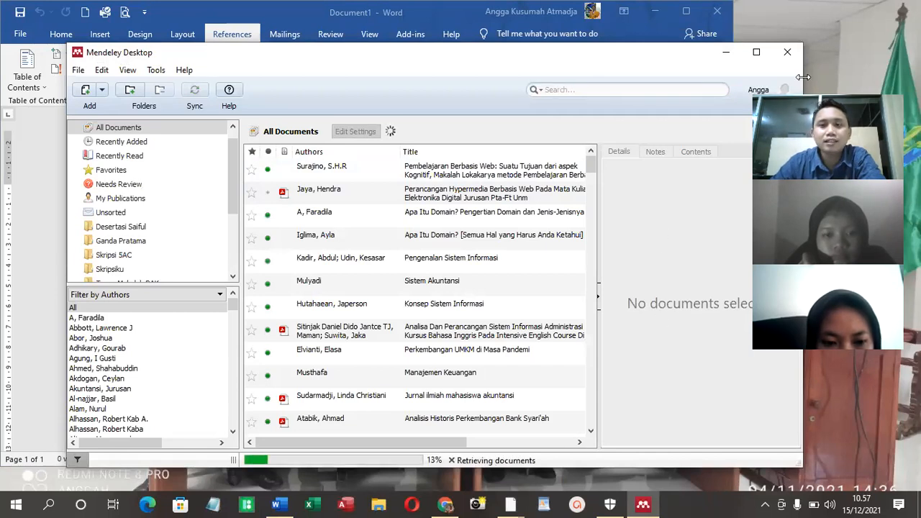
pyautogui.moveTo(803, 77); pyautogui.dragTo(693, 77)
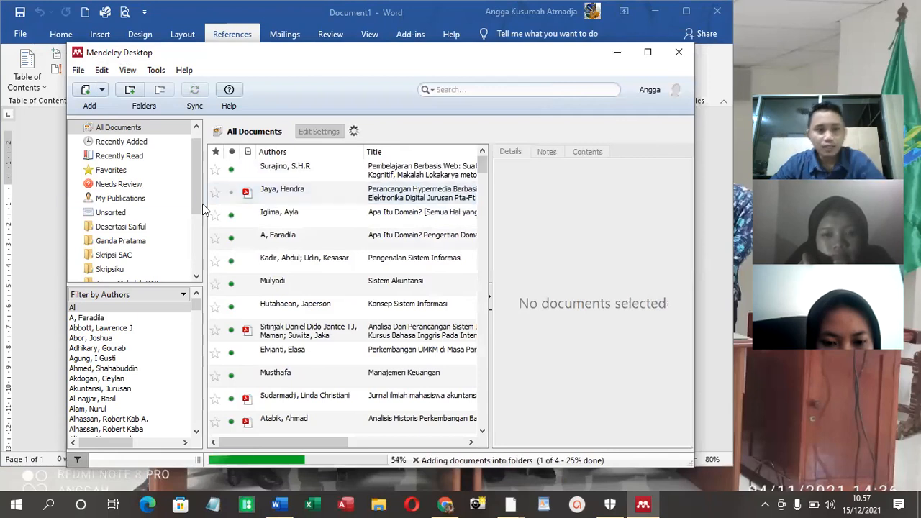
pyautogui.scroll(-2, 122, 223)
pyautogui.click(121, 218)
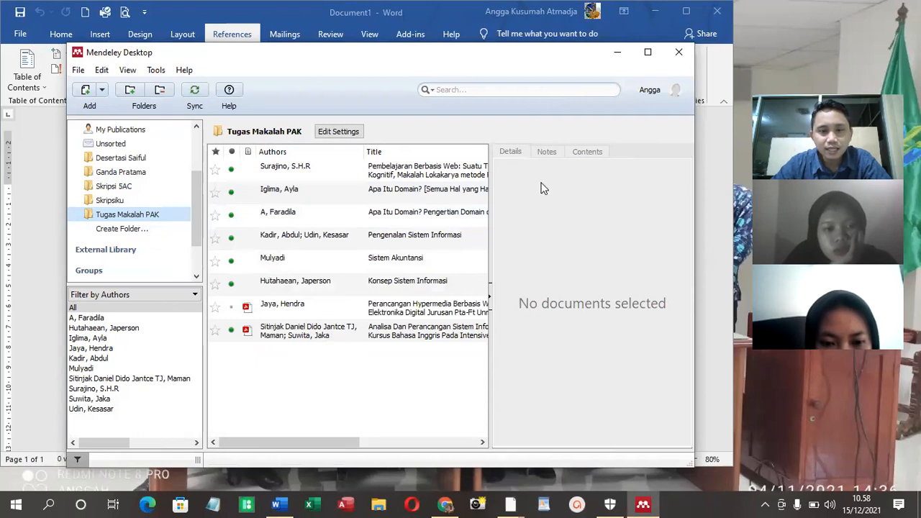
# Return to the Word document and write "Pengertian Website" with "What:" on the line below, followed by a new empty line
pyautogui.click(315, 13)
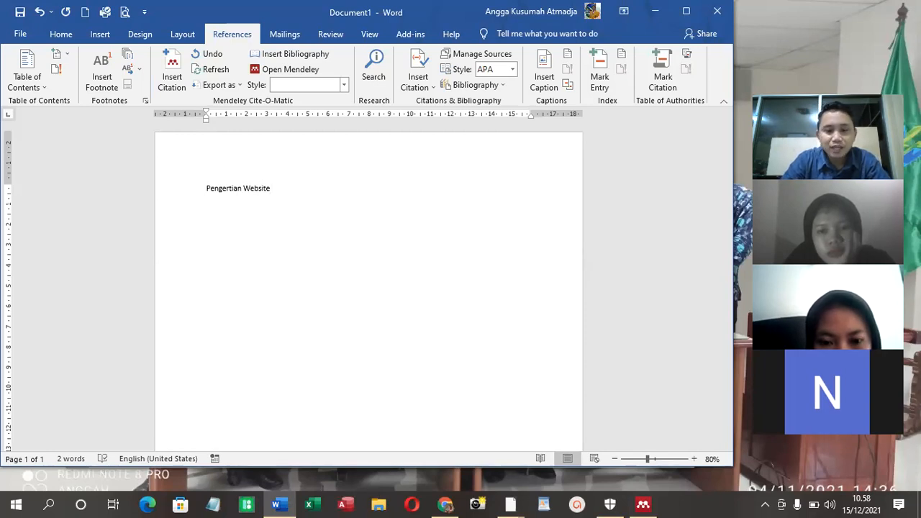
pyautogui.write('hat')
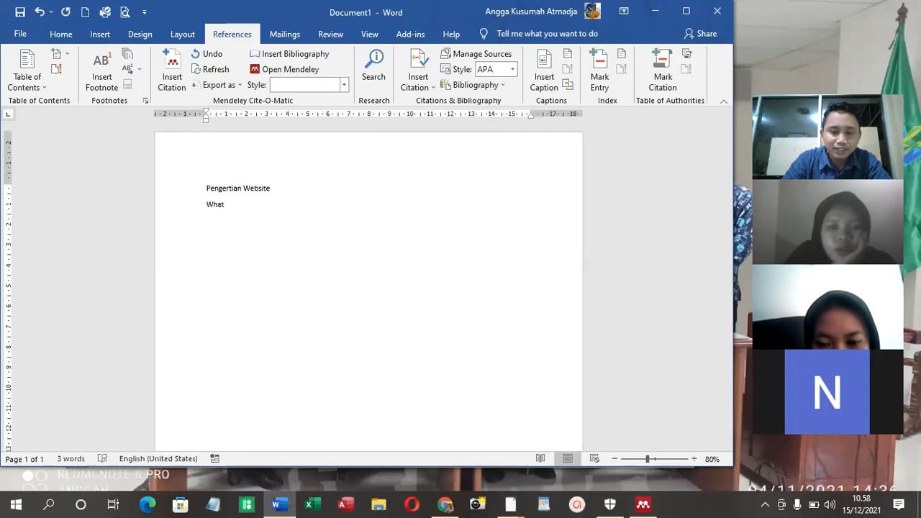
pyautogui.write(':')
pyautogui.press('Return')
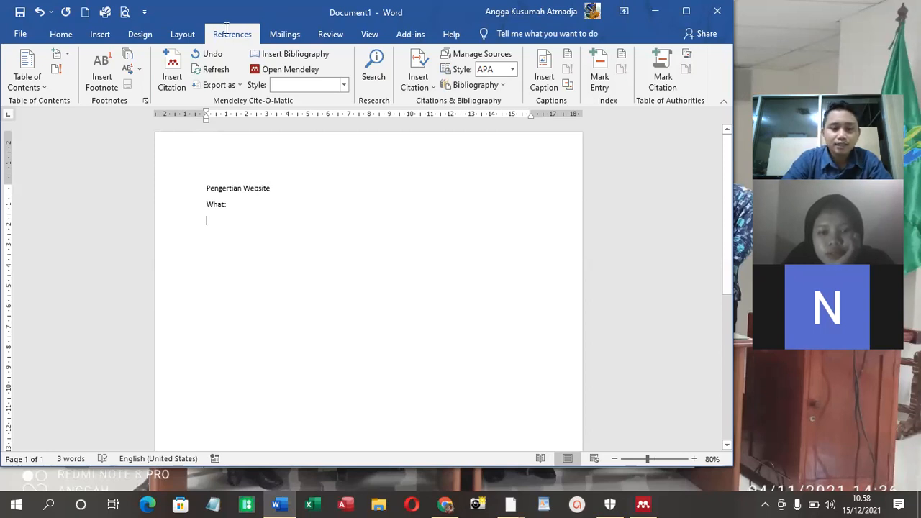
# Switch to Chrome and search Google for "pengertian website menurut para ahli"
pyautogui.hotkey('alt', 'Tab')
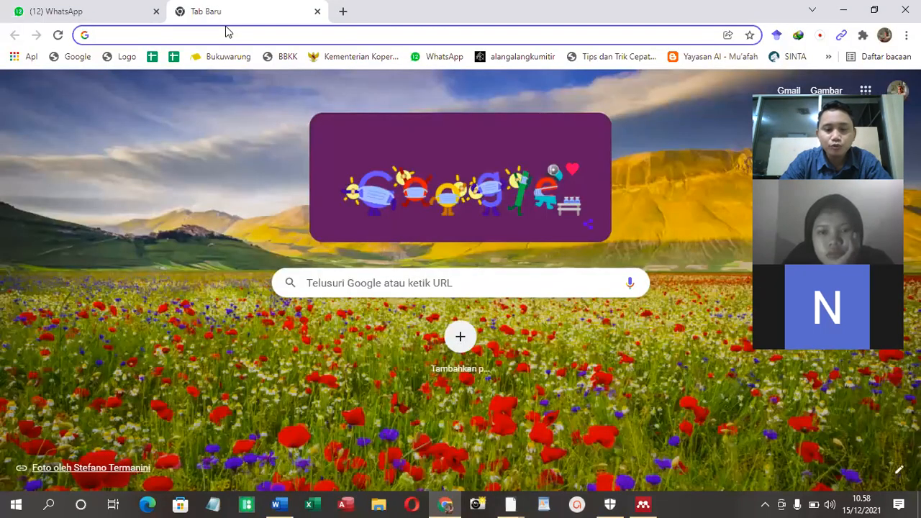
pyautogui.write('pengertian ')
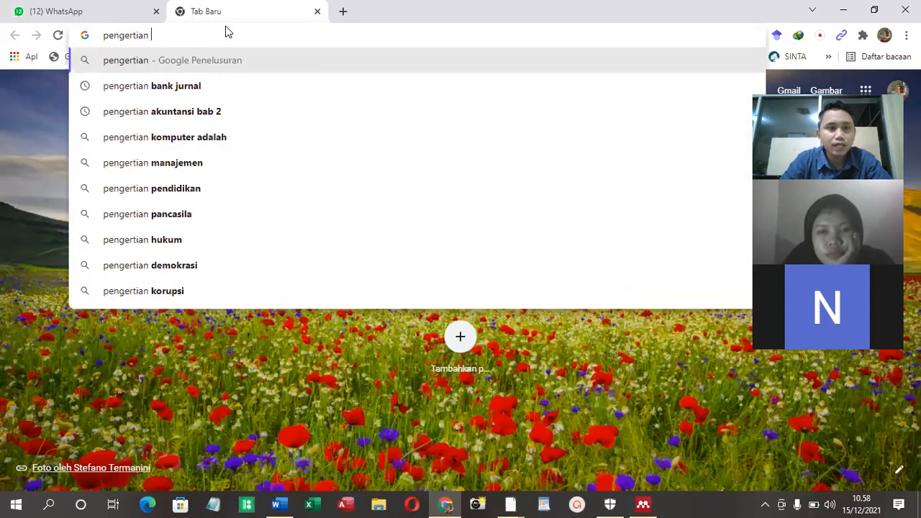
pyautogui.write('website')
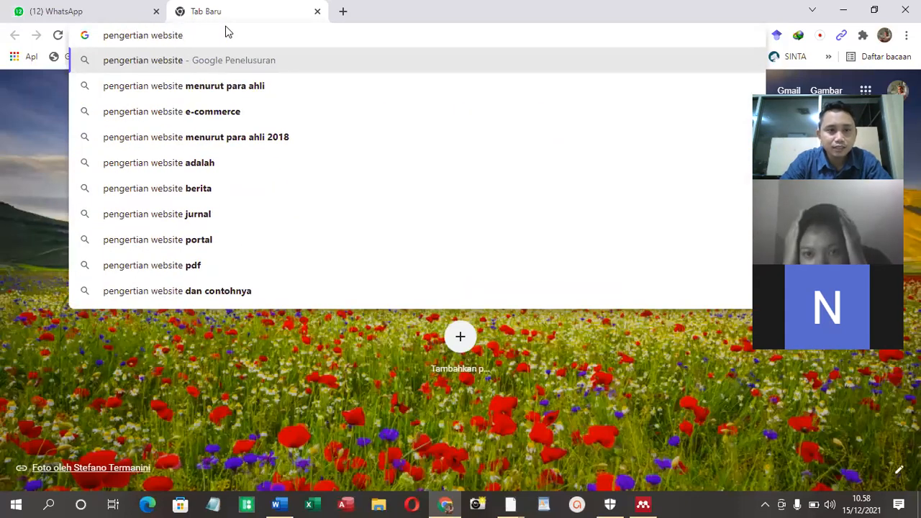
pyautogui.click(273, 86)
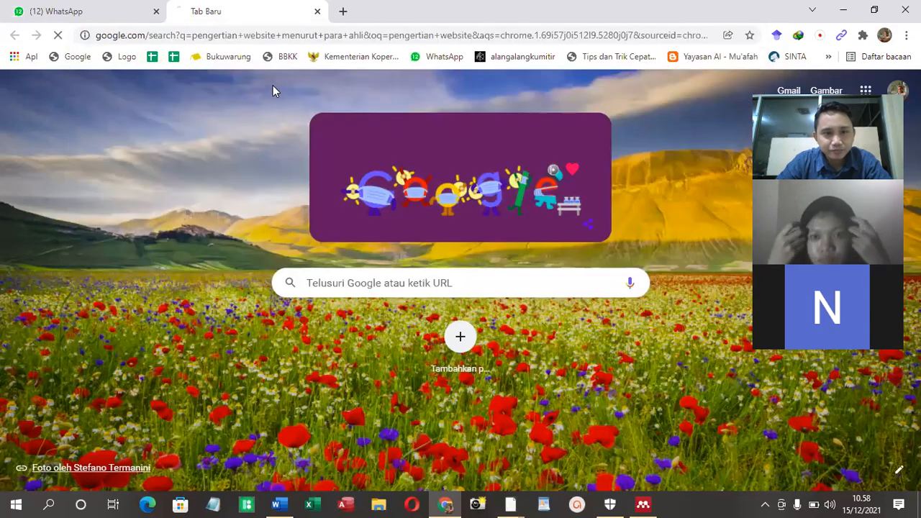
# Look through the search results and open the gurupendidikan.co.id article "18 Pengertian Website Menurut Para Ahli" in a new tab
pyautogui.scroll(-4, 310, 129)
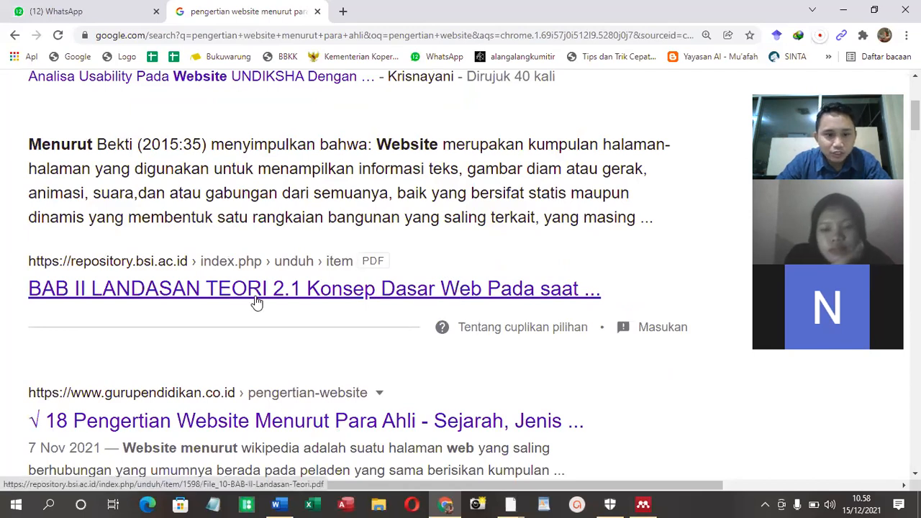
pyautogui.scroll(-1, 255, 303)
pyautogui.scroll(-1, 266, 302)
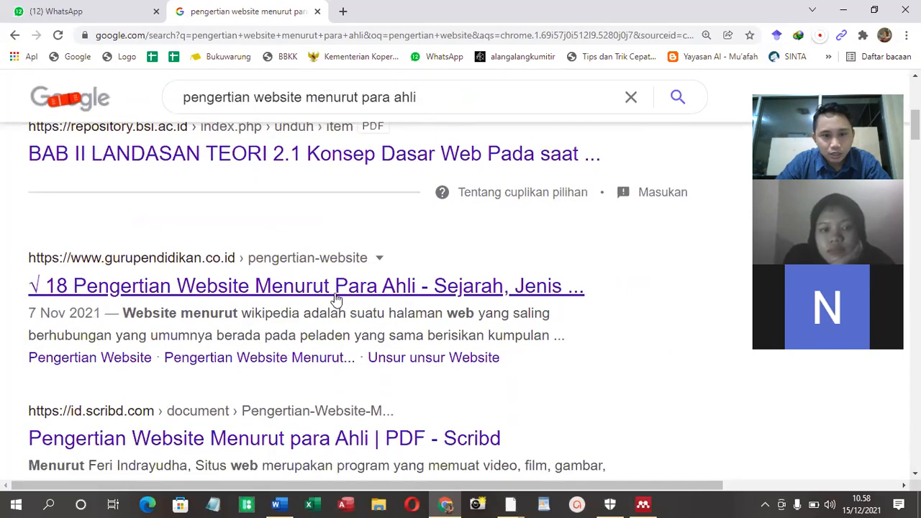
pyautogui.scroll(-2, 336, 299)
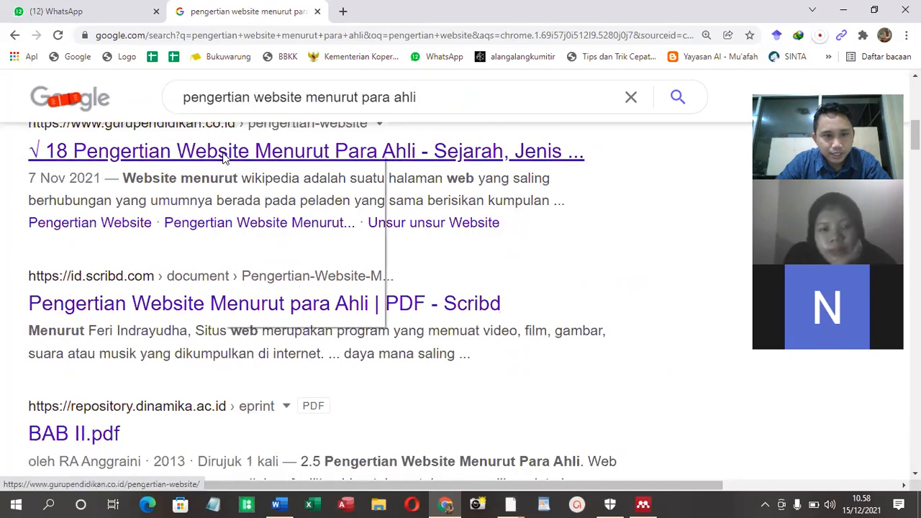
pyautogui.click(238, 166)
pyautogui.click(370, 10)
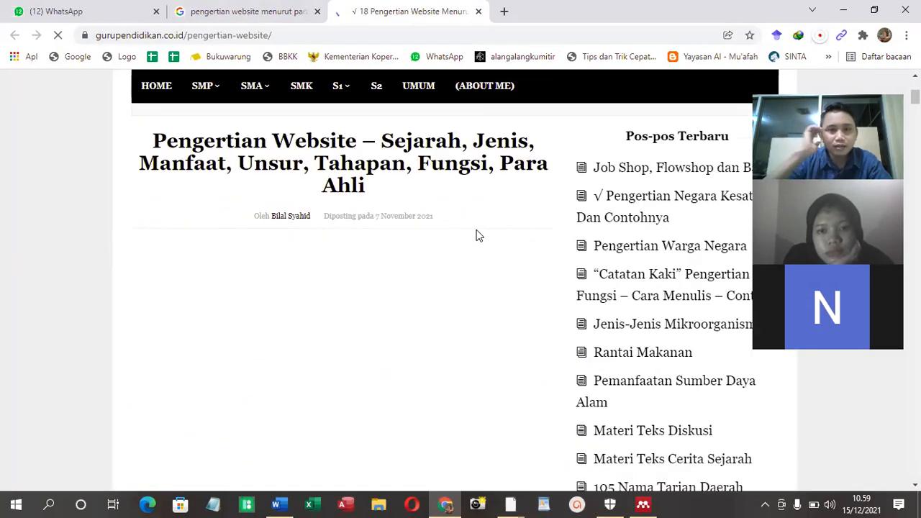
# Skim the gurupendidikan.co.id article for website definitions and sources, and close its tab
pyautogui.scroll(-6, 464, 316)
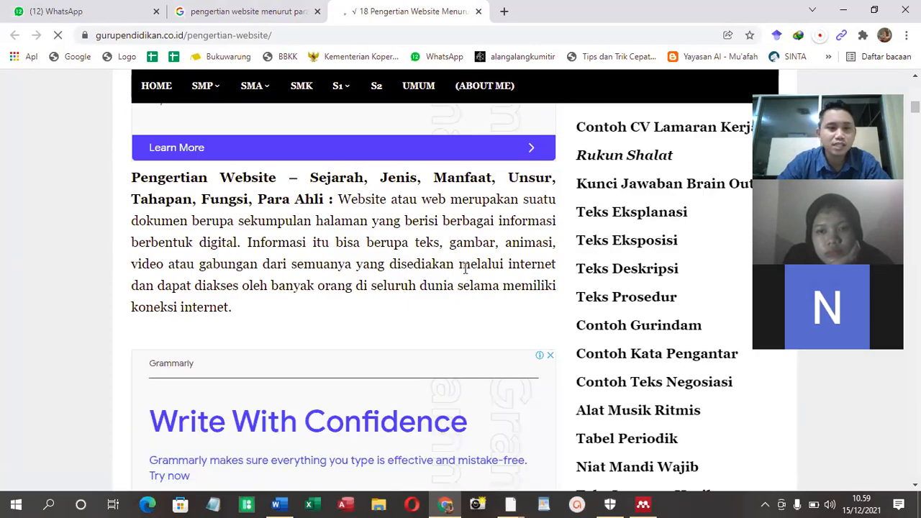
pyautogui.scroll(-10, 465, 268)
pyautogui.scroll(-12, 450, 286)
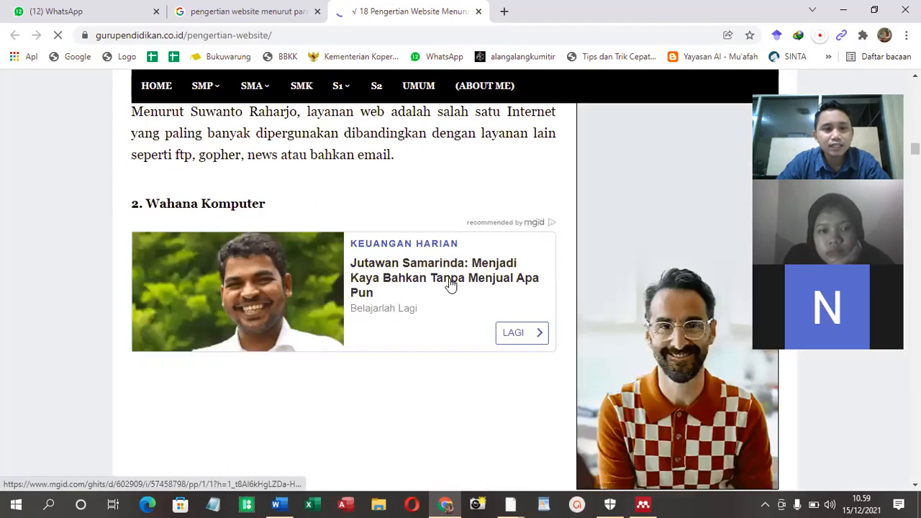
pyautogui.scroll(-20, 450, 285)
pyautogui.scroll(-15, 448, 283)
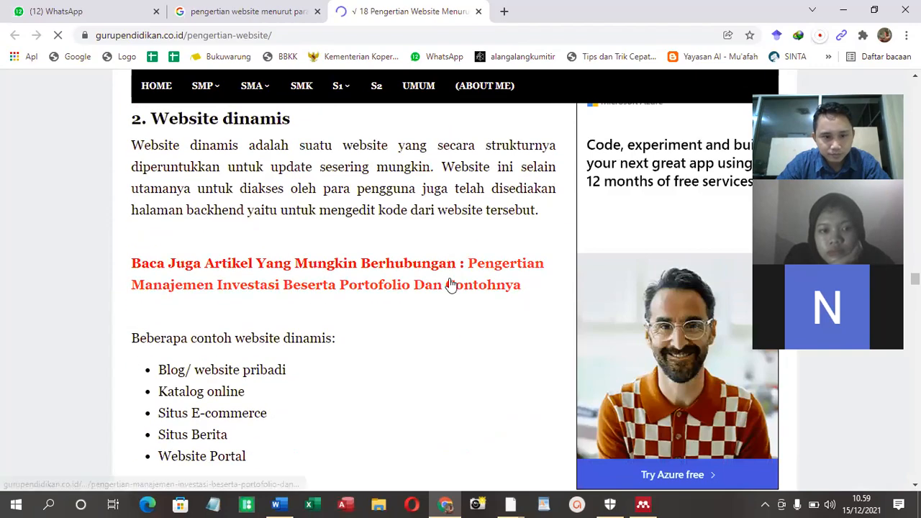
pyautogui.scroll(-4, 450, 286)
pyautogui.scroll(-20, 450, 286)
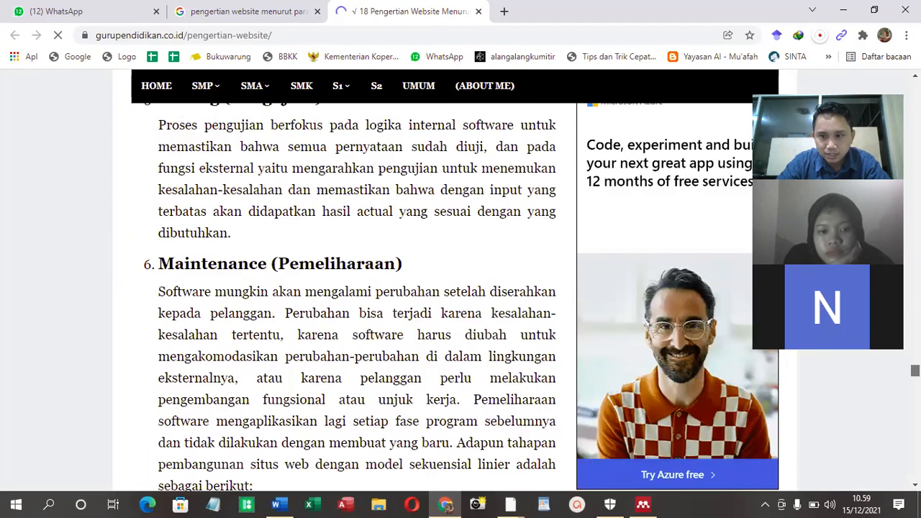
pyautogui.scroll(6, 344, 297)
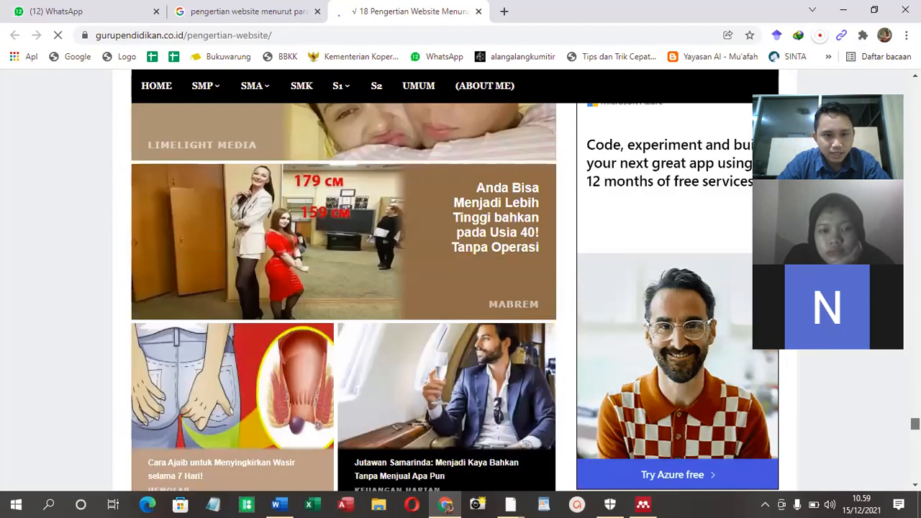
pyautogui.scroll(10, 344, 297)
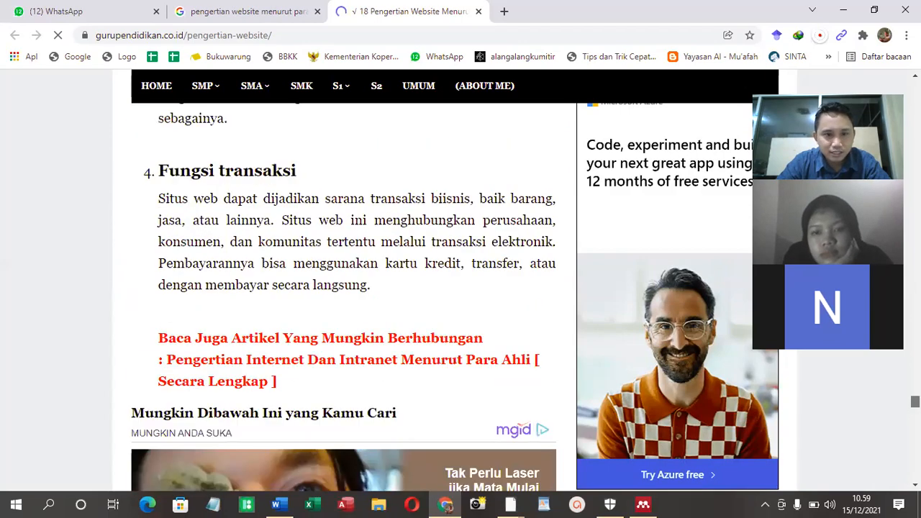
pyautogui.click(478, 12)
# Refine the Google search to "pengertian website menurut para ahli jurnal"
pyautogui.scroll(-1, 469, 257)
pyautogui.scroll(3, 384, 135)
pyautogui.click(442, 97)
pyautogui.write('jurnal')
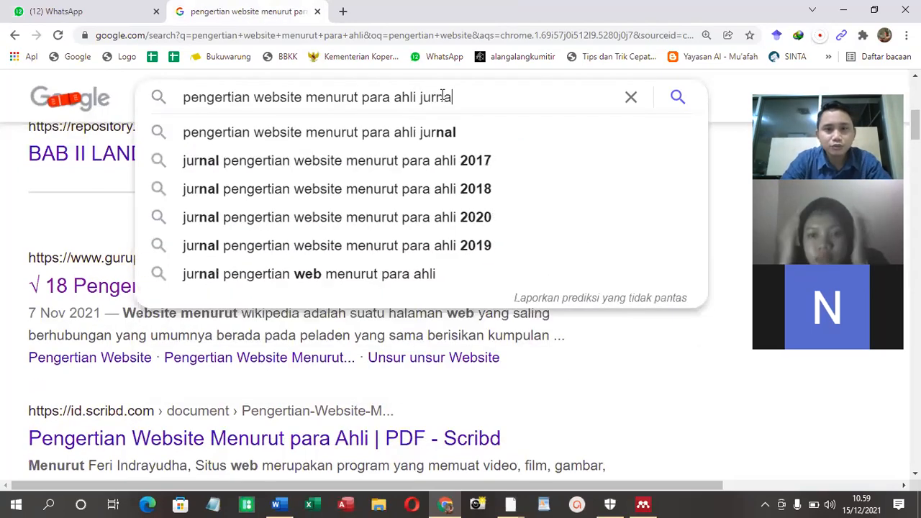
pyautogui.press('Return')
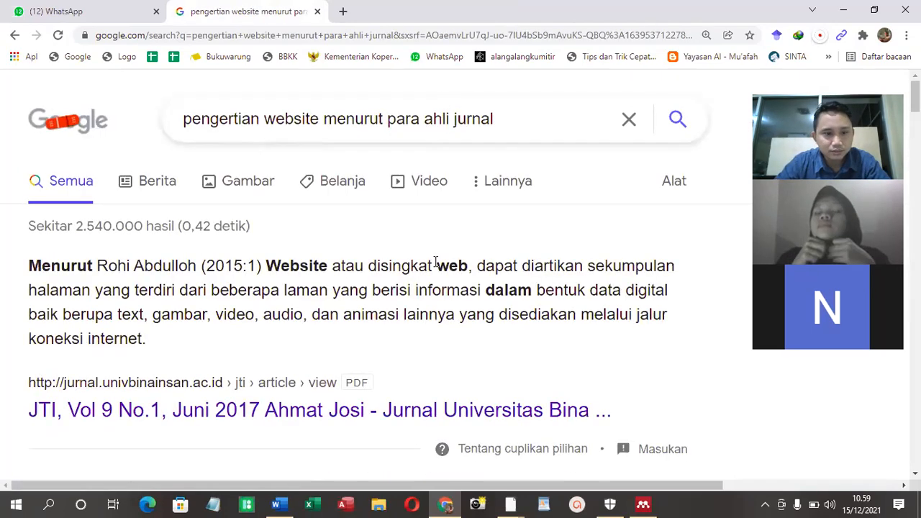
# Open the "JTI, Vol 9 No.1, Juni 2017" journal PDF result in a new tab
pyautogui.scroll(-2, 281, 305)
pyautogui.rightClick(213, 283)
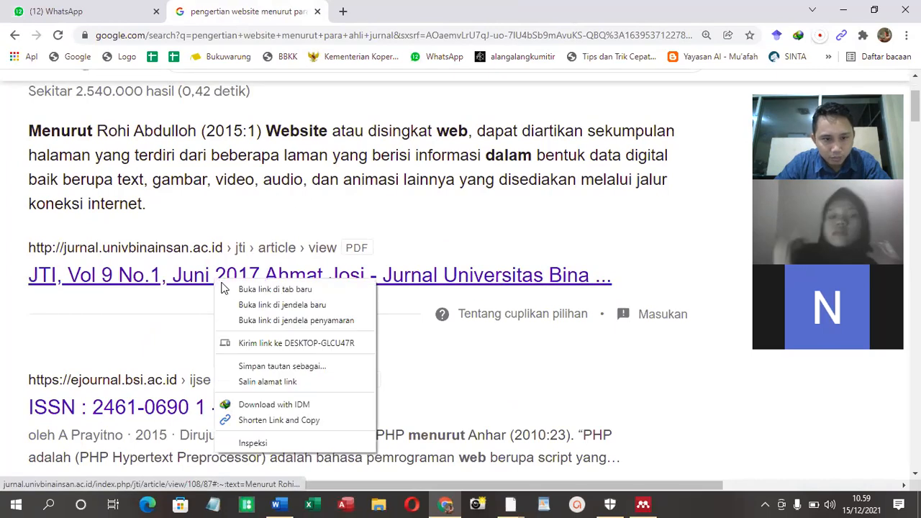
pyautogui.click(241, 290)
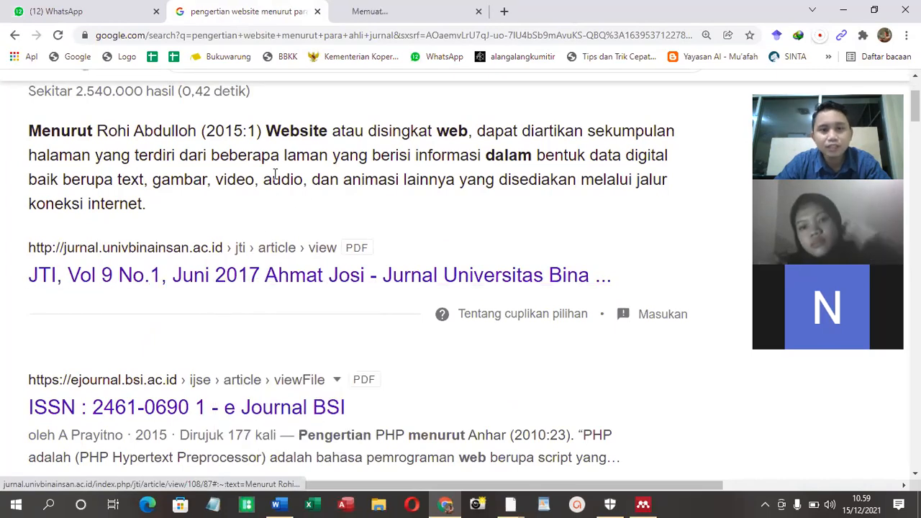
pyautogui.click(387, 9)
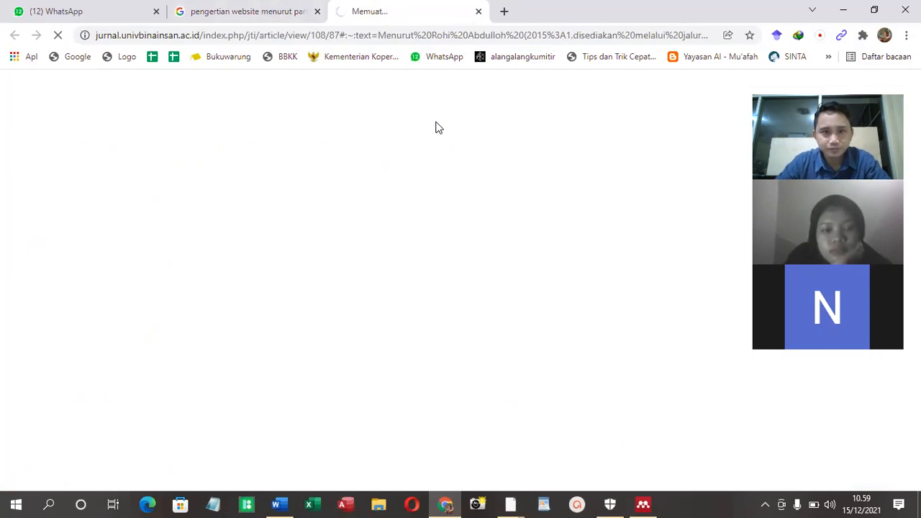
# Return to the search results and open the "JURNAL IPSIKOM Vol. 8 No.1, Juni 2020" PDF in a new tab to download it
pyautogui.click(265, 9)
pyautogui.scroll(-2, 370, 203)
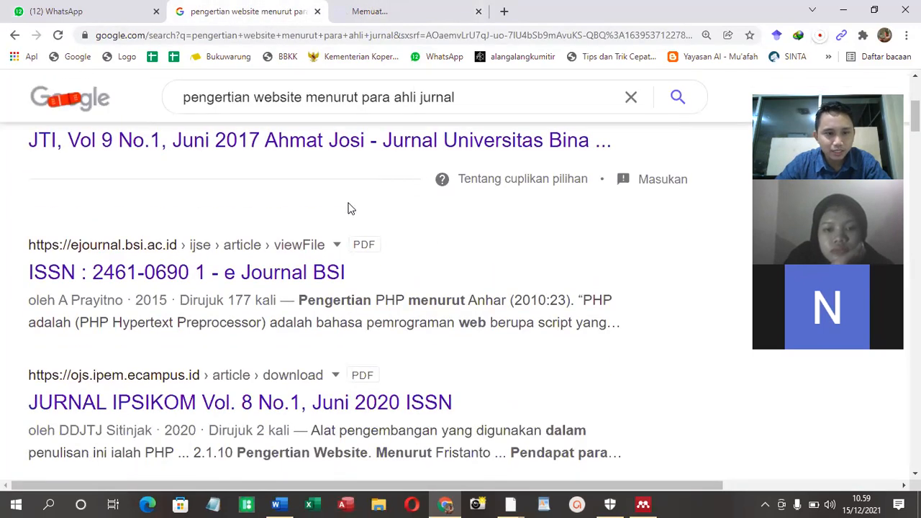
pyautogui.rightClick(264, 273)
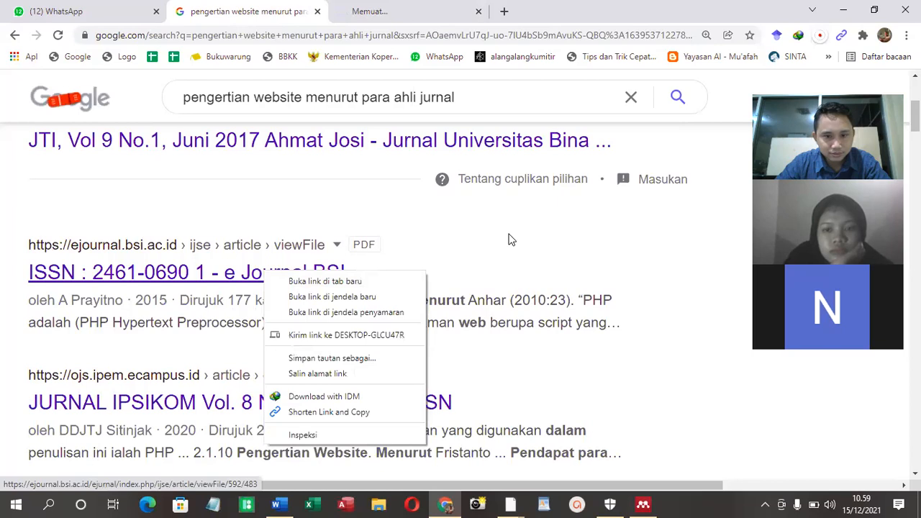
pyautogui.scroll(-2, 518, 246)
pyautogui.rightClick(222, 280)
pyautogui.click(249, 286)
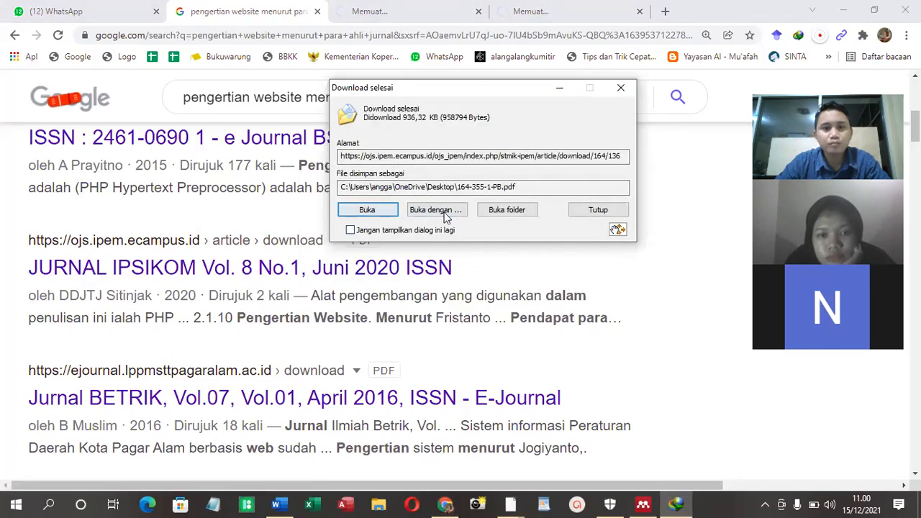
# Open the downloaded 164-355-1-PB.pdf in Nitro Pro, close the timed-out journal tab, and bring the PDF in front of the other windows
pyautogui.click(374, 214)
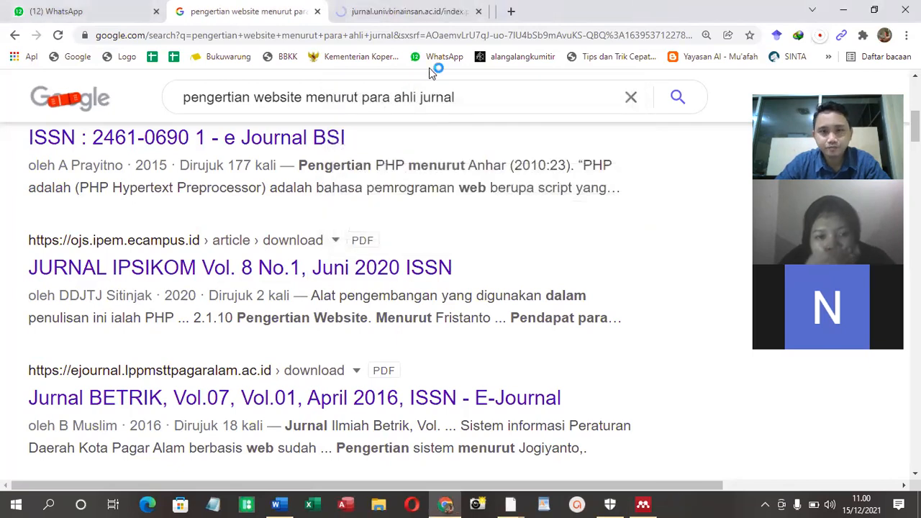
pyautogui.click(457, 16)
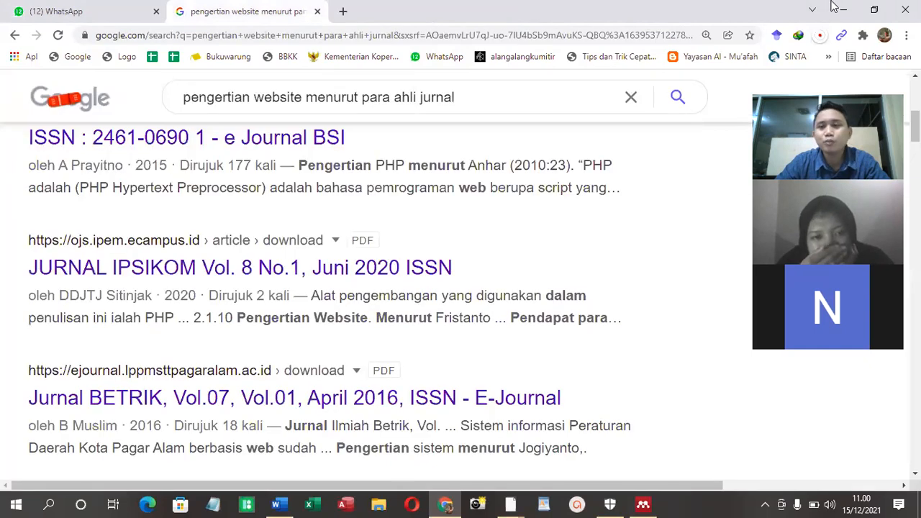
pyautogui.click(835, 18)
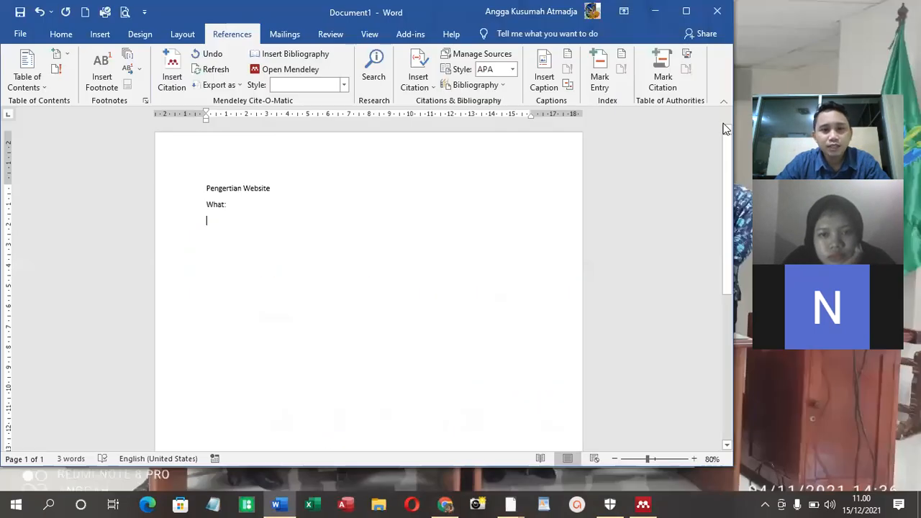
pyautogui.moveTo(682, 503)
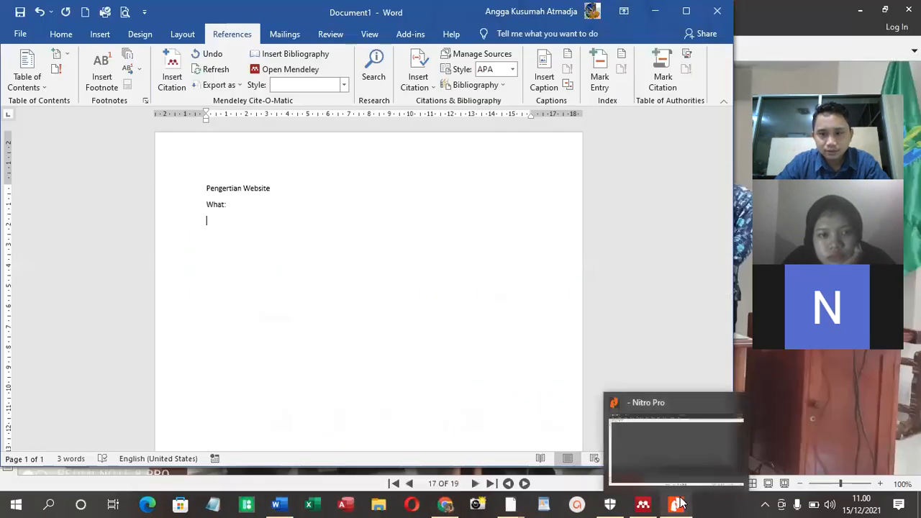
pyautogui.click(663, 446)
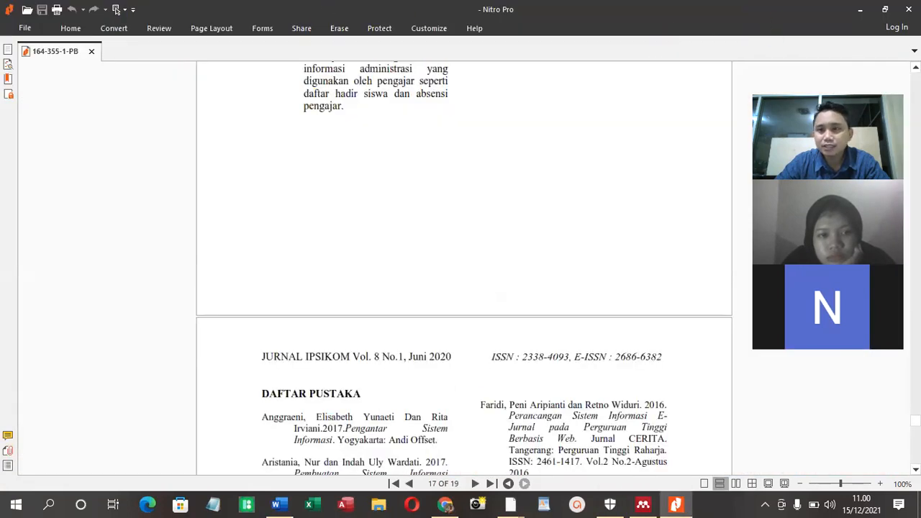
# Arrange the PDF and the Word document side by side, with the PDF on the left half and Word on the right
pyautogui.click(884, 9)
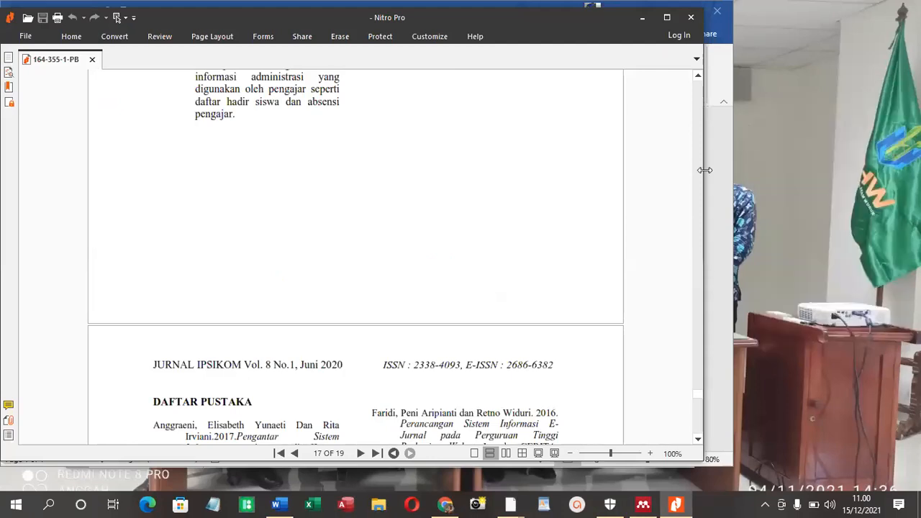
pyautogui.moveTo(704, 170); pyautogui.dragTo(460, 188)
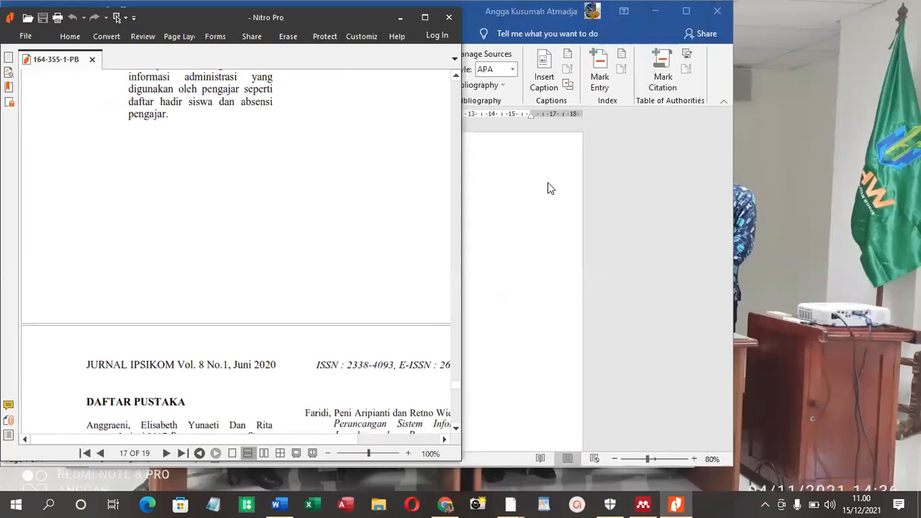
pyautogui.click(547, 182)
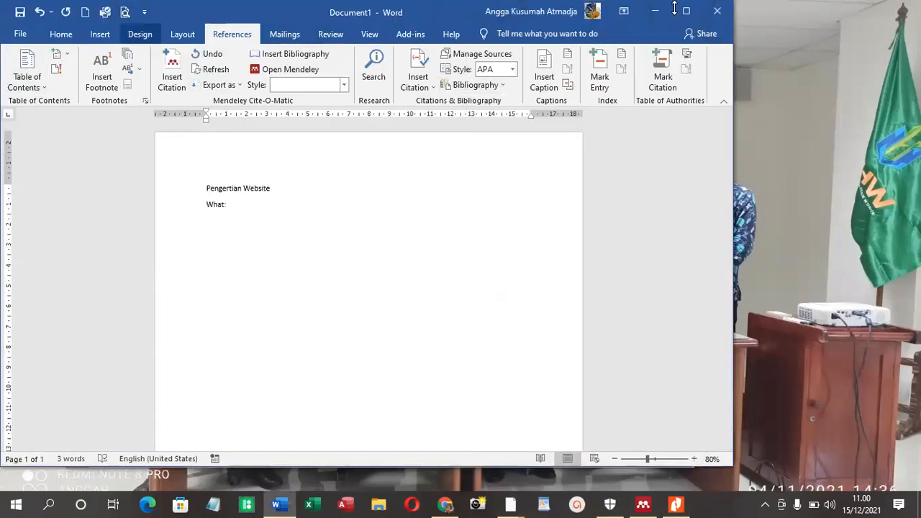
pyautogui.moveTo(737, 137); pyautogui.dragTo(459, 213)
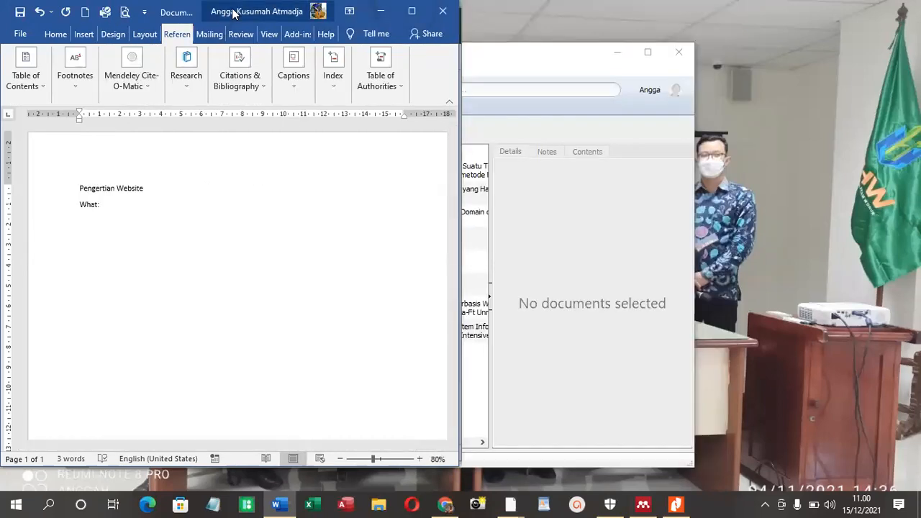
pyautogui.press('super+Right')
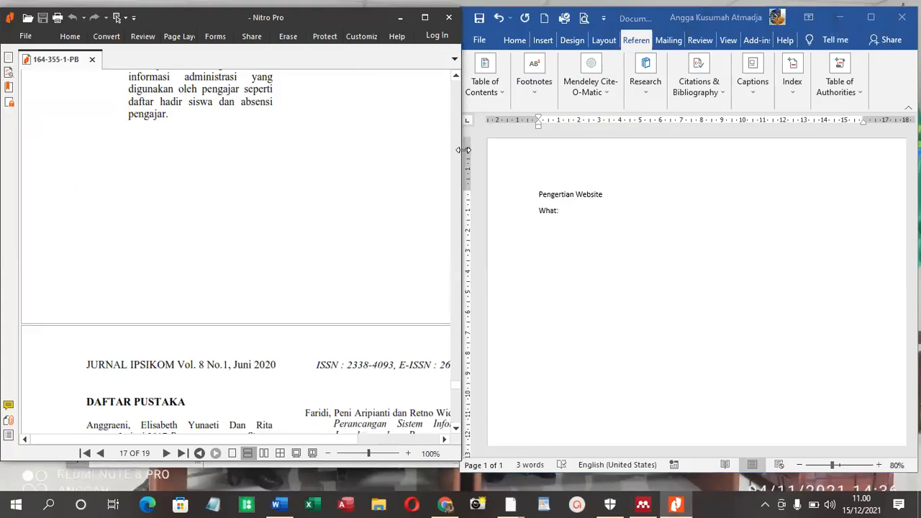
pyautogui.moveTo(464, 150); pyautogui.dragTo(455, 149)
# Look through the PDF backwards from the bibliography to find section 2.1.10 "Pengertian Website" on page 5
pyautogui.scroll(10, 289, 206)
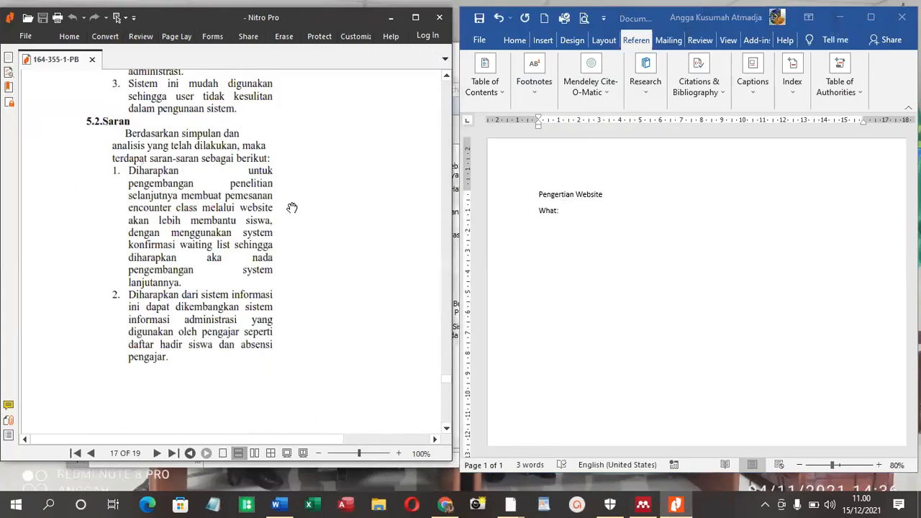
pyautogui.scroll(10, 290, 208)
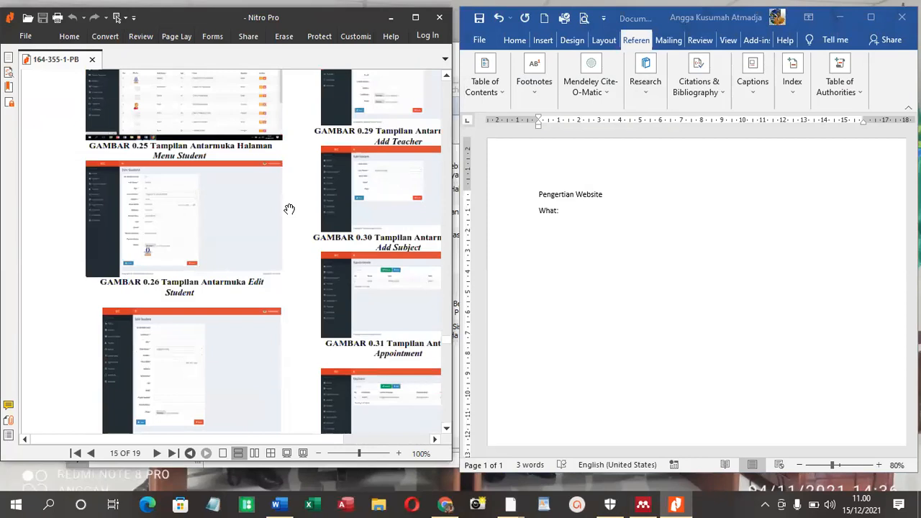
pyautogui.click(565, 229)
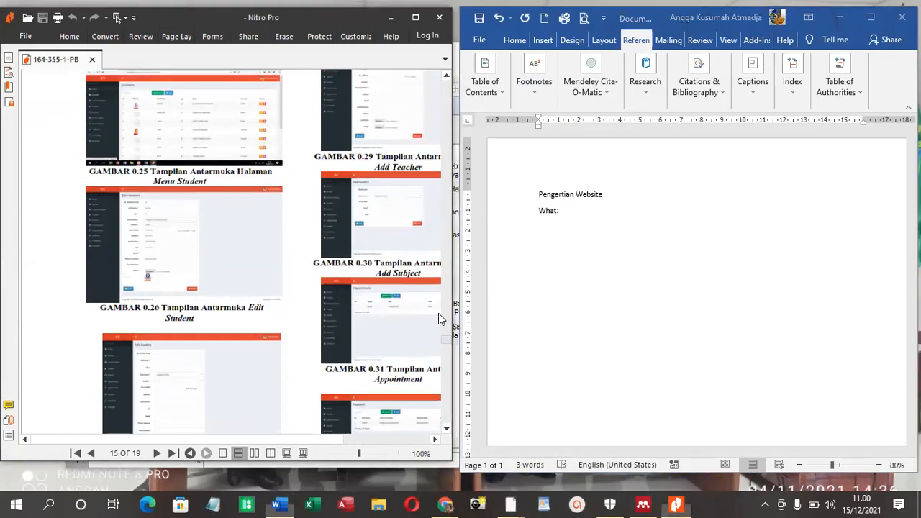
pyautogui.scroll(20, 438, 319)
pyautogui.scroll(12, 429, 222)
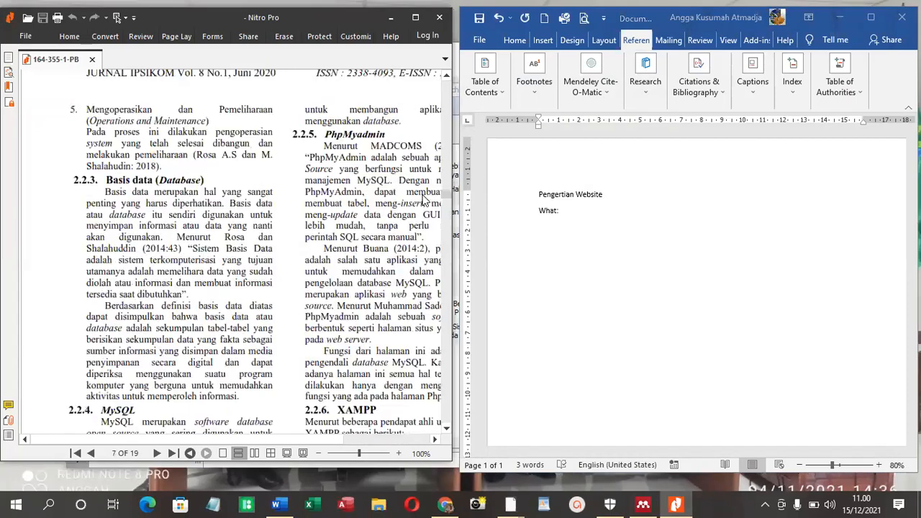
pyautogui.scroll(4, 320, 209)
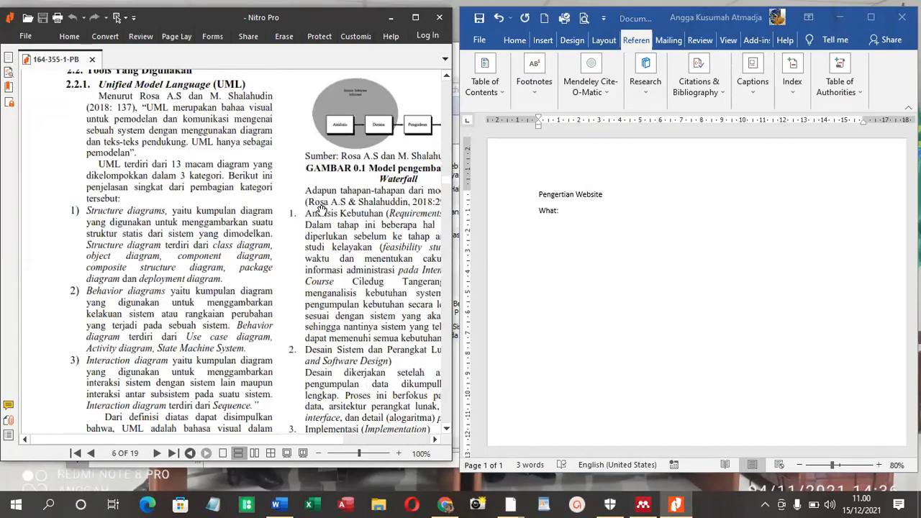
pyautogui.scroll(4, 321, 208)
pyautogui.scroll(5, 321, 209)
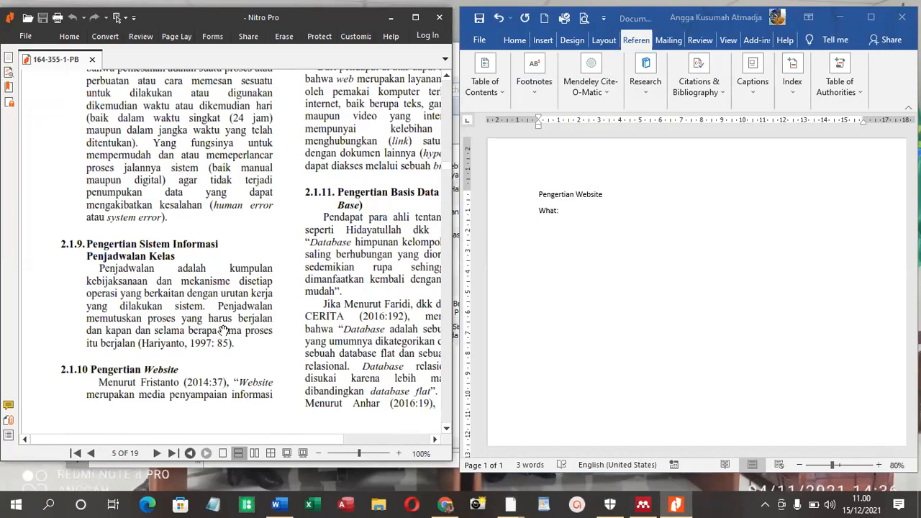
pyautogui.scroll(-2, 223, 331)
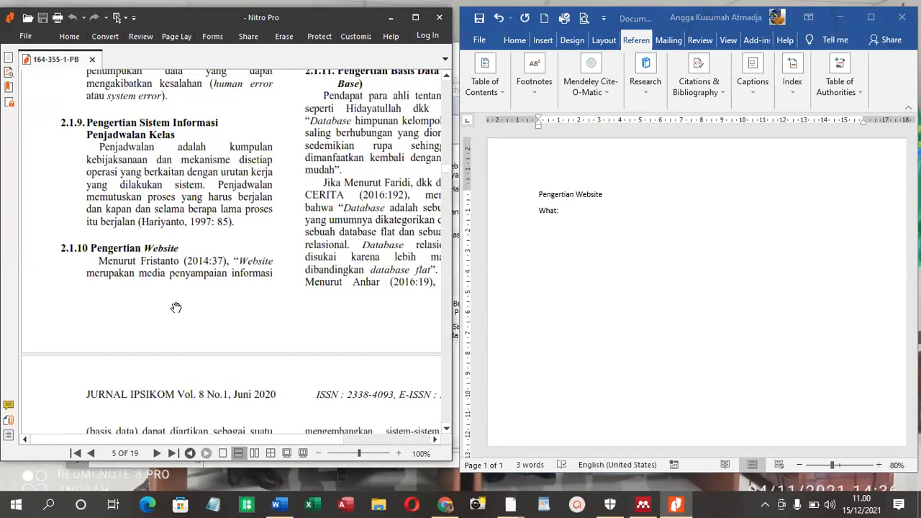
pyautogui.scroll(1, 175, 305)
pyautogui.scroll(1, 173, 302)
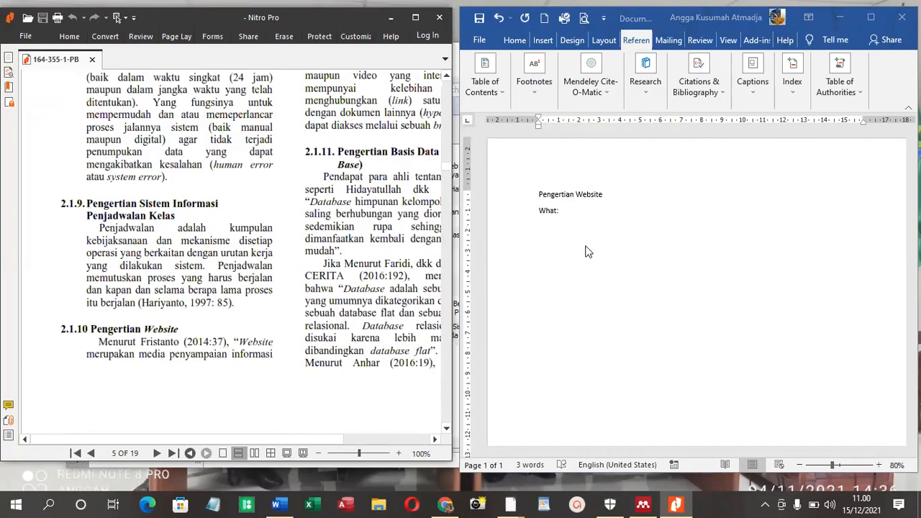
# Maximize the PDF and use the Select tool to copy the two opening lines under "2.1.10 Pengertian Website"
pyautogui.click(571, 218)
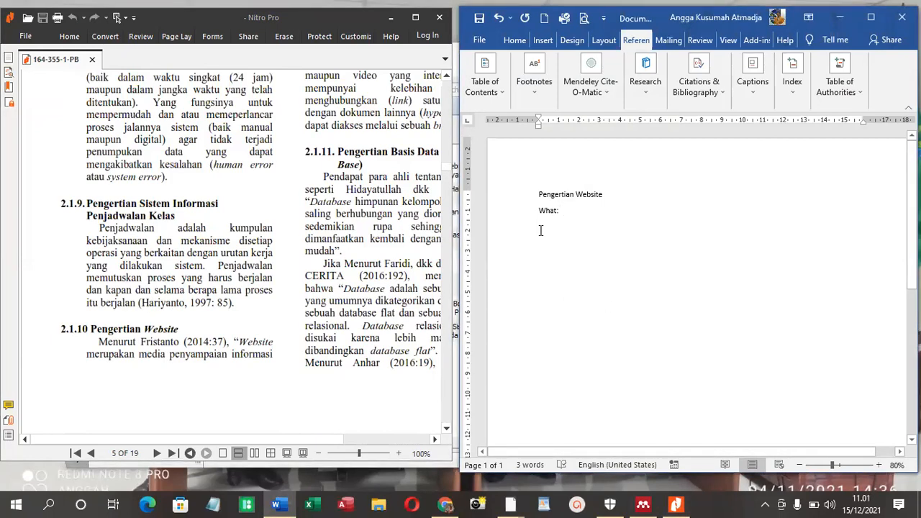
pyautogui.click(63, 38)
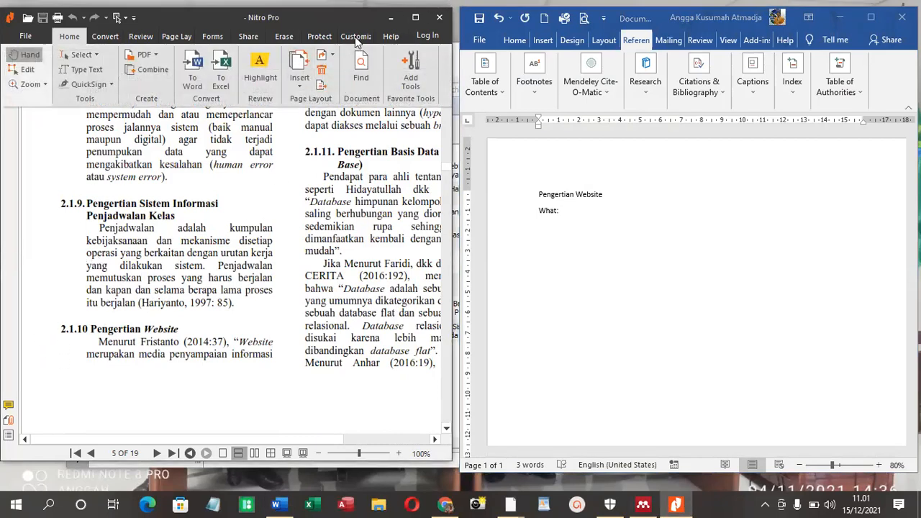
pyautogui.click(416, 17)
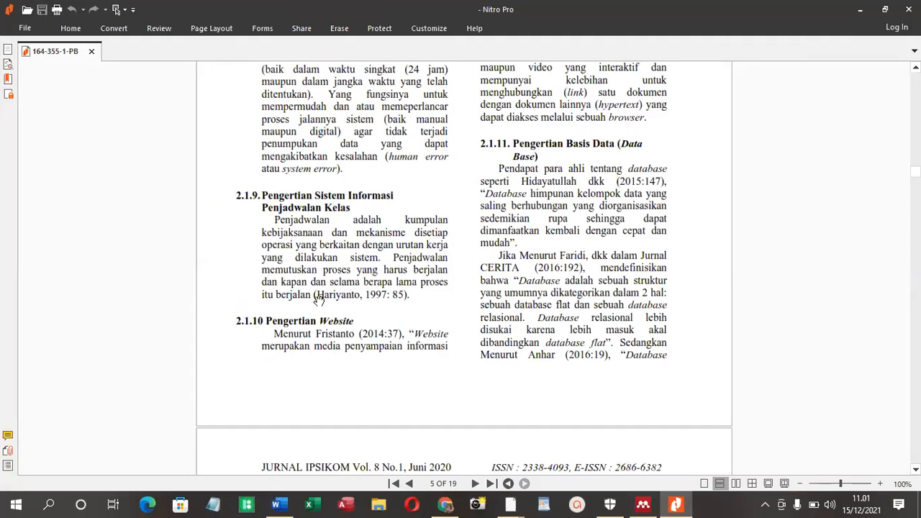
pyautogui.click(76, 30)
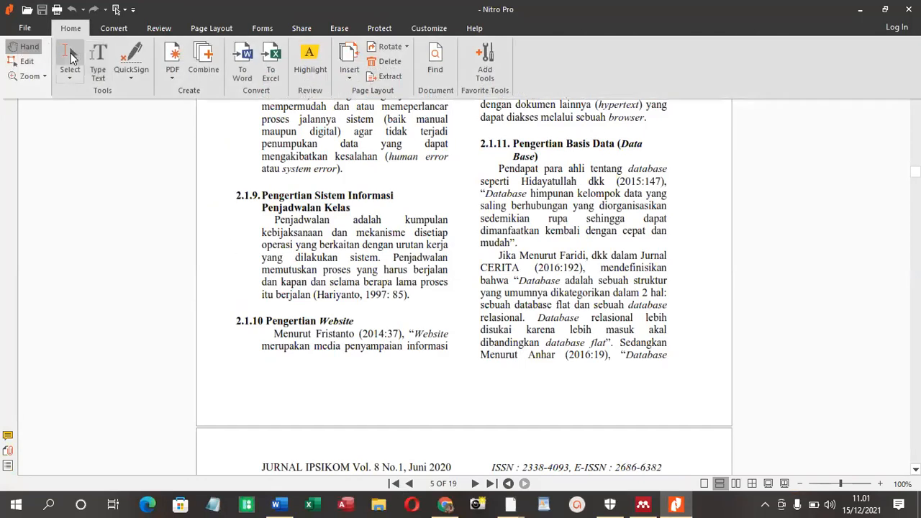
pyautogui.click(70, 58)
pyautogui.moveTo(240, 329); pyautogui.dragTo(455, 360)
pyautogui.hotkey('ctrl', 'c')
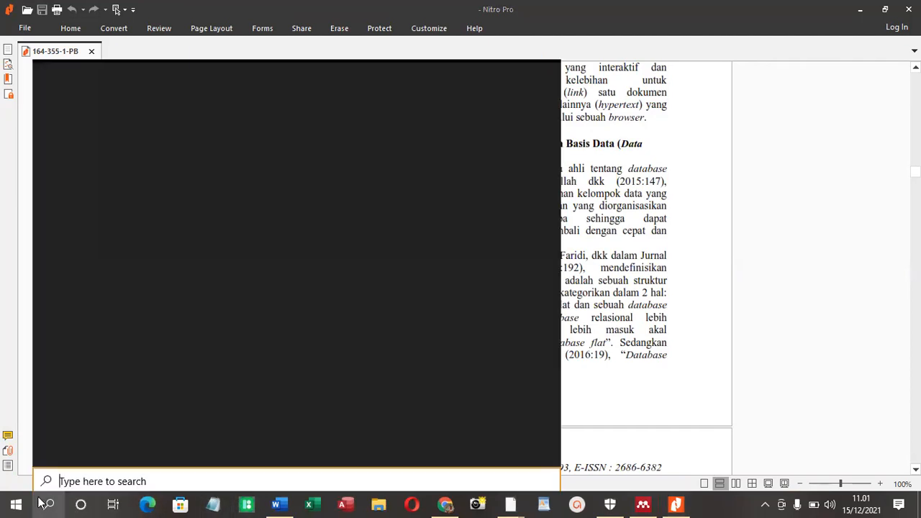
# Search Windows for "notepad" and open a blank Notepad document
pyautogui.click(43, 503)
pyautogui.write('ote')
pyautogui.press('BackSpace')
pyautogui.press('BackSpace')
pyautogui.press('BackSpace')
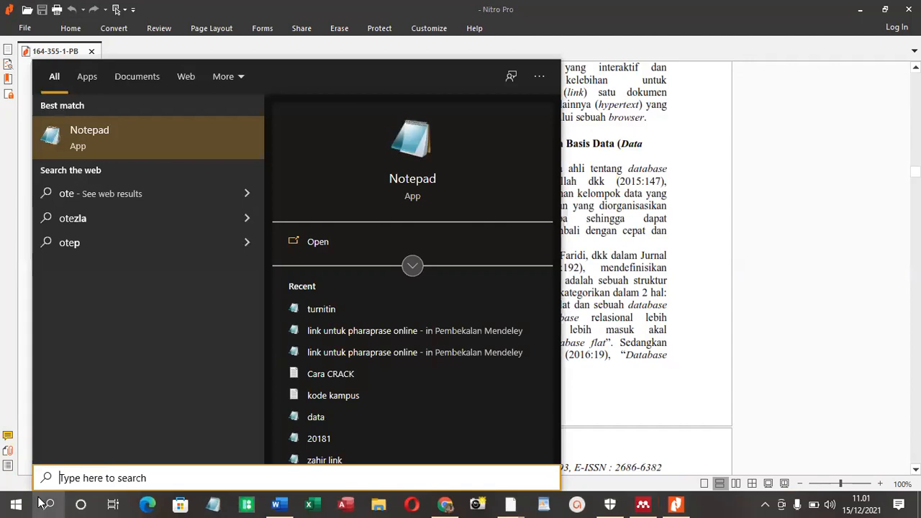
pyautogui.write('notepad')
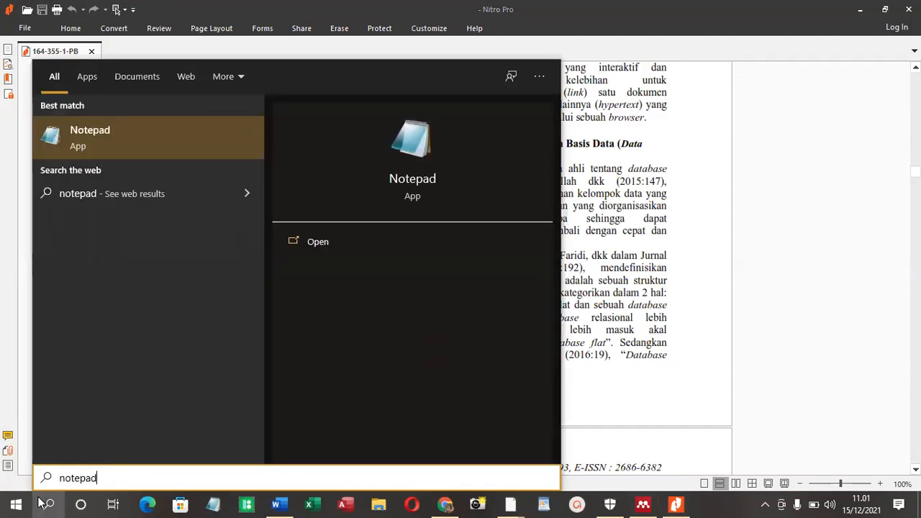
pyautogui.press('Return')
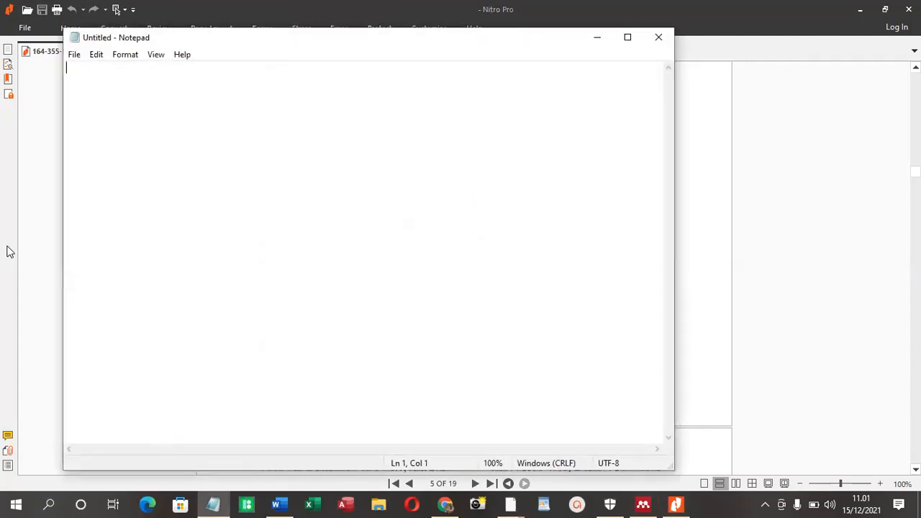
# Paste the copied opening of the website definition and join its two lines into one with a space between the words
pyautogui.hotkey('ctrl', 'v')
pyautogui.click(66, 80)
pyautogui.press('BackSpace')
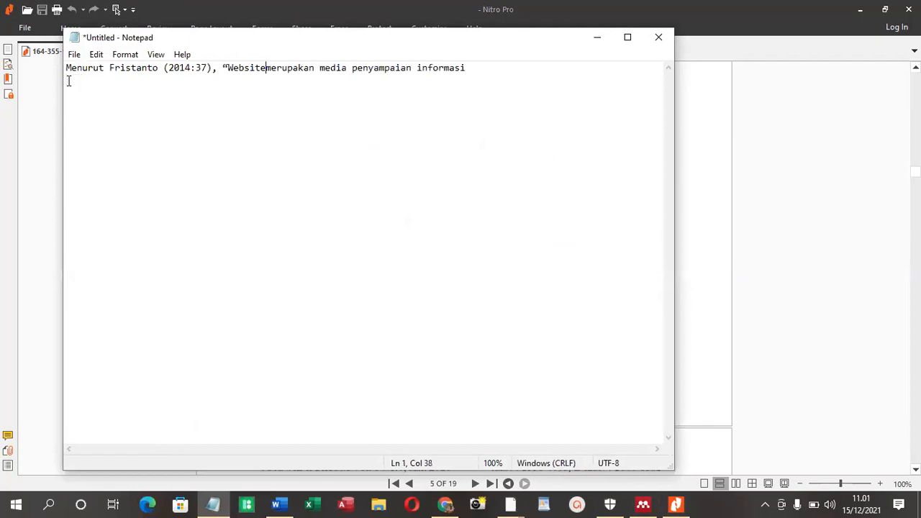
pyautogui.click(520, 73)
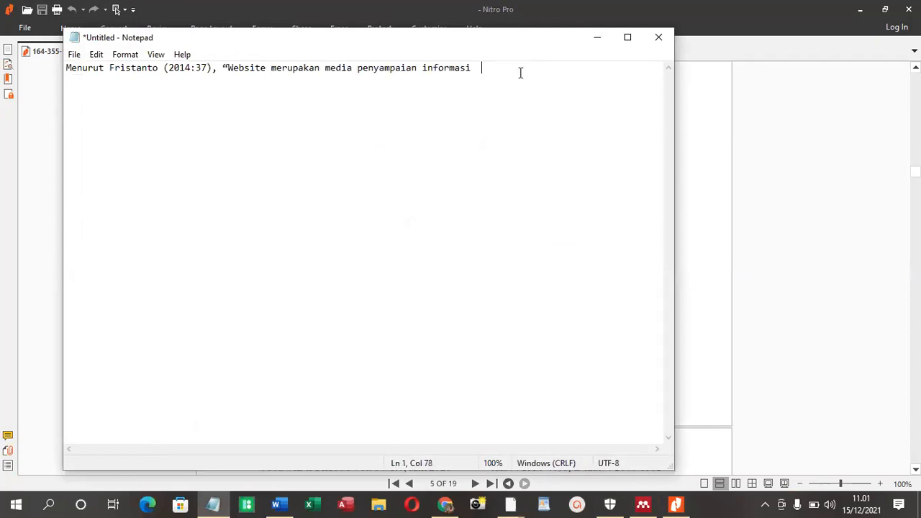
# Copy the rest of section 2.1.10 from the PDF's second column, through "melalui sebuah browser.", and paste it after the first line in Notepad
pyautogui.click(822, 137)
pyautogui.scroll(5, 673, 198)
pyautogui.scroll(4, 673, 198)
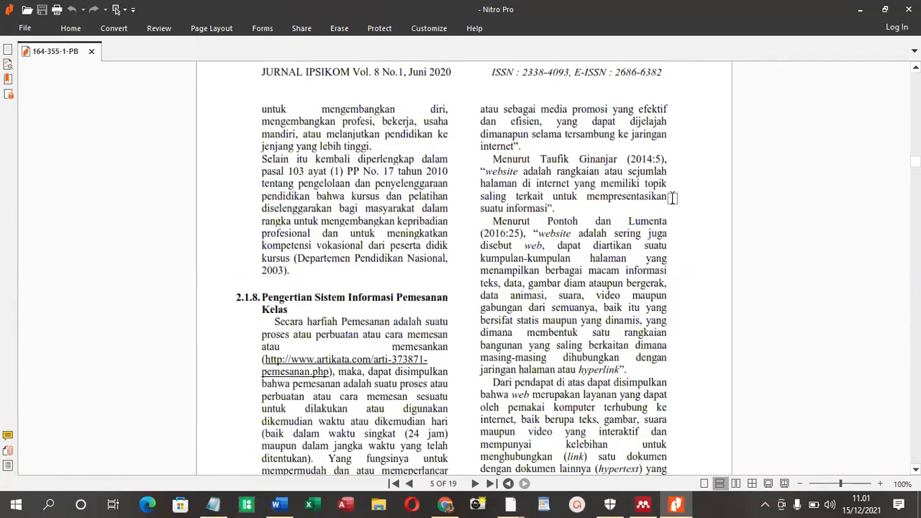
pyautogui.moveTo(470, 103); pyautogui.dragTo(677, 269)
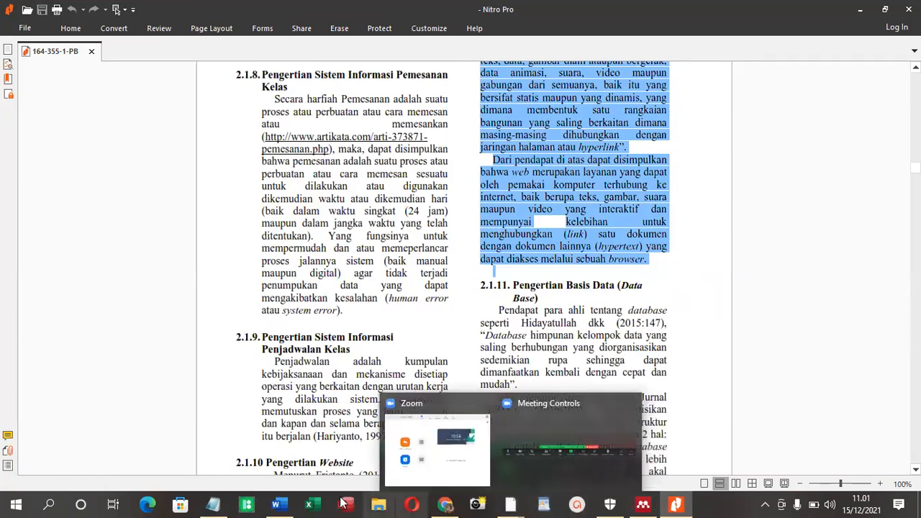
pyautogui.click(213, 503)
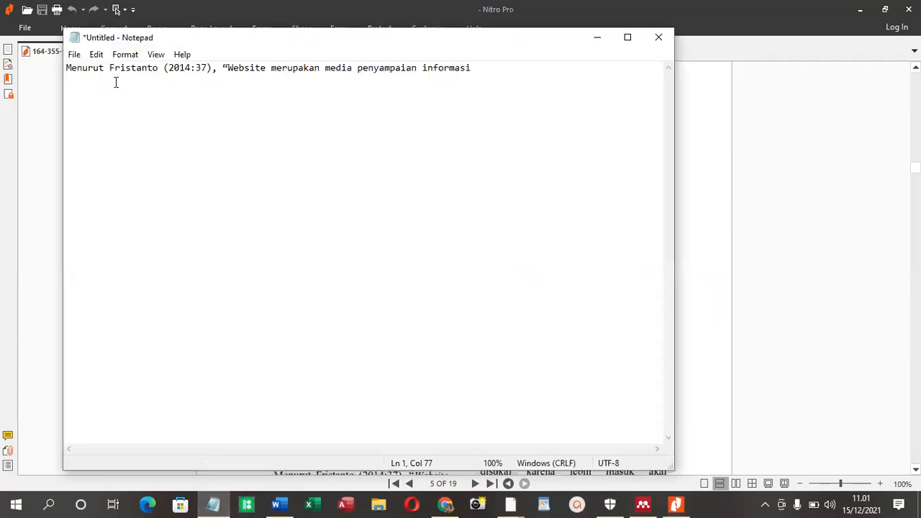
pyautogui.hotkey('ctrl', 'v')
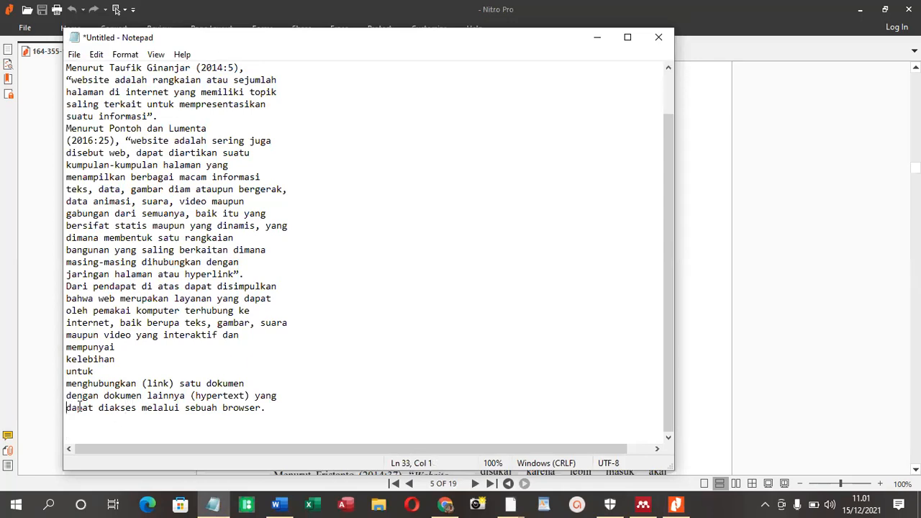
# Join the broken lines of the concluding paragraph starting "Dari pendapat di atas" into one line, with a space between the joined words
pyautogui.press('BackSpace')
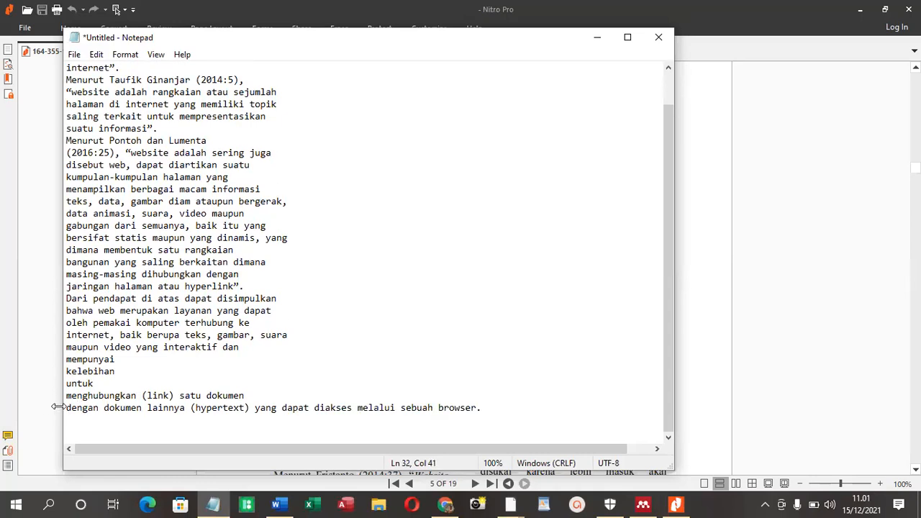
pyautogui.click(67, 407)
pyautogui.press('BackSpace')
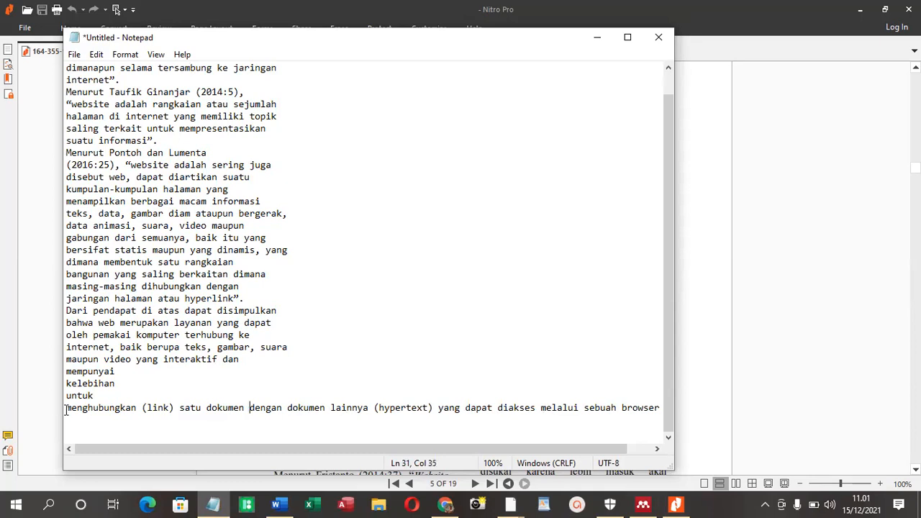
pyautogui.press('BackSpace')
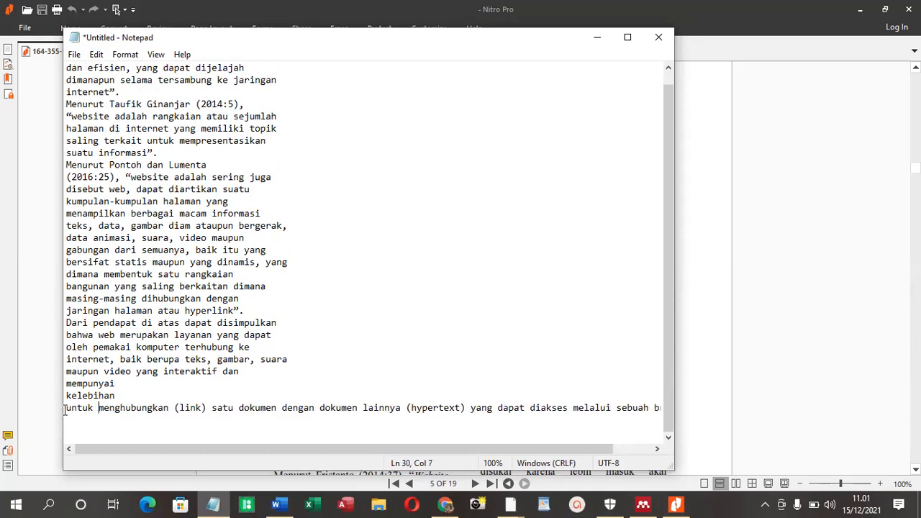
pyautogui.press('BackSpace')
pyautogui.click(67, 407)
pyautogui.press('BackSpace')
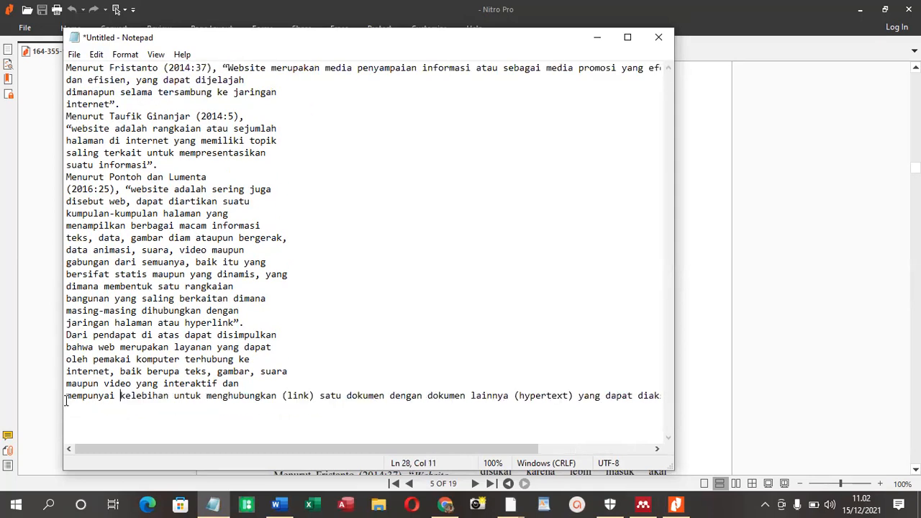
pyautogui.click(65, 400)
pyautogui.press('BackSpace')
pyautogui.press('BackSpace')
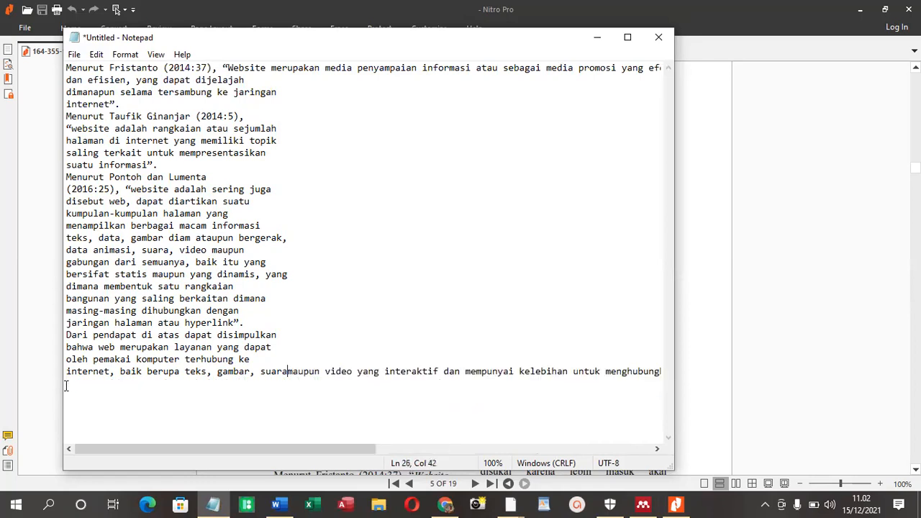
pyautogui.press('BackSpace')
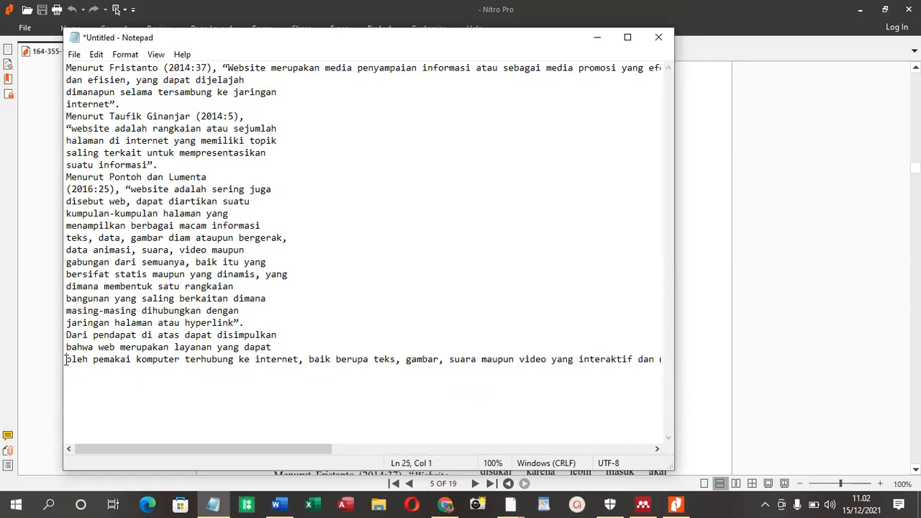
pyautogui.press('BackSpace')
# Join the broken lines of the definition cited as (2016:25) into one continuous line, keeping a space at every join
pyautogui.press('BackSpace')
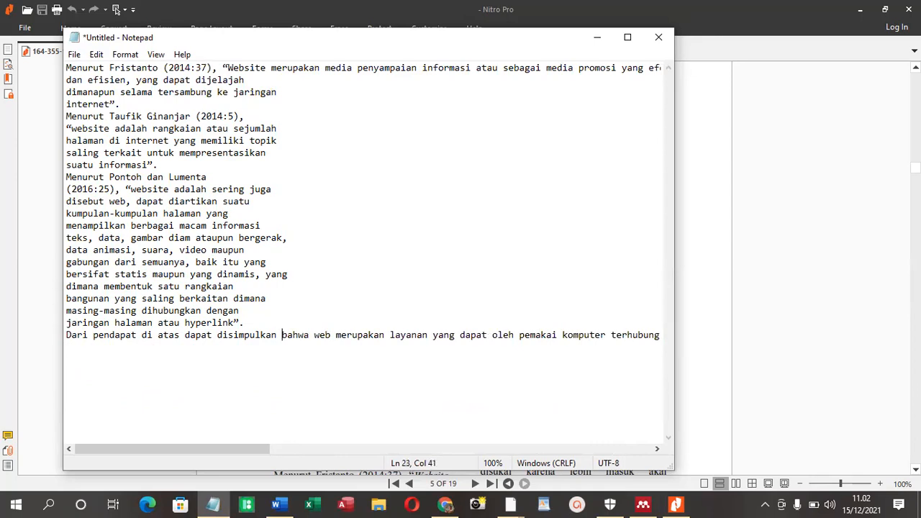
pyautogui.press('BackSpace')
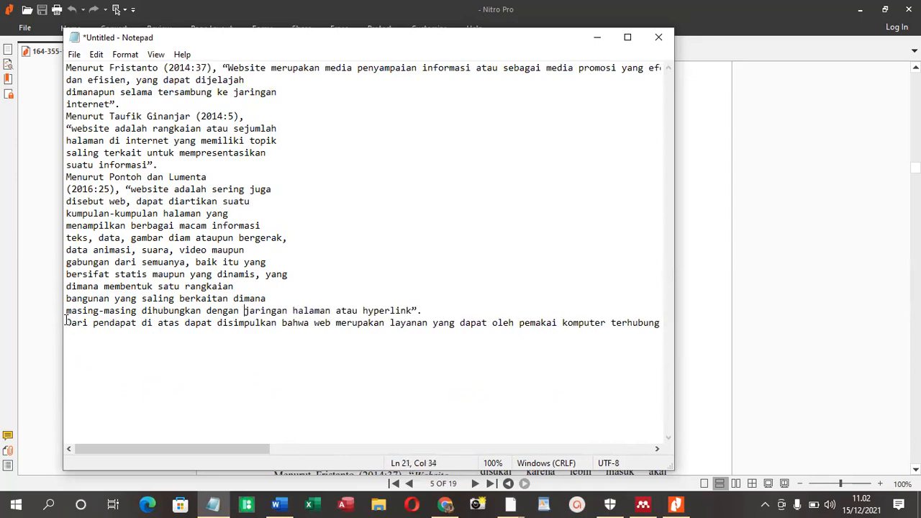
pyautogui.press('BackSpace')
pyautogui.press('BackSpace')
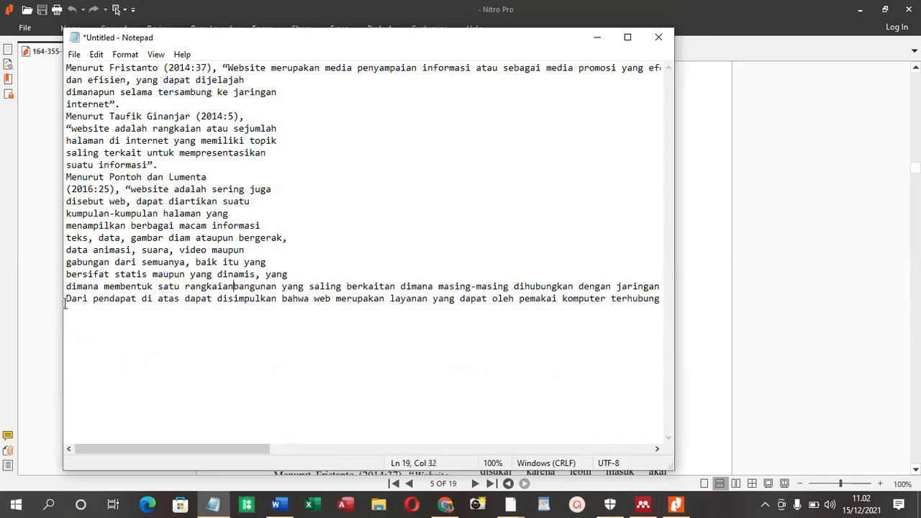
pyautogui.press('BackSpace')
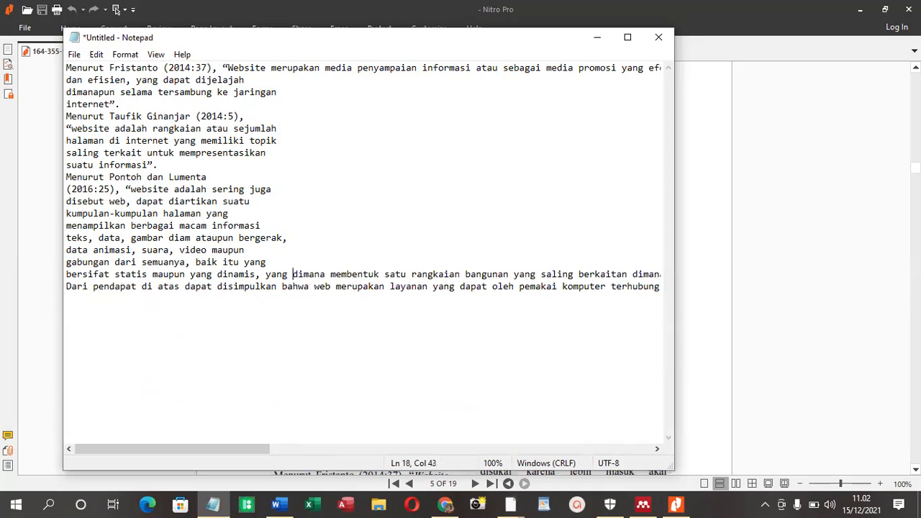
pyautogui.click(58, 274)
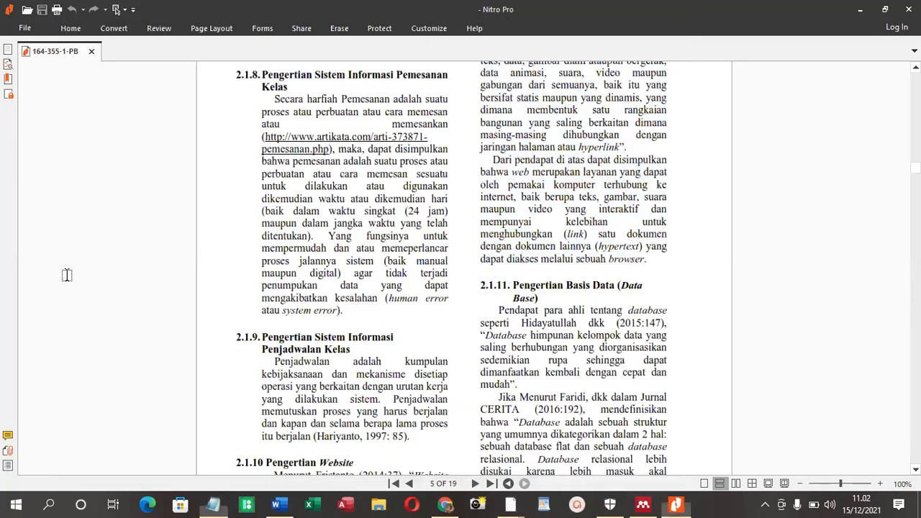
pyautogui.click(213, 504)
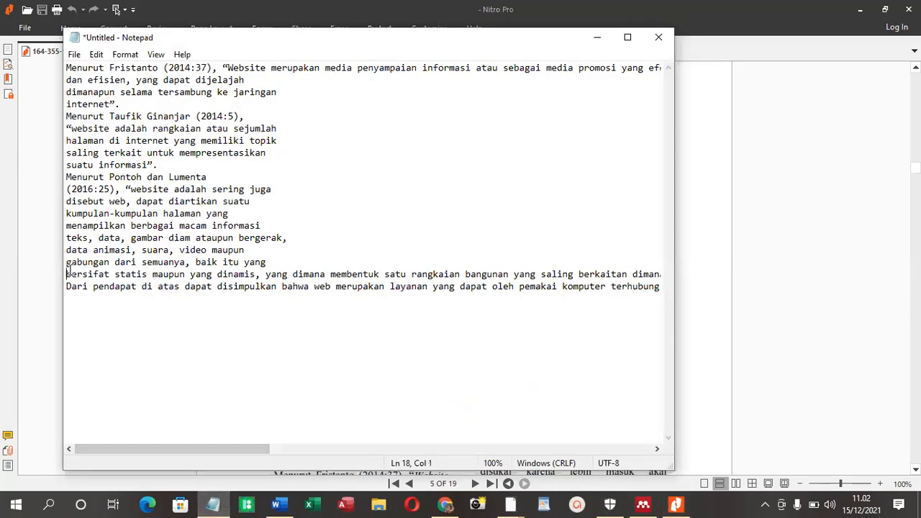
pyautogui.press('BackSpace')
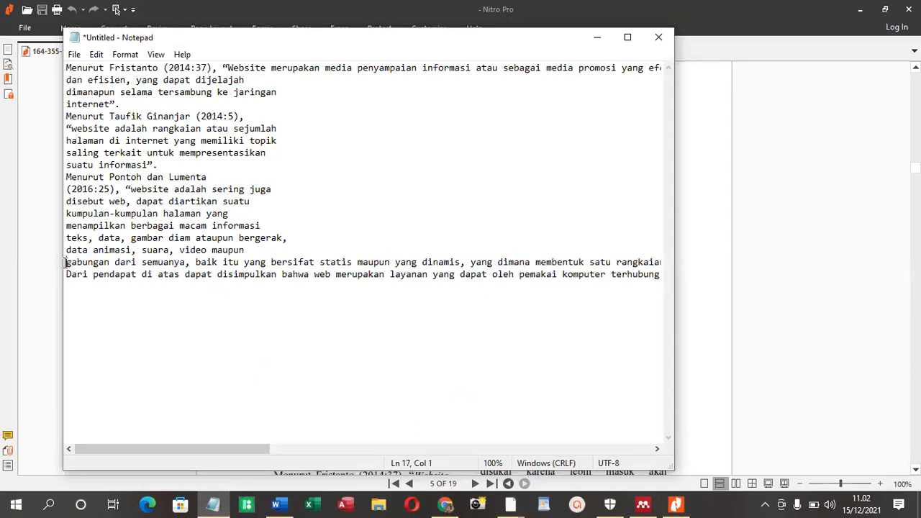
pyautogui.press('BackSpace')
pyautogui.press('BackSpace')
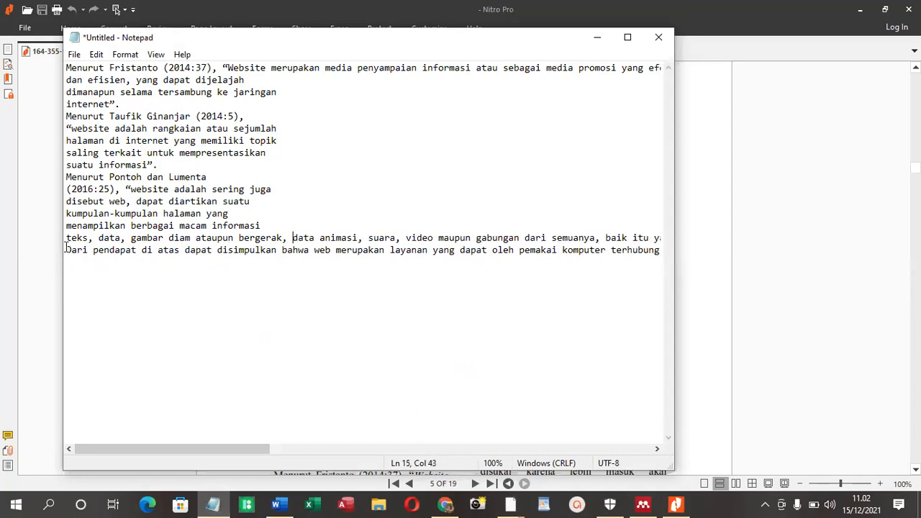
pyautogui.click(65, 242)
pyautogui.press('BackSpace')
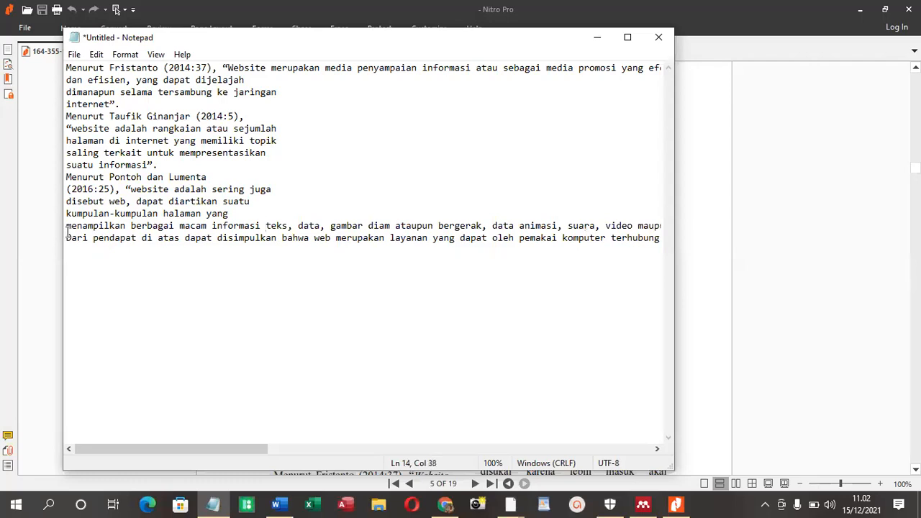
pyautogui.press('BackSpace')
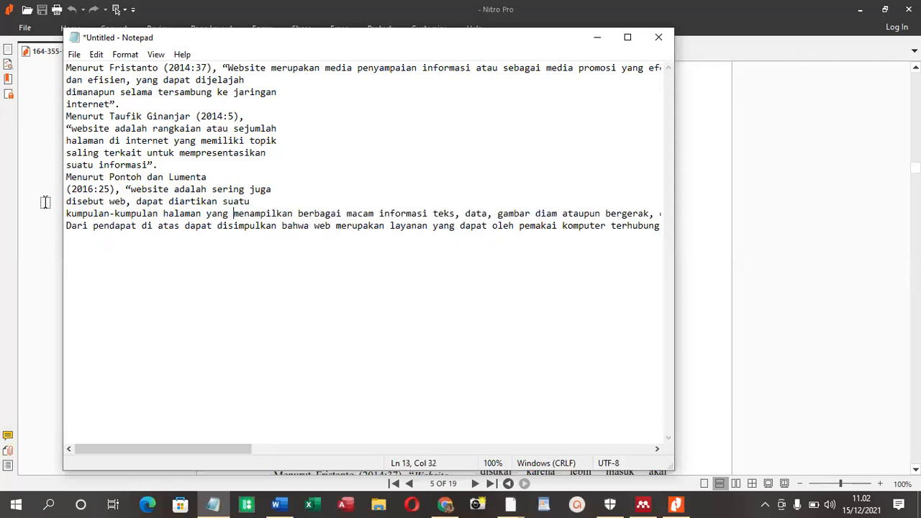
pyautogui.click(66, 213)
pyautogui.press('BackSpace')
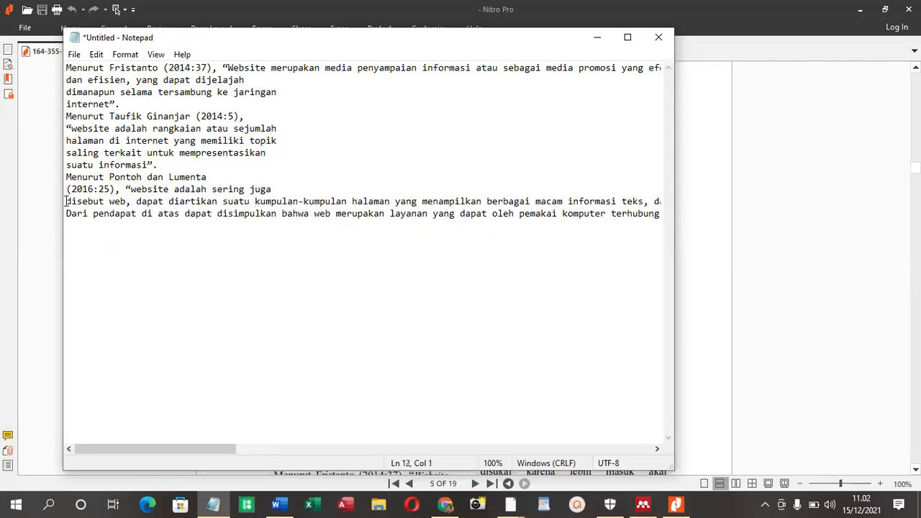
pyautogui.press('BackSpace')
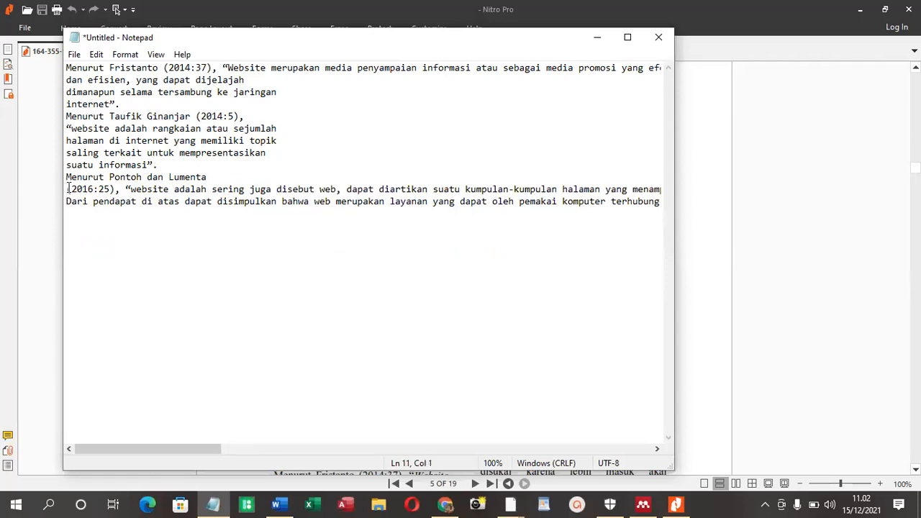
pyautogui.press('BackSpace')
# Join the broken lines of the definition cited as (2014:5) into one line ending in "suatu informasi”."
pyautogui.click(66, 164)
pyautogui.press('BackSpace')
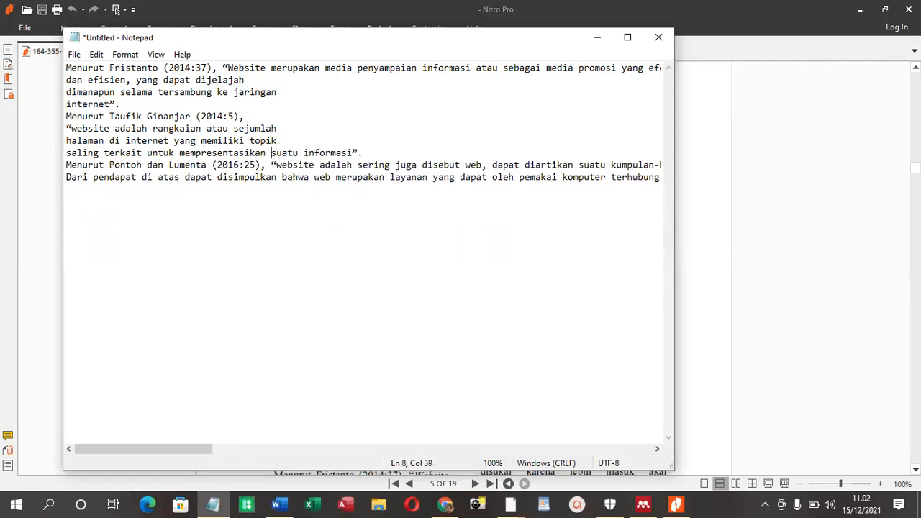
pyautogui.press('BackSpace')
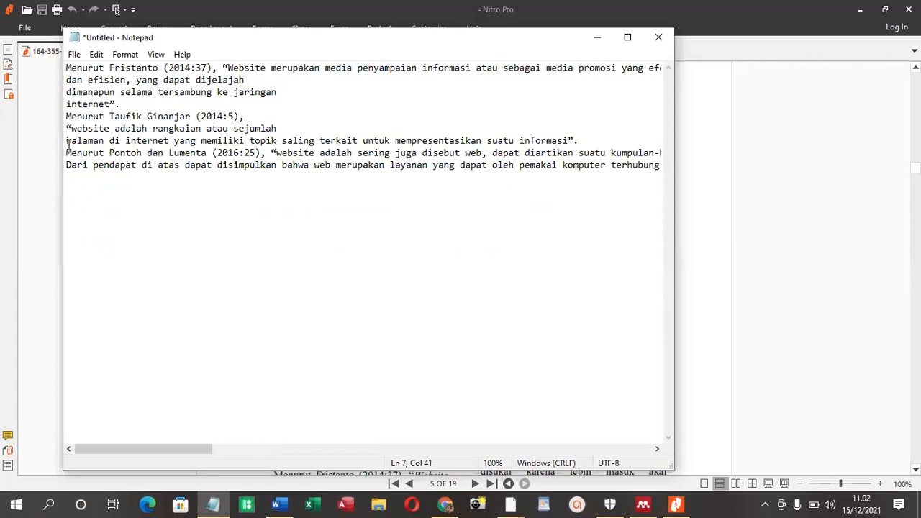
pyautogui.press('BackSpace')
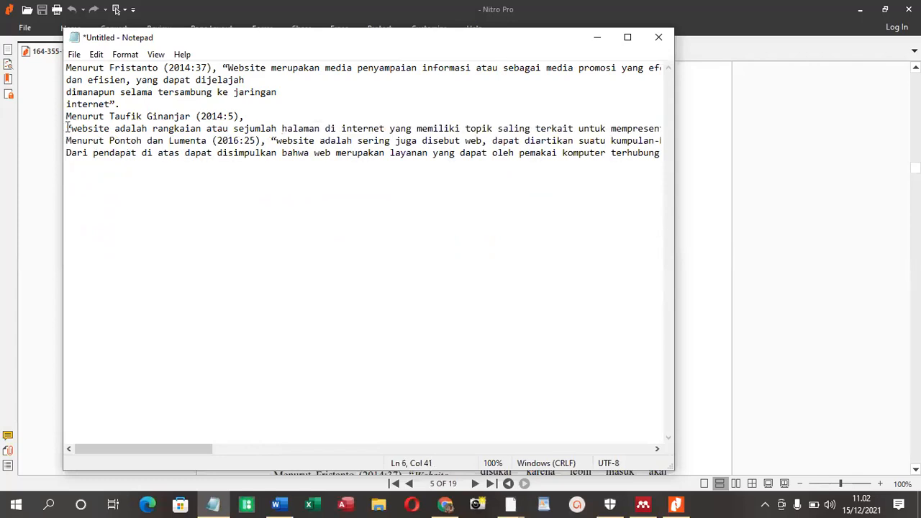
pyautogui.click(67, 128)
pyautogui.press('BackSpace')
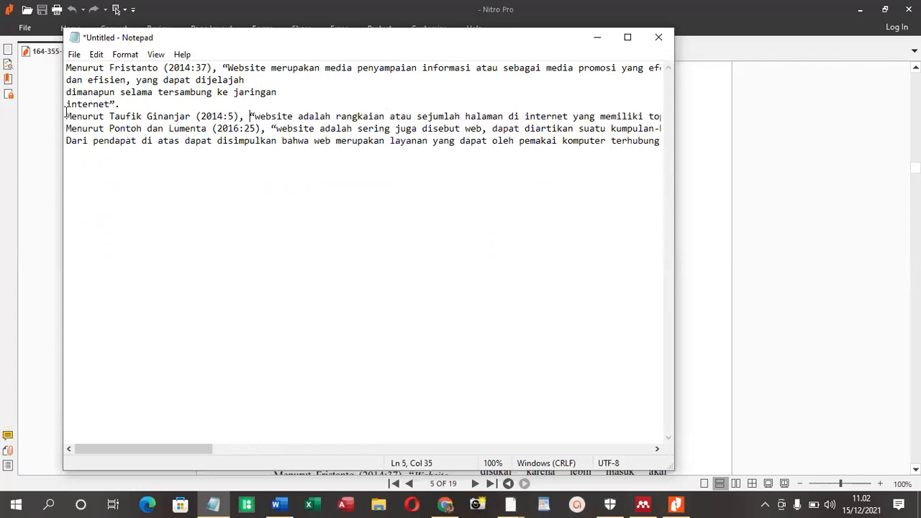
# Join the remaining broken lines of the first definition, cited as (2014:37), into one line ending in "jaringan internet”."
pyautogui.press('BackSpace')
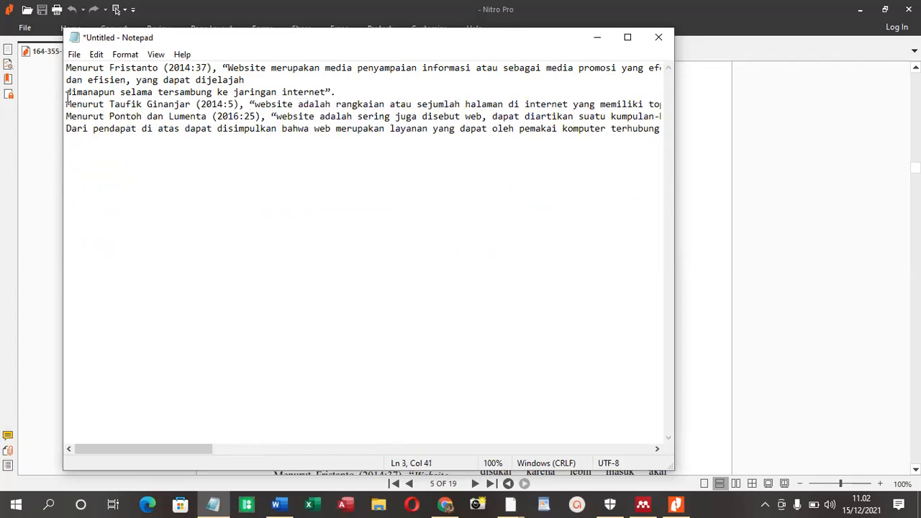
pyautogui.press('BackSpace')
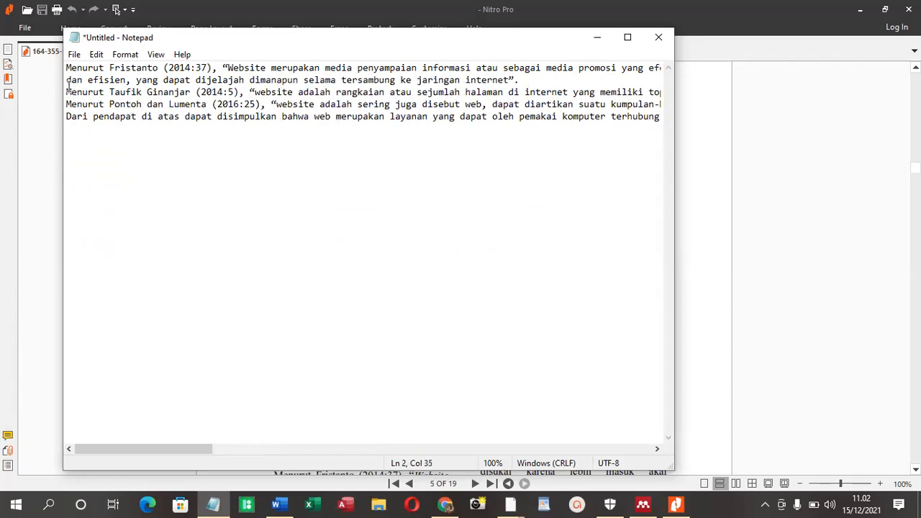
pyautogui.press('BackSpace')
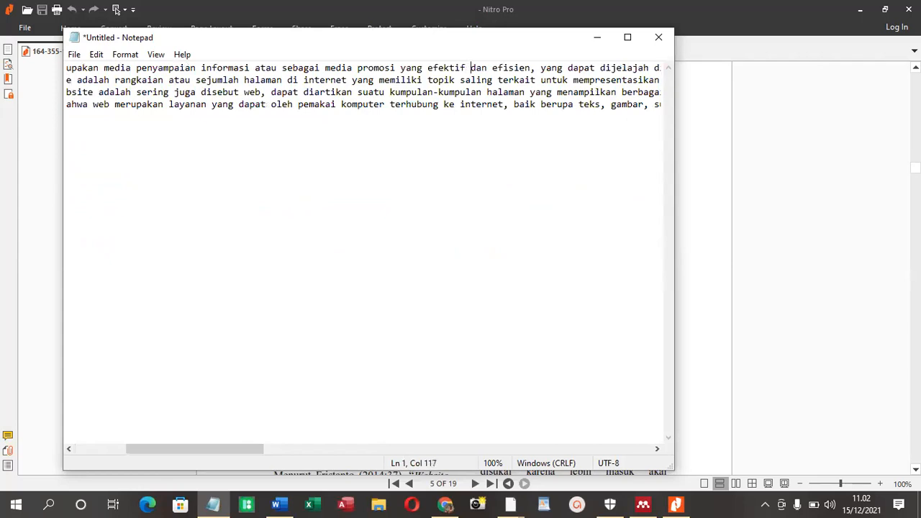
# Cut all the cleaned-up text from Notepad and paste it under "What:" in the Word document
pyautogui.hotkey('ctrl', 'a')
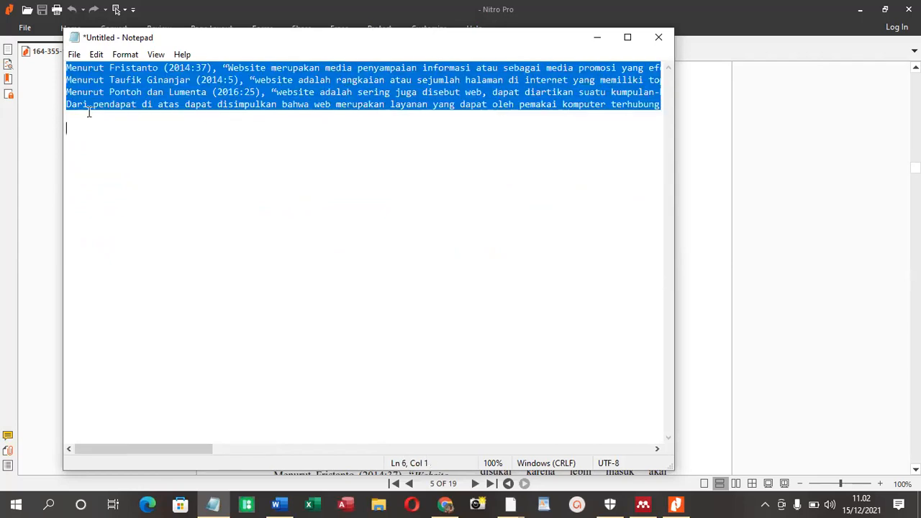
pyautogui.hotkey('ctrl', 'x')
pyautogui.click(276, 504)
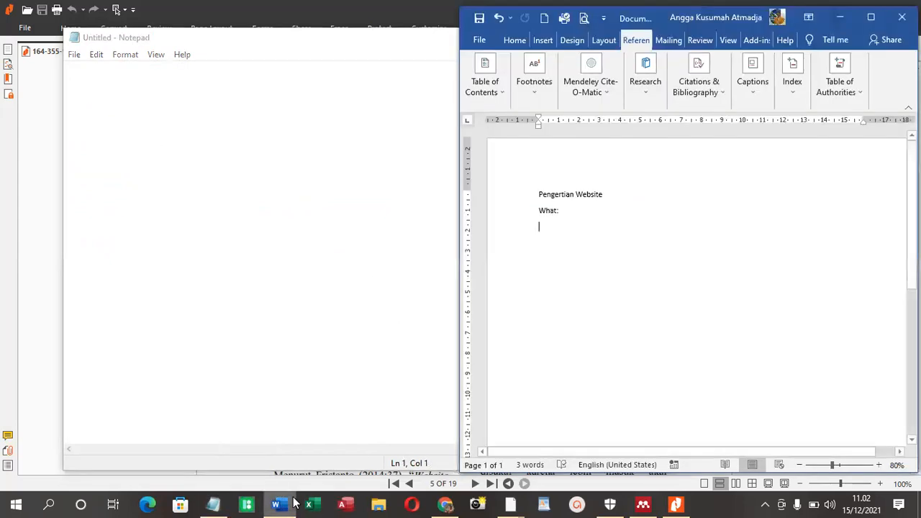
pyautogui.hotkey('ctrl', 'v')
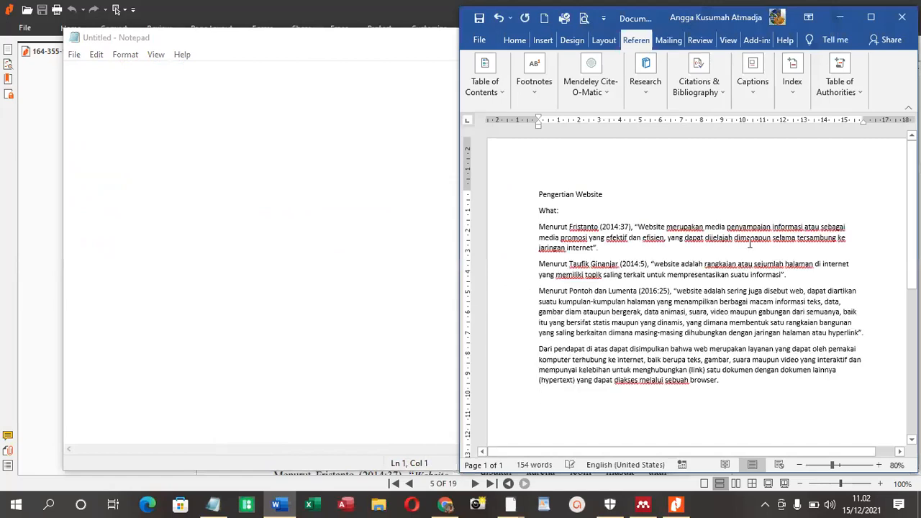
# Maximize the Word window and justify the four pasted paragraphs below "What:"
pyautogui.click(871, 16)
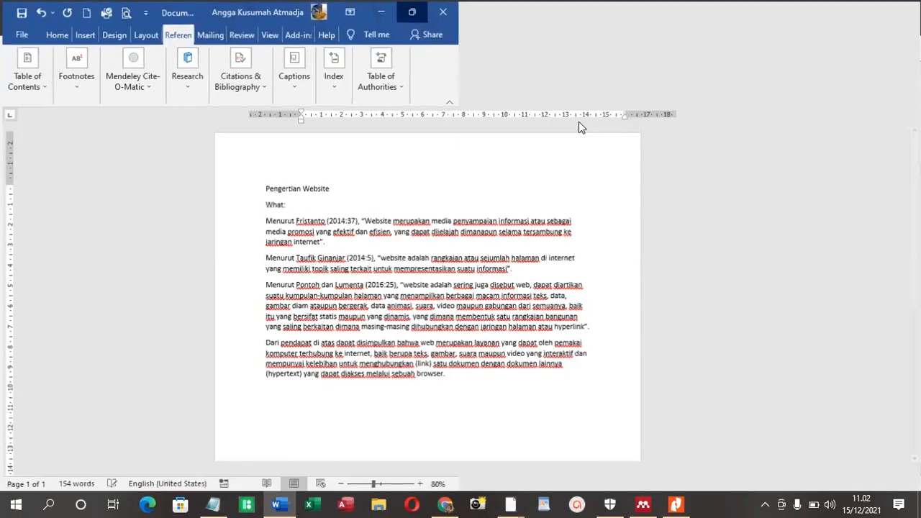
pyautogui.click(61, 33)
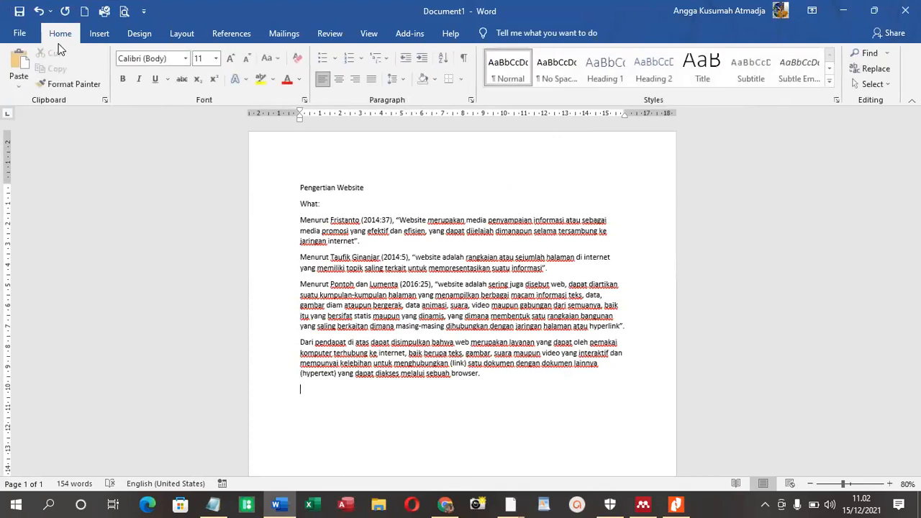
pyautogui.moveTo(476, 384); pyautogui.dragTo(261, 220)
pyautogui.click(371, 85)
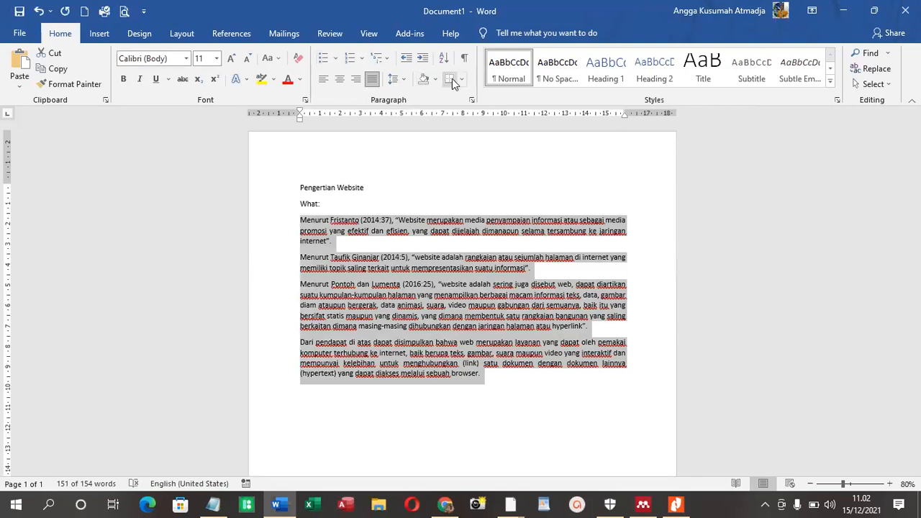
# Remove the space after every paragraph in the whole text, from "Pengertian Website" to the closing paragraph
pyautogui.scroll(3, 372, 214)
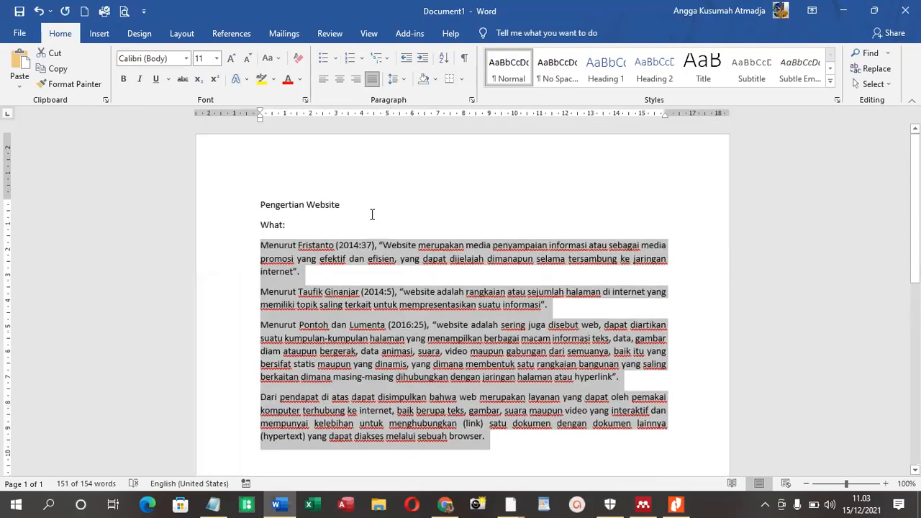
pyautogui.click(538, 250)
pyautogui.scroll(-1, 537, 250)
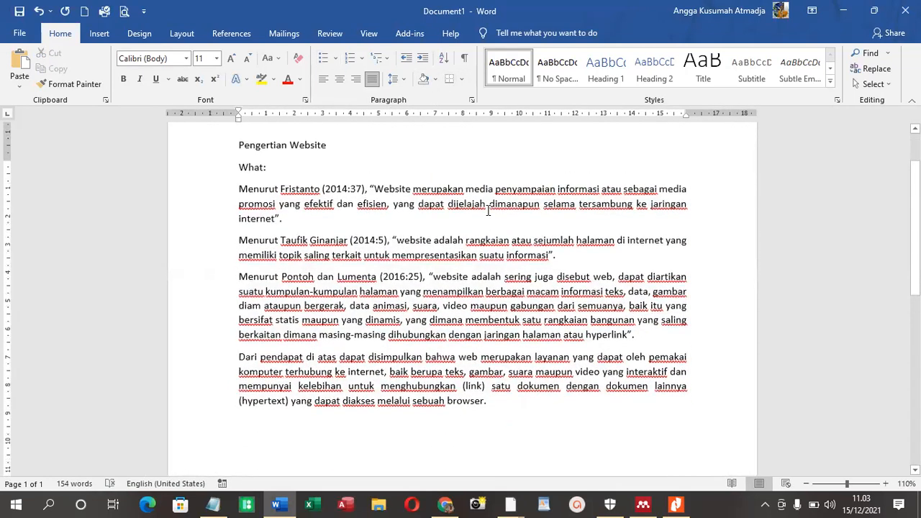
pyautogui.moveTo(235, 169); pyautogui.dragTo(562, 432)
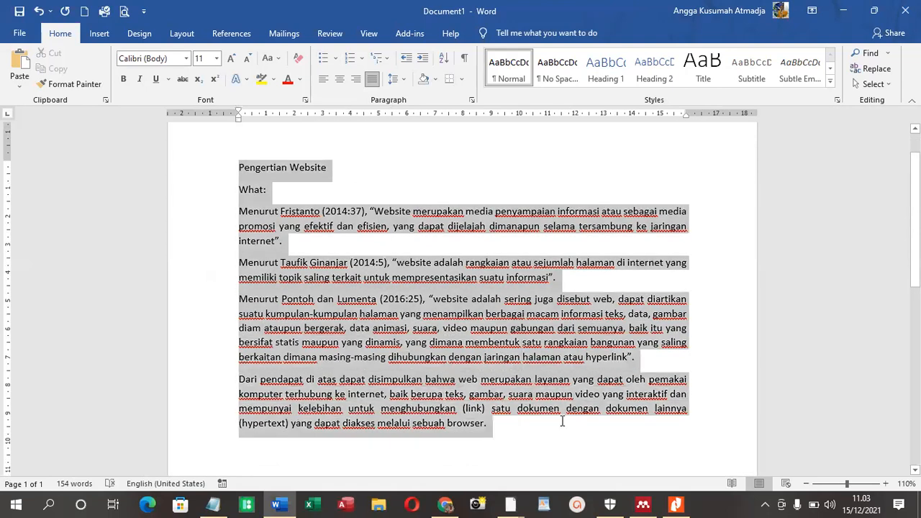
pyautogui.click(403, 80)
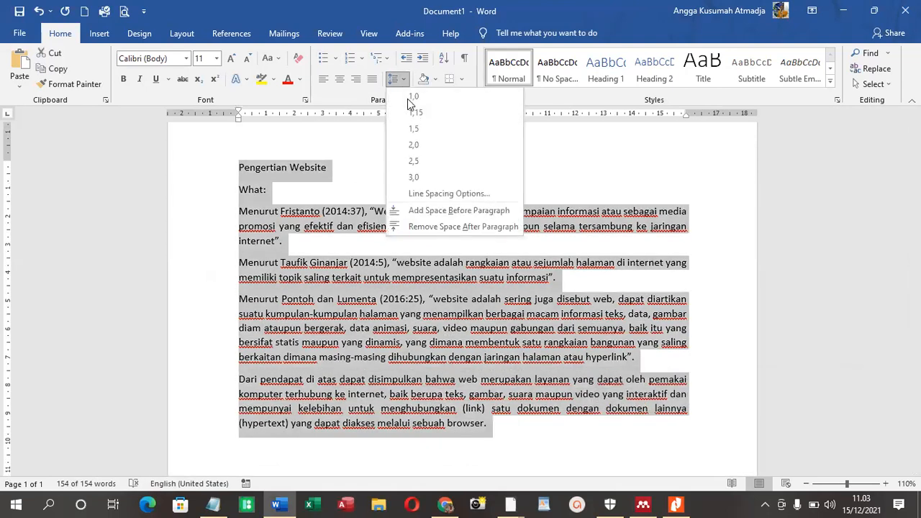
pyautogui.click(459, 227)
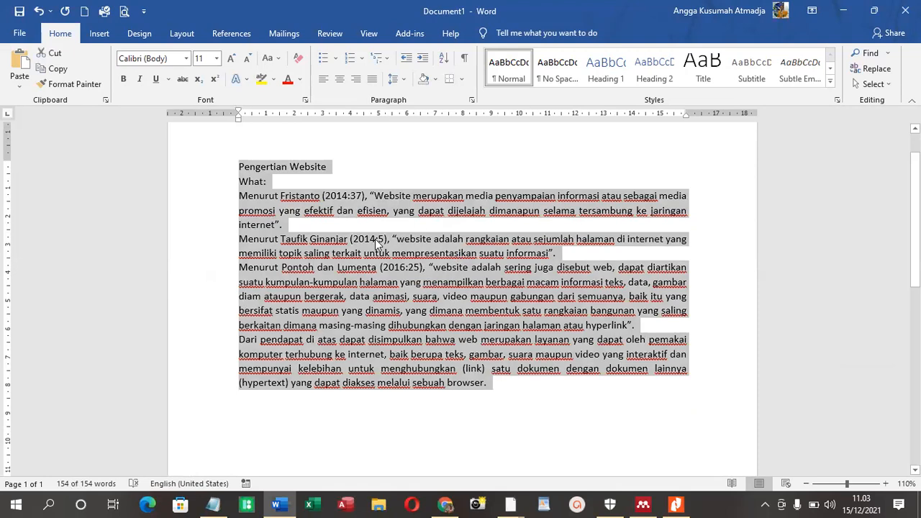
pyautogui.click(391, 229)
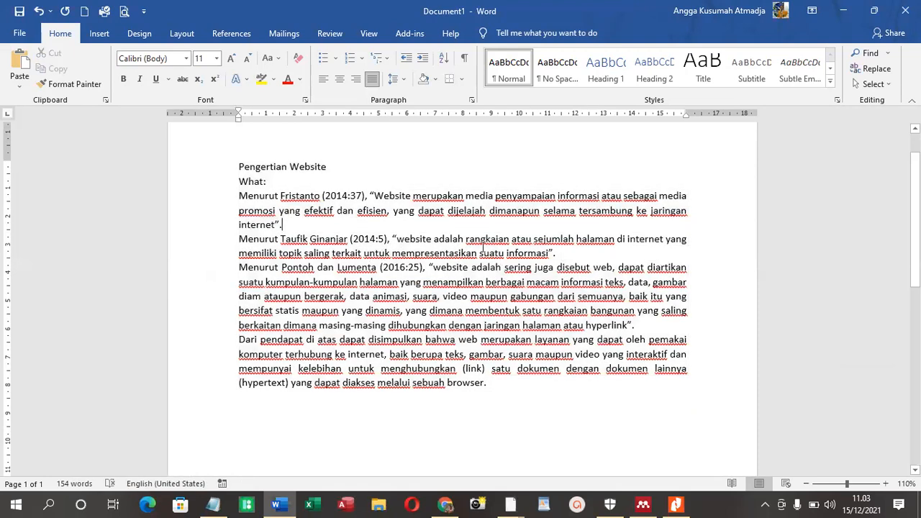
# Add the flagged word "mempresentasikan" to the spelling dictionary and check the spelling suggestions for "rangkaian"
pyautogui.rightClick(432, 254)
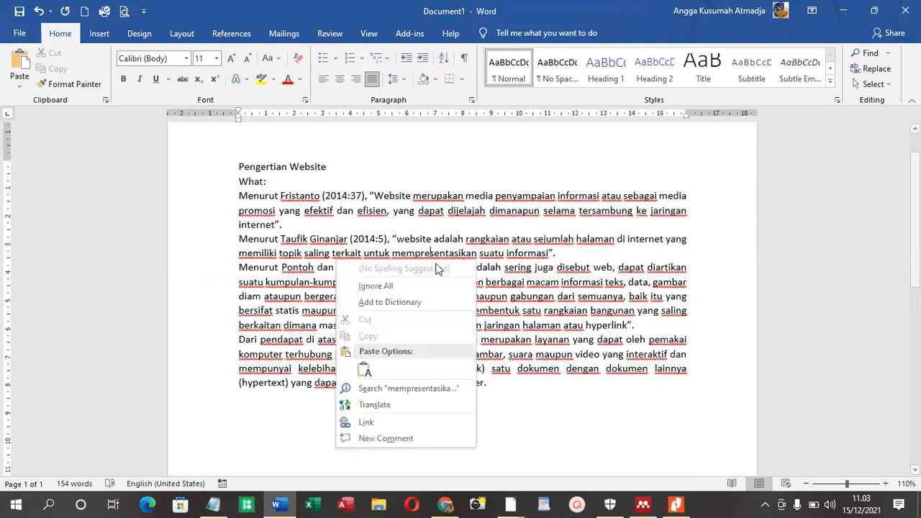
pyautogui.click(392, 300)
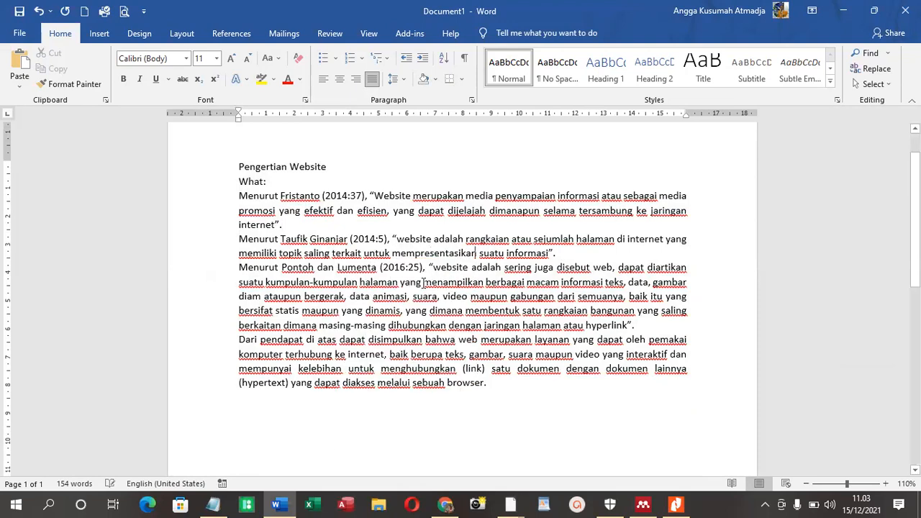
pyautogui.rightClick(498, 243)
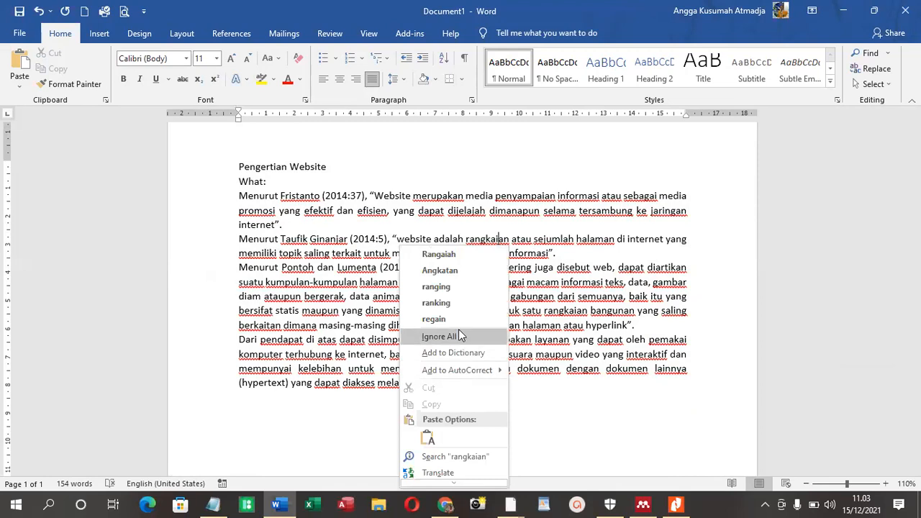
pyautogui.click(623, 311)
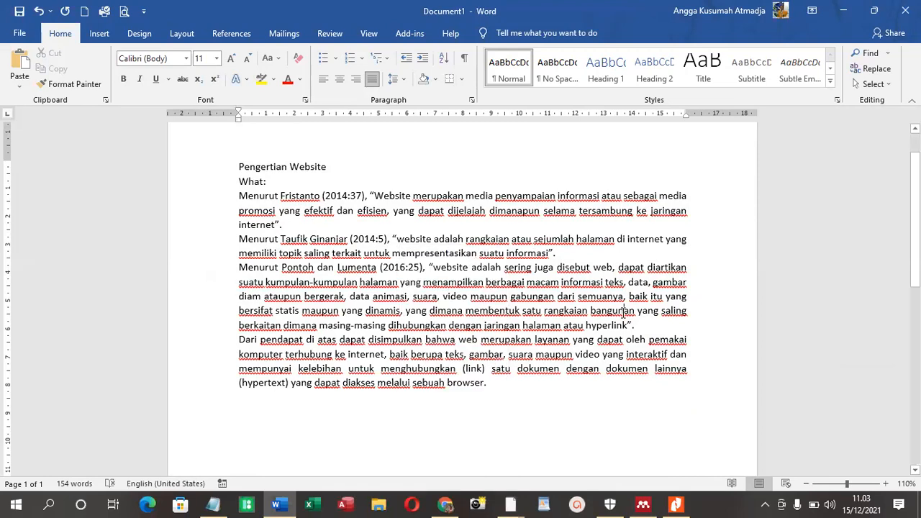
# Italicize the word "website" at the start of each of the three quoted definitions
pyautogui.doubleClick(414, 238)
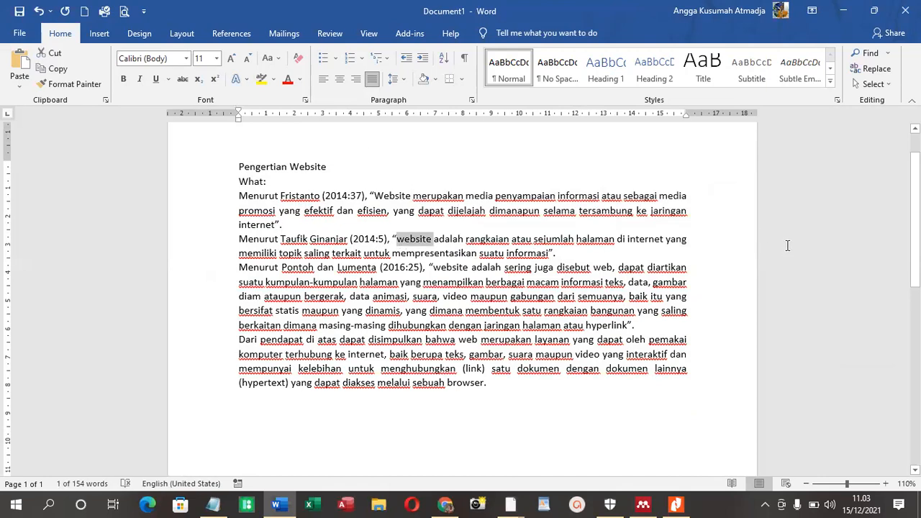
pyautogui.click(140, 80)
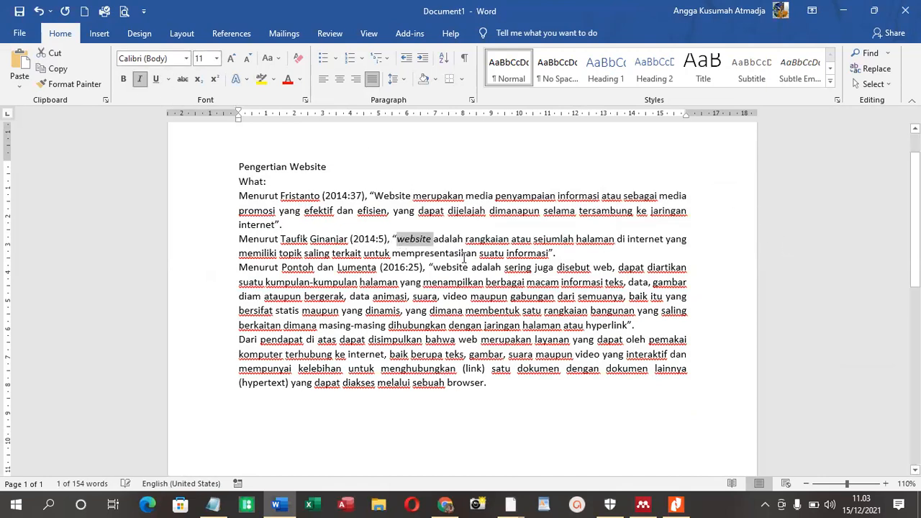
pyautogui.doubleClick(392, 195)
pyautogui.click(140, 79)
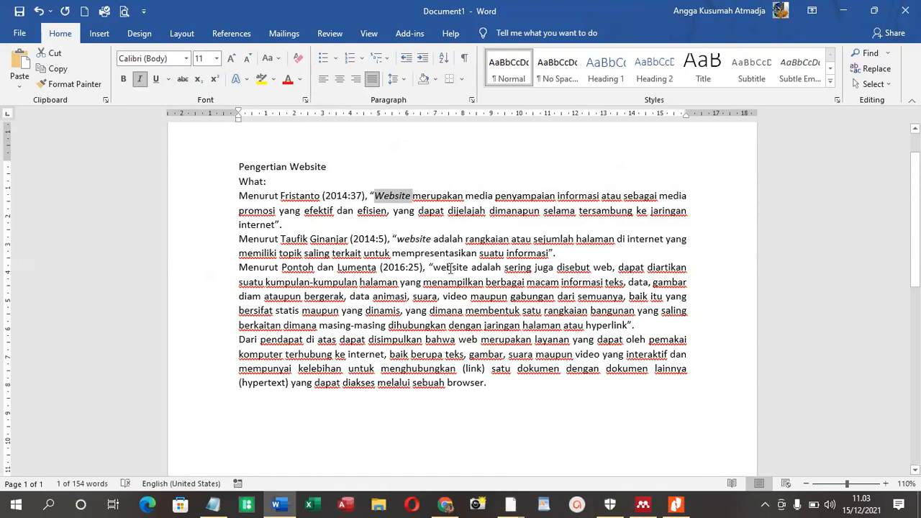
pyautogui.doubleClick(449, 267)
pyautogui.click(141, 79)
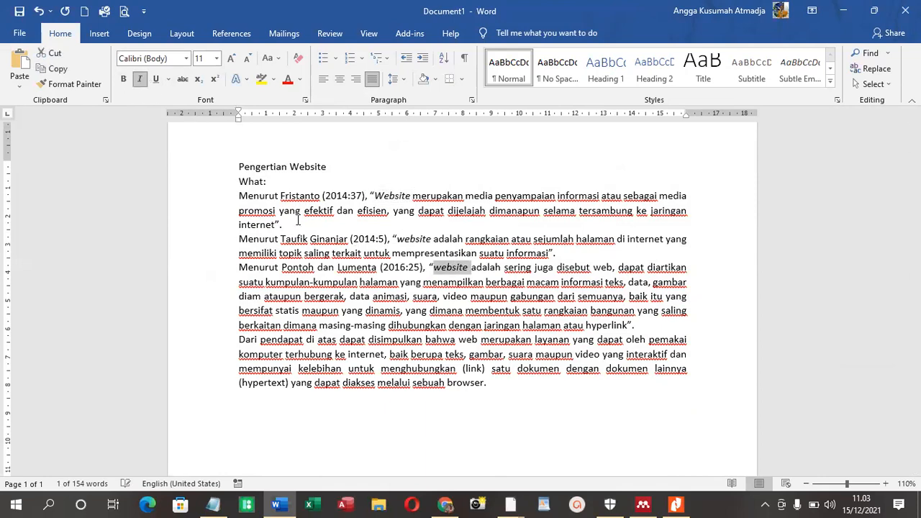
# Italicize the English terms "hyperlink" in the third definition and "hypertext", "browser" and "link" in the closing paragraph
pyautogui.doubleClick(605, 325)
pyautogui.click(140, 79)
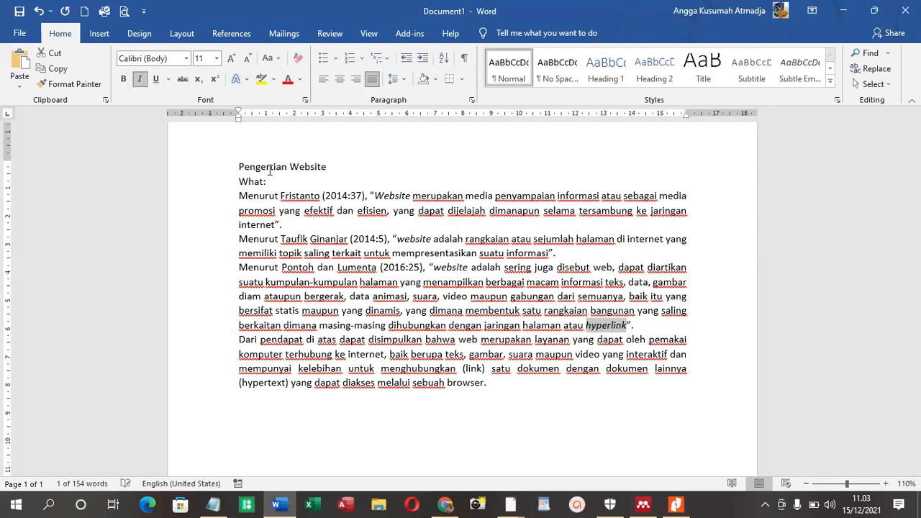
pyautogui.doubleClick(282, 383)
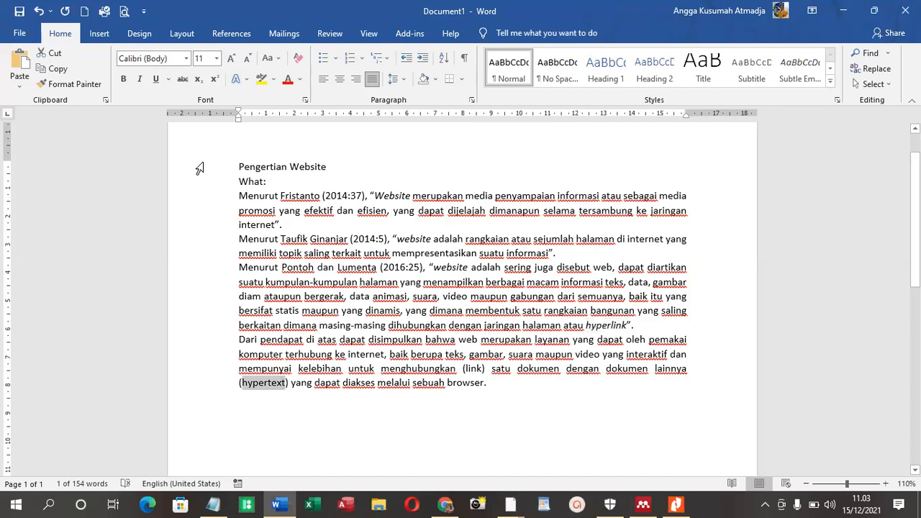
pyautogui.click(139, 79)
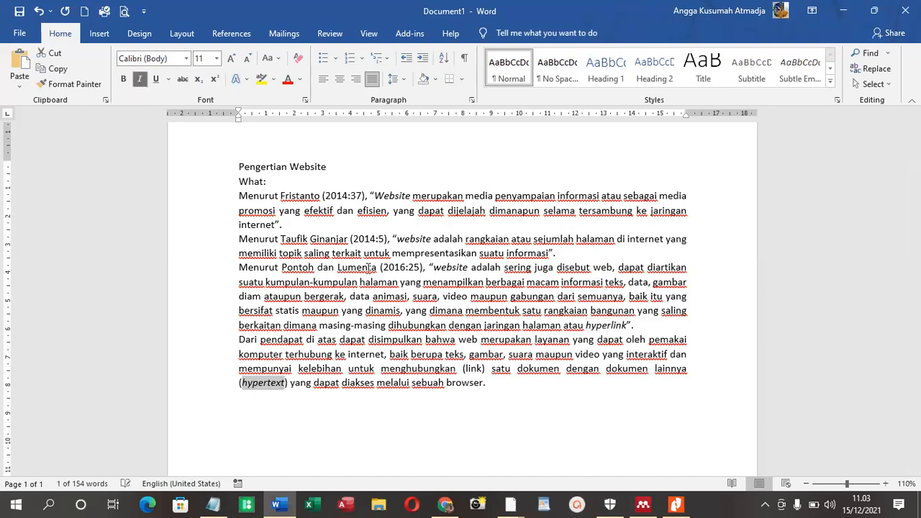
pyautogui.doubleClick(468, 385)
pyautogui.click(140, 78)
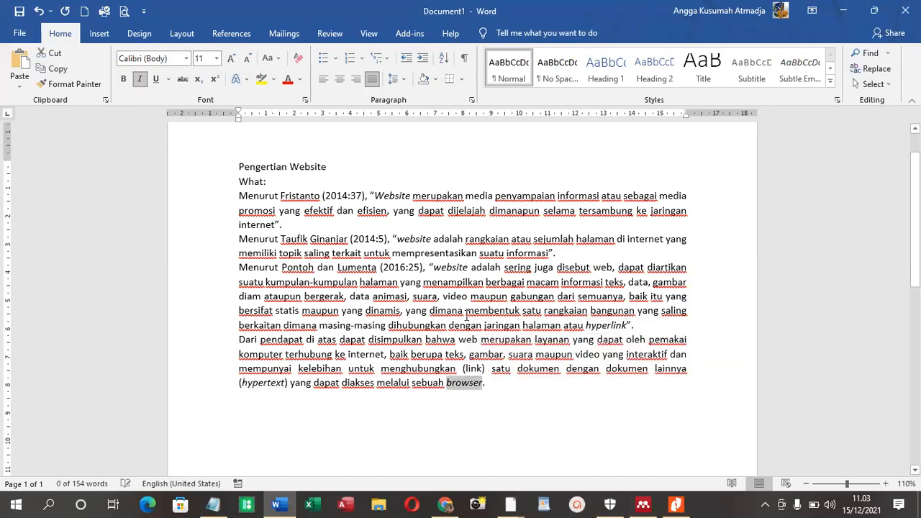
pyautogui.doubleClick(474, 368)
pyautogui.click(140, 78)
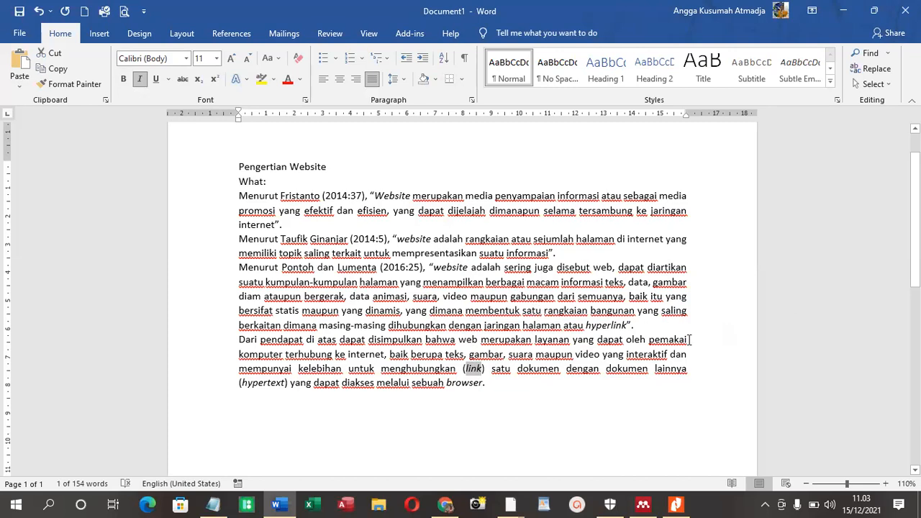
# Insert a blank line after each of the three definitions to separate the four paragraphs
pyautogui.click(659, 326)
pyautogui.press('Return')
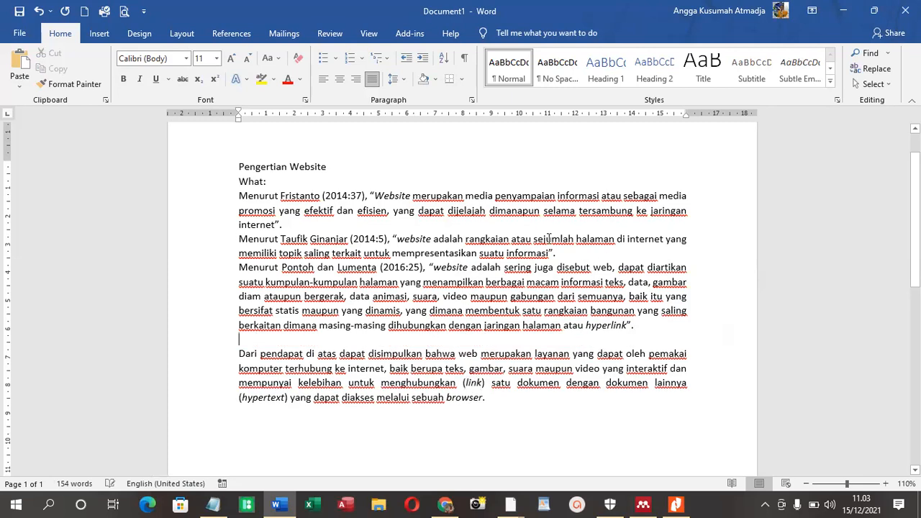
pyautogui.click(597, 258)
pyautogui.press('Return')
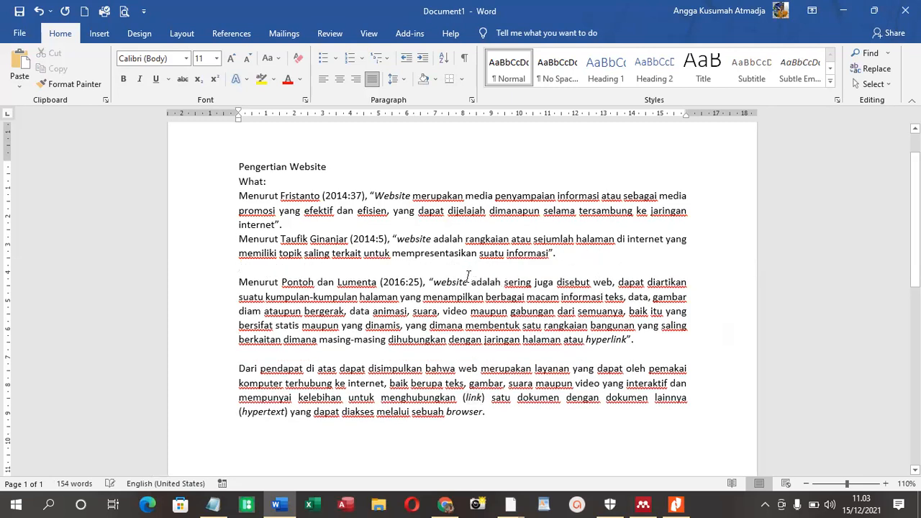
pyautogui.click(333, 223)
pyautogui.press('Return')
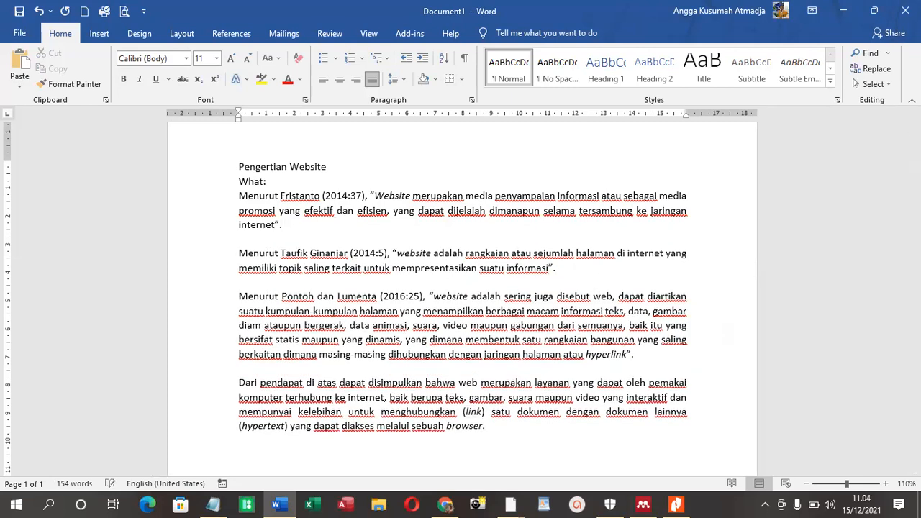
# Add the heading "Daftar Rujukan" below the closing paragraph, set off by blank space, and start a new line under it
pyautogui.scroll(-1, 339, 161)
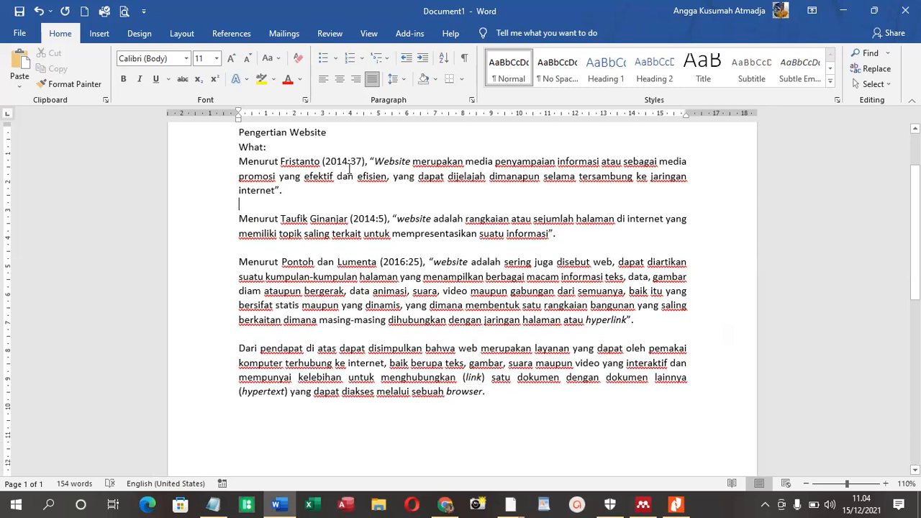
pyautogui.click(354, 161)
pyautogui.write('3')
pyautogui.press('Return')
pyautogui.press('Return')
pyautogui.write('Daftar R')
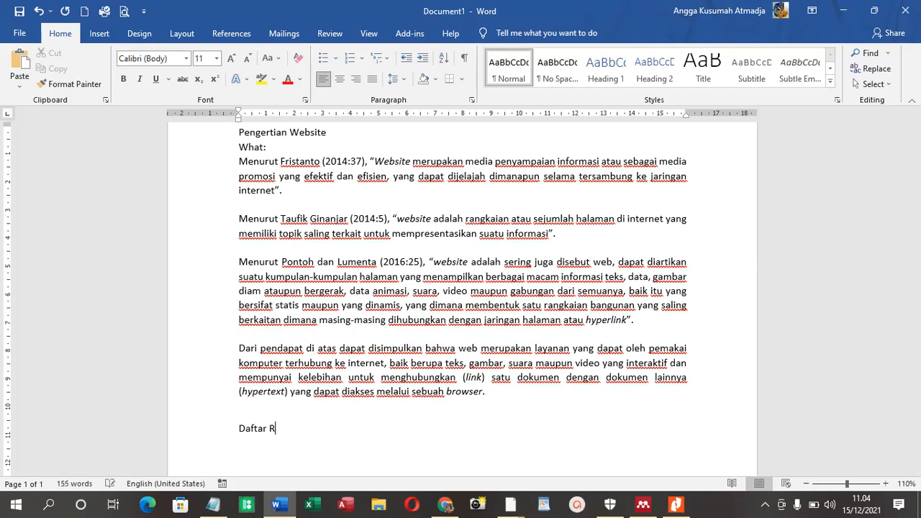
pyautogui.write('ujukan')
pyautogui.press('Return')
pyautogui.scroll(-3, 426, 450)
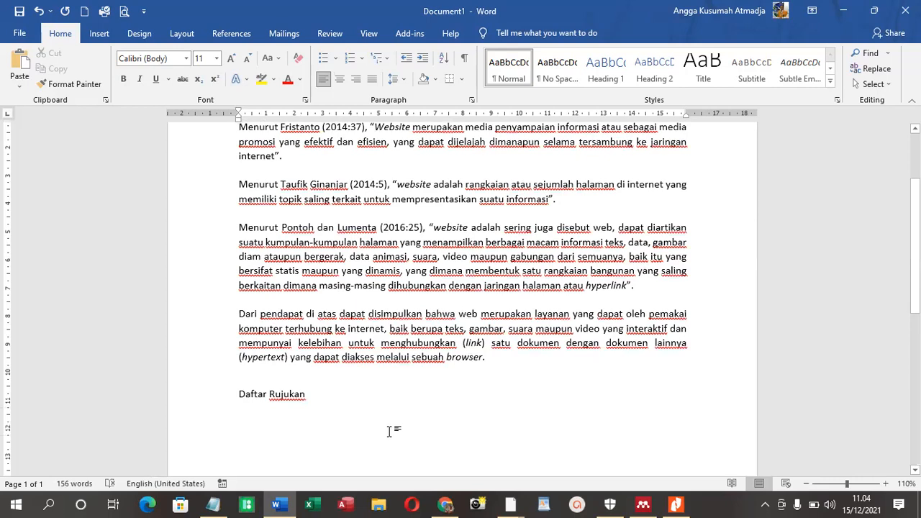
# Switch to the journal PDF in Nitro Pro and look through its DAFTAR PUSTAKA on page 18
pyautogui.click(647, 503)
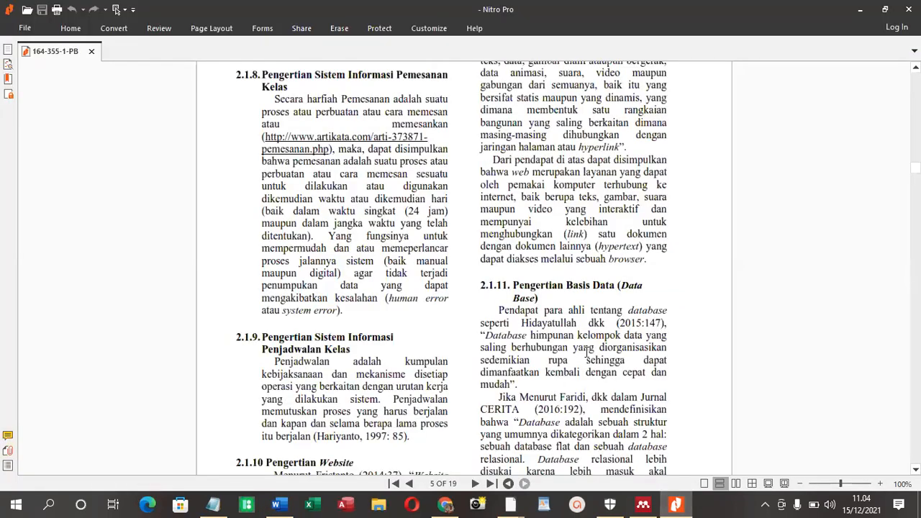
pyautogui.moveTo(916, 167); pyautogui.dragTo(915, 430)
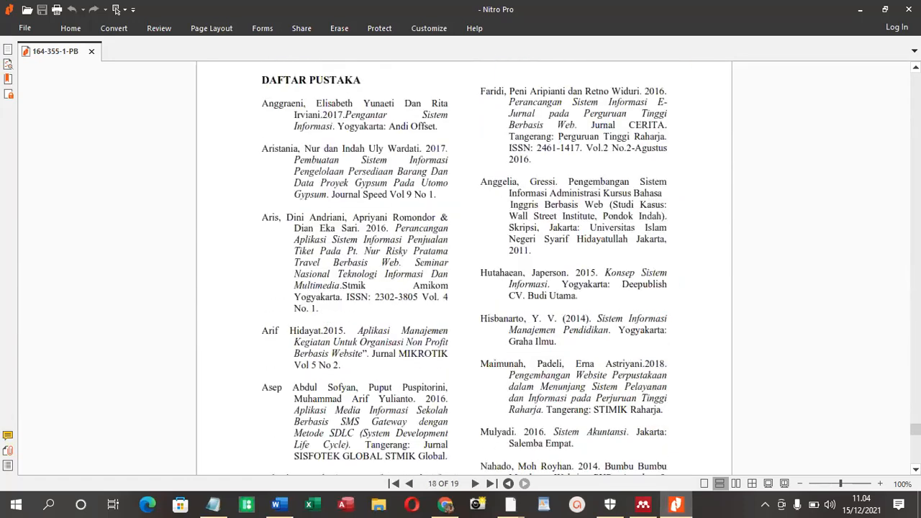
pyautogui.scroll(-1, 838, 391)
pyautogui.scroll(-1, 837, 391)
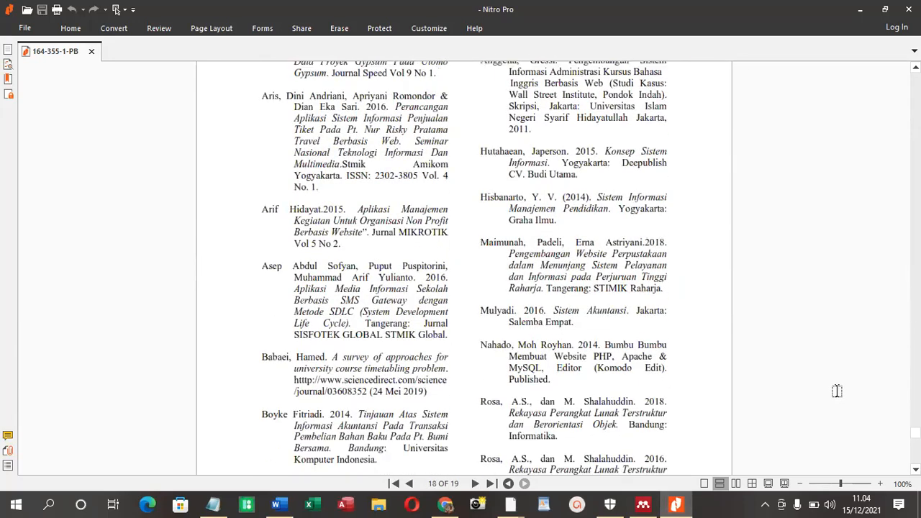
pyautogui.scroll(4, 837, 391)
pyautogui.scroll(-4, 573, 310)
pyautogui.scroll(-7, 574, 310)
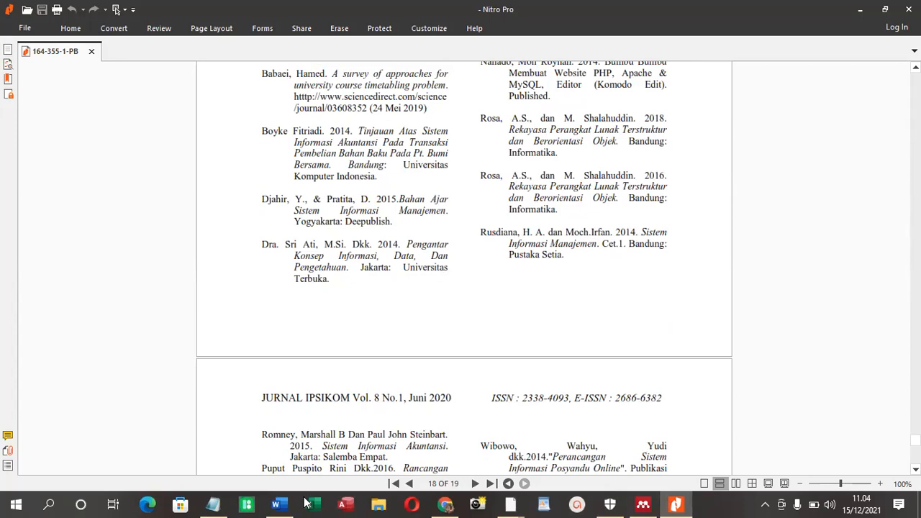
# Compare the authors cited in the Word definitions with the DAFTAR PUSTAKA entries on pages 18 and 19 of the journal PDF
pyautogui.click(275, 504)
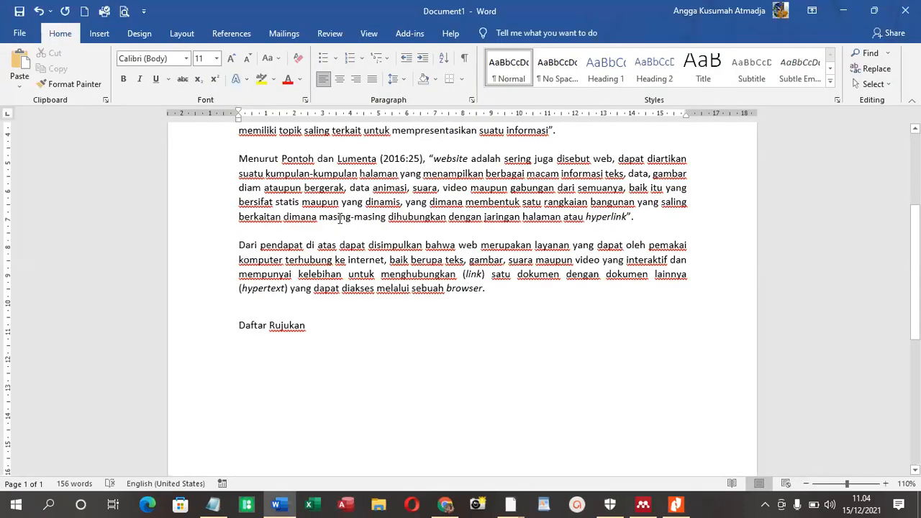
pyautogui.scroll(3, 339, 218)
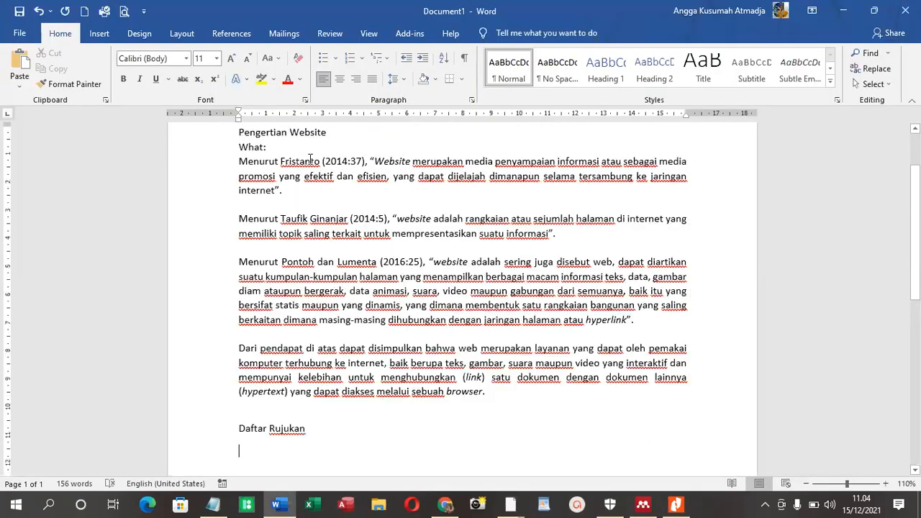
pyautogui.click(841, 11)
pyautogui.scroll(10, 530, 245)
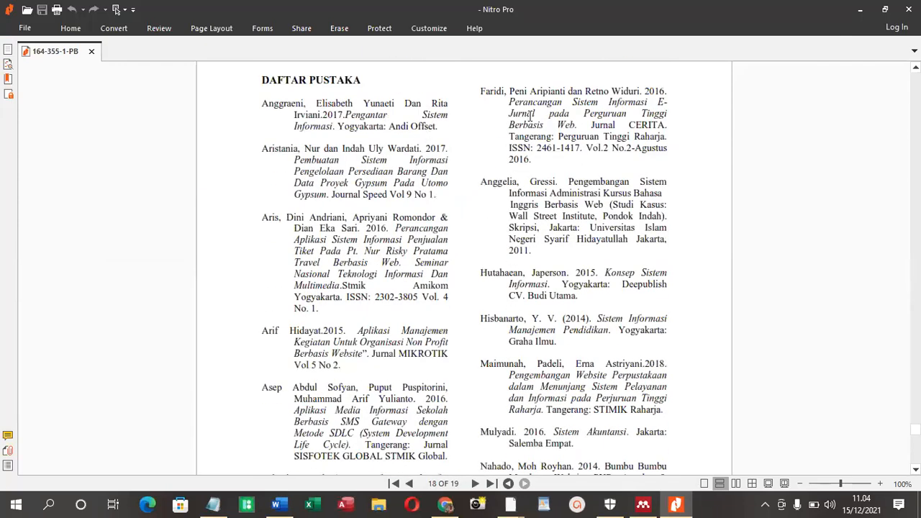
pyautogui.scroll(-4, 495, 137)
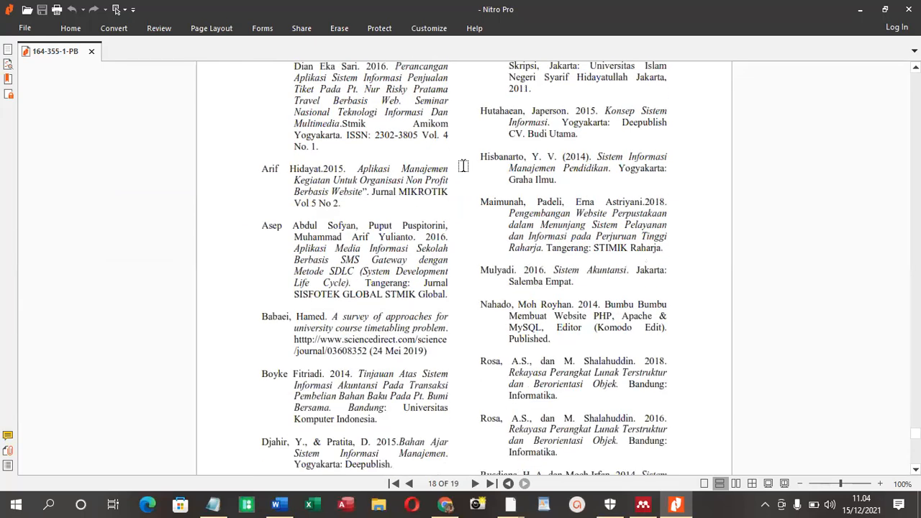
pyautogui.scroll(-2, 495, 244)
pyautogui.scroll(-7, 496, 244)
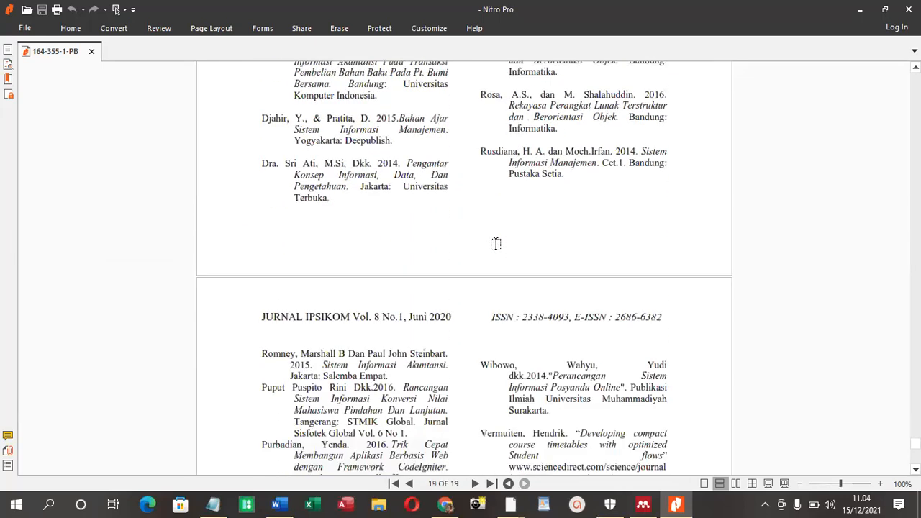
pyautogui.scroll(10, 495, 245)
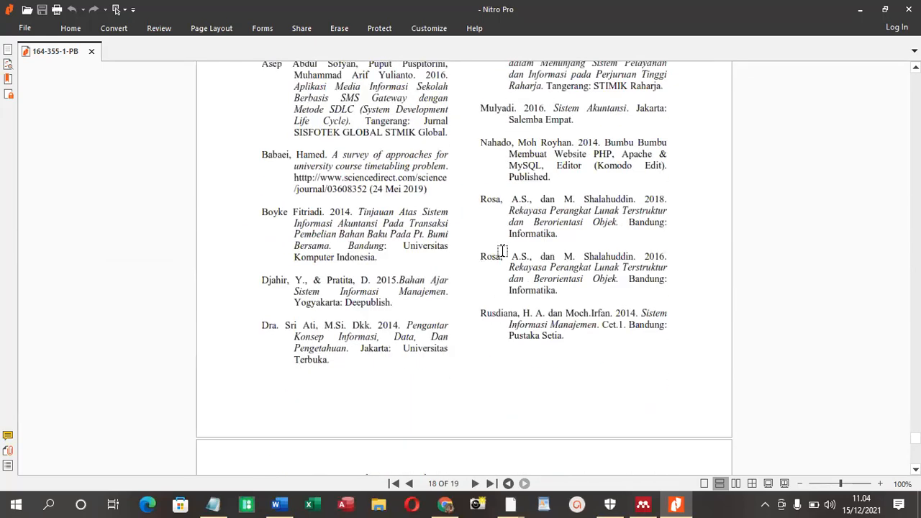
pyautogui.scroll(4, 519, 264)
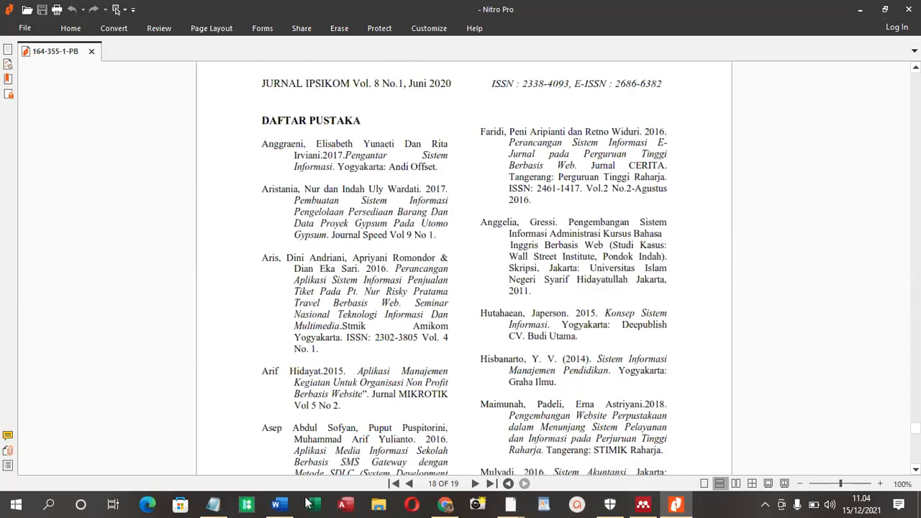
# Recheck the three citations in the Word paper, and look for them again in the reference list on page 18 of the PDF
pyautogui.click(284, 503)
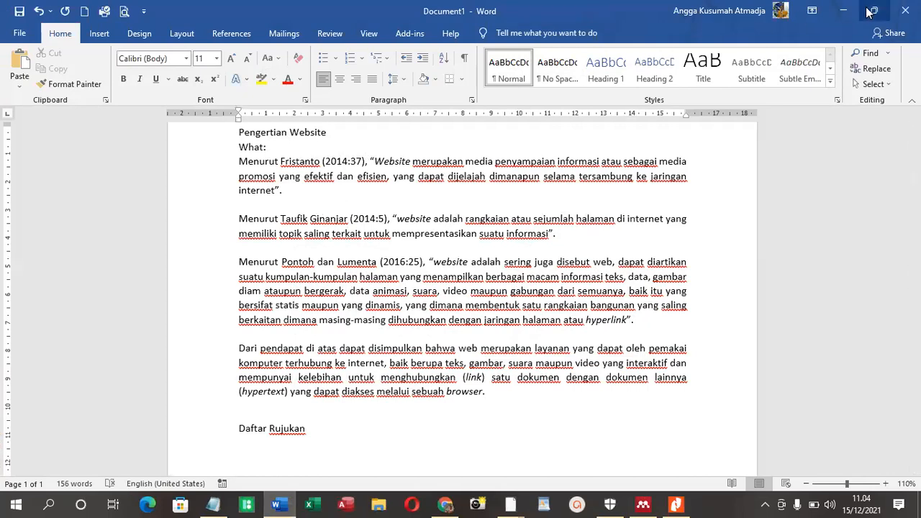
pyautogui.click(843, 10)
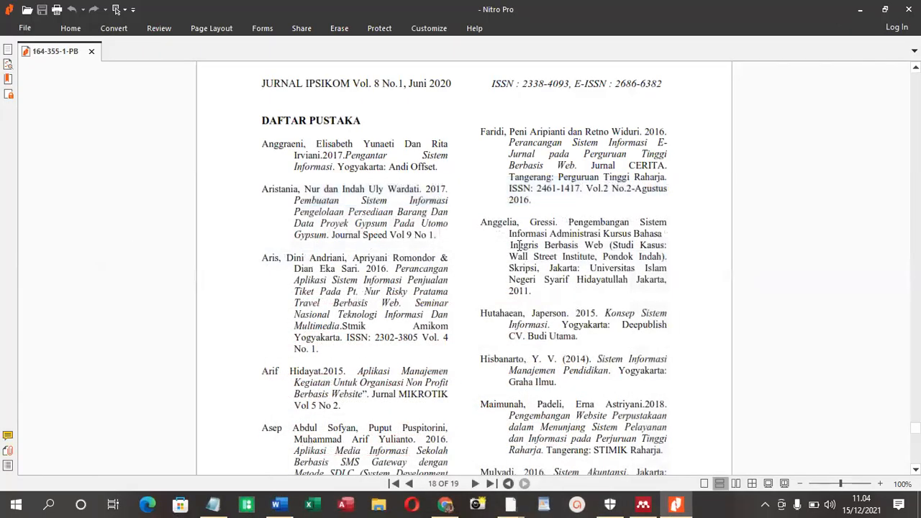
pyautogui.scroll(-10, 520, 245)
pyautogui.scroll(-3, 518, 246)
pyautogui.scroll(6, 518, 245)
pyautogui.scroll(5, 522, 247)
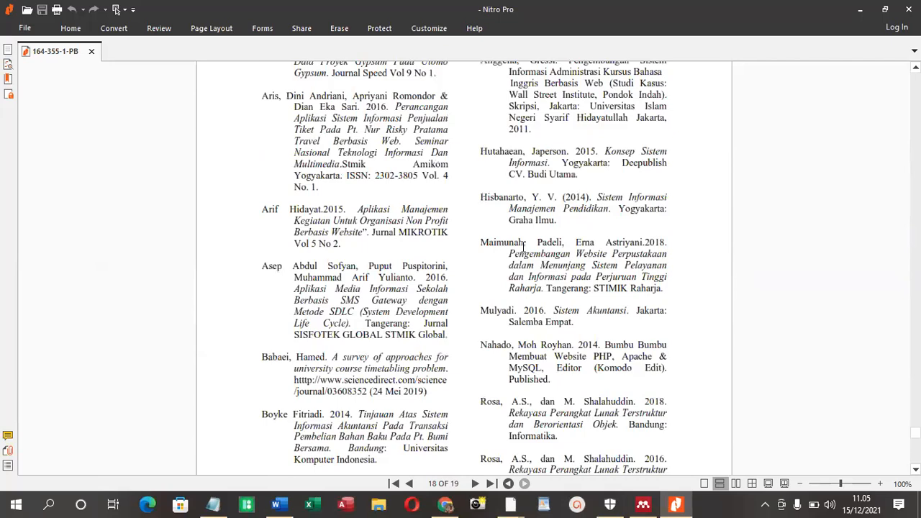
pyautogui.scroll(3, 523, 245)
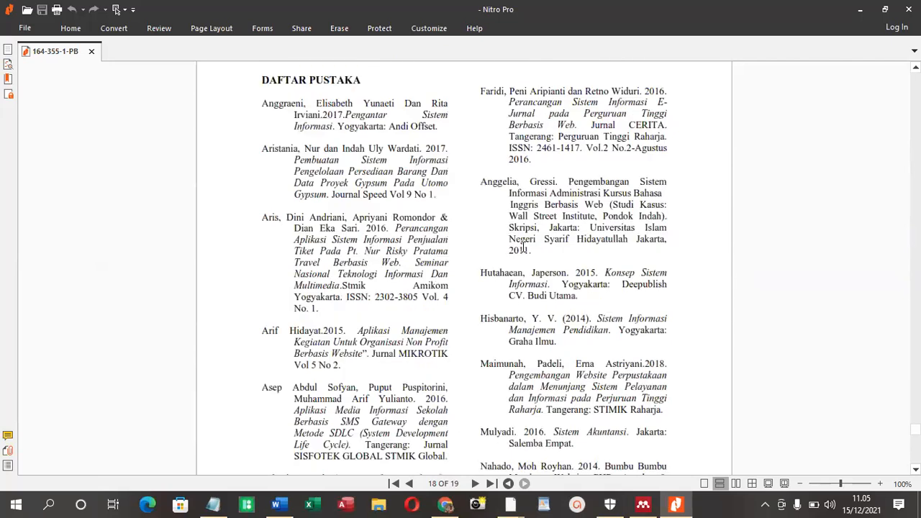
pyautogui.click(860, 10)
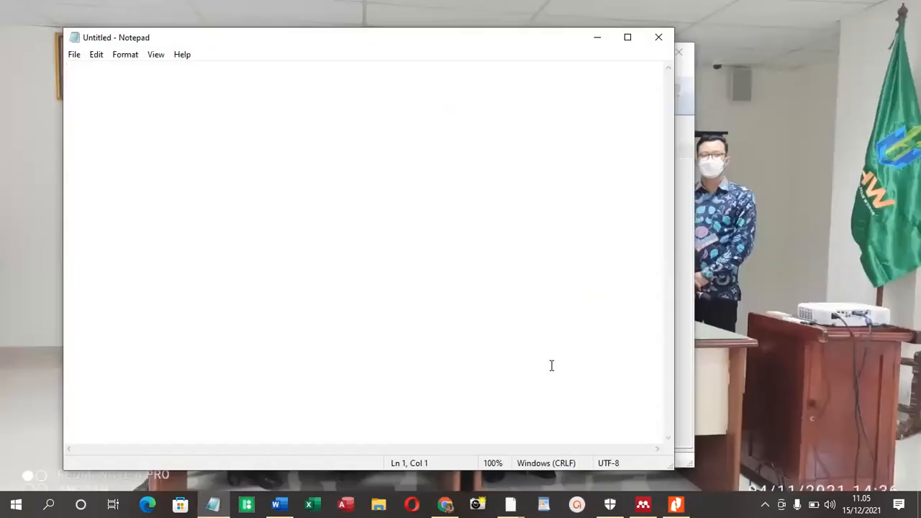
pyautogui.click(597, 39)
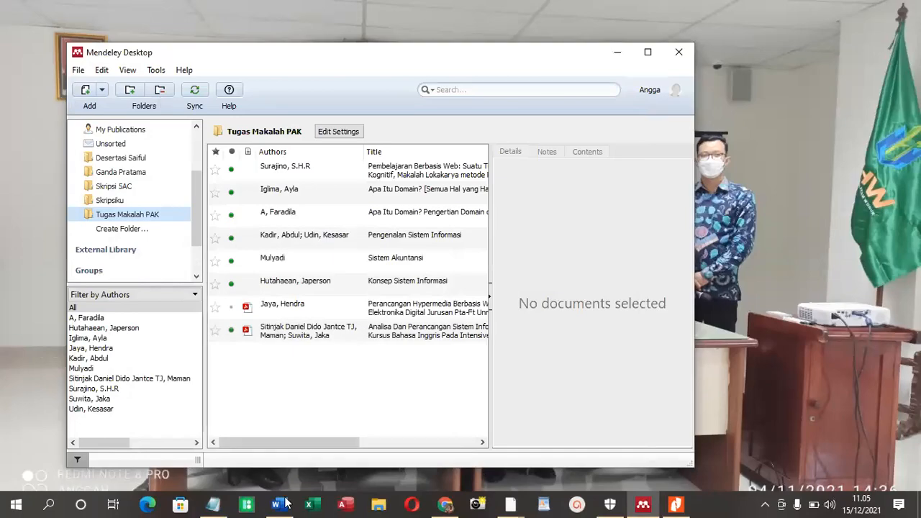
pyautogui.click(277, 504)
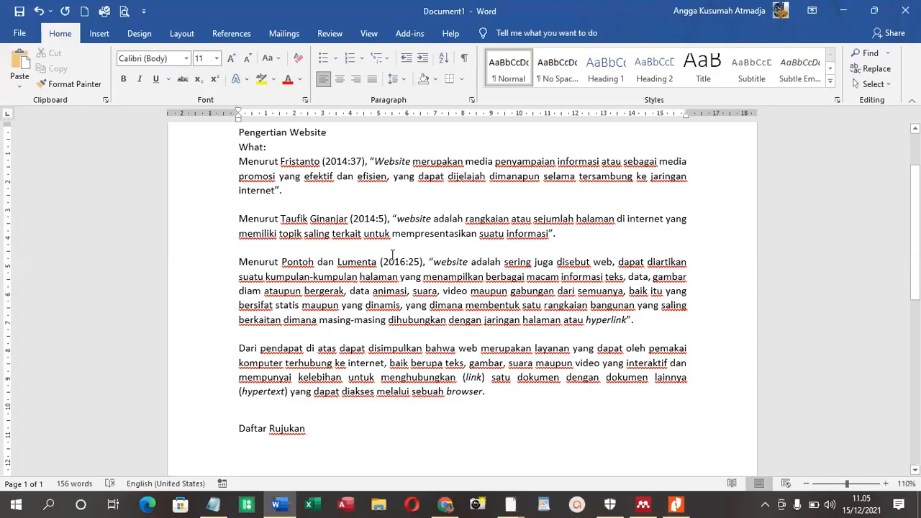
pyautogui.click(843, 11)
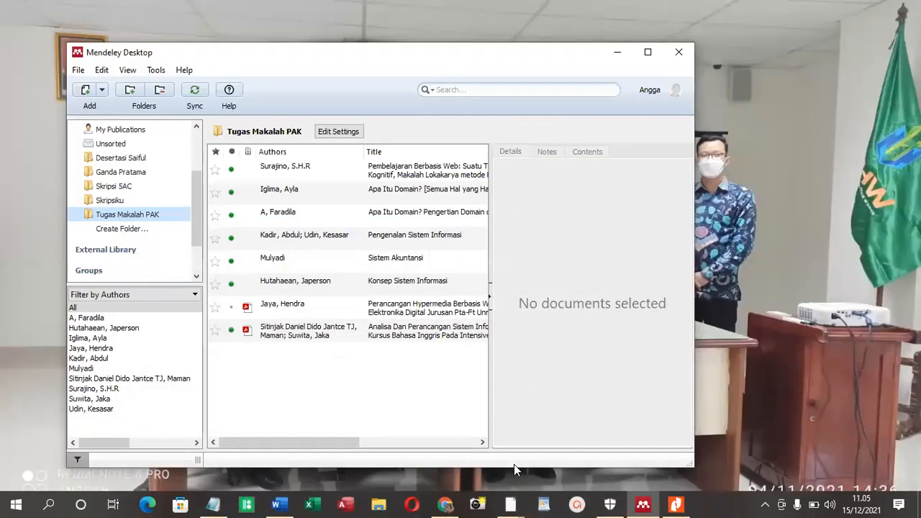
pyautogui.click(289, 503)
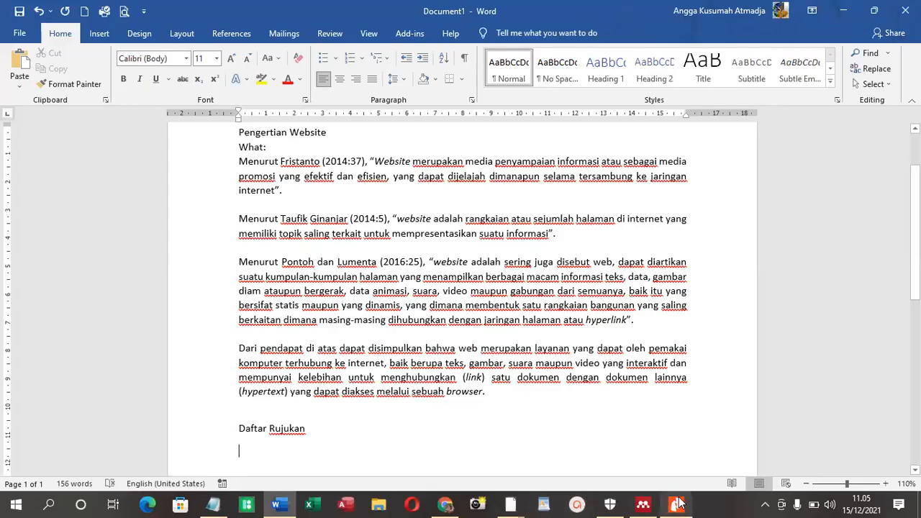
# Return to the journal PDF in Nitro Pro and search its reference list through page 19 for the cited website sources
pyautogui.hotkey('alt', 'Tab')
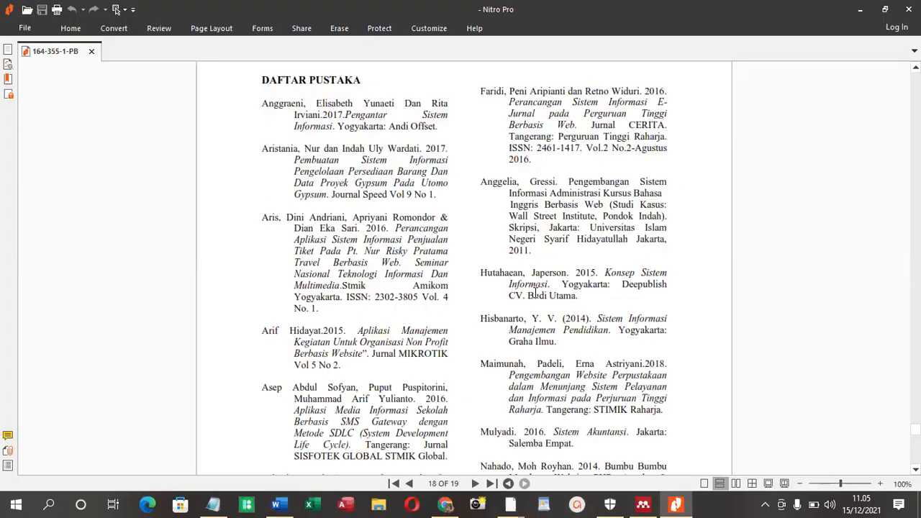
pyautogui.scroll(-9, 536, 294)
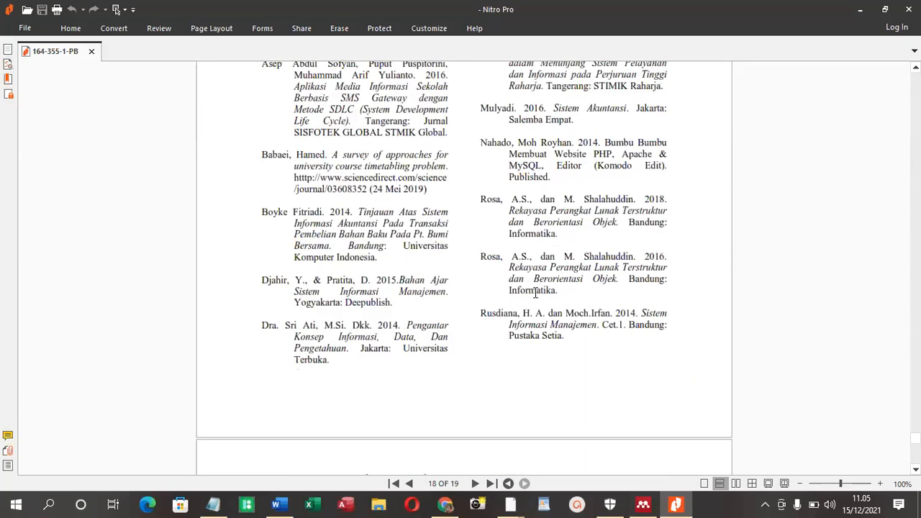
pyautogui.scroll(-4, 536, 293)
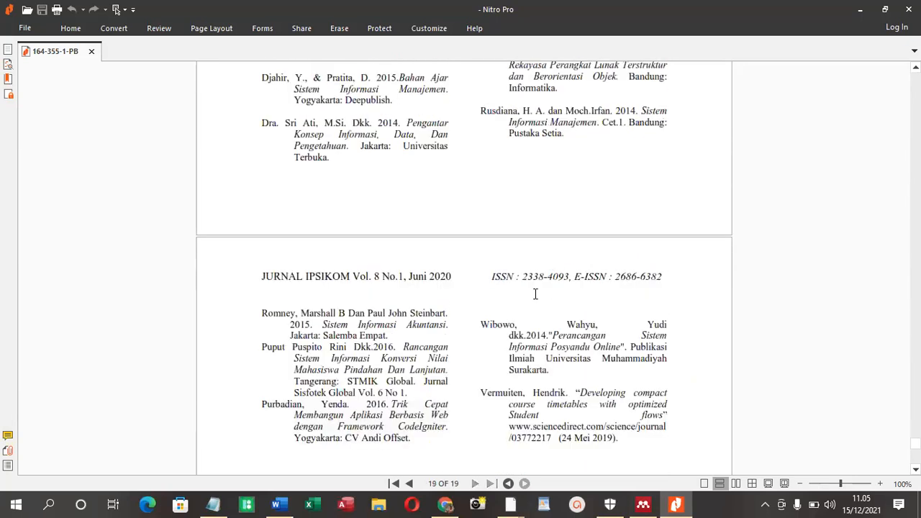
pyautogui.scroll(-2, 536, 294)
pyautogui.scroll(6, 534, 296)
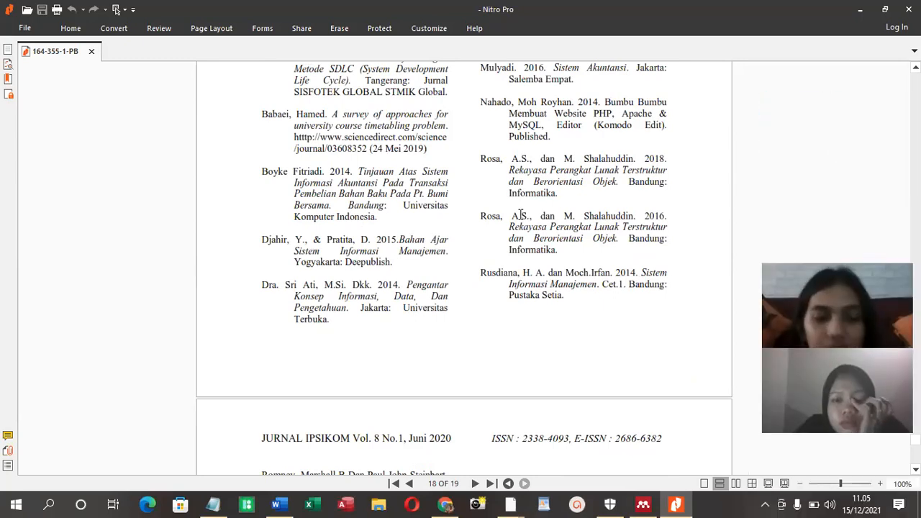
pyautogui.scroll(8, 430, 247)
pyautogui.scroll(15, 430, 247)
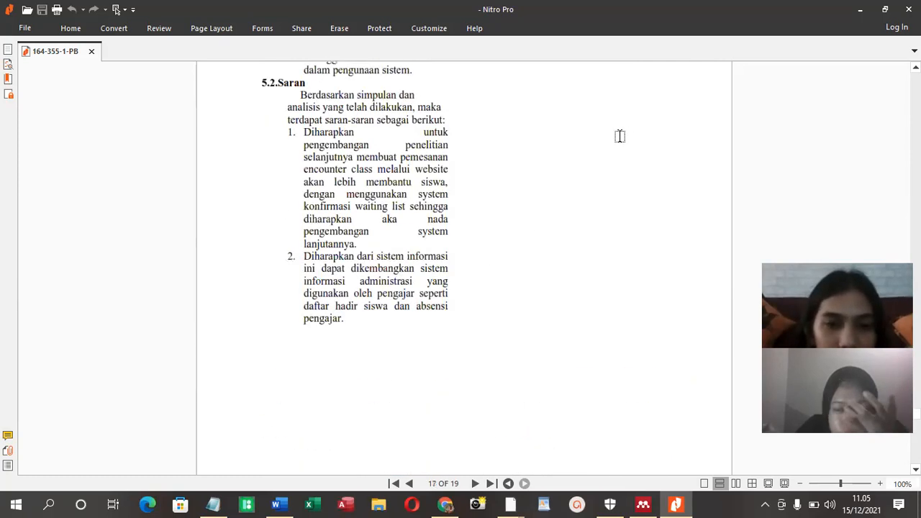
# Switch to the Word paper and copy the author's name with "(2014:37" from the start of the first definition
pyautogui.click(859, 9)
pyautogui.moveTo(281, 164); pyautogui.dragTo(365, 164)
pyautogui.rightClick(342, 159)
pyautogui.click(363, 185)
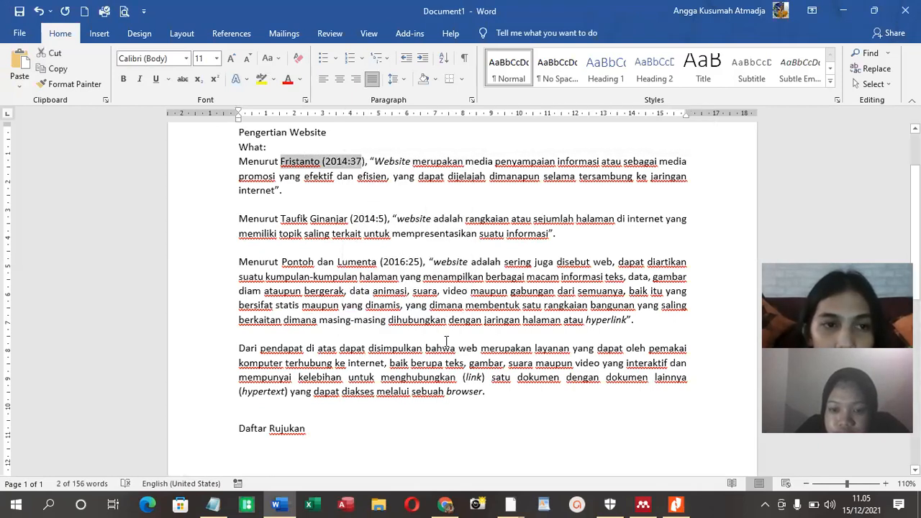
# Switch to Chrome, open the first of the other profiles, search Google for "daftar pustaka" plus the copied citation, and look through the results
pyautogui.click(445, 503)
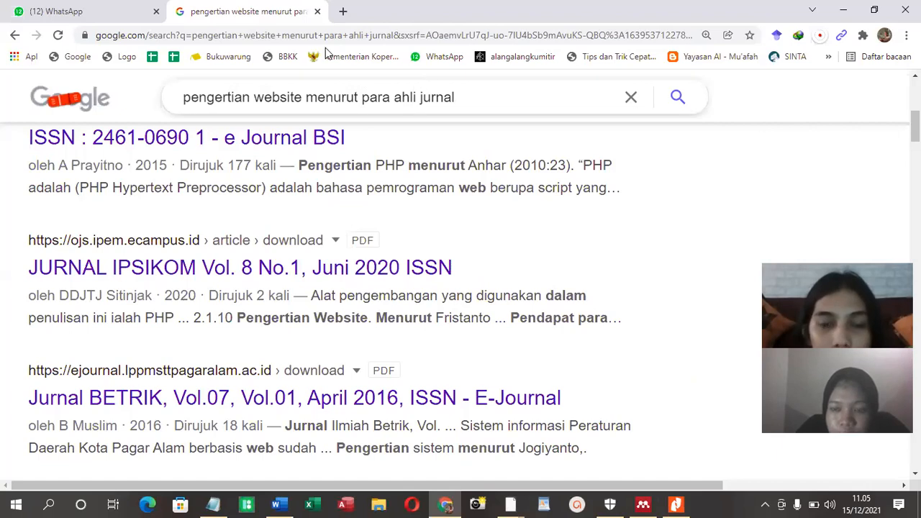
pyautogui.click(882, 37)
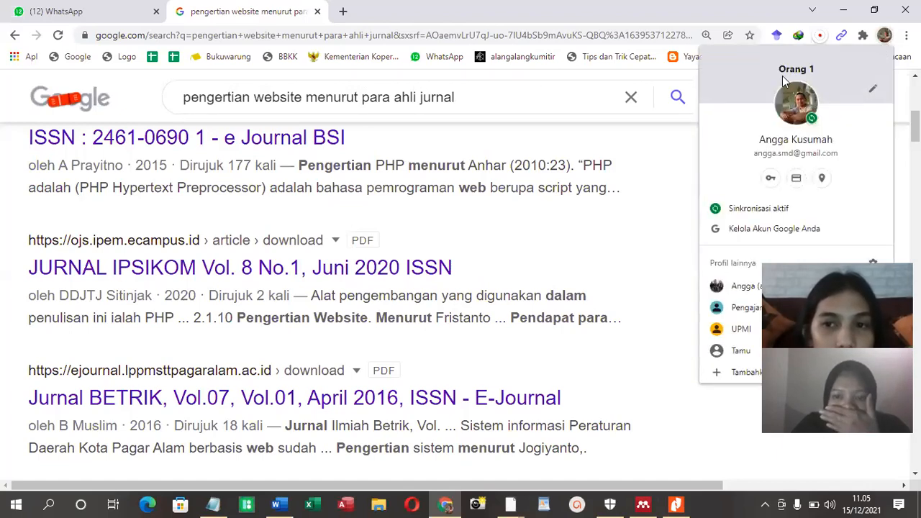
pyautogui.click(734, 286)
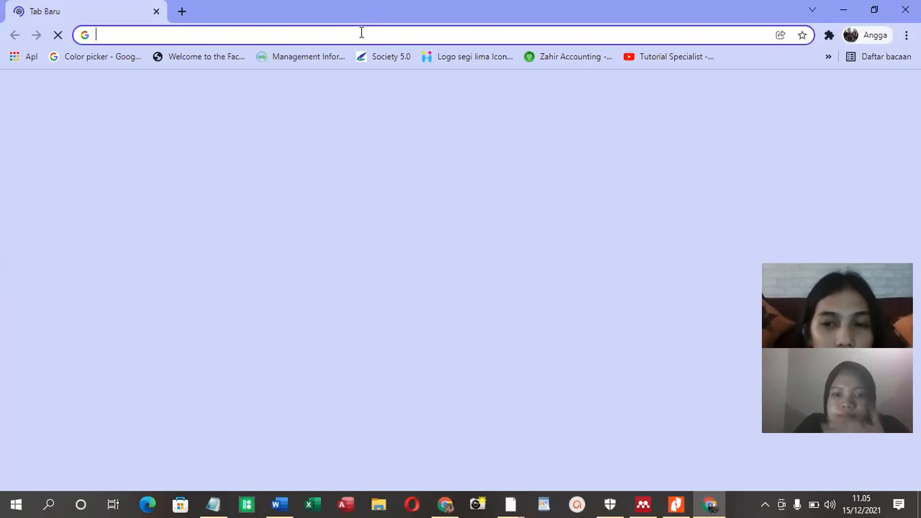
pyautogui.write('daftar pustaka')
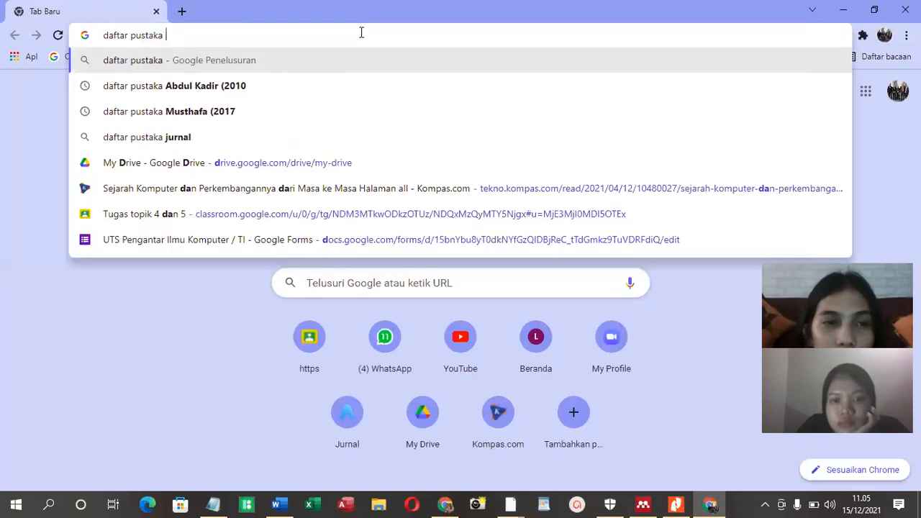
pyautogui.hotkey('ctrl', 'v')
pyautogui.press('Return')
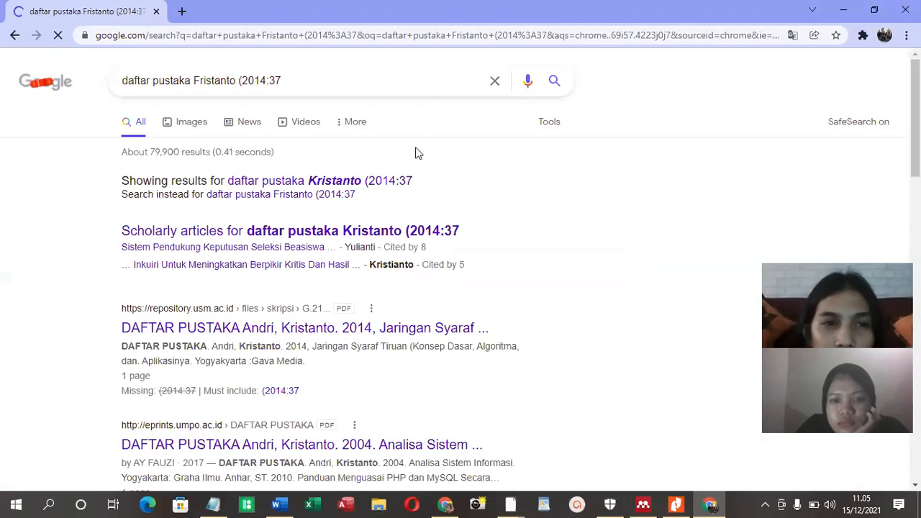
pyautogui.scroll(-1, 418, 155)
pyautogui.scroll(-1, 295, 252)
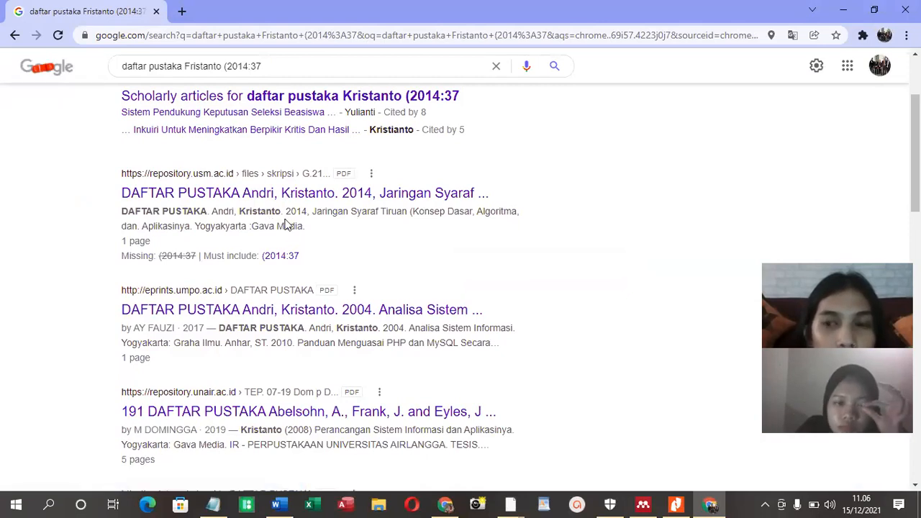
pyautogui.scroll(-1, 312, 259)
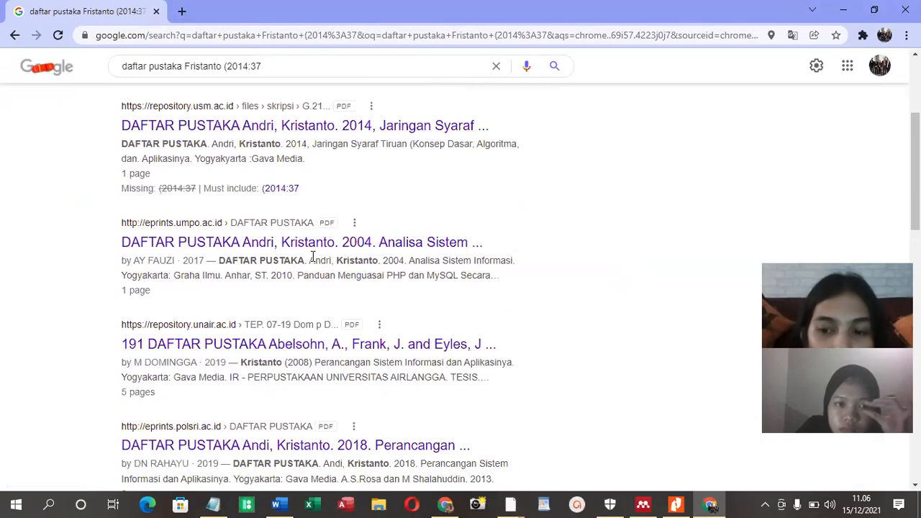
pyautogui.scroll(3, 313, 257)
# Change the first letter of the author's name in the query to "k", add "website", rerun the search and examine the results
pyautogui.click(196, 80)
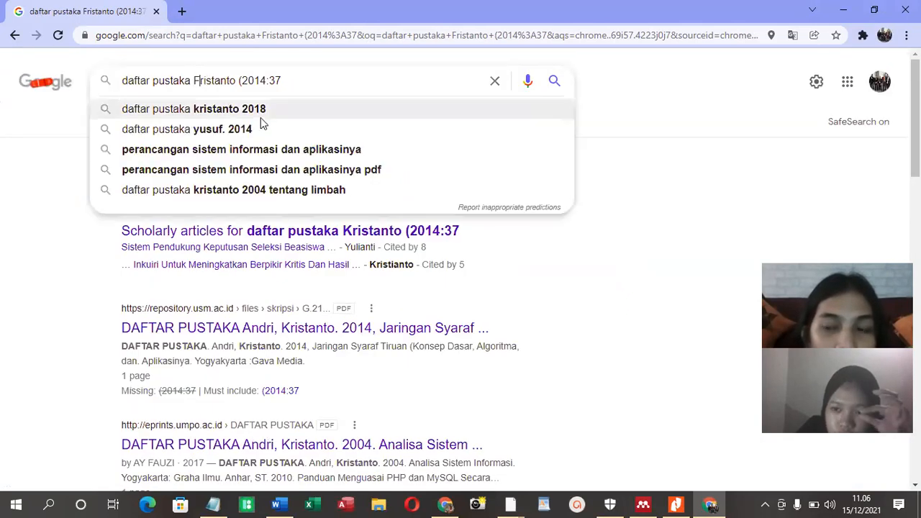
pyautogui.press('Delete')
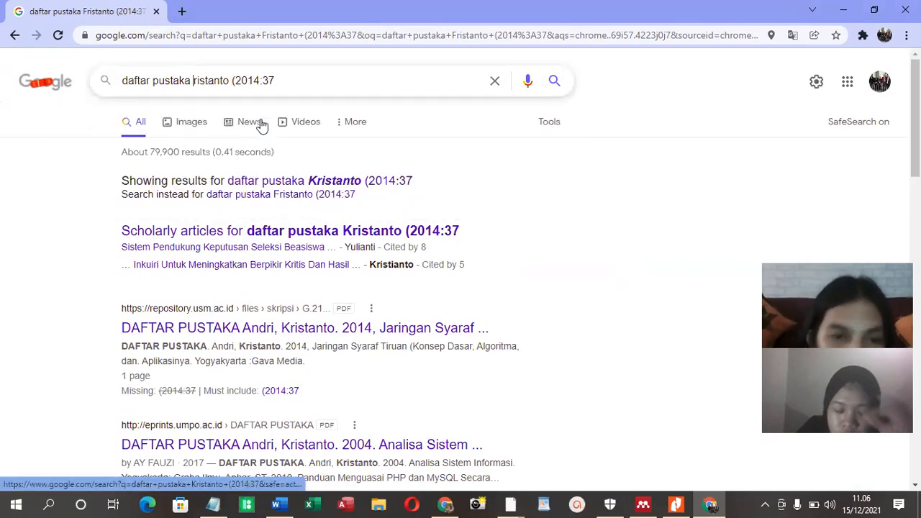
pyautogui.write('k')
pyautogui.click(346, 82)
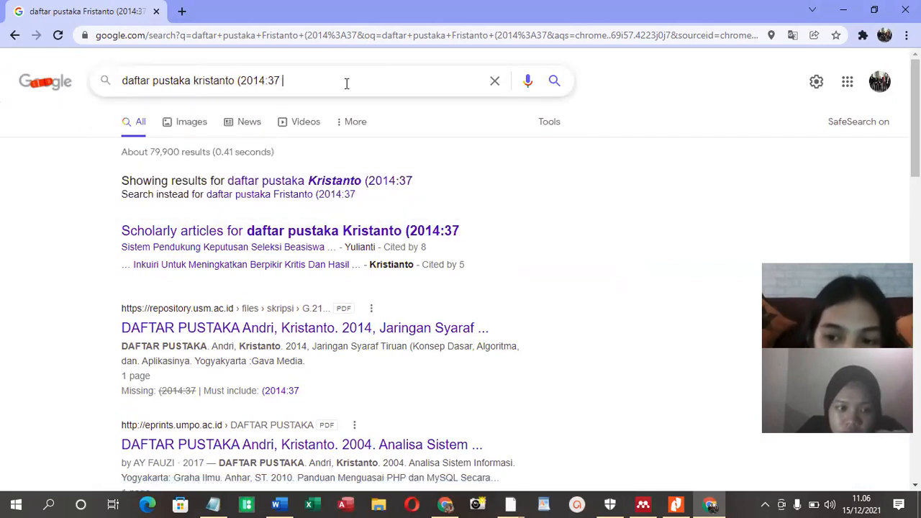
pyautogui.write('website')
pyautogui.press('Return')
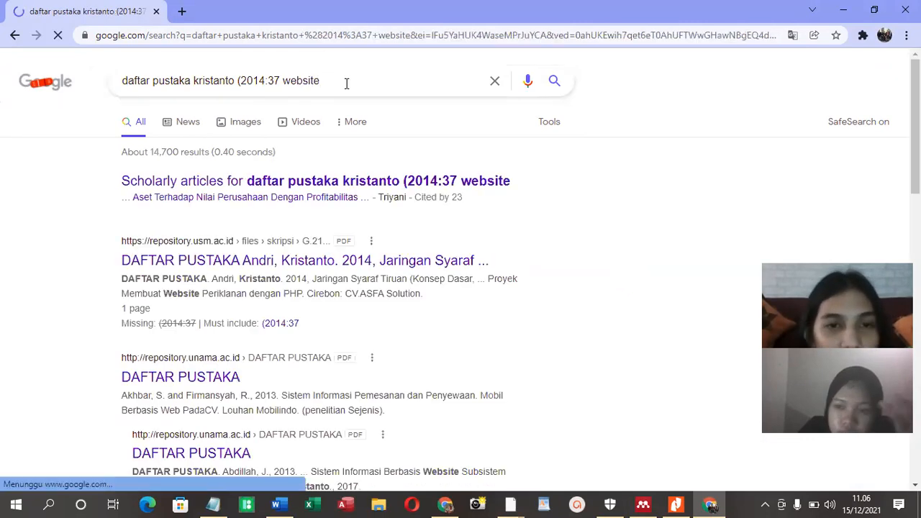
pyautogui.scroll(-3, 430, 207)
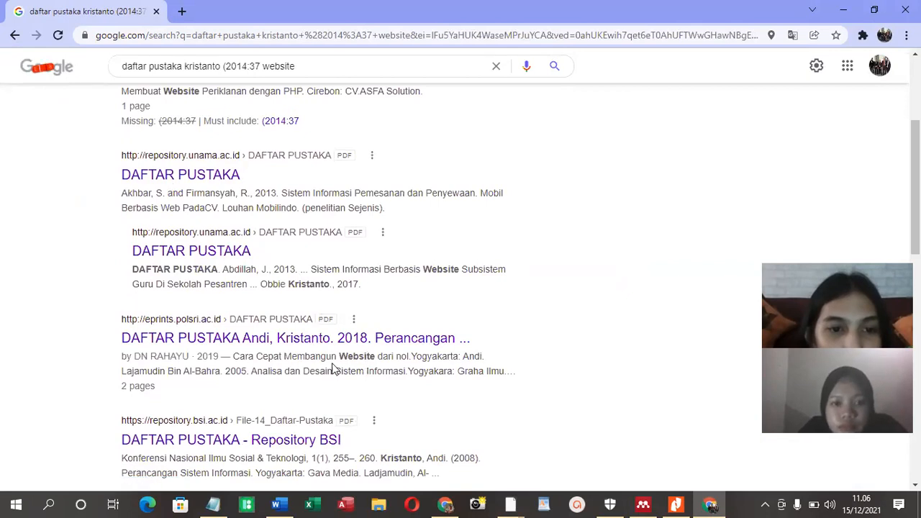
pyautogui.scroll(-2, 308, 355)
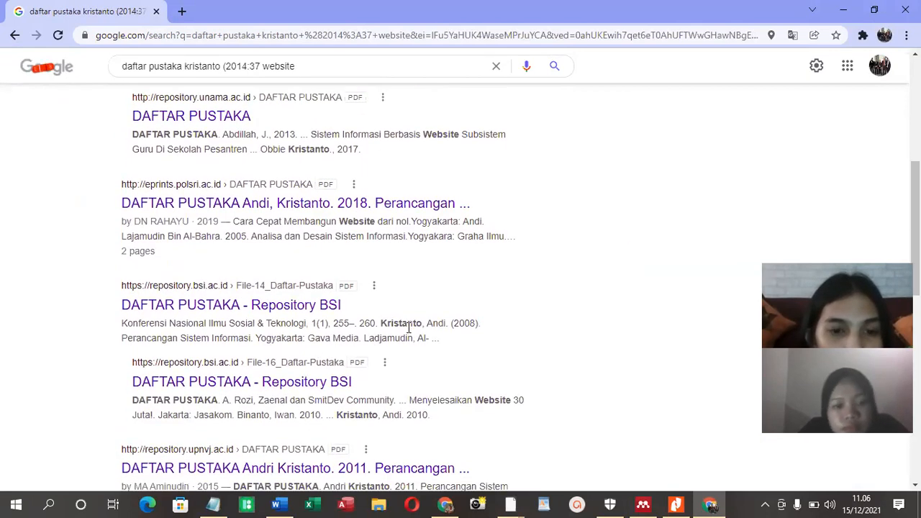
# Copy the 2014 "Jaringan Syaraf Tiruan" reference, from the author's surname through "CV.ASFA Solution.", from the repository.usm.ac.id search result and minimize the browser window
pyautogui.scroll(-2, 241, 402)
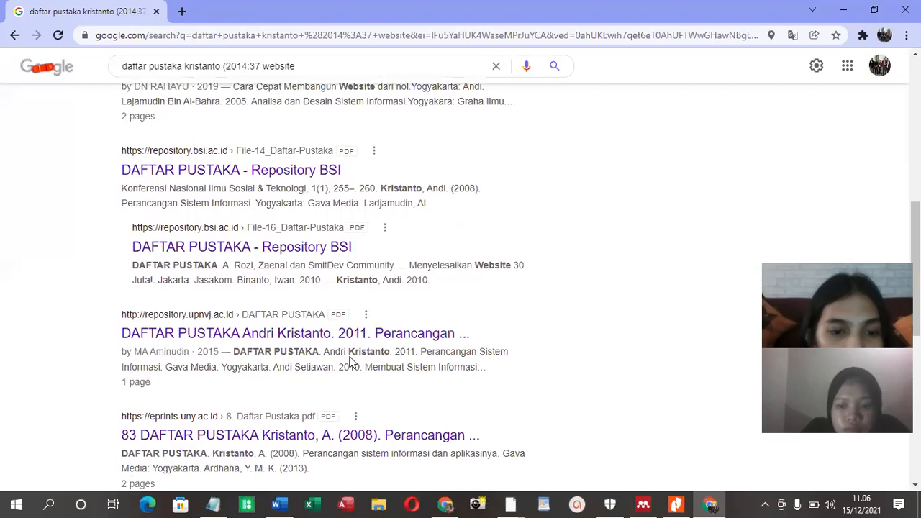
pyautogui.scroll(2, 253, 344)
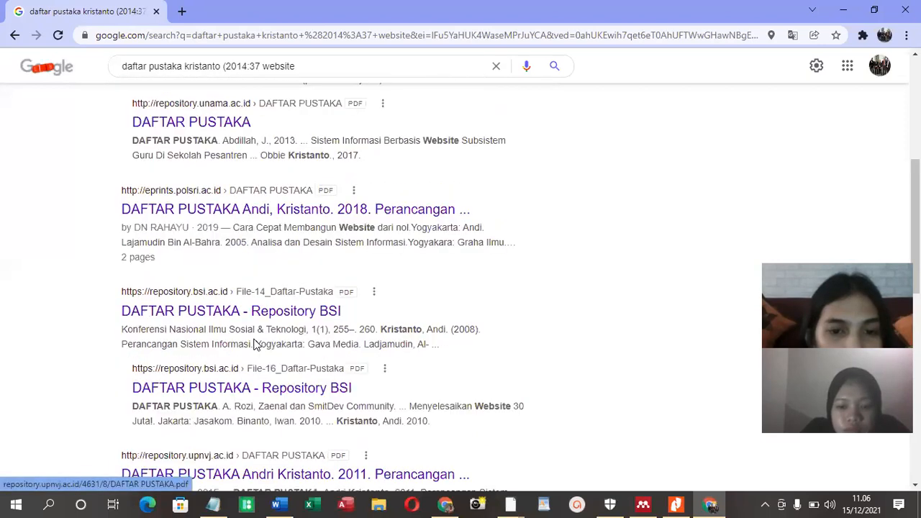
pyautogui.scroll(5, 253, 344)
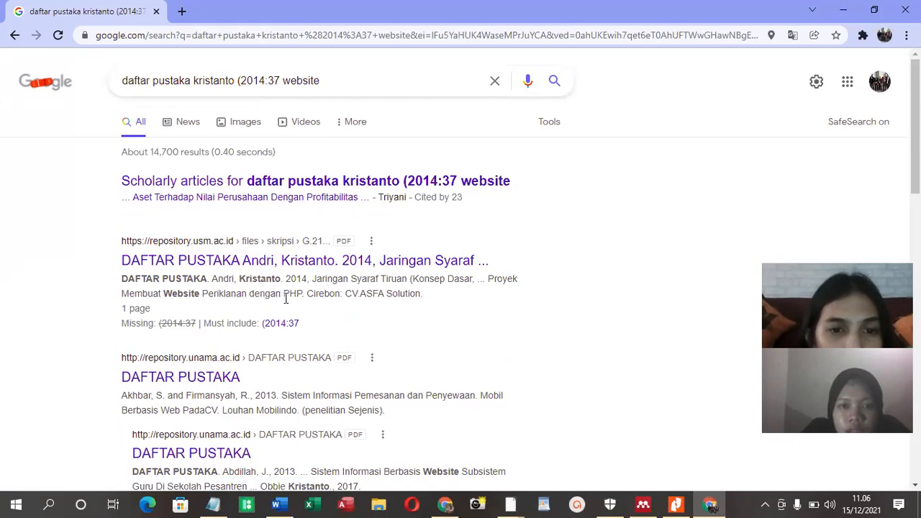
pyautogui.moveTo(240, 278); pyautogui.dragTo(426, 292)
pyautogui.rightClick(403, 298)
pyautogui.click(424, 308)
pyautogui.click(843, 10)
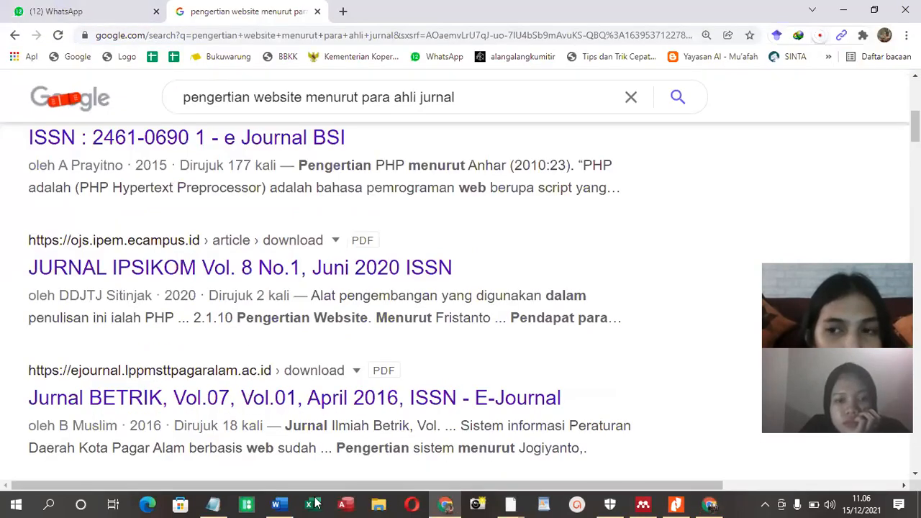
# Switch to the Word paper and paste the copied reference on the line below "Daftar Rujukan"
pyautogui.click(276, 503)
pyautogui.scroll(-3, 282, 407)
pyautogui.scroll(-1, 282, 406)
pyautogui.click(253, 315)
pyautogui.hotkey('ctrl', 'v')
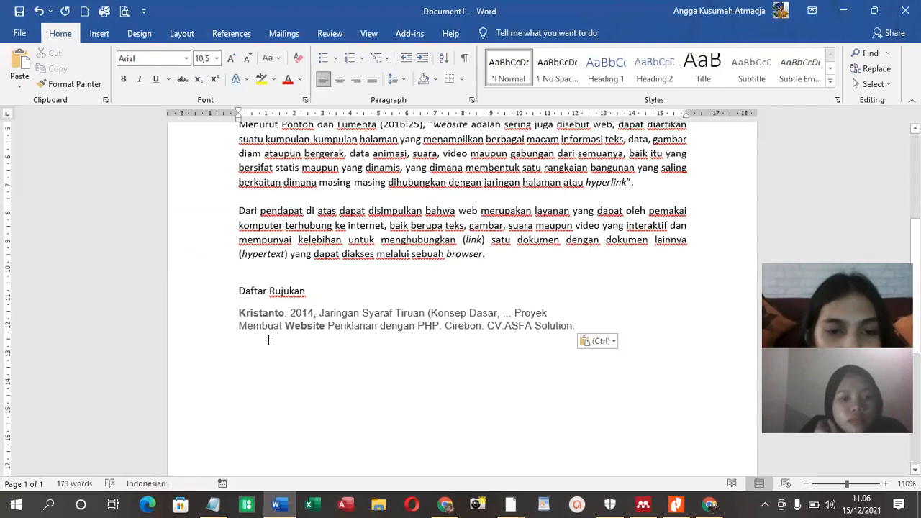
# Clean up the pasted reference by removing the line break and ellipsis, adding a closing parenthesis after "PHP", and starting a new line below
pyautogui.click(238, 326)
pyautogui.press('BackSpace')
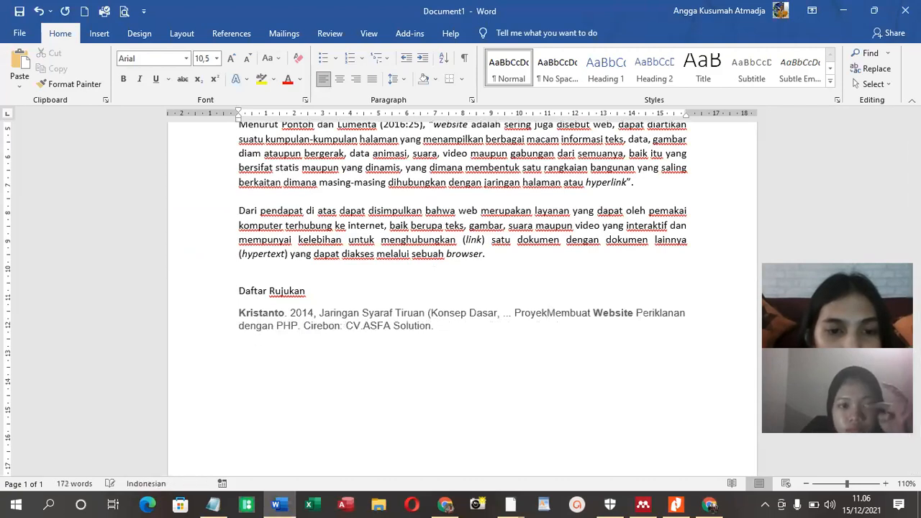
pyautogui.press('Return')
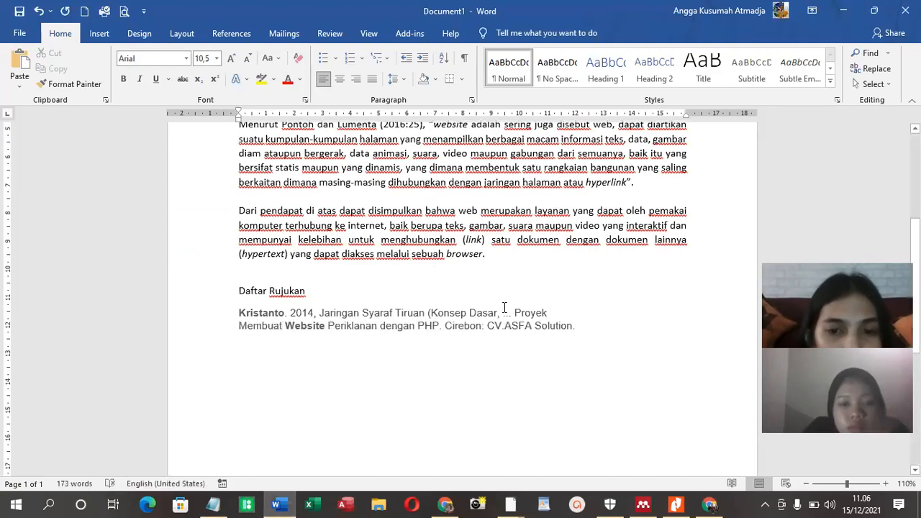
pyautogui.press('BackSpace')
pyautogui.press('BackSpace')
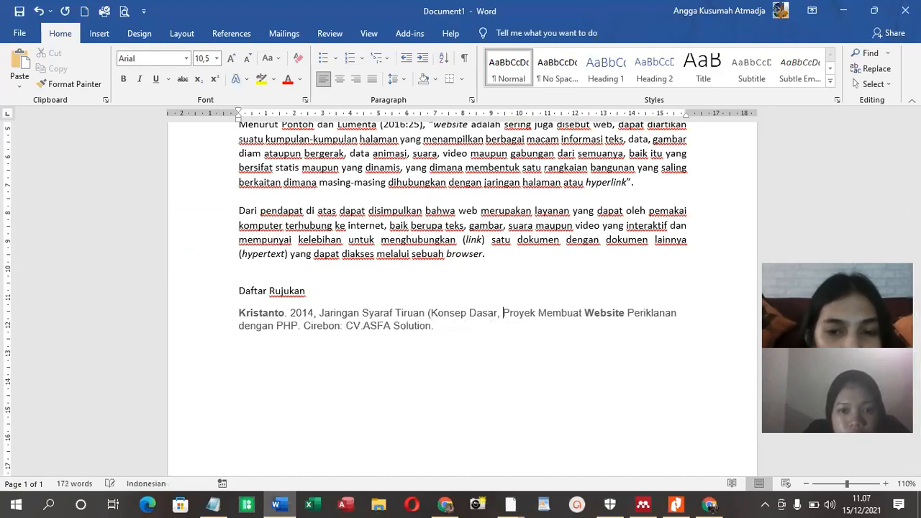
pyautogui.click(429, 313)
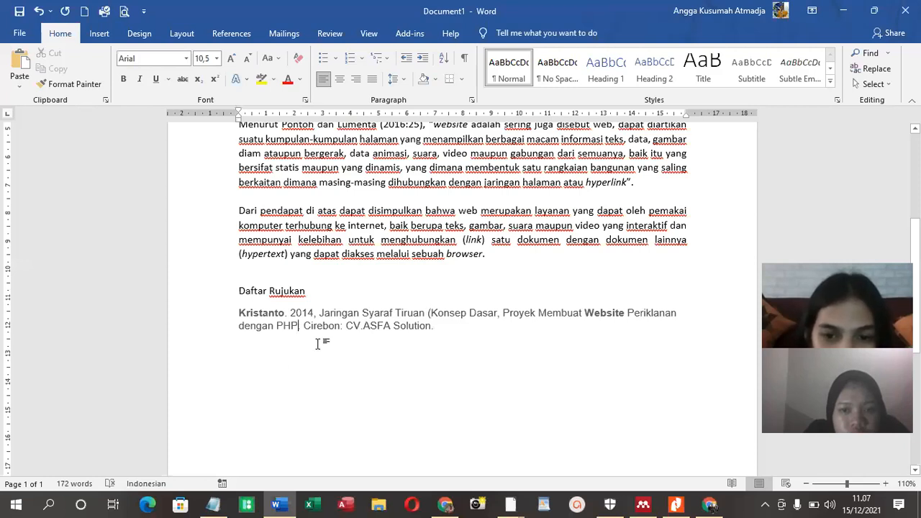
pyautogui.write(')')
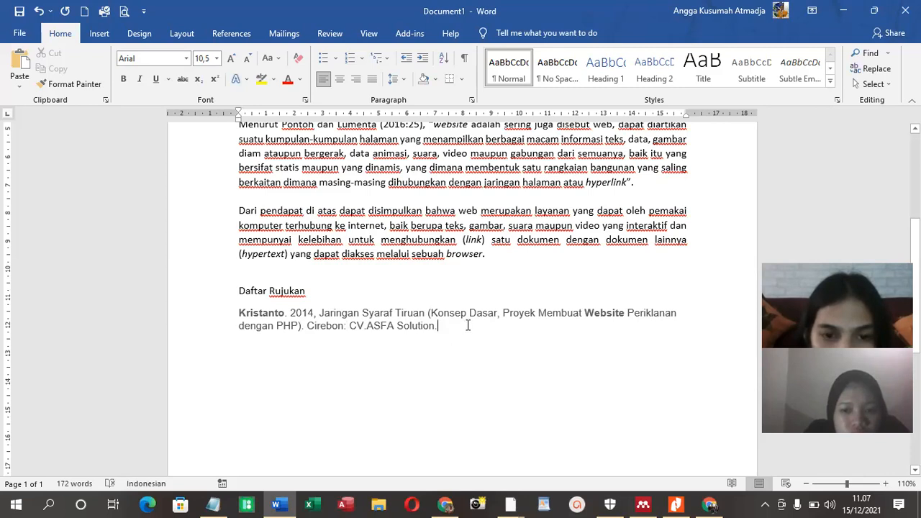
pyautogui.press('Return')
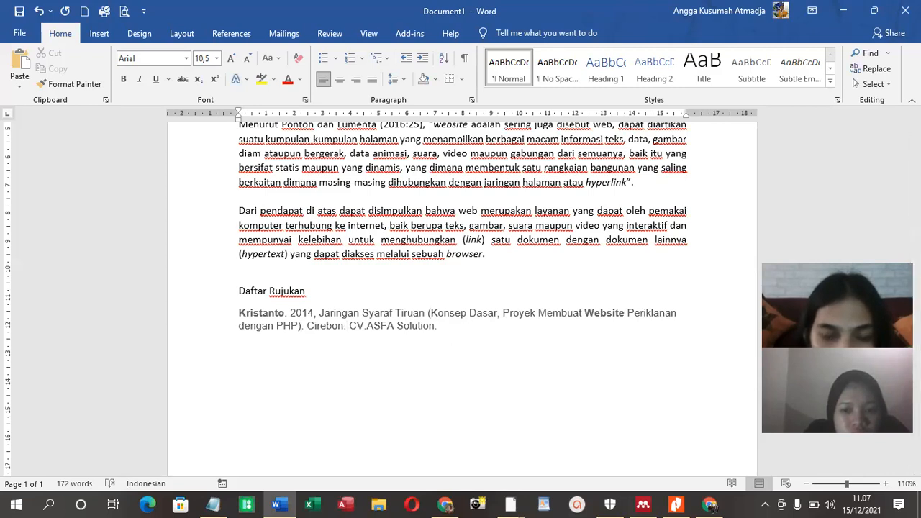
# Open Mendeley's citation styles from Word and apply the customised American Psychological Association 7th edition style
pyautogui.click(231, 33)
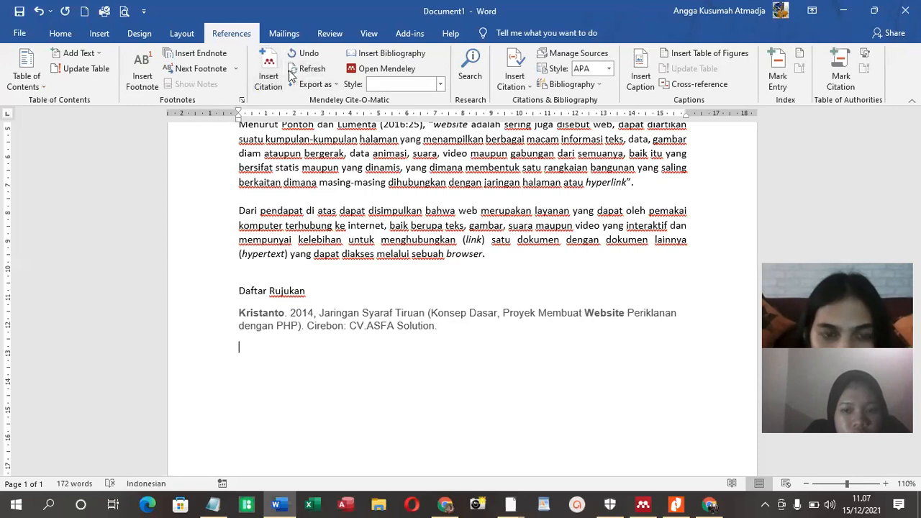
pyautogui.click(379, 72)
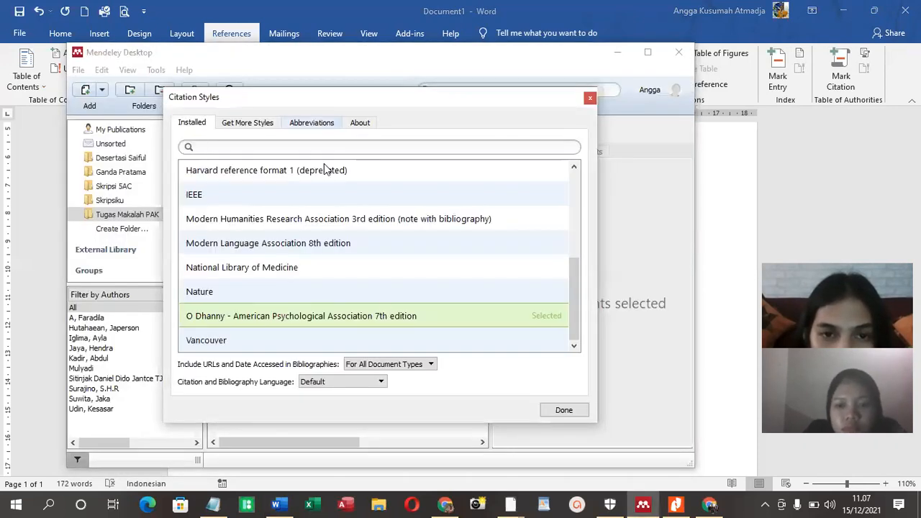
pyautogui.click(406, 318)
pyautogui.click(536, 323)
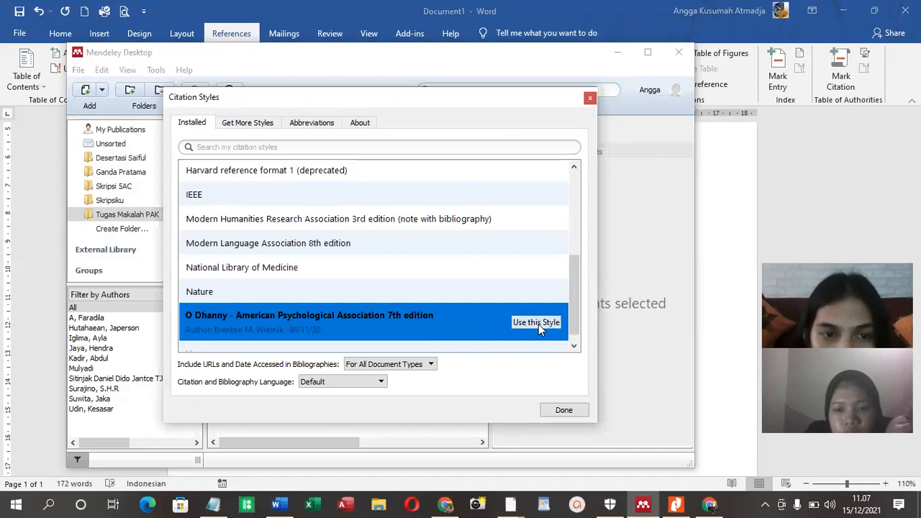
pyautogui.click(574, 410)
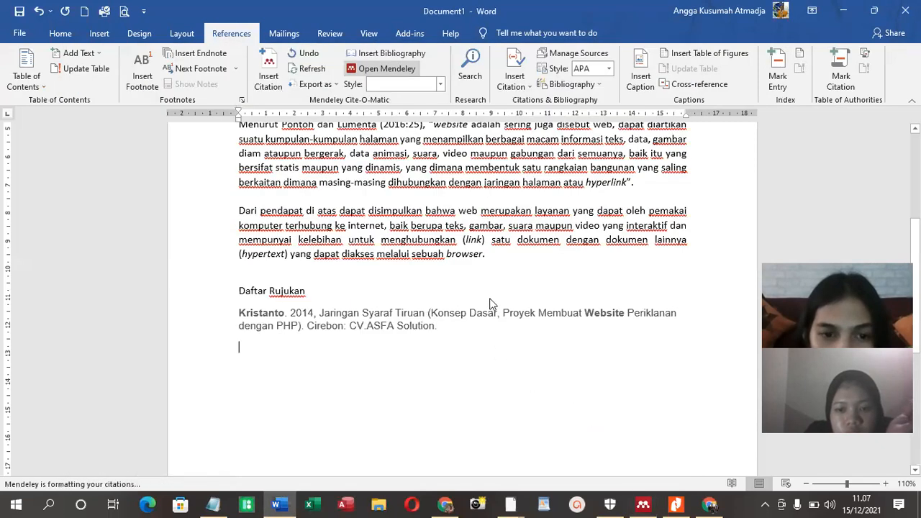
# Switch to Mendeley Desktop, move its window aside and start a manual document entry in the "Tugas Makalah PAK" folder
pyautogui.click(644, 503)
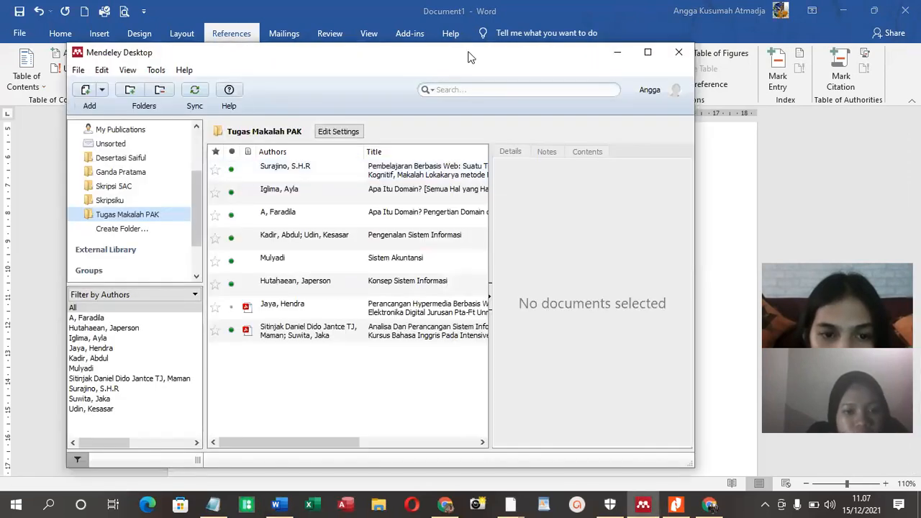
pyautogui.moveTo(469, 52); pyautogui.dragTo(739, 23)
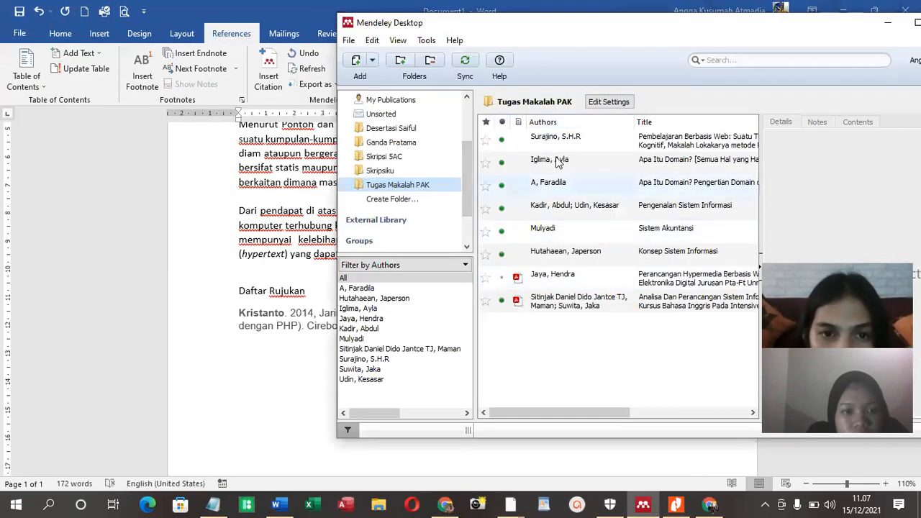
pyautogui.click(373, 60)
pyautogui.click(391, 122)
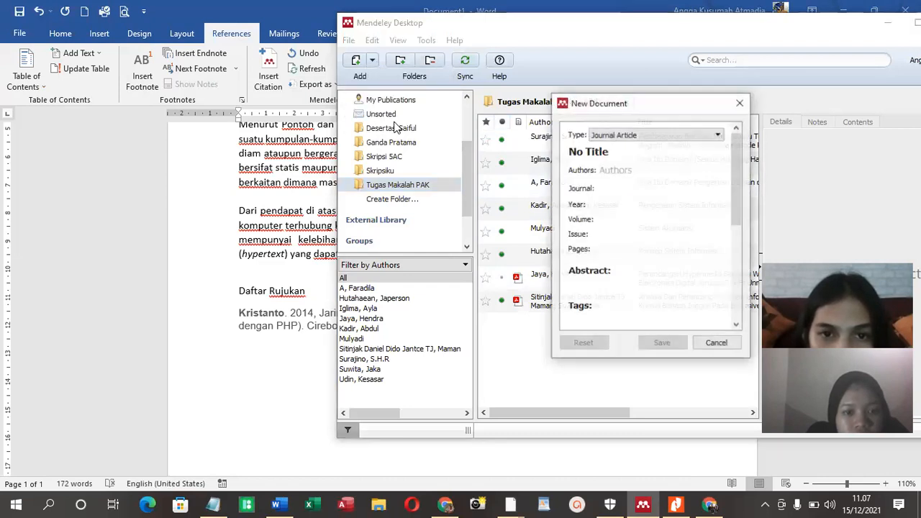
# Restore the Word window to a smaller size beside Mendeley's entry form and break the reference onto a new line before "Proyek"
pyautogui.click(727, 10)
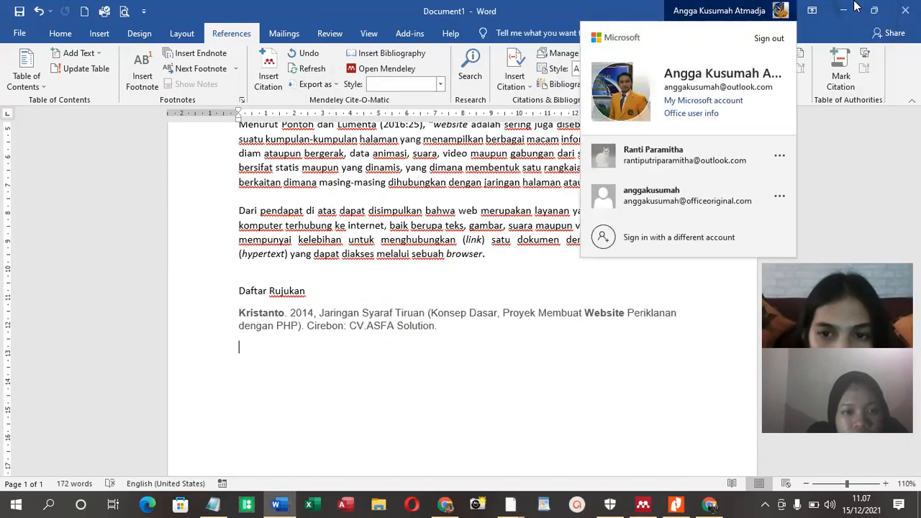
pyautogui.click(878, 10)
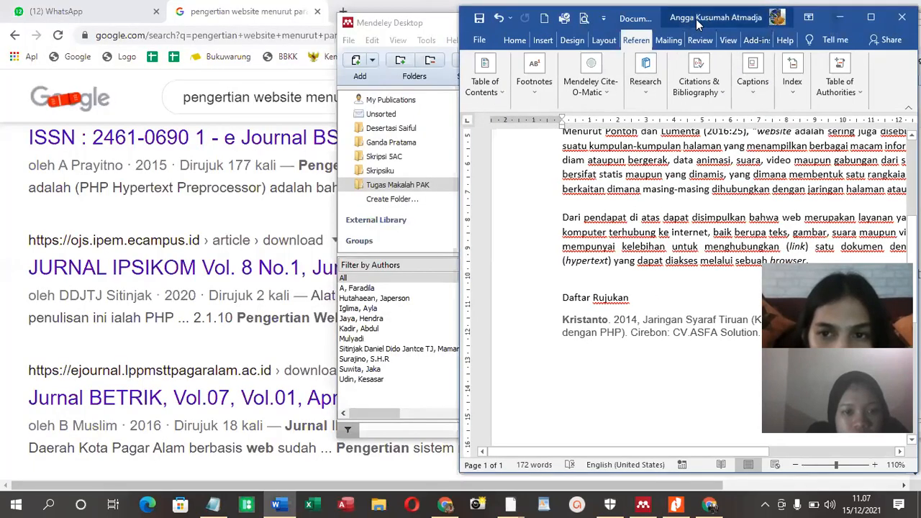
pyautogui.moveTo(697, 23); pyautogui.dragTo(207, 16)
pyautogui.moveTo(249, 444); pyautogui.dragTo(294, 433)
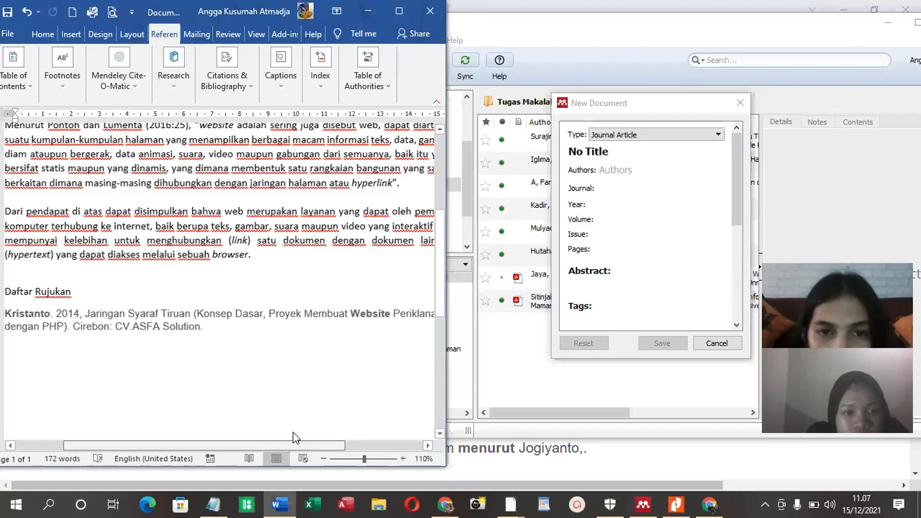
pyautogui.click(292, 315)
pyautogui.press('Return')
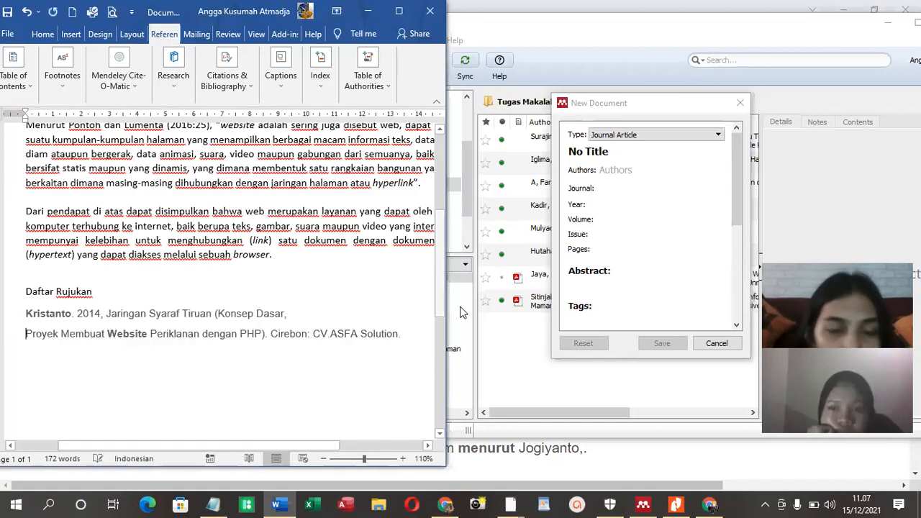
# Set the new Mendeley document's type to Book and make its title editable
pyautogui.click(628, 135)
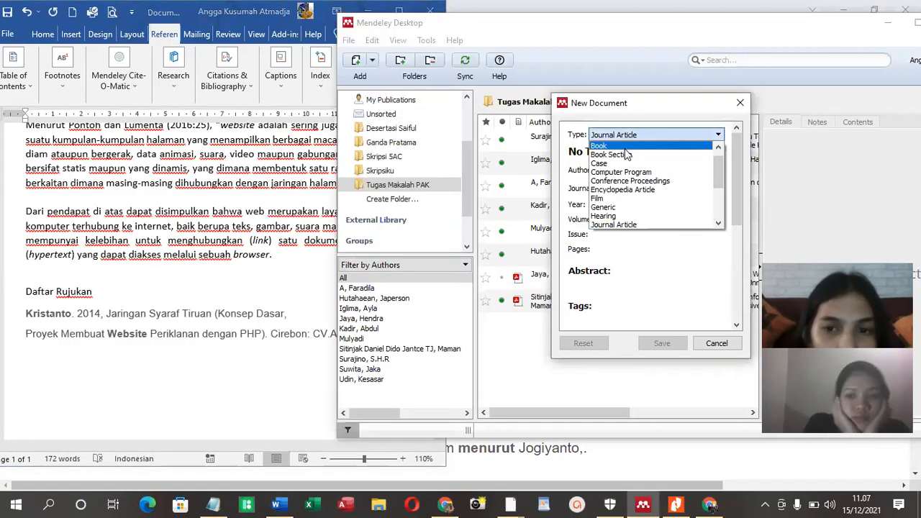
pyautogui.click(612, 144)
pyautogui.doubleClick(617, 151)
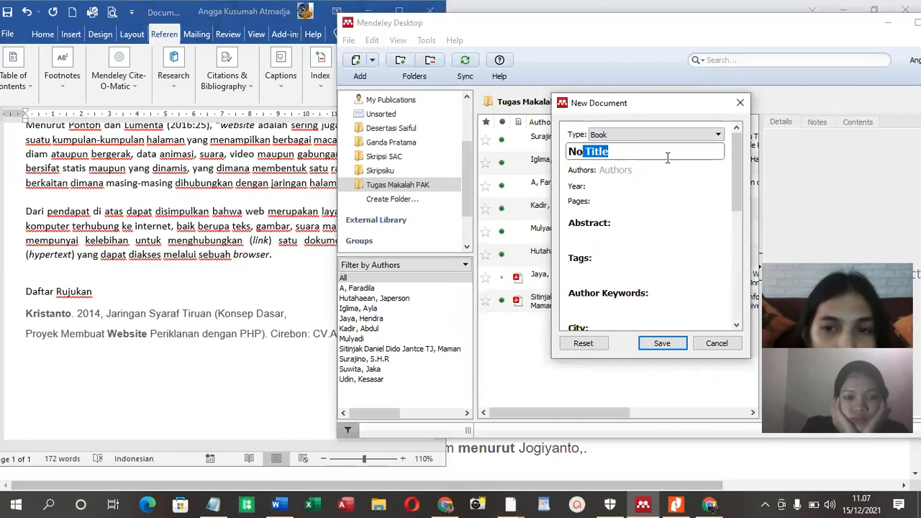
# Copy the title from the Word reference into the entry: "Jaringan Syaraf Tiruan (Konsep Dasar, Proyek Membuat Website Periklanan dengan PHP)"
pyautogui.click(205, 329)
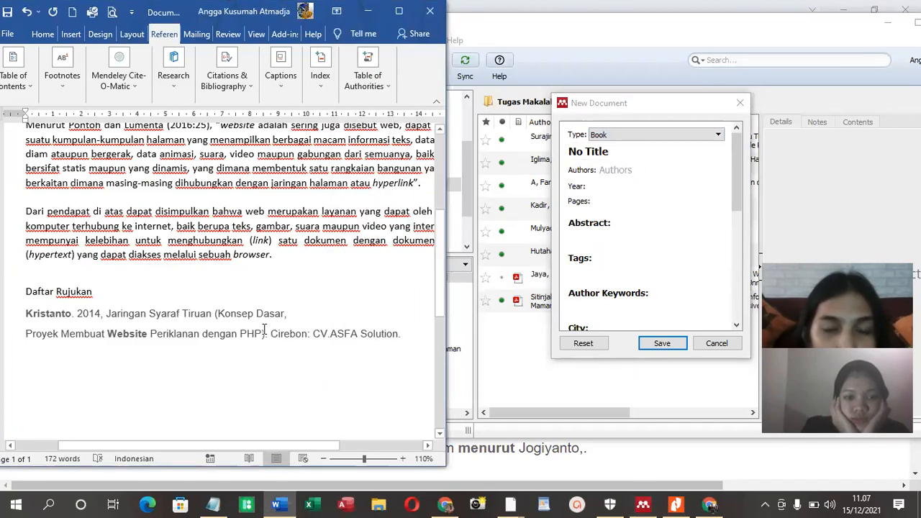
pyautogui.moveTo(267, 336); pyautogui.dragTo(144, 320)
pyautogui.rightClick(144, 320)
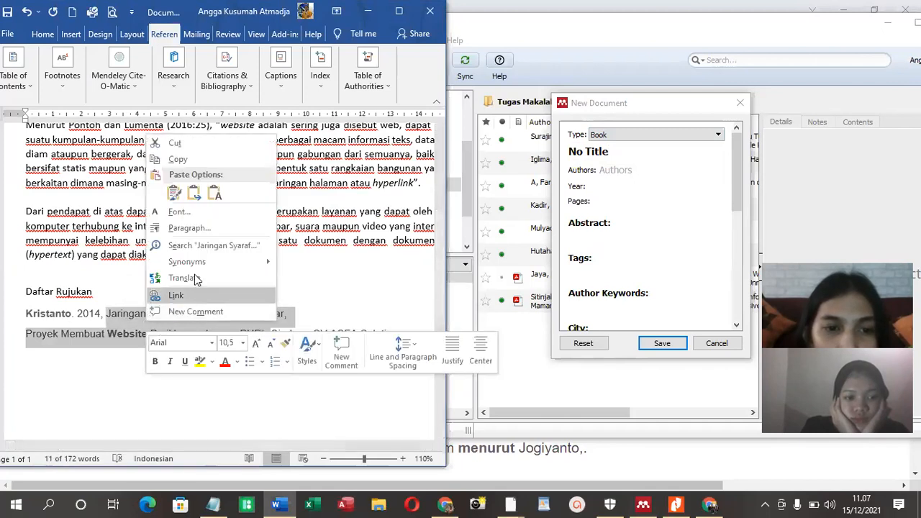
pyautogui.click(198, 159)
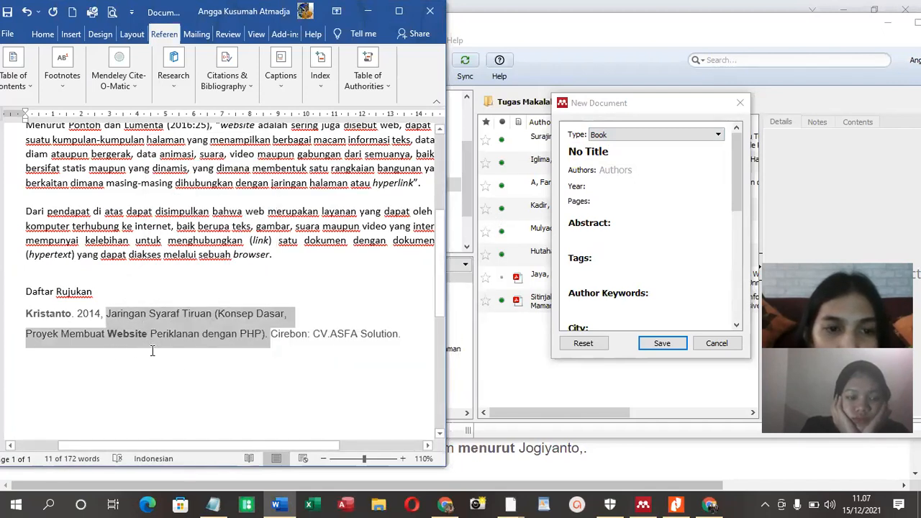
pyautogui.click(596, 170)
pyautogui.click(586, 152)
pyautogui.moveTo(618, 155); pyautogui.dragTo(547, 156)
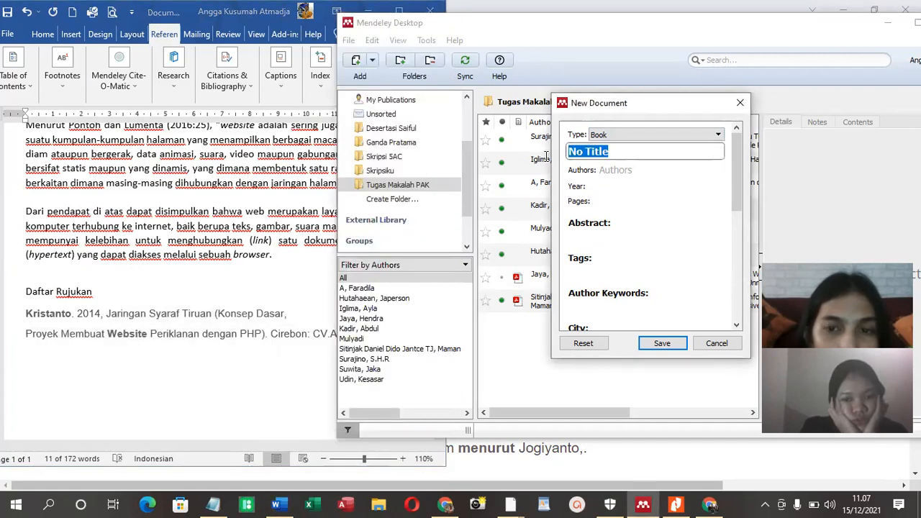
pyautogui.hotkey('ctrl', 'v')
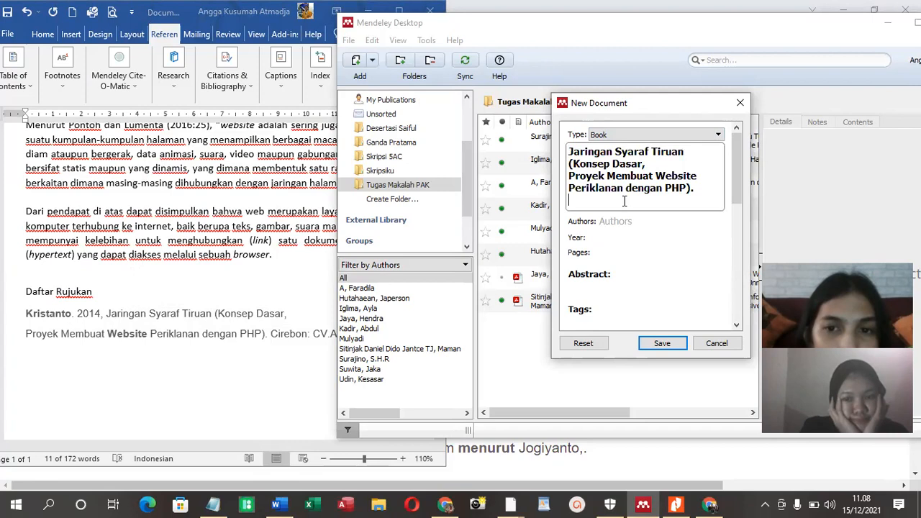
pyautogui.press('BackSpace')
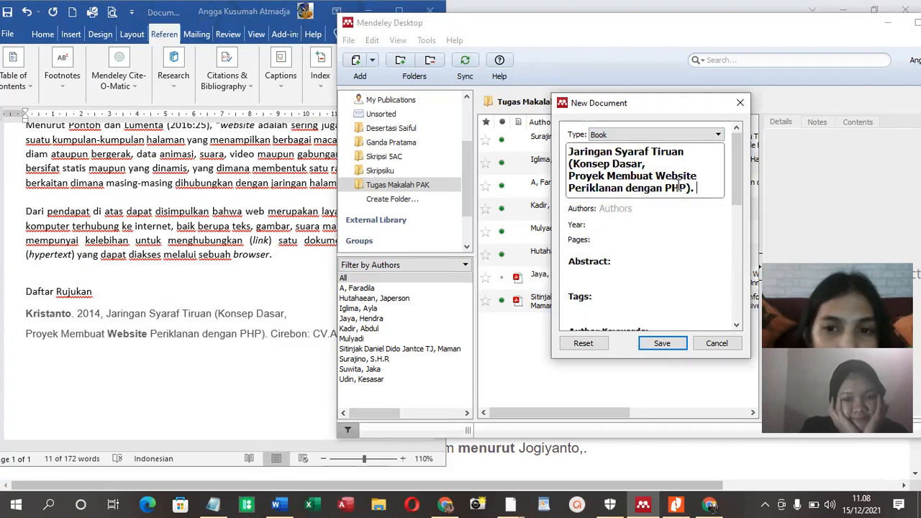
# Enter the author's surname from the reference and the year 2014 in the new book entry
pyautogui.click(664, 207)
pyautogui.write('K')
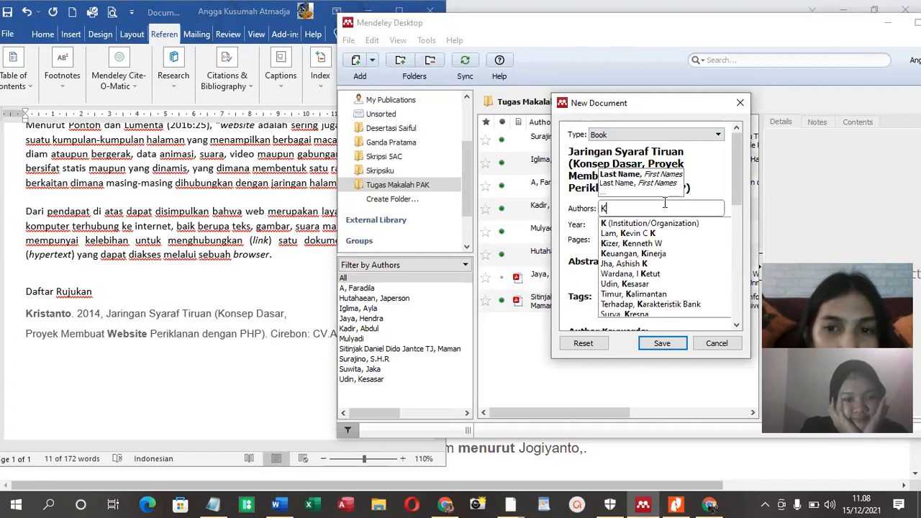
pyautogui.write('r')
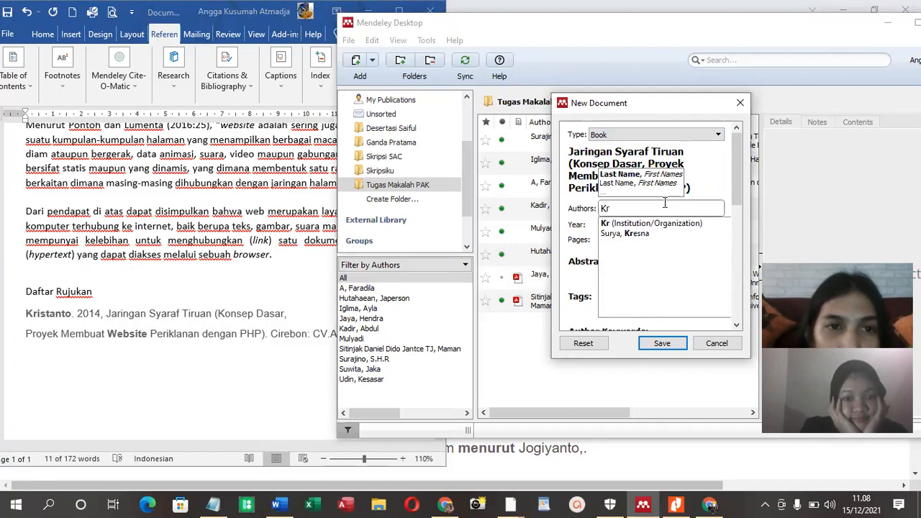
pyautogui.write('istanto')
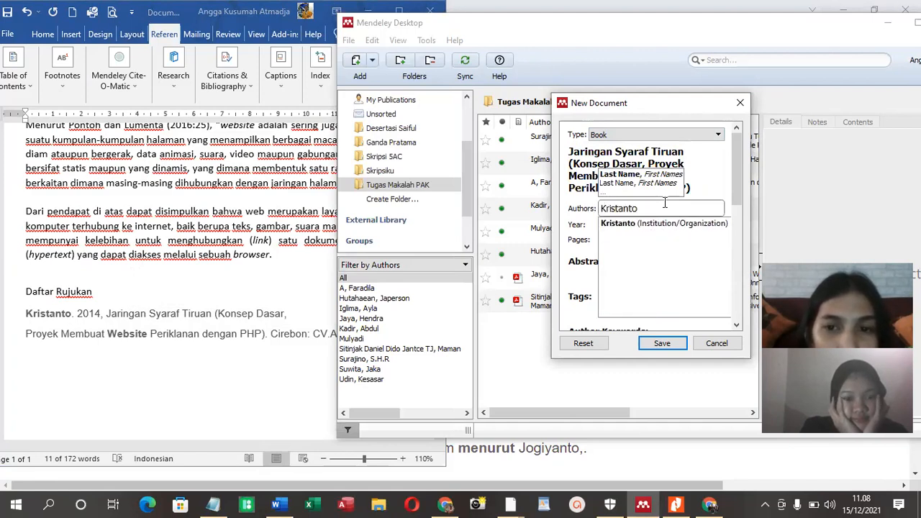
pyautogui.press('Tab')
pyautogui.write('2014')
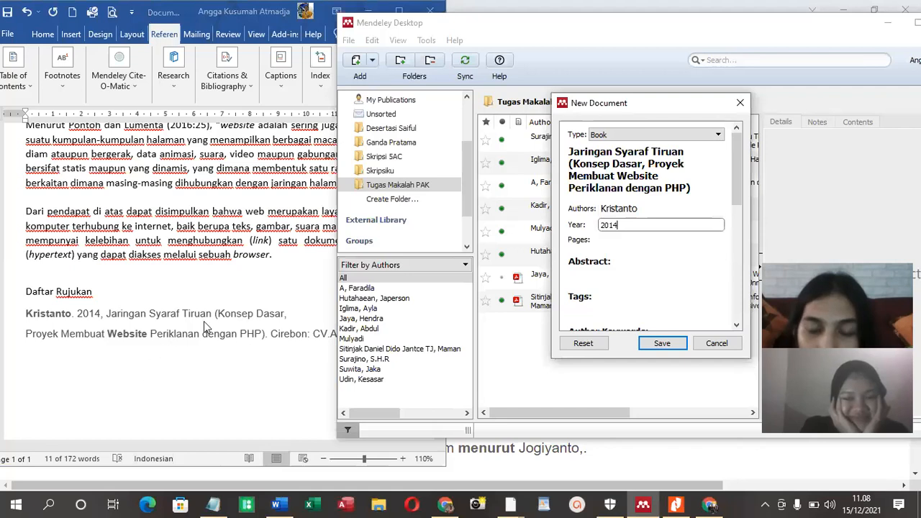
pyautogui.press('Tab')
pyautogui.press('Tab')
pyautogui.press('Tab')
pyautogui.press('Tab')
pyautogui.press('Tab')
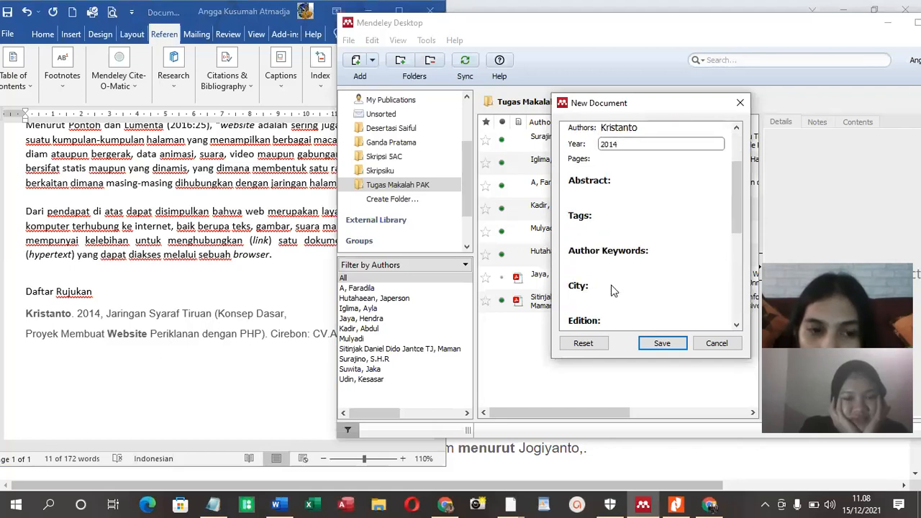
# Complete the book entry with city Cirebon and publisher CV.ASFA Solution copied from the Word reference, and save it
pyautogui.write('Cirebo')
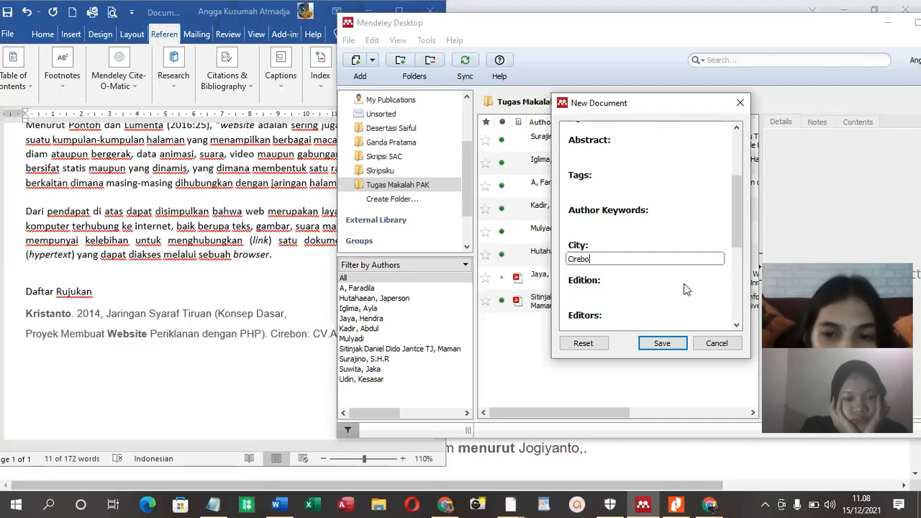
pyautogui.click(325, 469)
pyautogui.moveTo(77, 313); pyautogui.dragTo(399, 334)
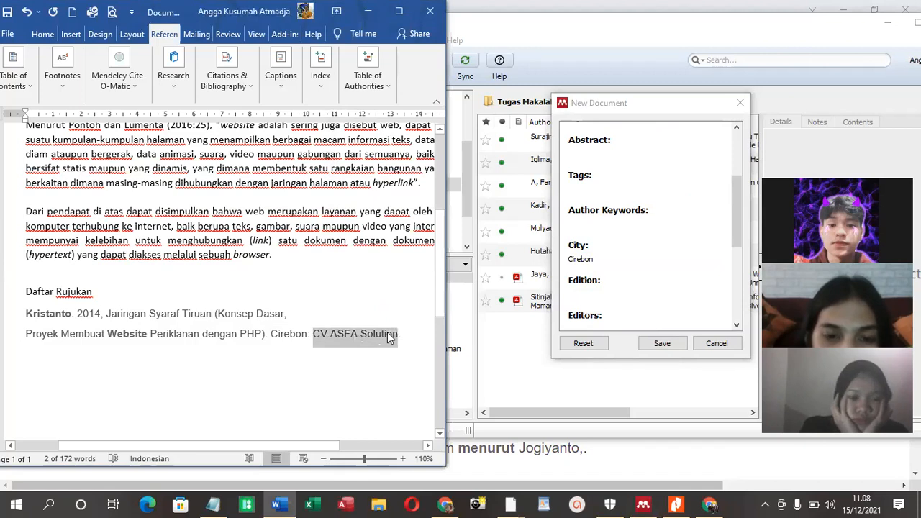
pyautogui.rightClick(392, 334)
pyautogui.click(421, 171)
pyautogui.scroll(-2, 594, 274)
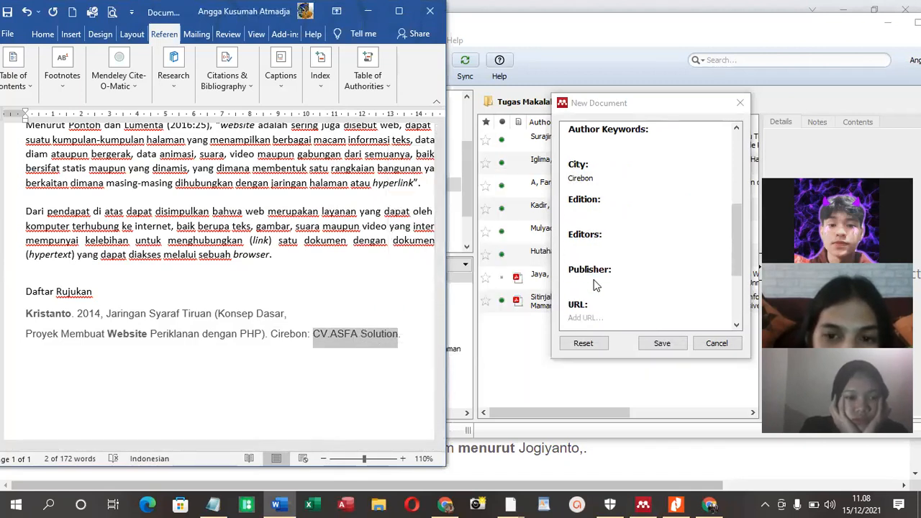
pyautogui.click(594, 282)
pyautogui.hotkey('ctrl', 'v')
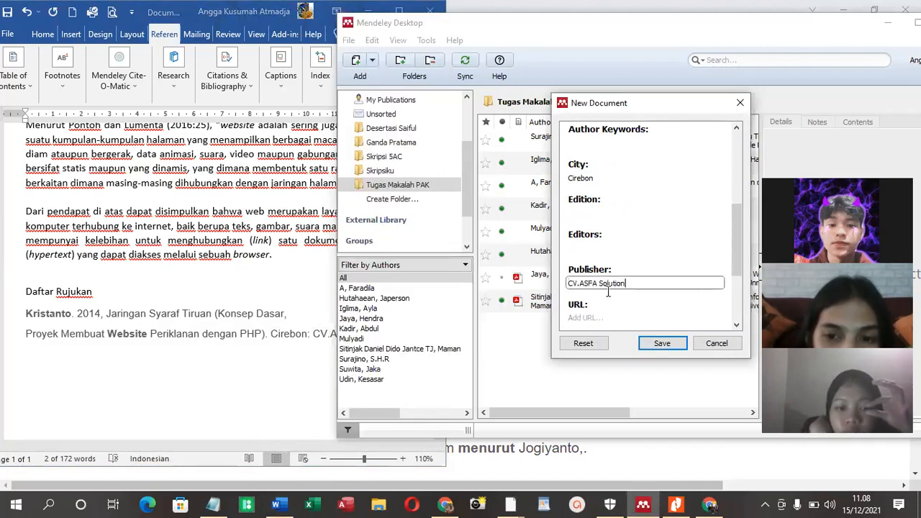
pyautogui.click(661, 343)
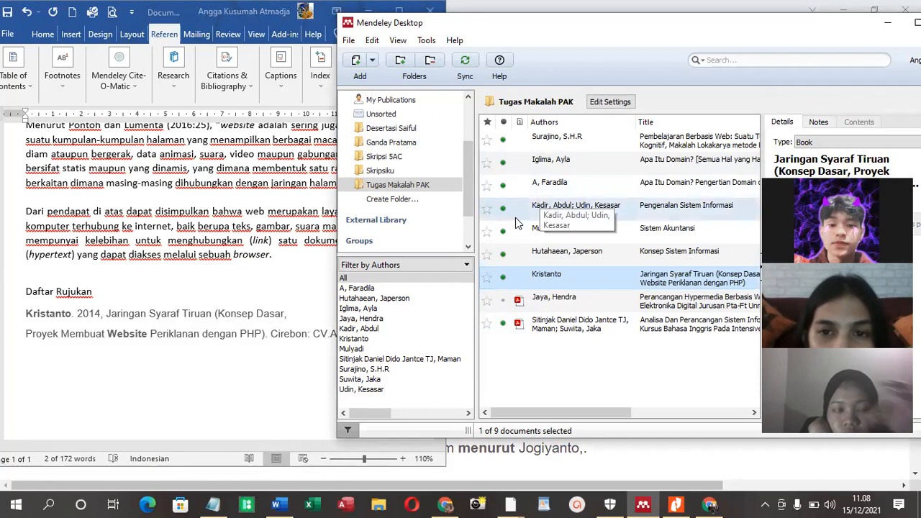
# Add a colon after the "Daftar Rujukan" heading in Word and insert an empty line below it
pyautogui.click(209, 311)
pyautogui.click(151, 293)
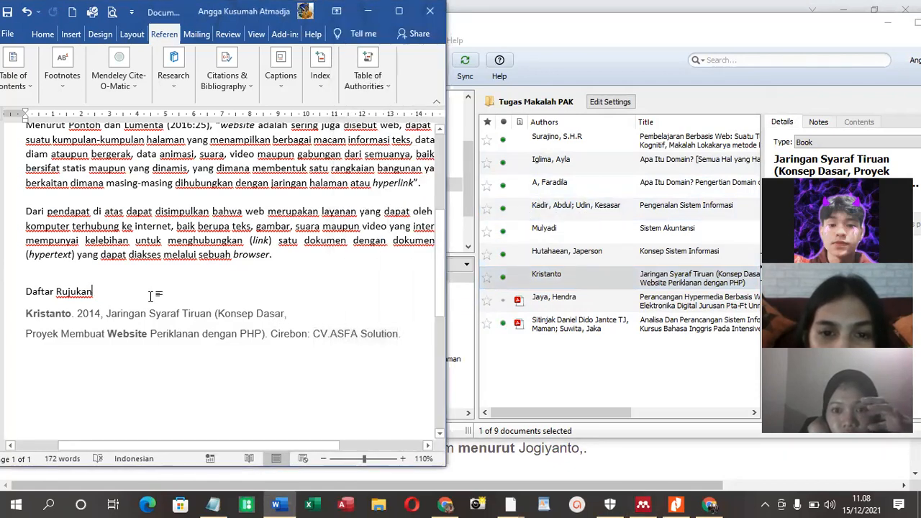
pyautogui.write(':')
pyautogui.press('Return')
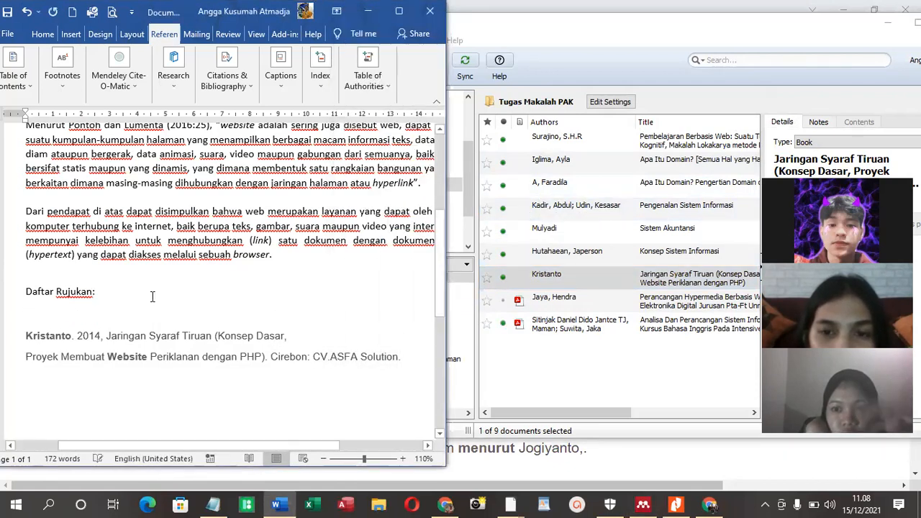
# Maximize the Word window and insert the Mendeley citation of the new 2014 book after "(2014:37)" in the first definition
pyautogui.scroll(2, 151, 215)
pyautogui.scroll(3, 151, 199)
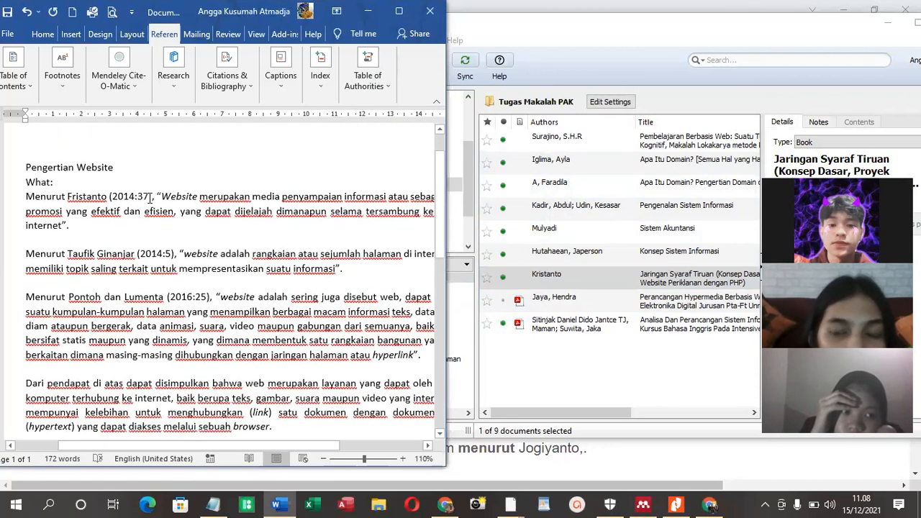
pyautogui.click(398, 11)
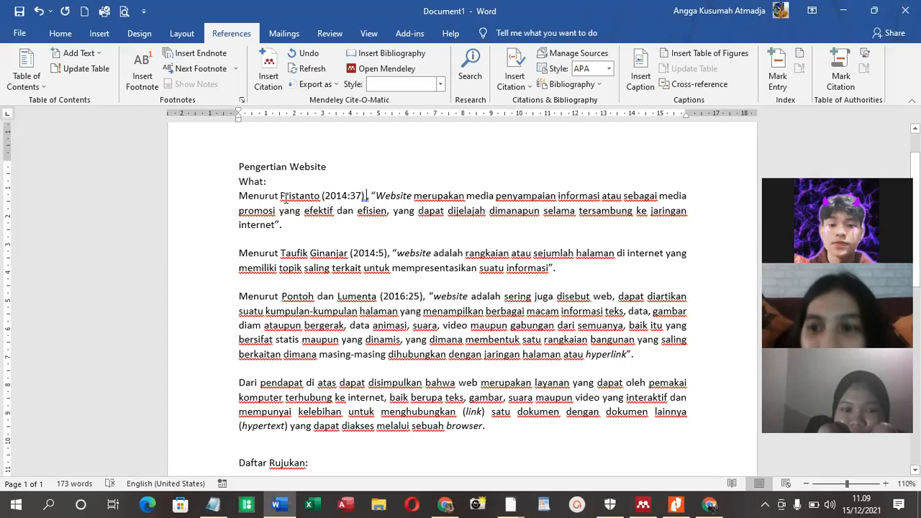
pyautogui.moveTo(323, 191); pyautogui.dragTo(365, 197)
pyautogui.click(367, 199)
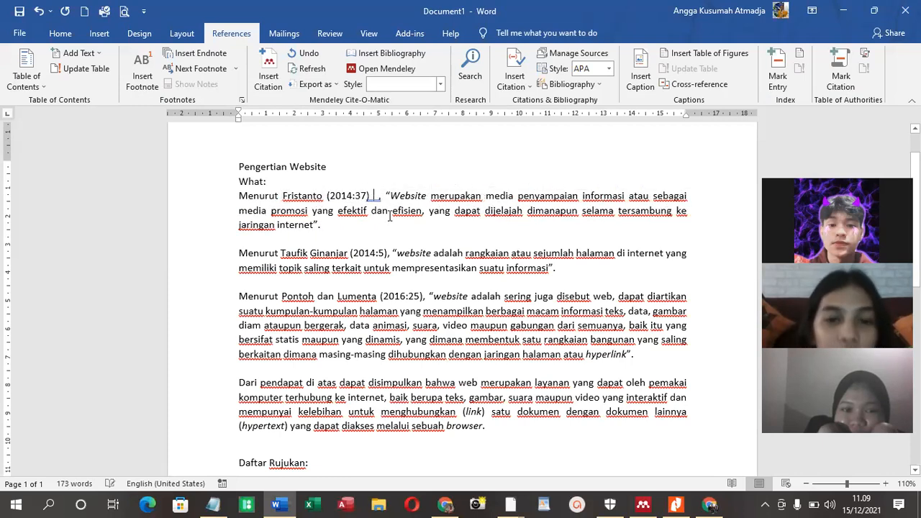
pyautogui.click(268, 72)
pyautogui.click(482, 240)
pyautogui.click(575, 253)
pyautogui.click(579, 278)
pyautogui.click(502, 63)
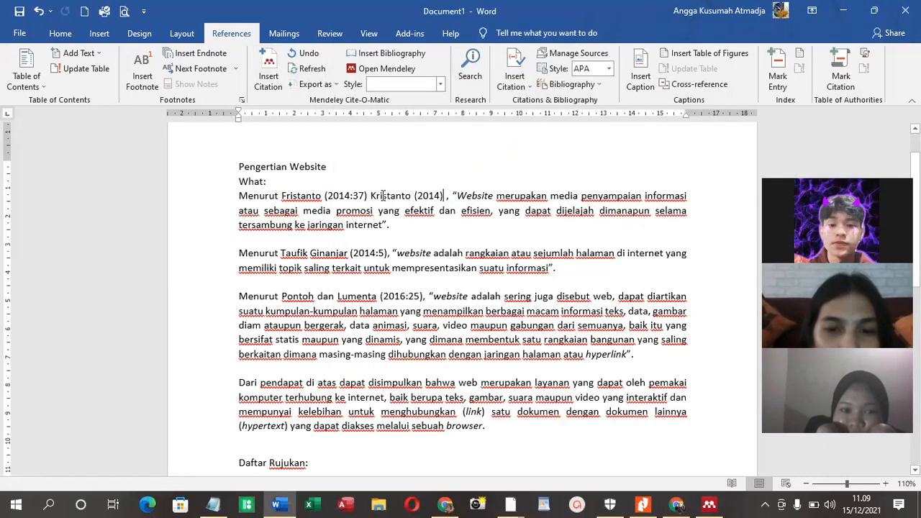
# Insert the Mendeley bibliography on the empty line below "Daftar Rujukan:"
pyautogui.scroll(-4, 381, 252)
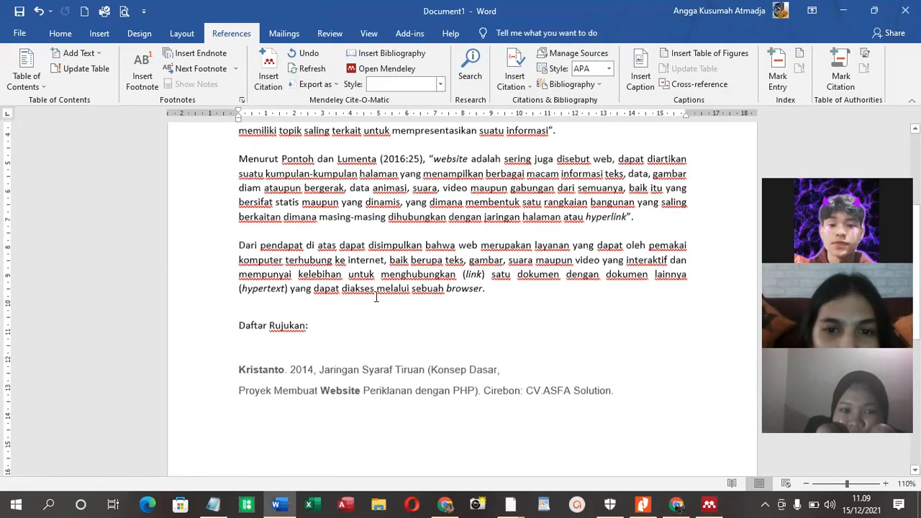
pyautogui.click(334, 334)
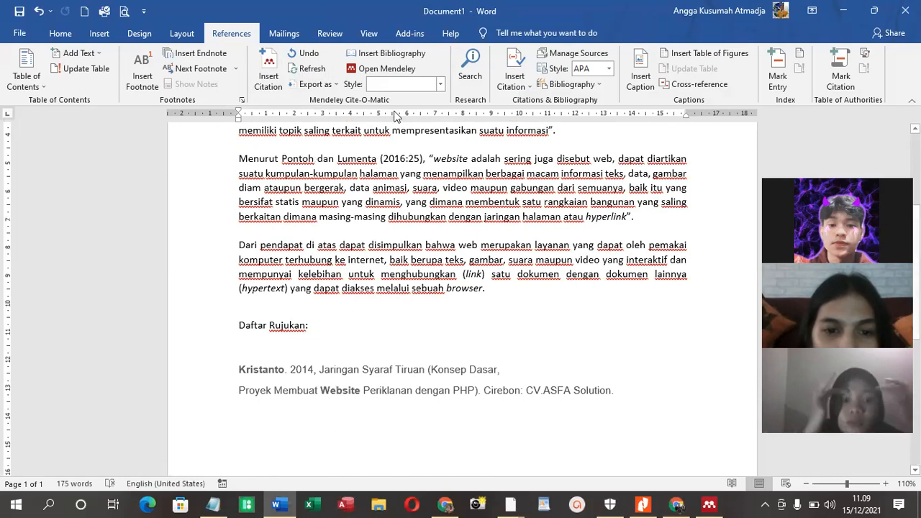
pyautogui.click(393, 54)
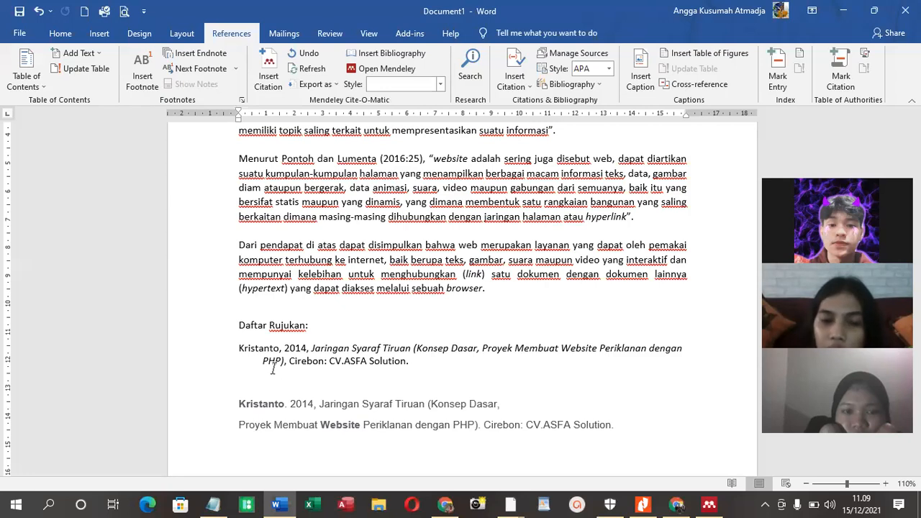
pyautogui.click(709, 504)
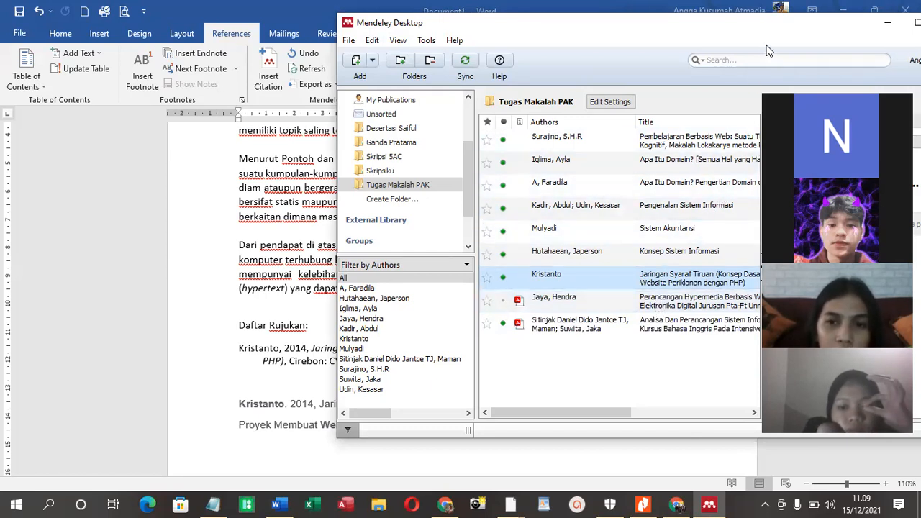
pyautogui.click(882, 25)
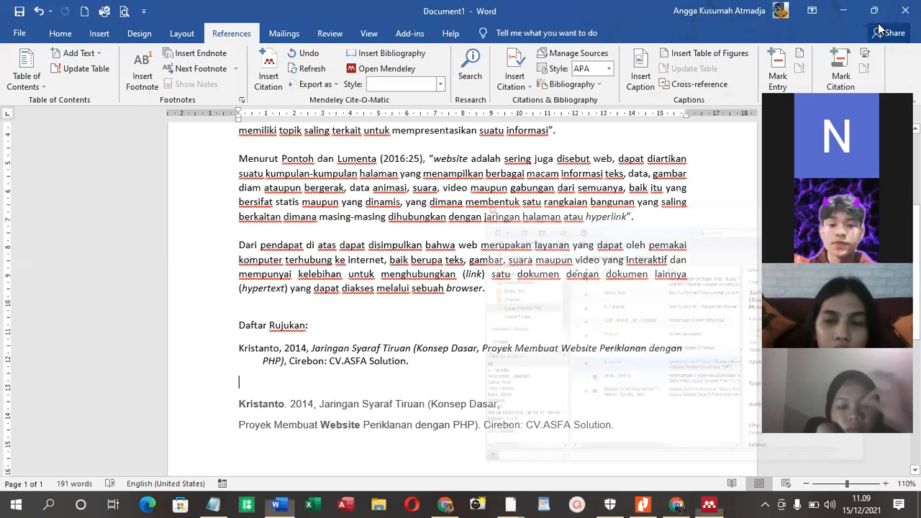
# Add the page number ": 37" after the year inside the inserted Mendeley citation in the first definition
pyautogui.scroll(1, 465, 361)
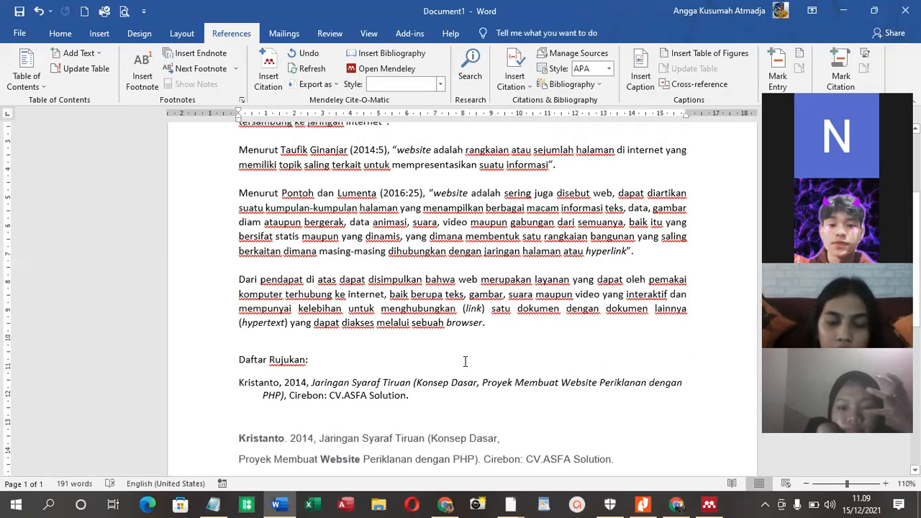
pyautogui.scroll(4, 372, 179)
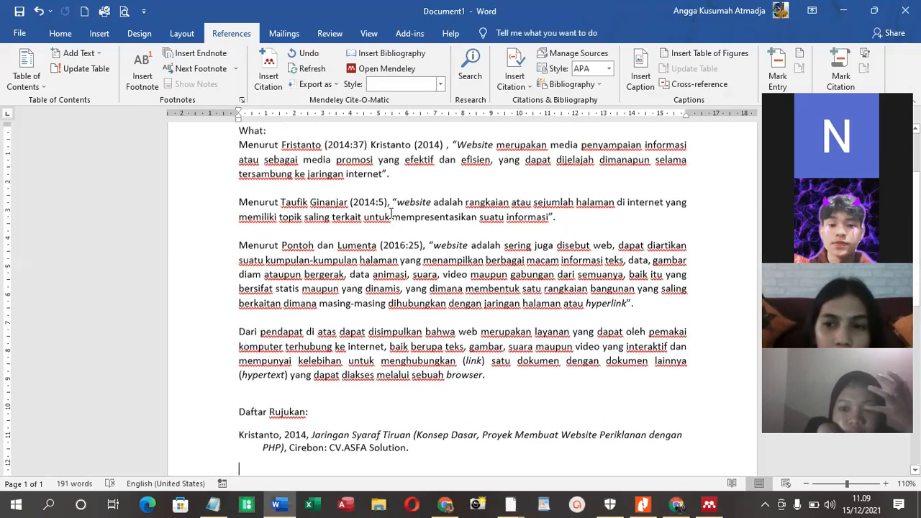
pyautogui.click(441, 230)
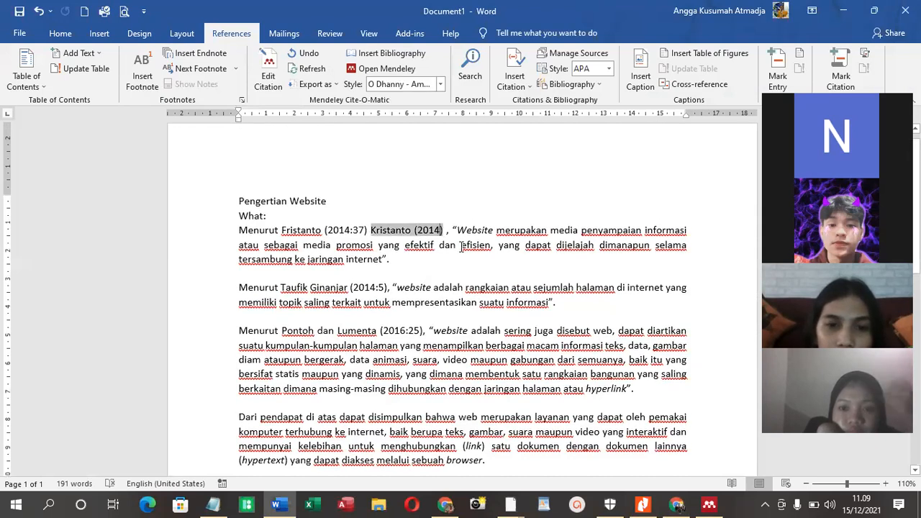
pyautogui.write(': 3')
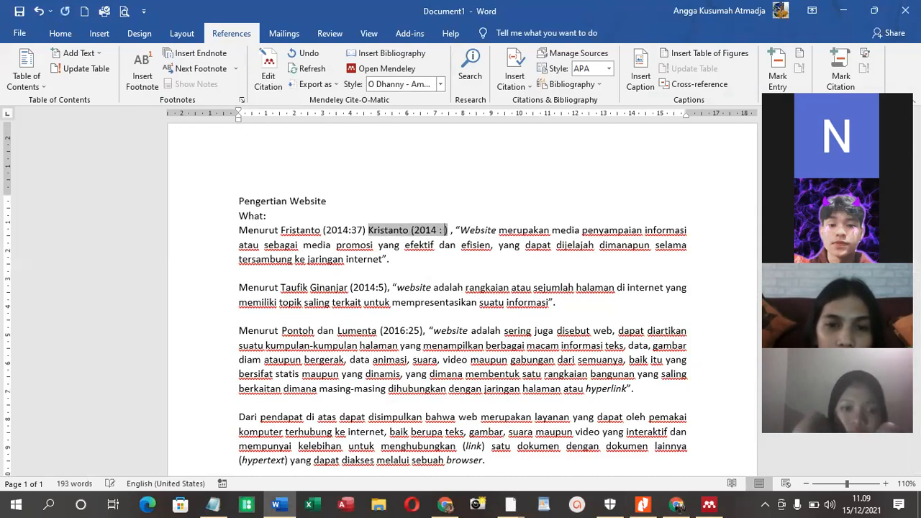
pyautogui.write('7')
pyautogui.click(451, 273)
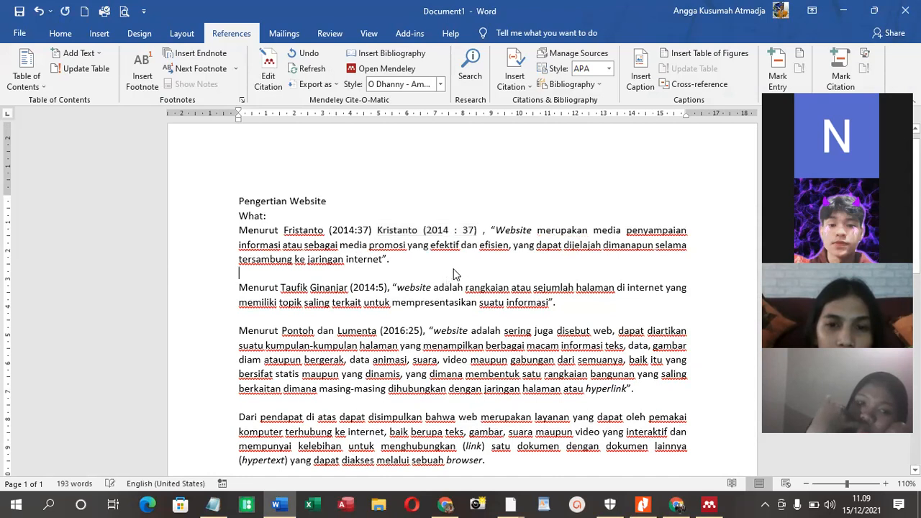
pyautogui.click(520, 283)
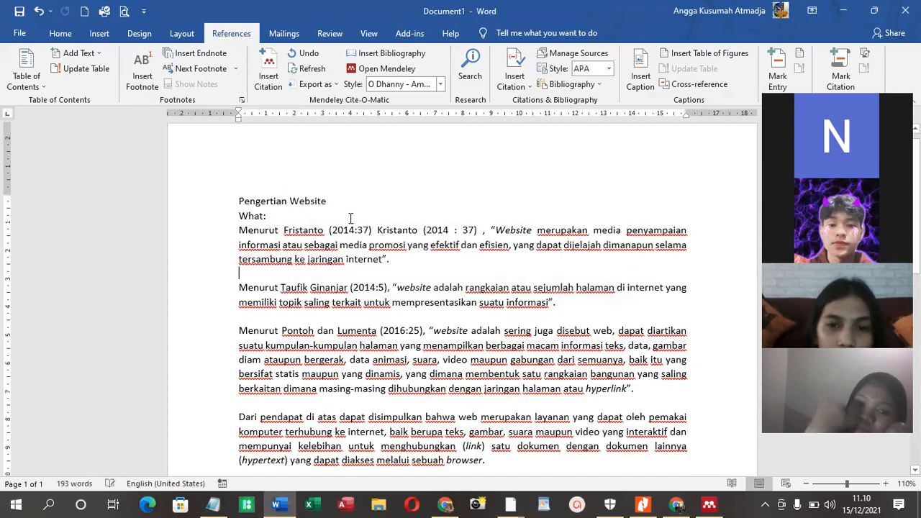
# Delete the hand-typed author name and "(2014:37)" in front of the Mendeley citation in the first definition
pyautogui.moveTo(373, 232); pyautogui.dragTo(283, 232)
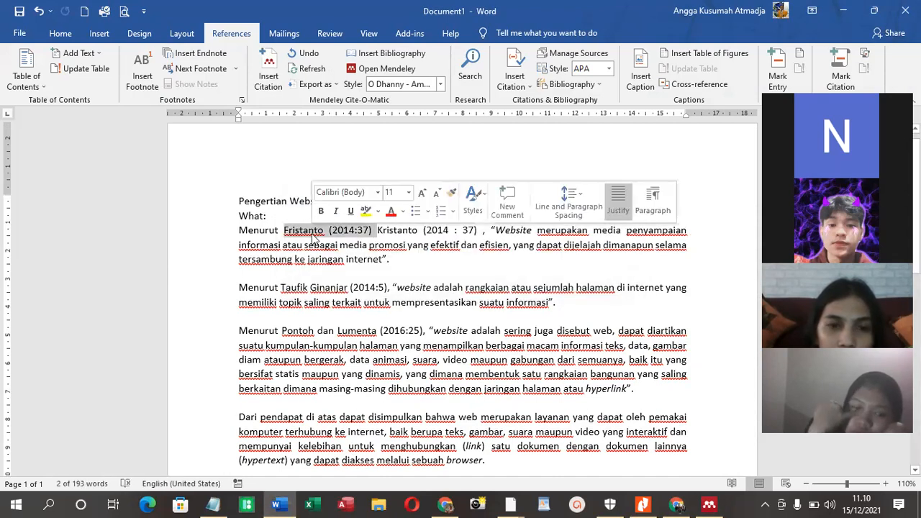
pyautogui.press('BackSpace')
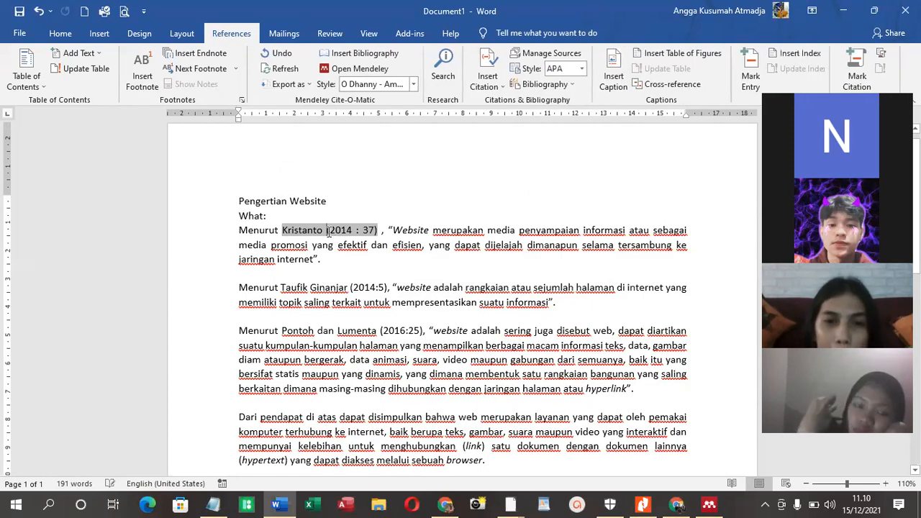
pyautogui.scroll(-5, 377, 259)
pyautogui.scroll(1, 341, 395)
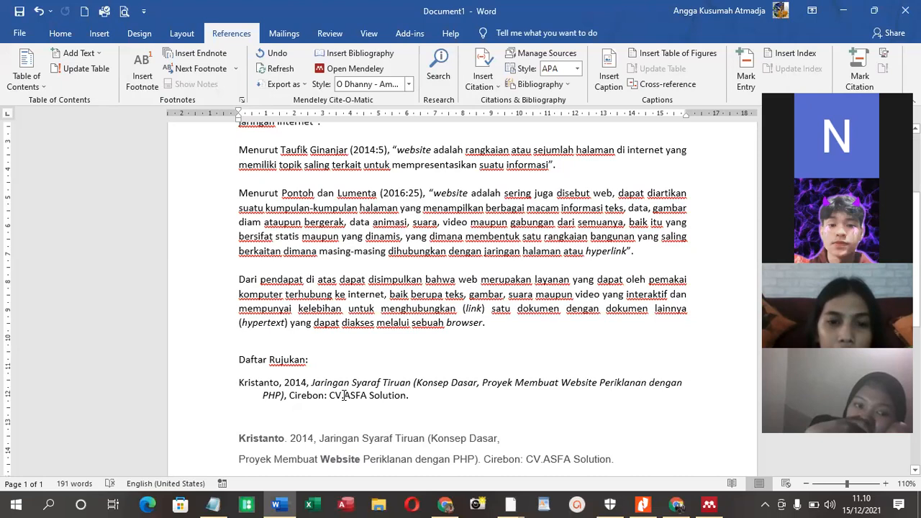
# Copy the author and year 2014 from the second definition and search Google for them after "daftar pustaka" in Chrome
pyautogui.scroll(3, 344, 395)
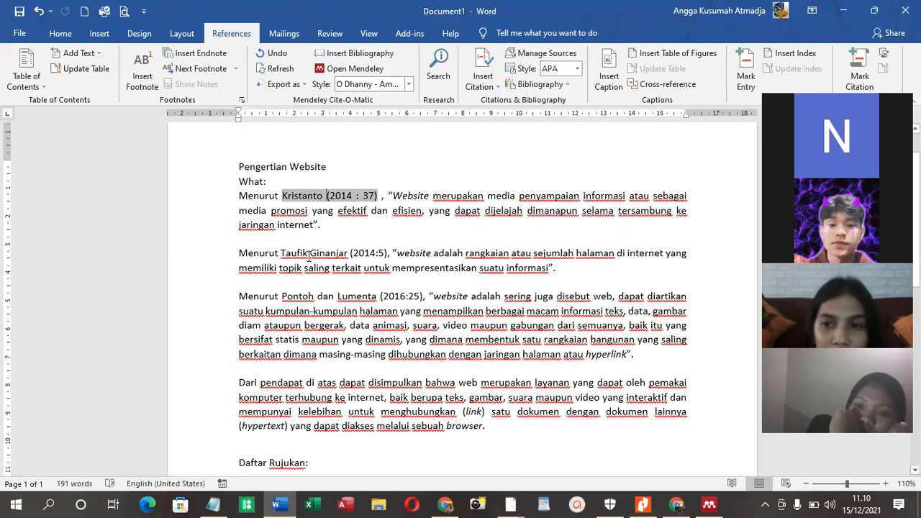
pyautogui.moveTo(320, 254); pyautogui.dragTo(372, 254)
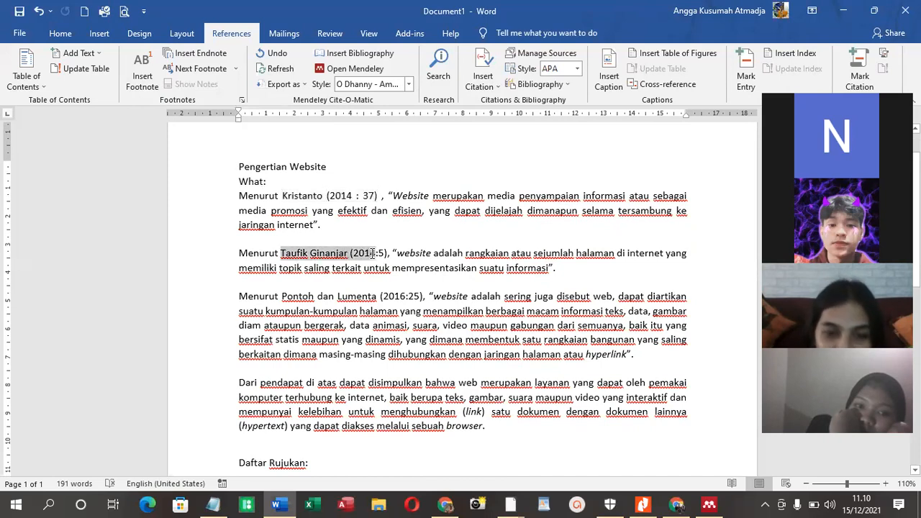
pyautogui.rightClick(372, 254)
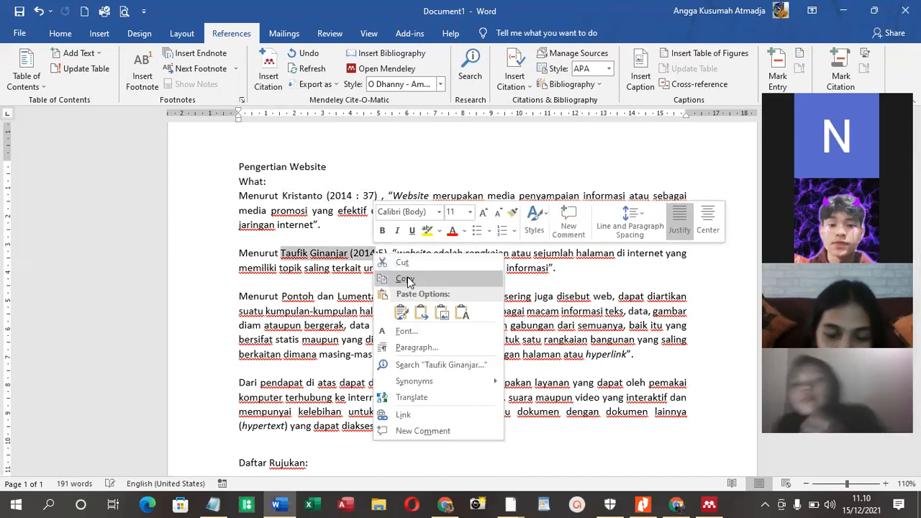
pyautogui.click(406, 280)
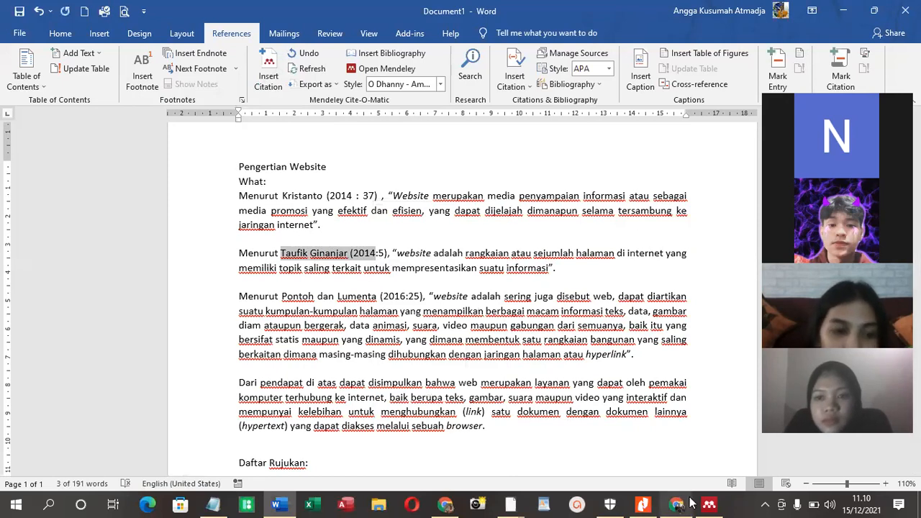
pyautogui.click(676, 504)
pyautogui.moveTo(343, 85); pyautogui.dragTo(193, 86)
pyautogui.hotkey('ctrl', 'v')
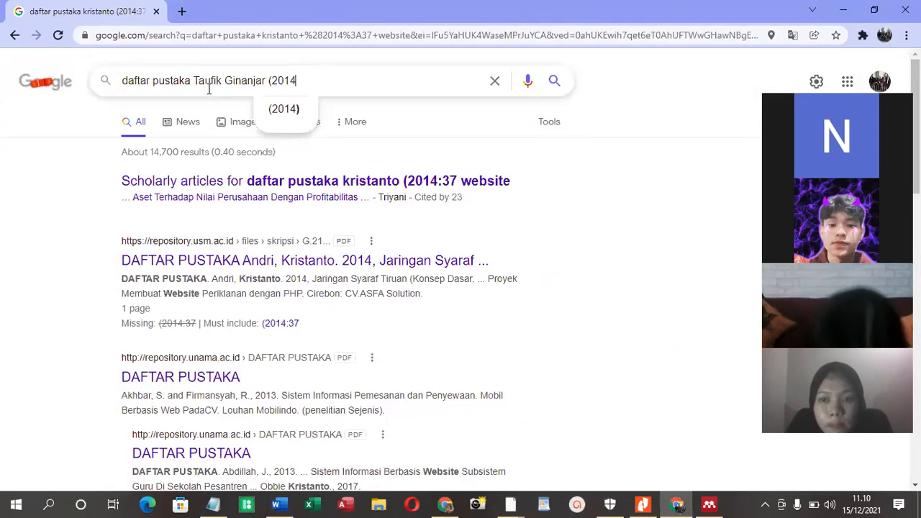
pyautogui.press('Return')
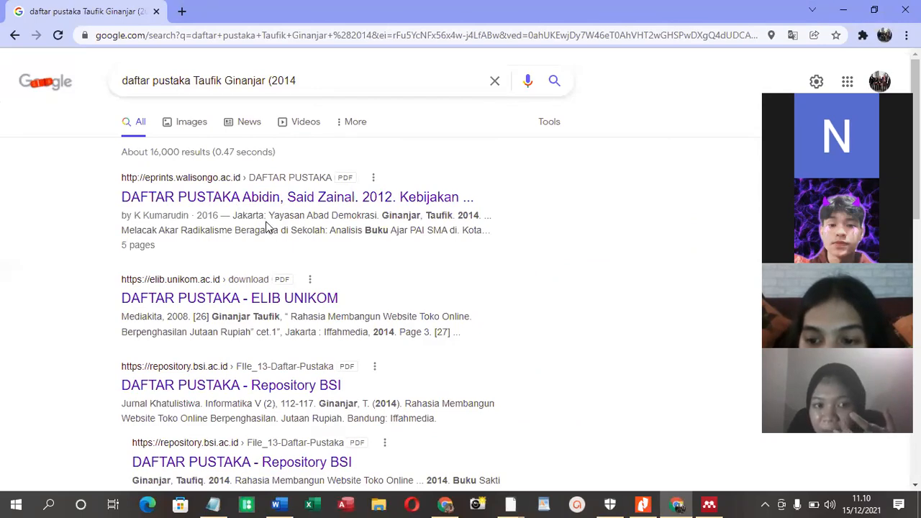
# Copy the 2014 "Rahasia Membangun Website Toko Online" reference from the ELIB UNIKOM search result and paste it into the empty Notepad file
pyautogui.scroll(-2, 270, 229)
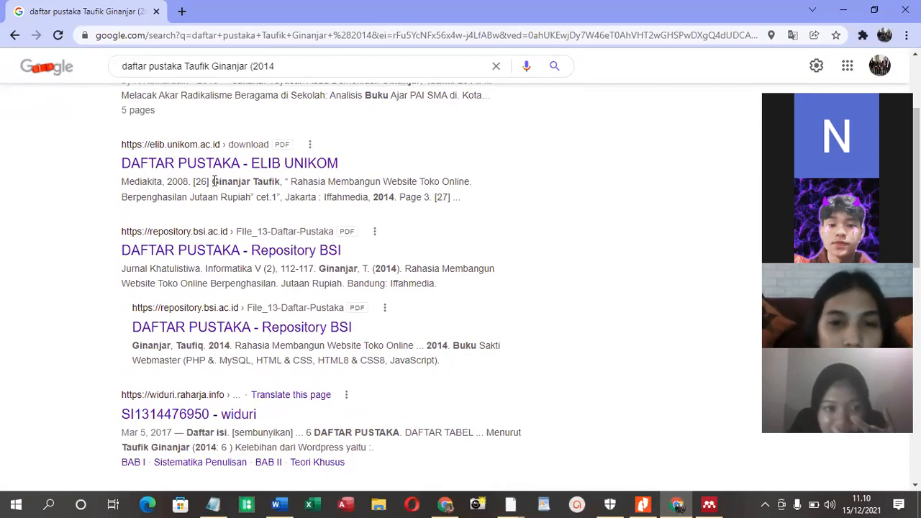
pyautogui.moveTo(214, 181); pyautogui.dragTo(394, 198)
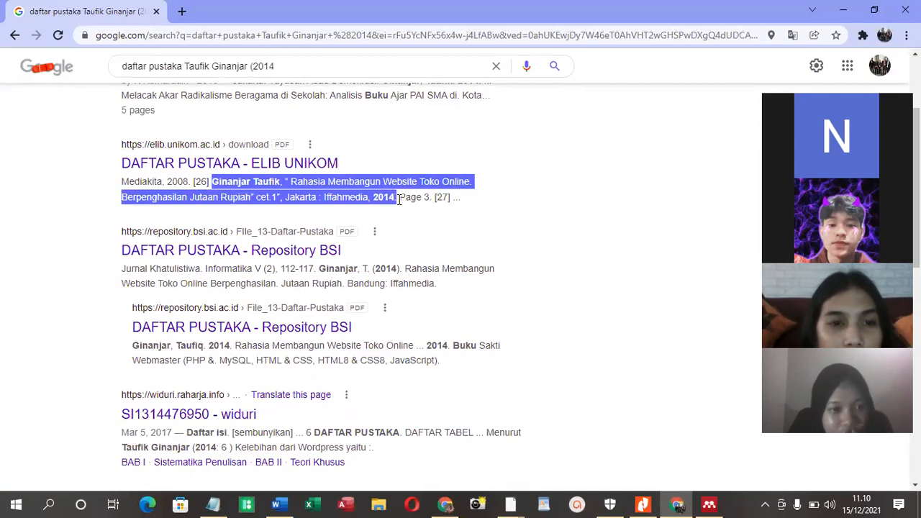
pyautogui.rightClick(380, 198)
pyautogui.click(397, 209)
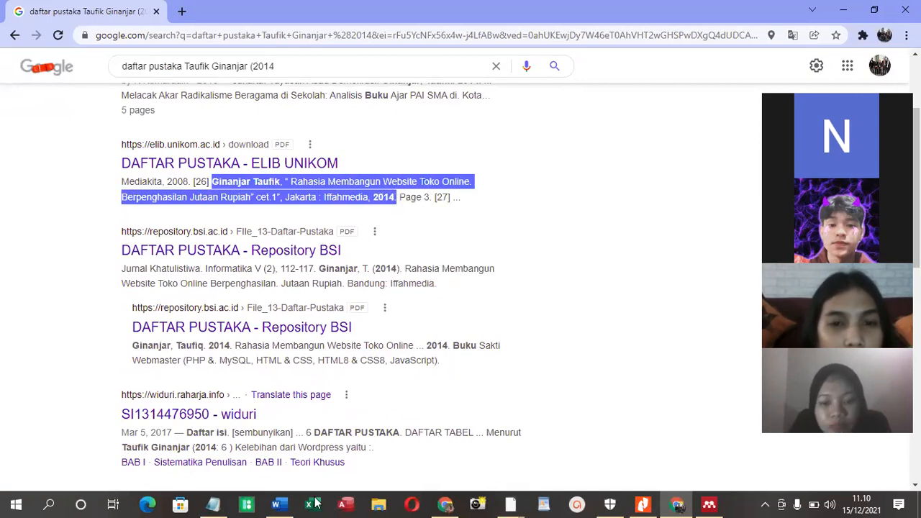
pyautogui.click(213, 504)
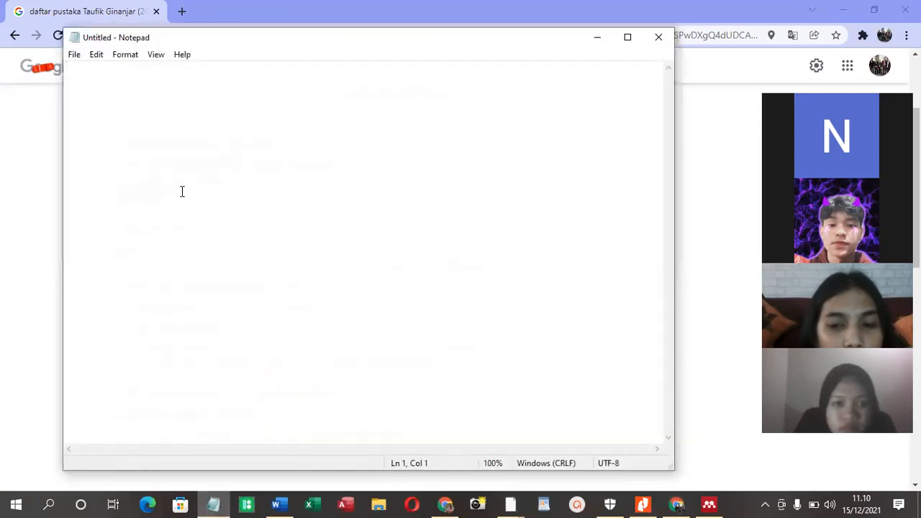
pyautogui.hotkey('ctrl', 'v')
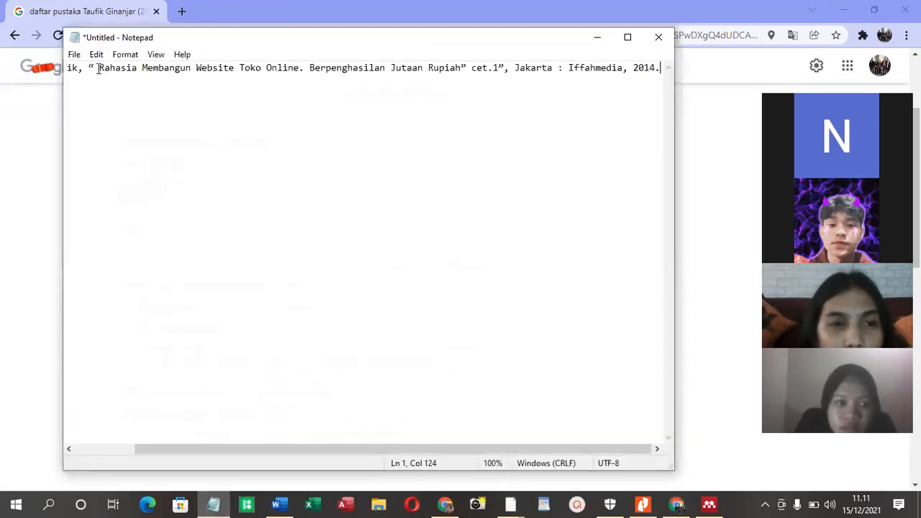
# Split the pasted reference into three lines: author, title, and city with publisher and year
pyautogui.press('Return')
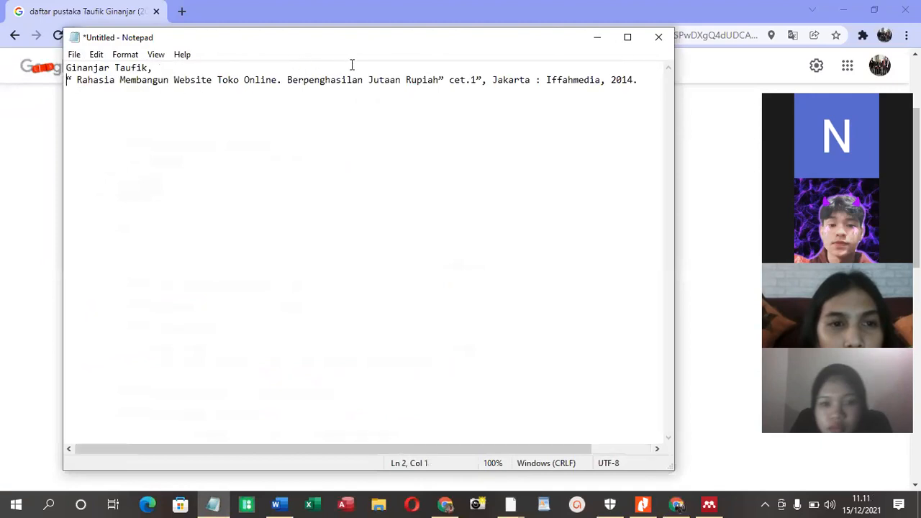
pyautogui.click(490, 80)
pyautogui.press('Return')
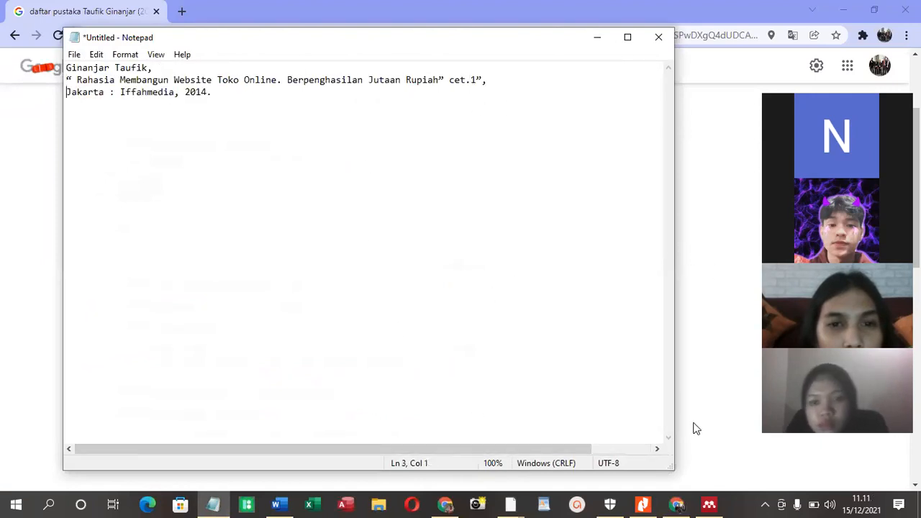
# Start a manual entry in the Mendeley folder Tugas Makalah PAK and set its document type to Book
pyautogui.click(710, 504)
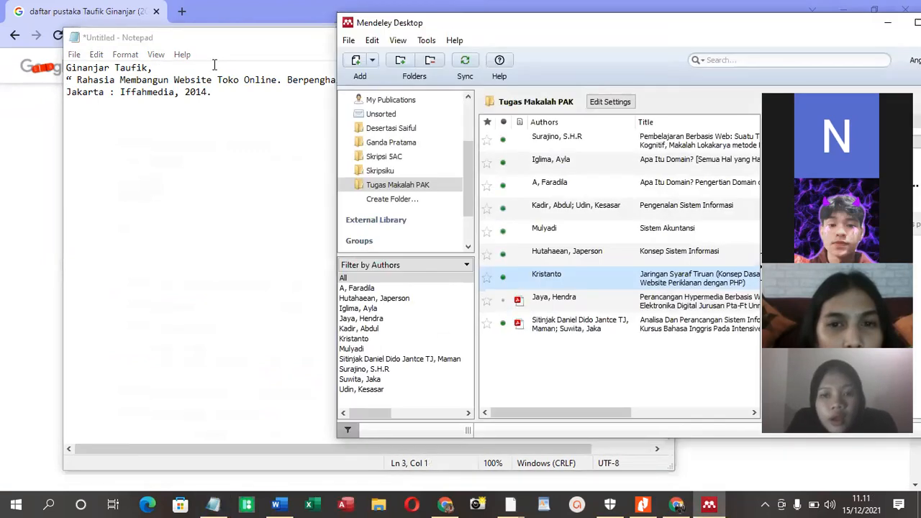
pyautogui.click(372, 61)
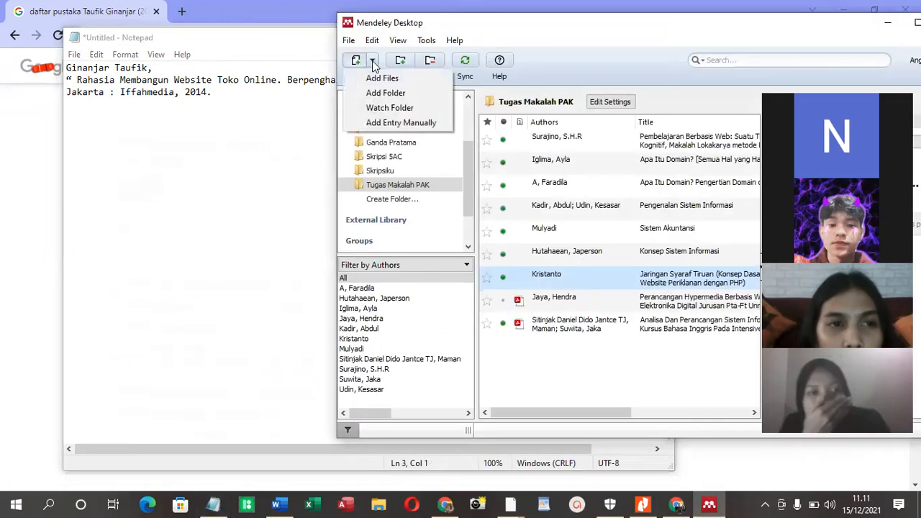
pyautogui.click(408, 122)
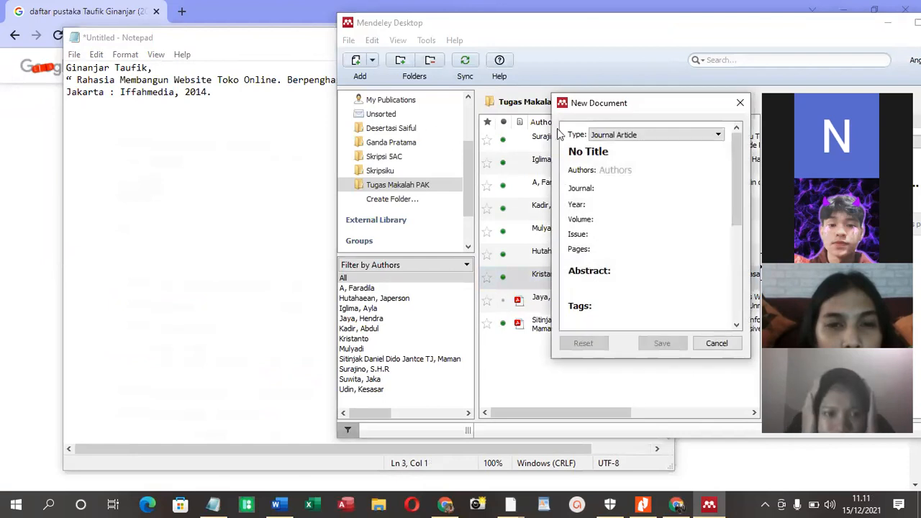
pyautogui.moveTo(575, 96); pyautogui.dragTo(420, 62)
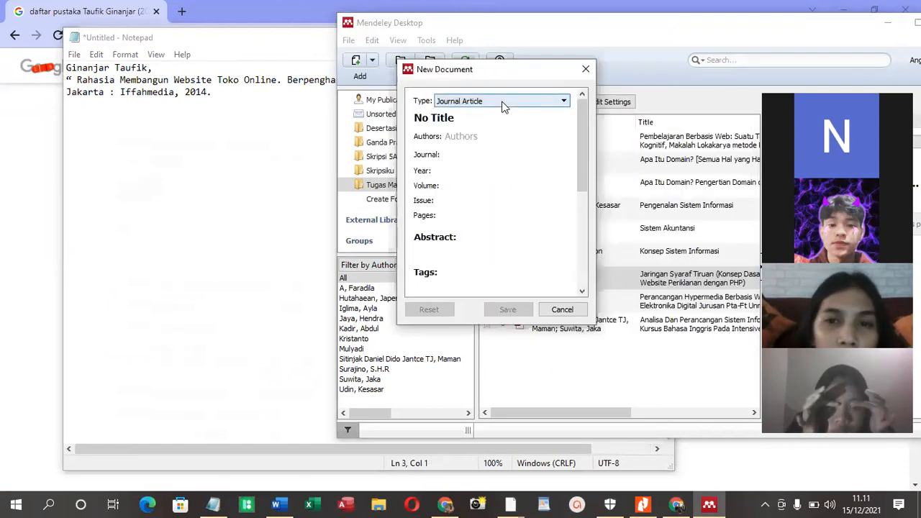
pyautogui.click(495, 101)
pyautogui.click(491, 113)
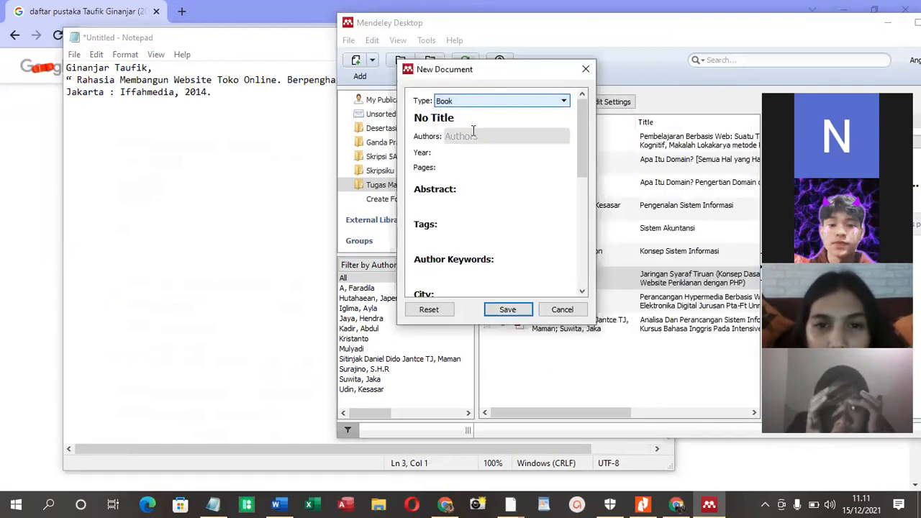
# Remove the space after the title's opening quote in Notepad and copy the title through "cet.1”" into the Mendeley entry's title
pyautogui.click(471, 117)
pyautogui.click(110, 84)
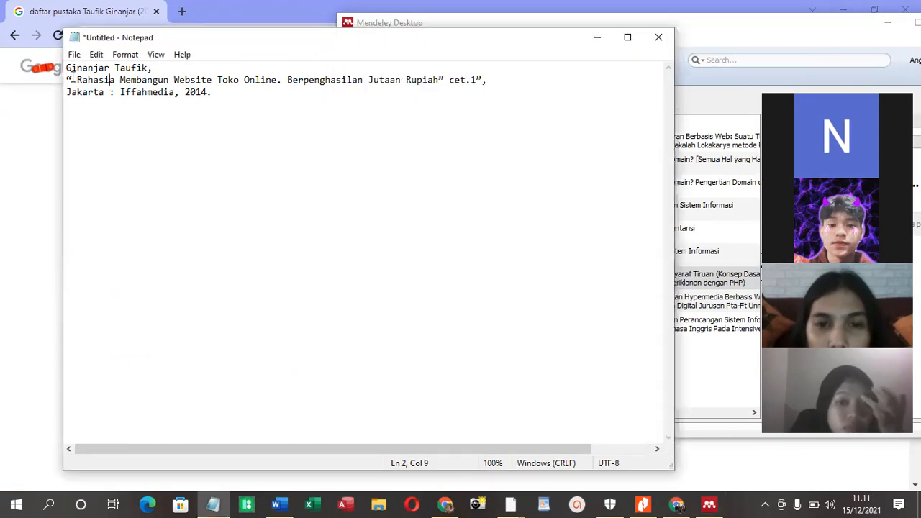
pyautogui.press('BackSpace')
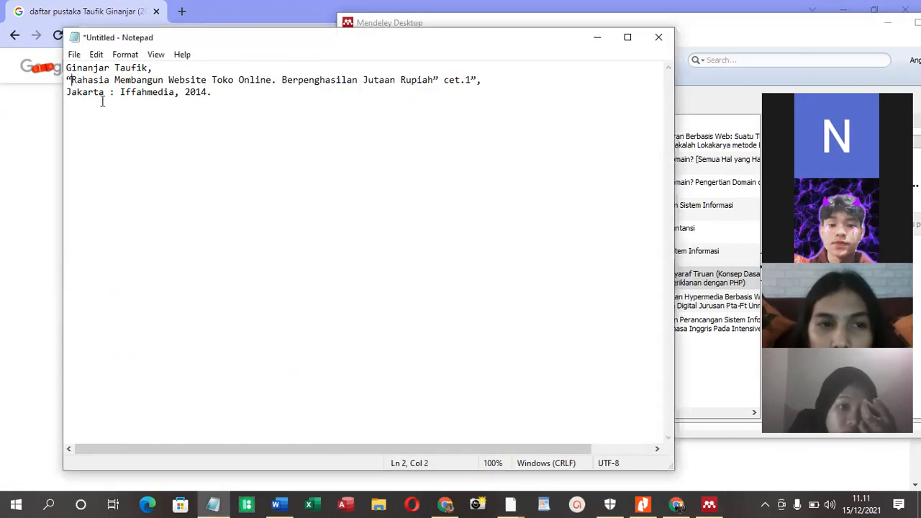
pyautogui.moveTo(477, 80); pyautogui.dragTo(60, 79)
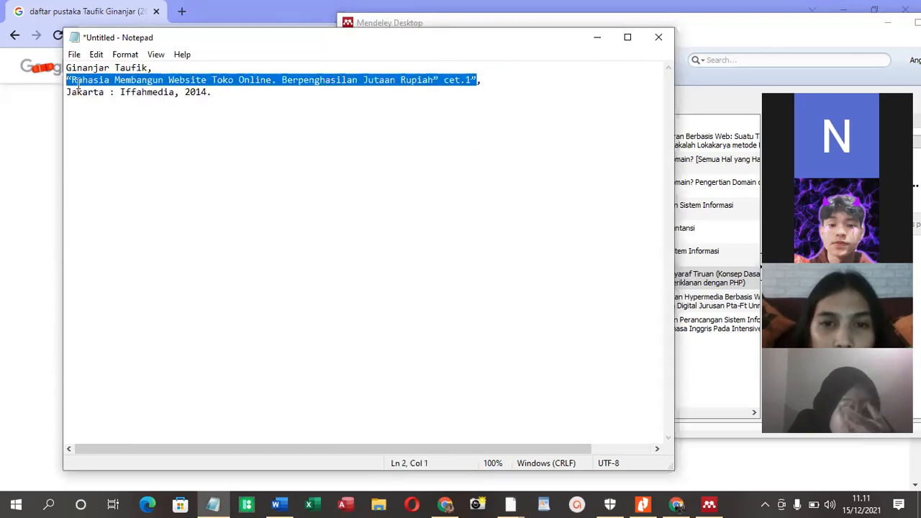
pyautogui.rightClick(77, 82)
pyautogui.click(128, 129)
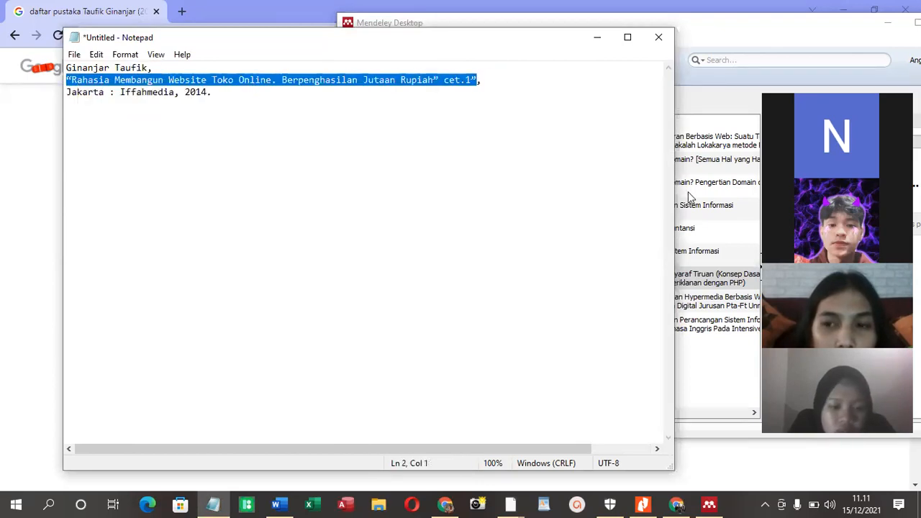
pyautogui.click(716, 103)
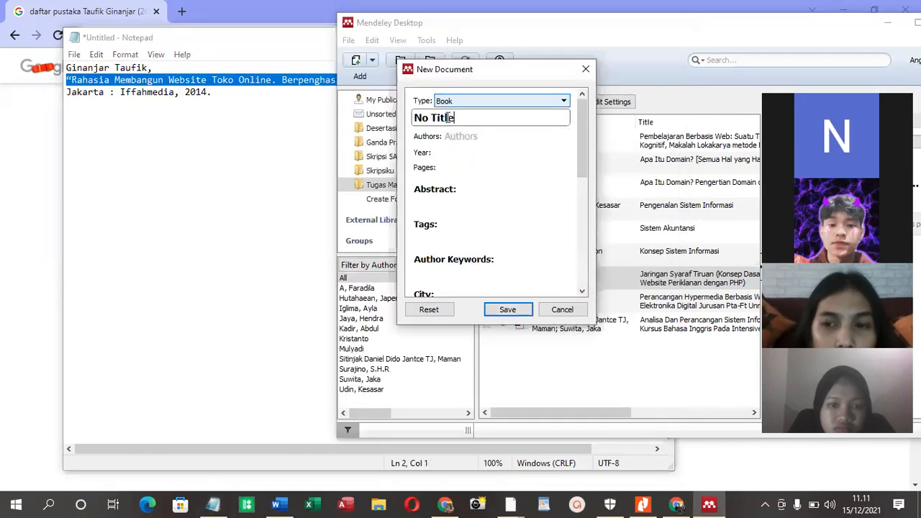
pyautogui.moveTo(453, 117); pyautogui.dragTo(402, 115)
pyautogui.hotkey('ctrl', 'v')
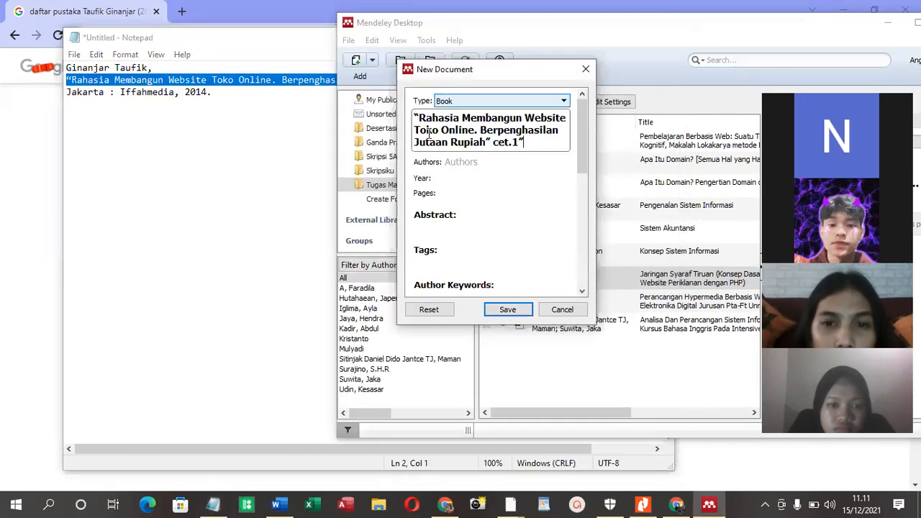
# Fill in the book entry's author as last name, first name, and set the year to 2014
pyautogui.click(466, 161)
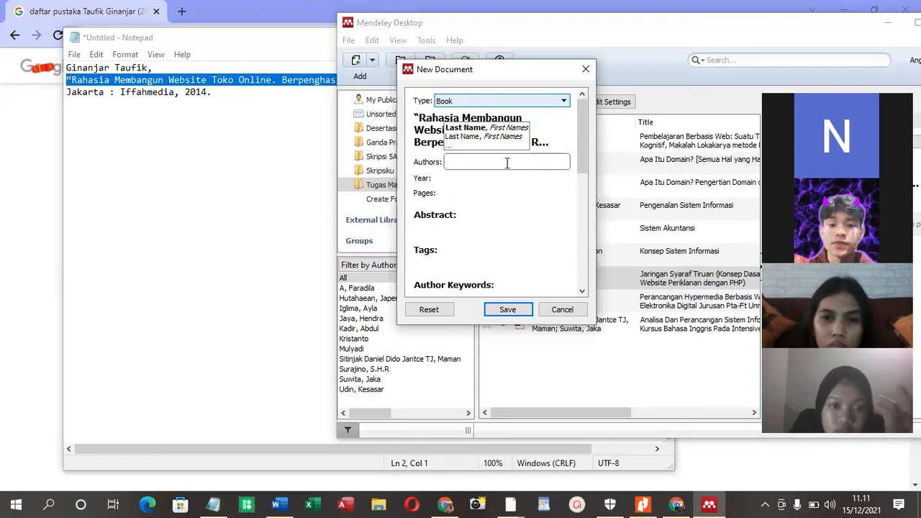
pyautogui.write('Ginan')
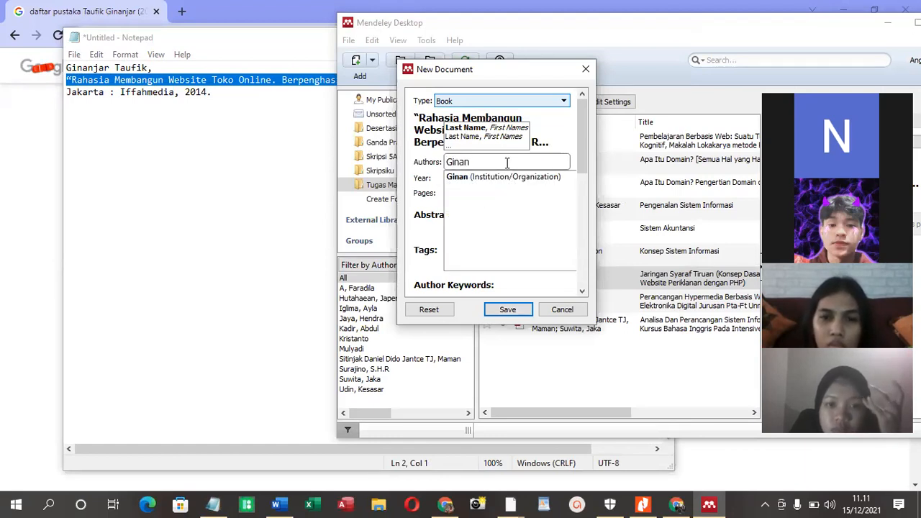
pyautogui.write('jar, Taufik')
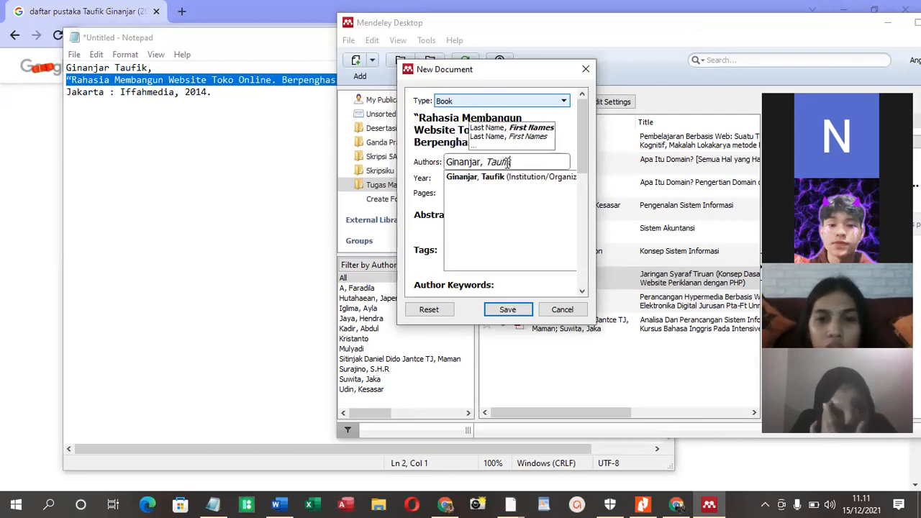
pyautogui.click(496, 177)
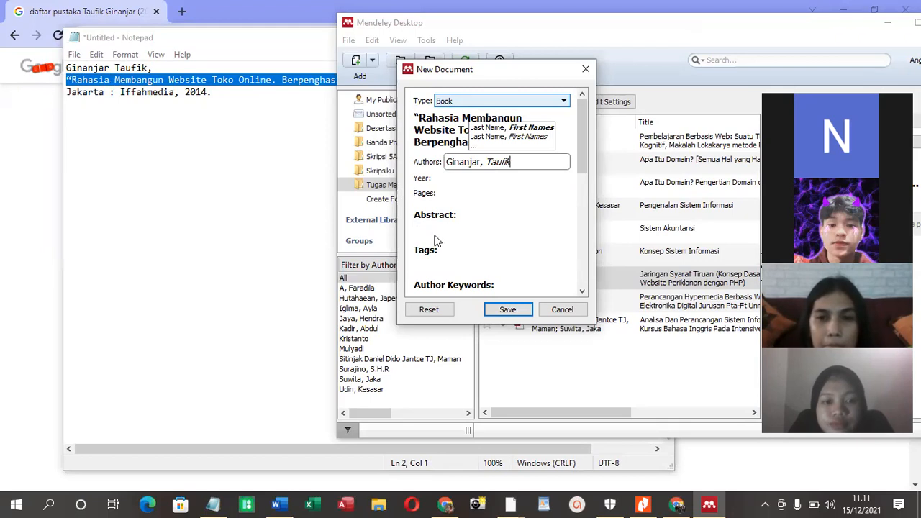
pyautogui.scroll(-1, 435, 239)
pyautogui.click(446, 137)
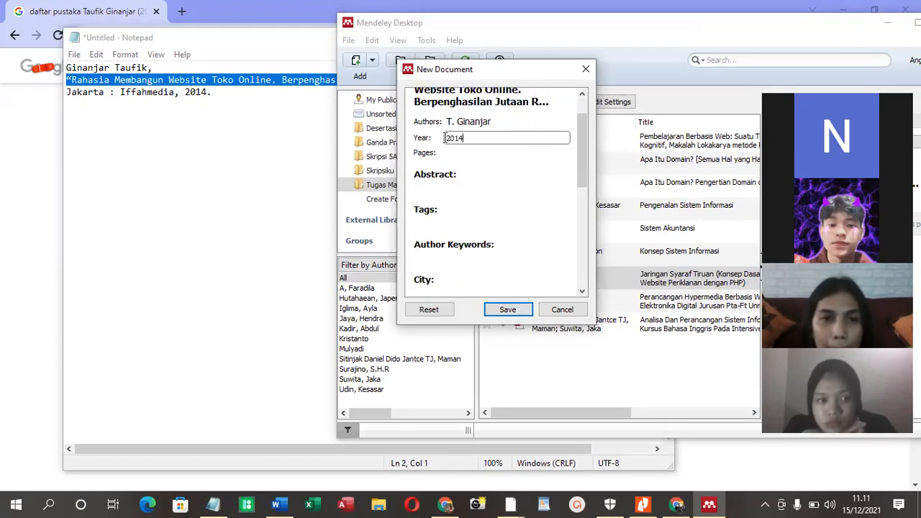
# Set the book entry's city to Jakarta and its publisher to Iffahmedia, and save the entry
pyautogui.scroll(-1, 460, 283)
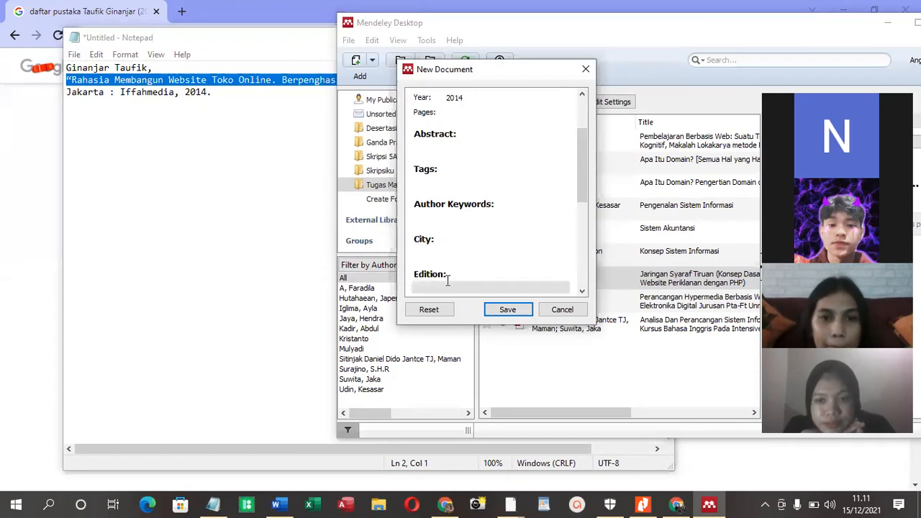
pyautogui.click(440, 252)
pyautogui.write('Jaka')
pyautogui.click(455, 265)
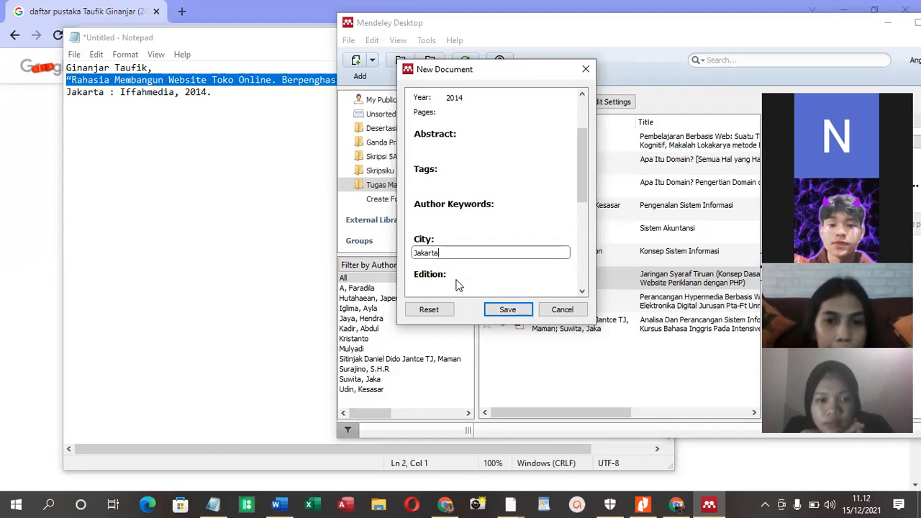
pyautogui.scroll(-1, 455, 285)
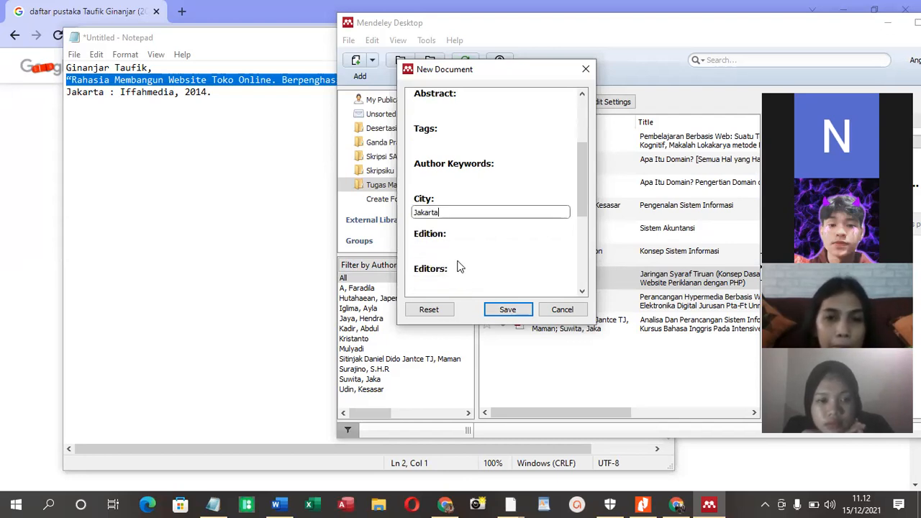
pyautogui.scroll(-1, 459, 267)
pyautogui.click(454, 276)
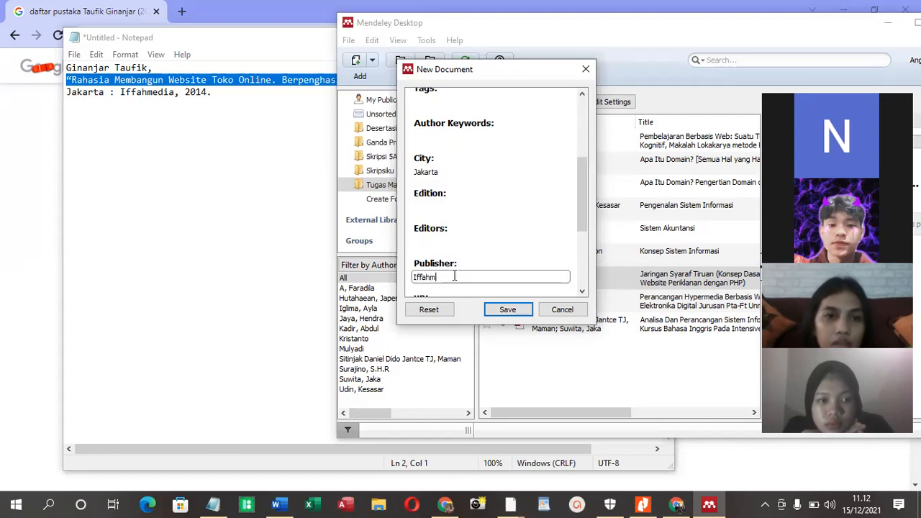
pyautogui.click(494, 309)
# Copy the book title up to "Rupiah" from Notepad and search for it after the word "google" in a new Chrome tab
pyautogui.click(239, 190)
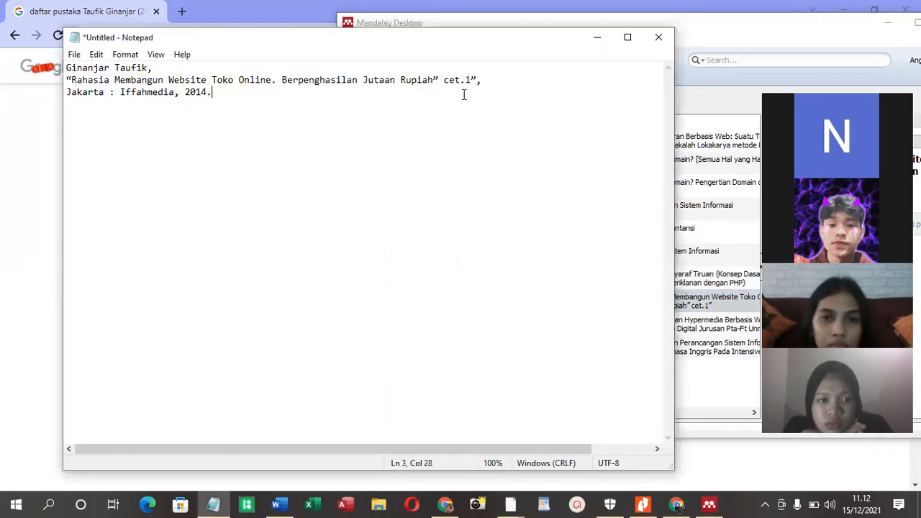
pyautogui.moveTo(434, 79)
pyautogui.mouseDown()
pyautogui.moveTo(266, 68)
pyautogui.moveTo(72, 82)
pyautogui.moveTo(432, 77)
pyautogui.mouseUp()
pyautogui.rightClick(82, 85)
pyautogui.click(71, 84)
pyautogui.rightClick(427, 80)
pyautogui.click(461, 125)
pyautogui.click(13, 172)
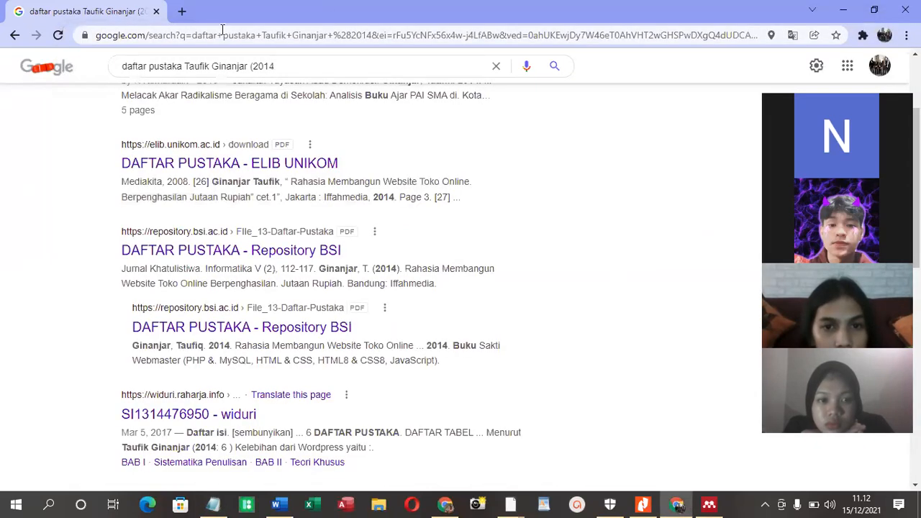
pyautogui.click(181, 11)
pyautogui.write('googl')
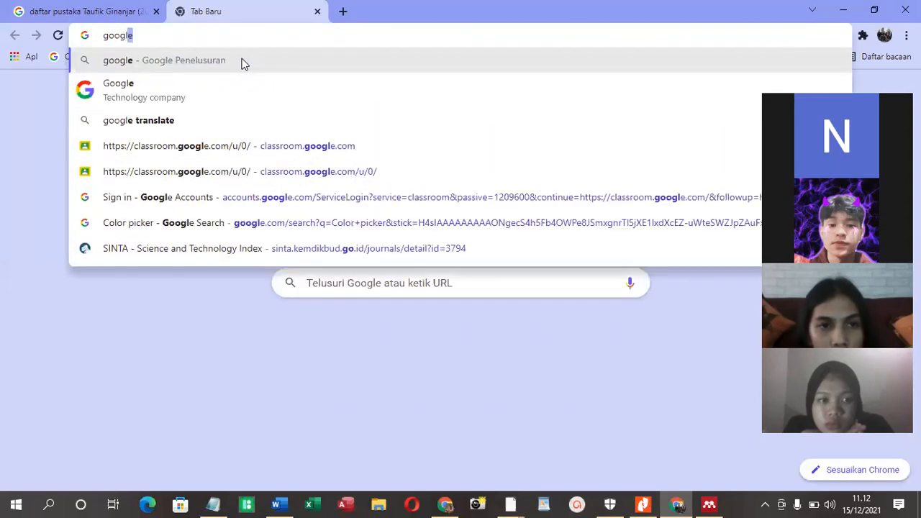
pyautogui.write('e')
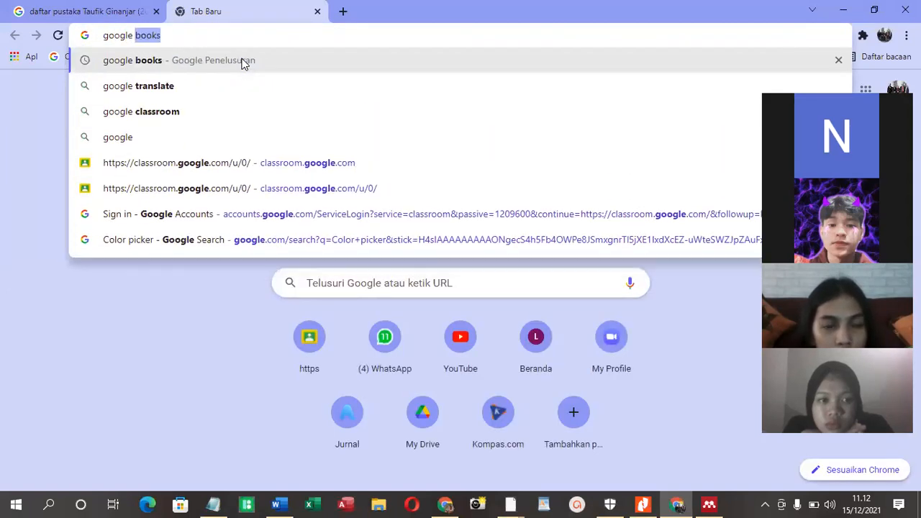
pyautogui.hotkey('ctrl', 'v')
pyautogui.press('Return')
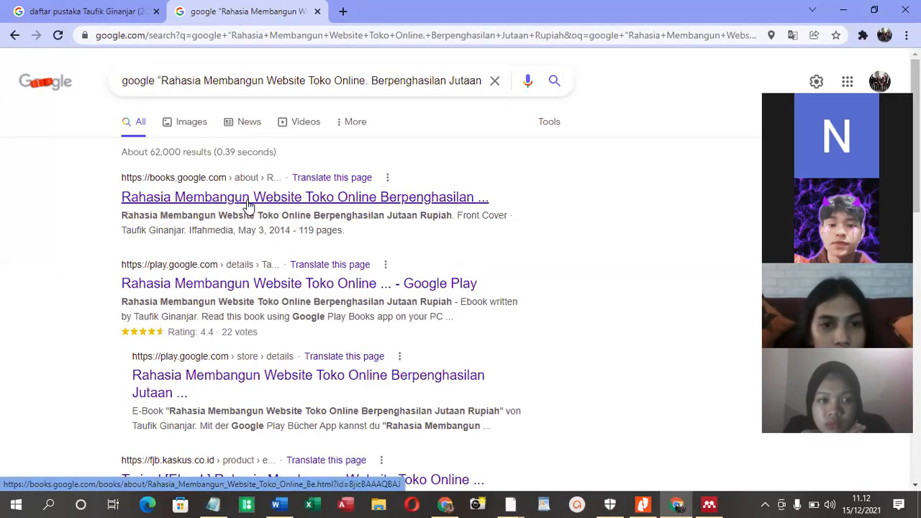
# Open the Google Books page of "Rahasia Membangun Website Toko Online Berpenghasilan Jutaan Rupiah" and close the extra tab
pyautogui.rightClick(235, 289)
pyautogui.click(267, 298)
pyautogui.click(229, 204)
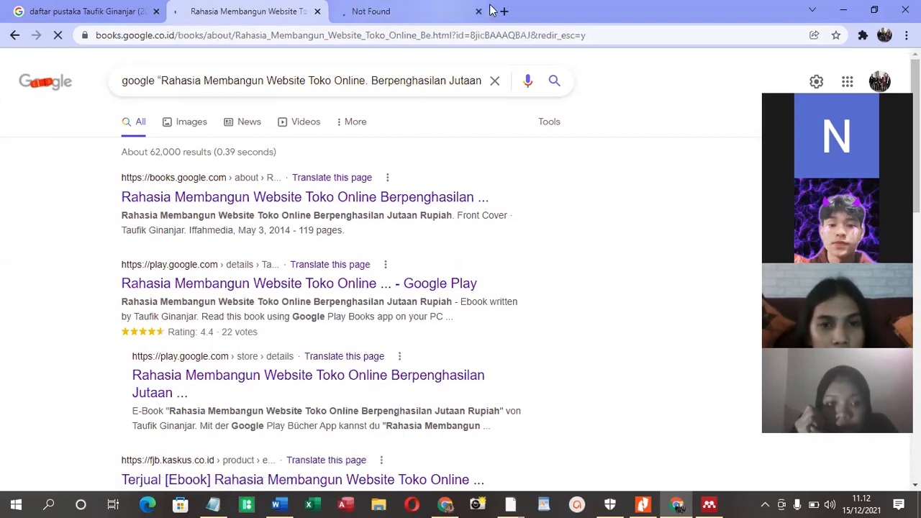
pyautogui.click(488, 11)
pyautogui.click(478, 11)
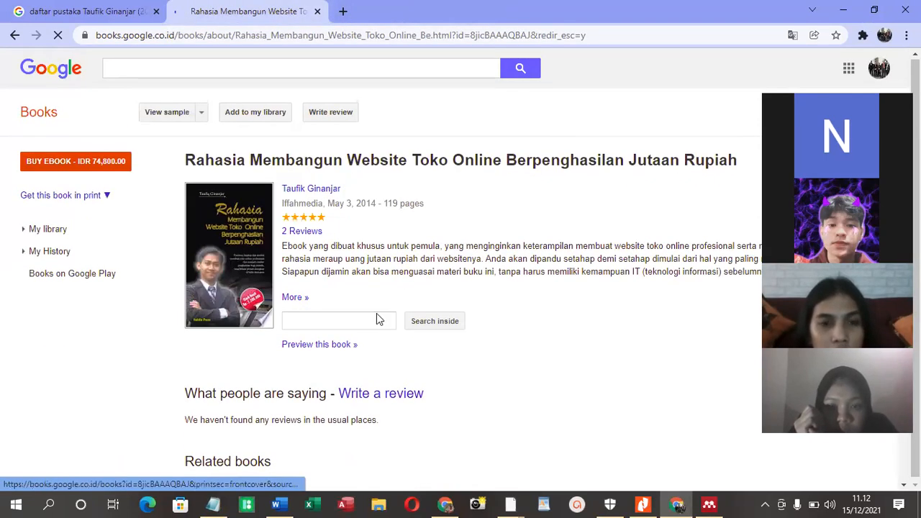
pyautogui.scroll(-2, 379, 320)
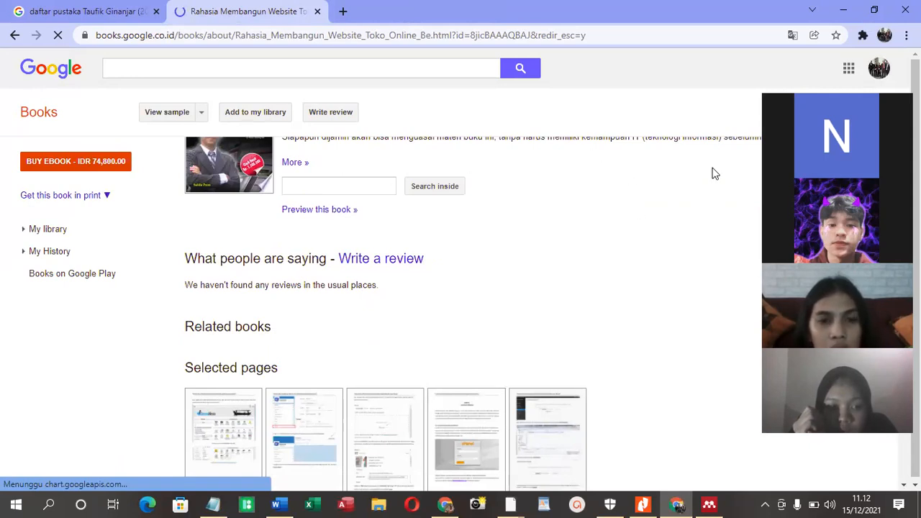
# Examine the book's Google Books page, including the full description and contents list, and recheck the author search results
pyautogui.scroll(2, 683, 206)
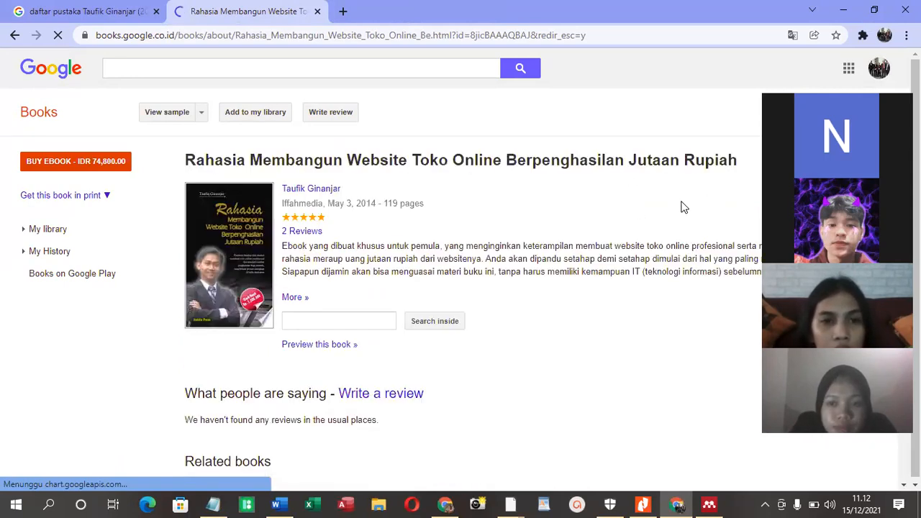
pyautogui.click(291, 299)
pyautogui.scroll(-3, 446, 316)
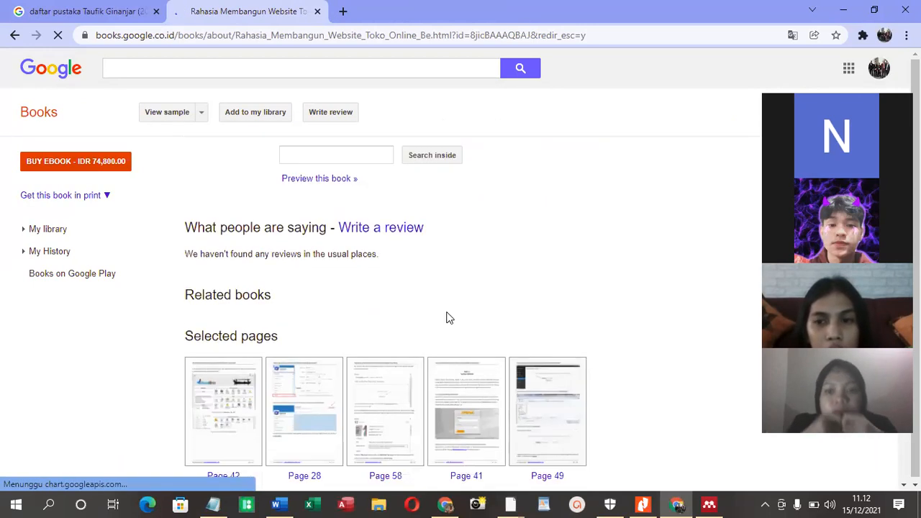
pyautogui.scroll(-5, 446, 317)
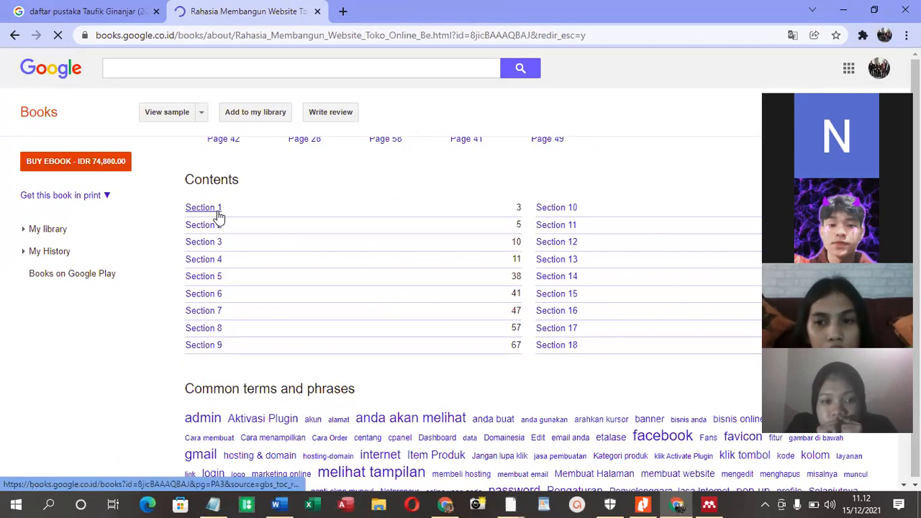
pyautogui.scroll(-1, 237, 252)
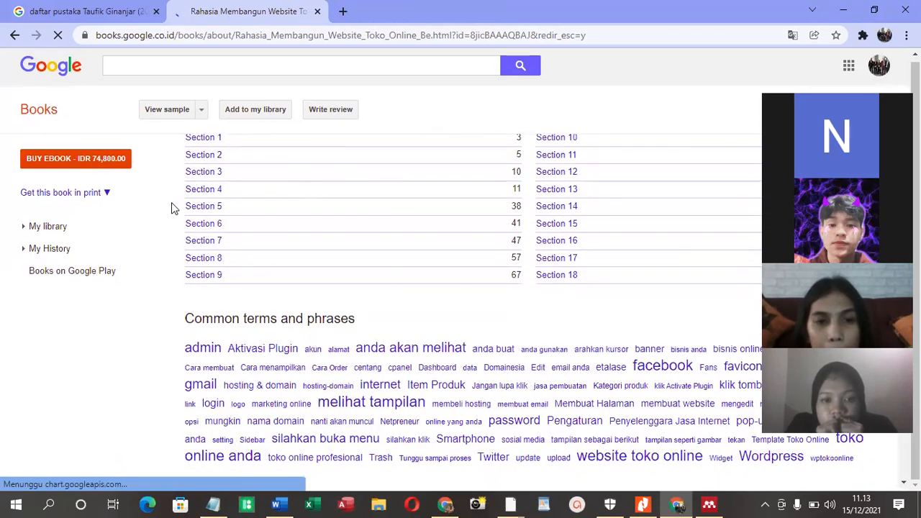
pyautogui.moveTo(96, 171)
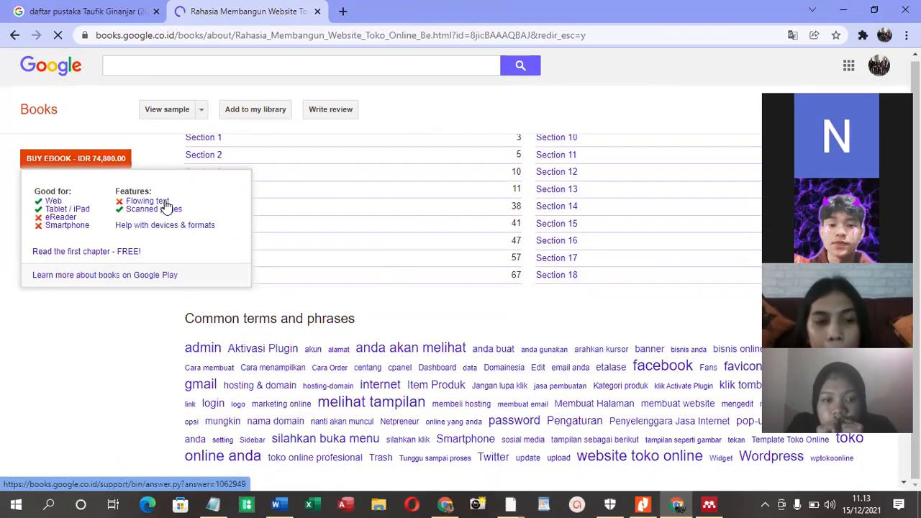
pyautogui.scroll(1, 633, 316)
pyautogui.scroll(3, 305, 252)
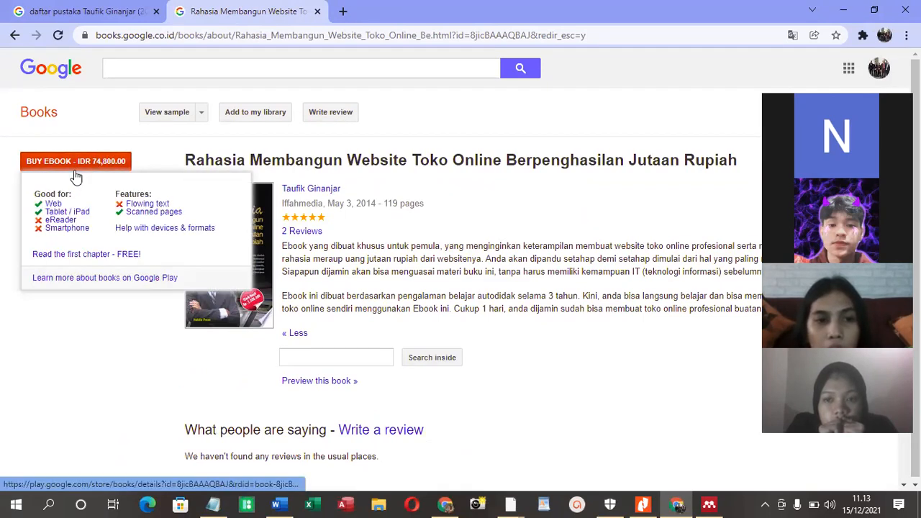
pyautogui.click(106, 6)
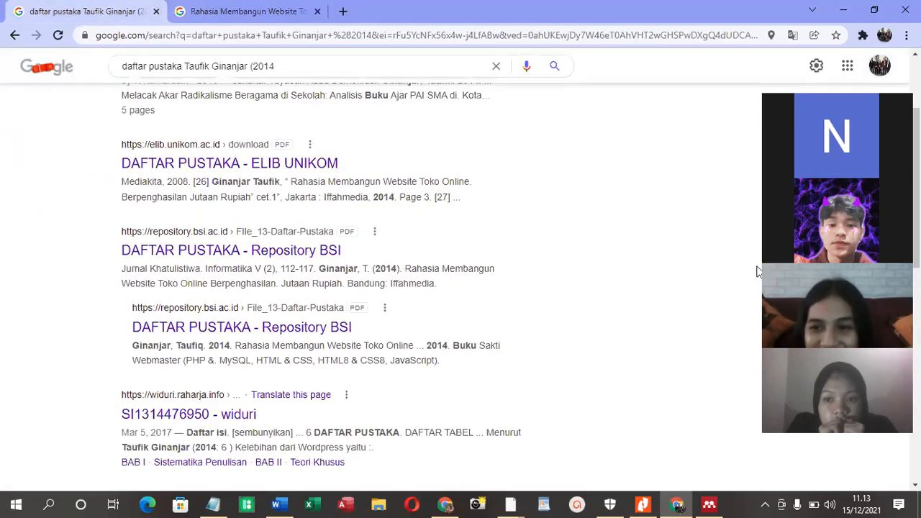
pyautogui.scroll(2, 483, 284)
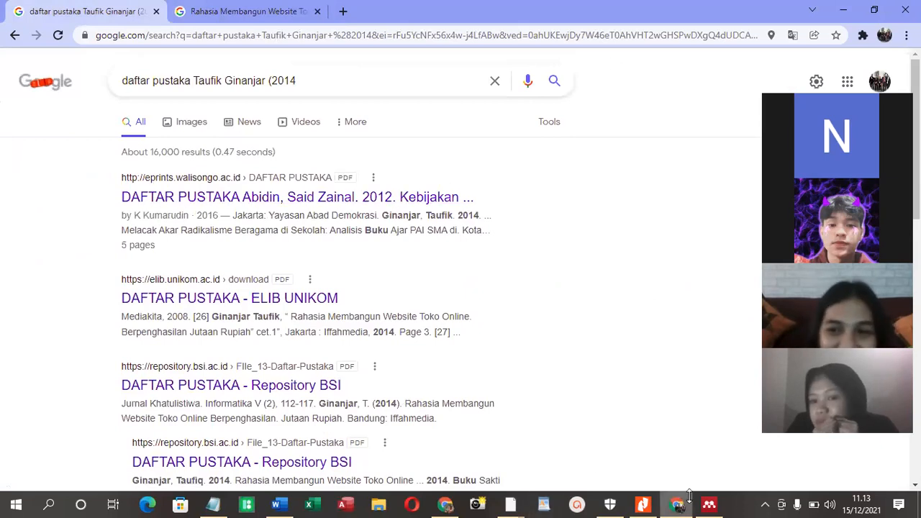
# Switch to Word and insert the Mendeley citation for "Rahasia Membangun Website Toko Online" after "(2014:5)" in the second definition
pyautogui.click(276, 504)
pyautogui.click(379, 253)
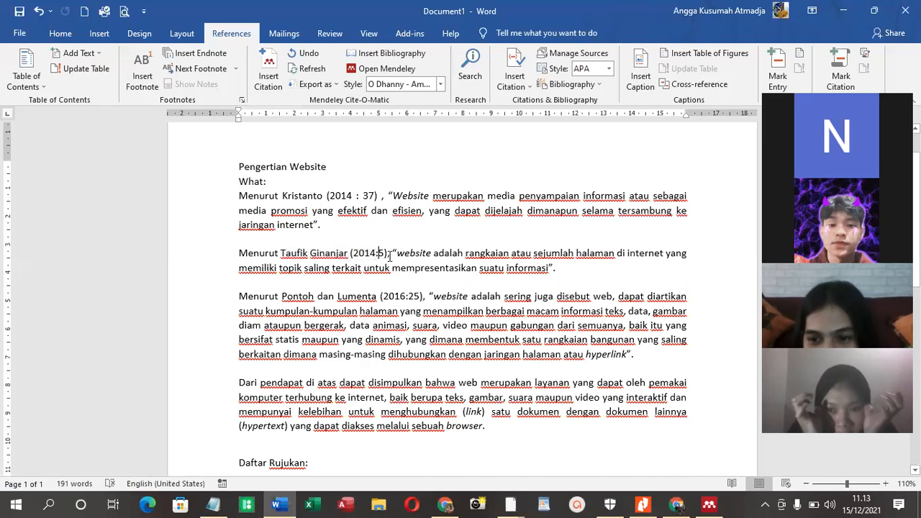
pyautogui.click(279, 73)
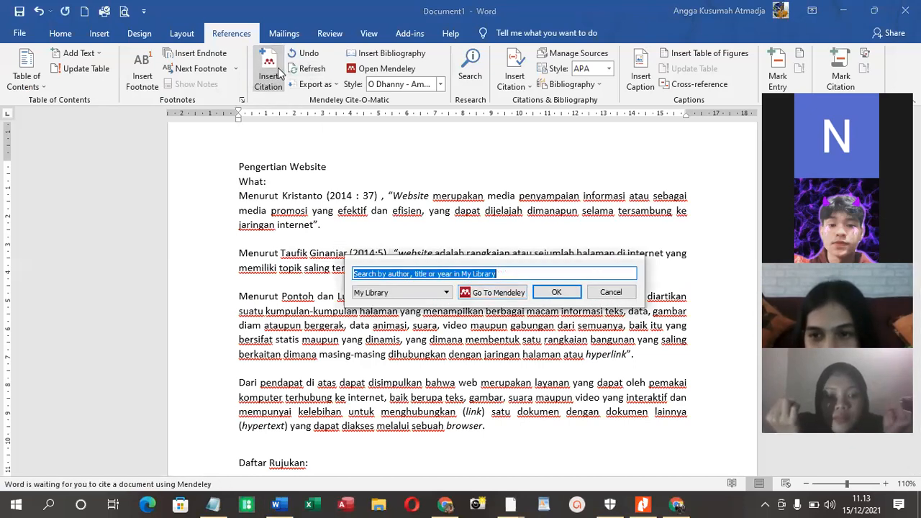
pyautogui.click(507, 294)
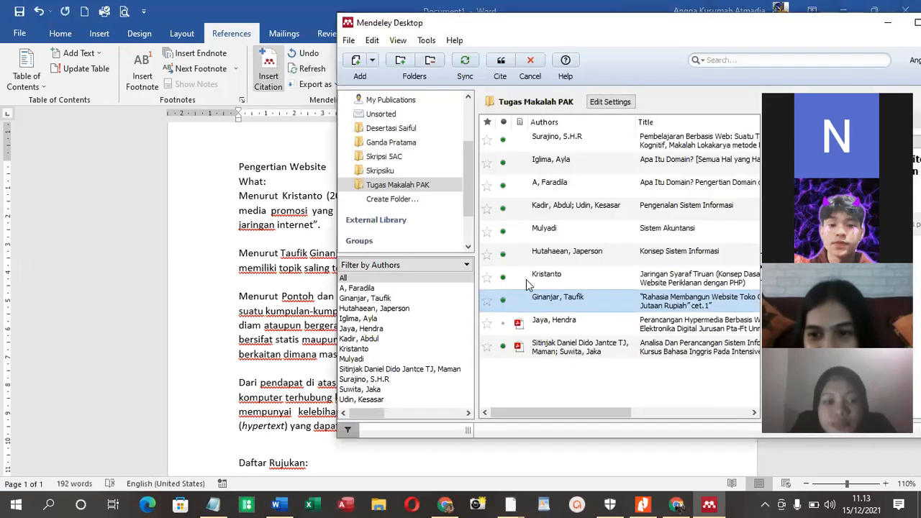
pyautogui.click(502, 65)
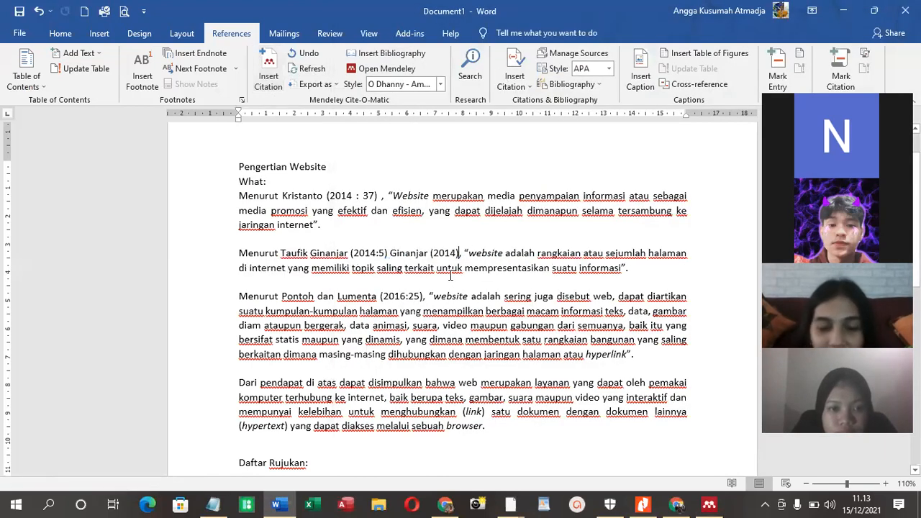
# Delete the pasted plain-text "Jaringan Syaraf Tiruan" reference below the generated entries under "Daftar Rujukan:"
pyautogui.scroll(-4, 620, 296)
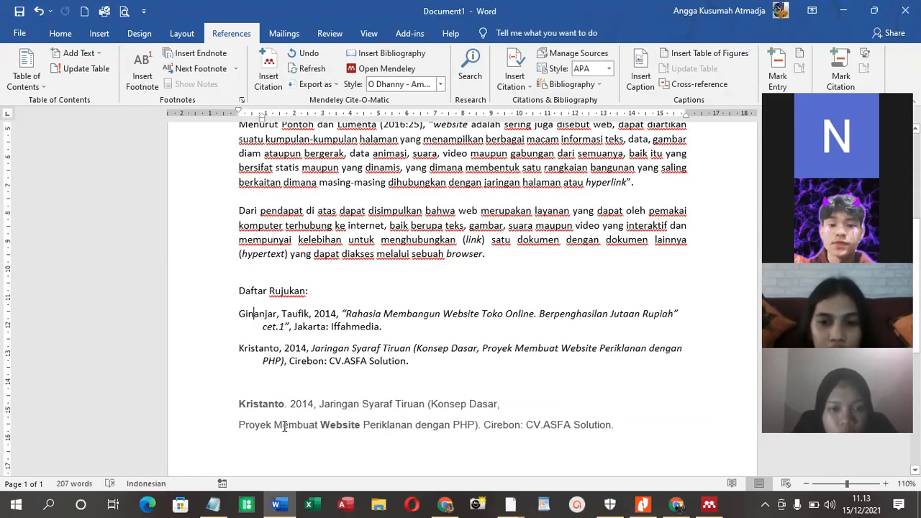
pyautogui.scroll(-2, 285, 425)
pyautogui.moveTo(290, 366); pyautogui.dragTo(237, 325)
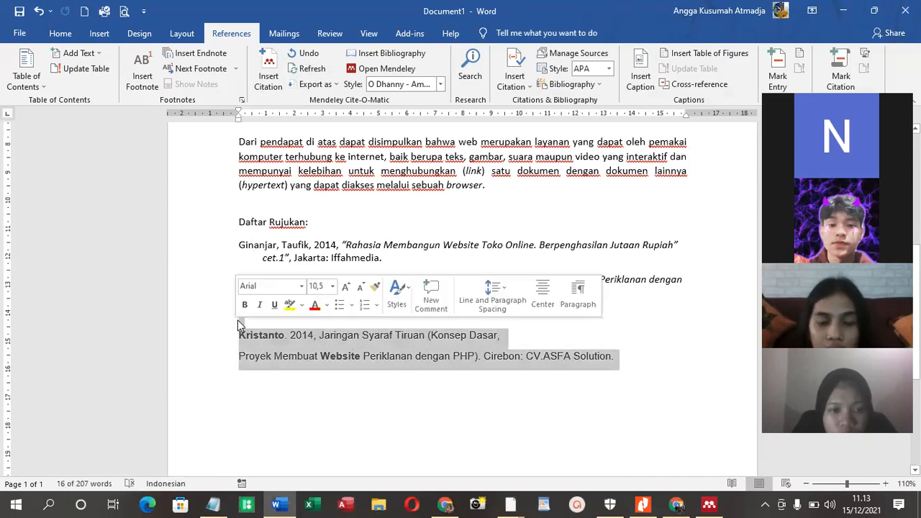
pyautogui.press('Delete')
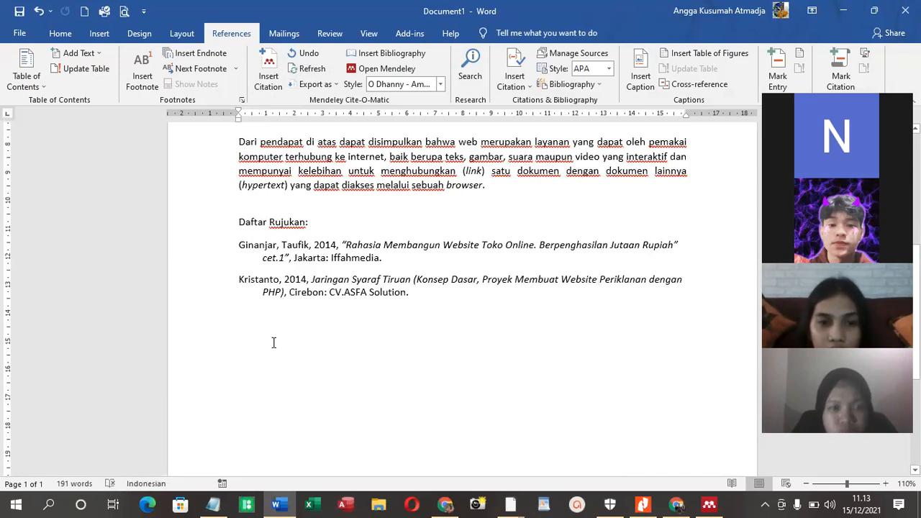
# Add the page number ": 5" after the year 2014 inside the inserted citation of the second definition
pyautogui.scroll(5, 278, 360)
pyautogui.scroll(1, 388, 270)
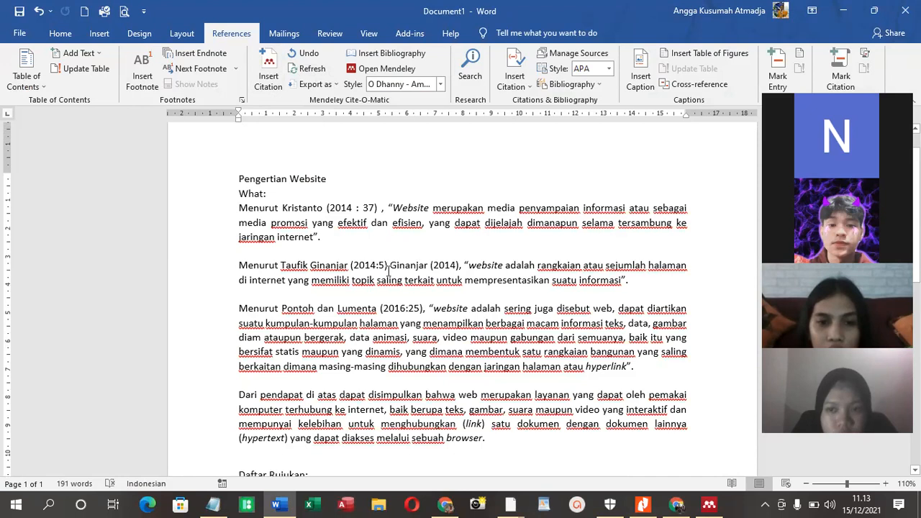
pyautogui.write(': 5')
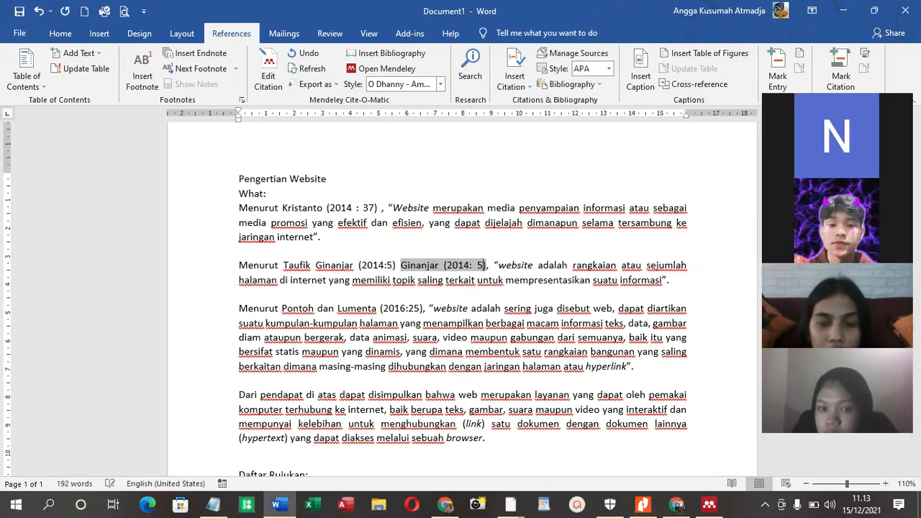
# Delete the manually typed author name and "(2014:5)" in front of the Mendeley citation in the second definition
pyautogui.click(396, 262)
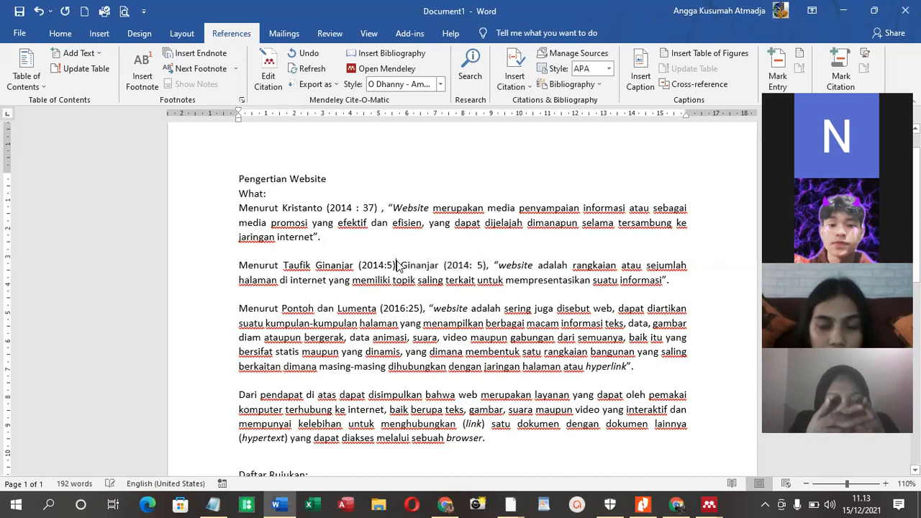
pyautogui.click(422, 295)
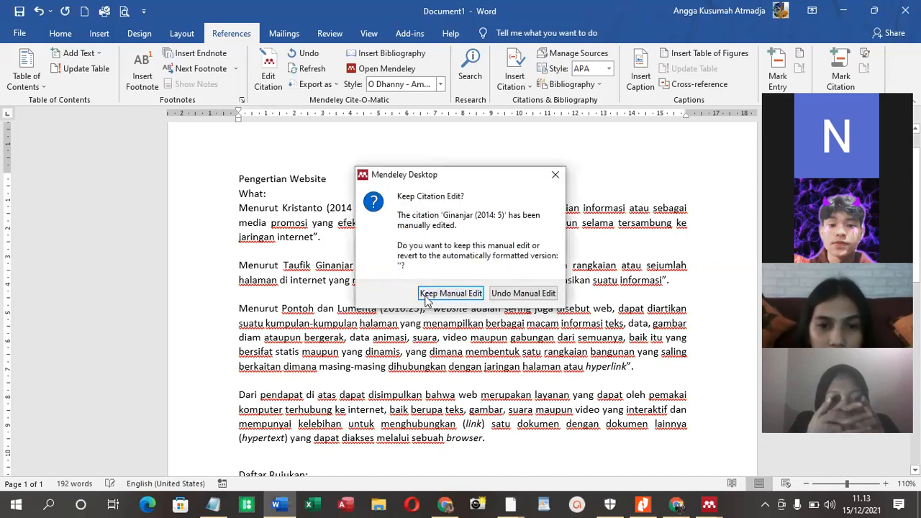
pyautogui.moveTo(281, 265)
pyautogui.mouseDown()
pyautogui.moveTo(310, 264)
pyautogui.moveTo(239, 265)
pyautogui.moveTo(281, 265)
pyautogui.mouseUp()
pyautogui.click(355, 265)
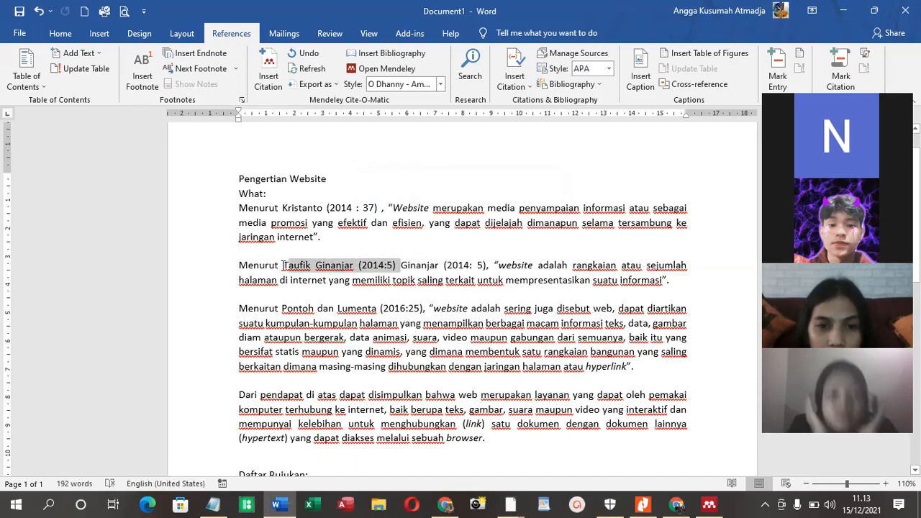
pyautogui.press('BackSpace')
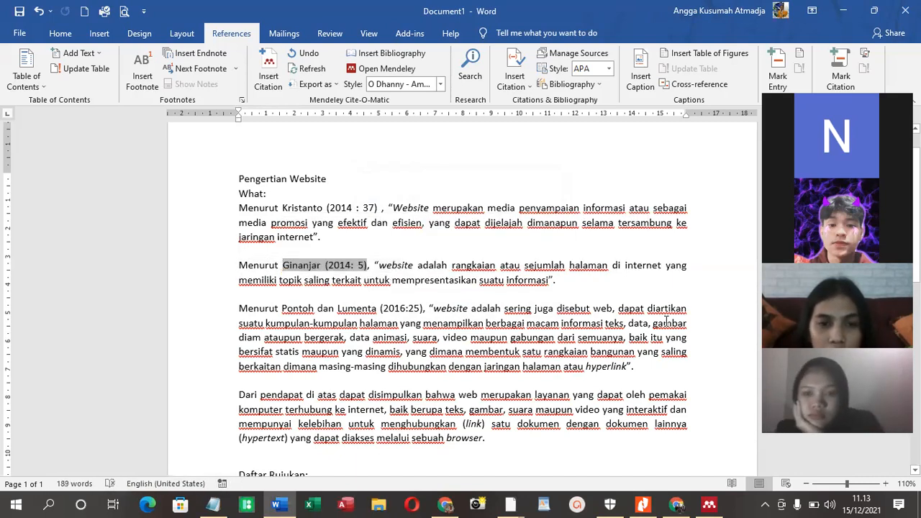
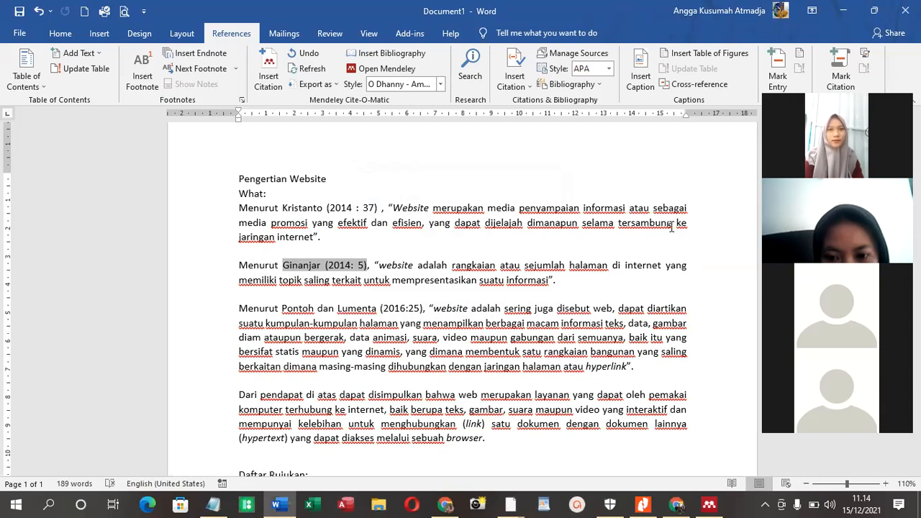
# Delete the third definition paragraph, the one cited with (2016:25), together with its blank line
pyautogui.click(316, 245)
pyautogui.scroll(1, 329, 259)
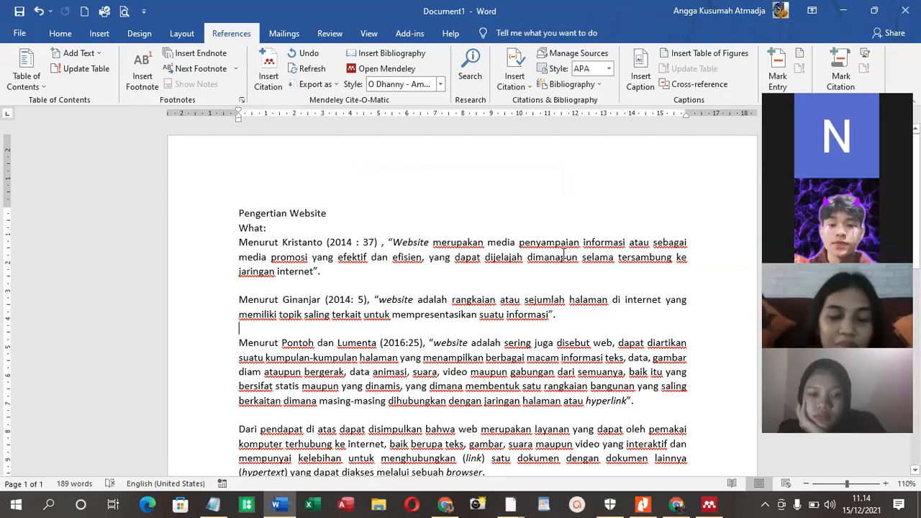
pyautogui.scroll(-1, 329, 324)
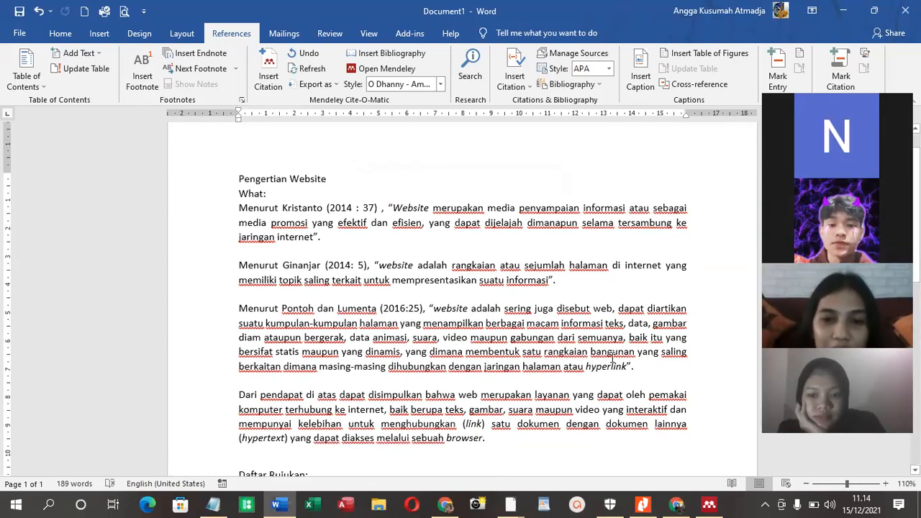
pyautogui.moveTo(642, 369); pyautogui.dragTo(208, 306)
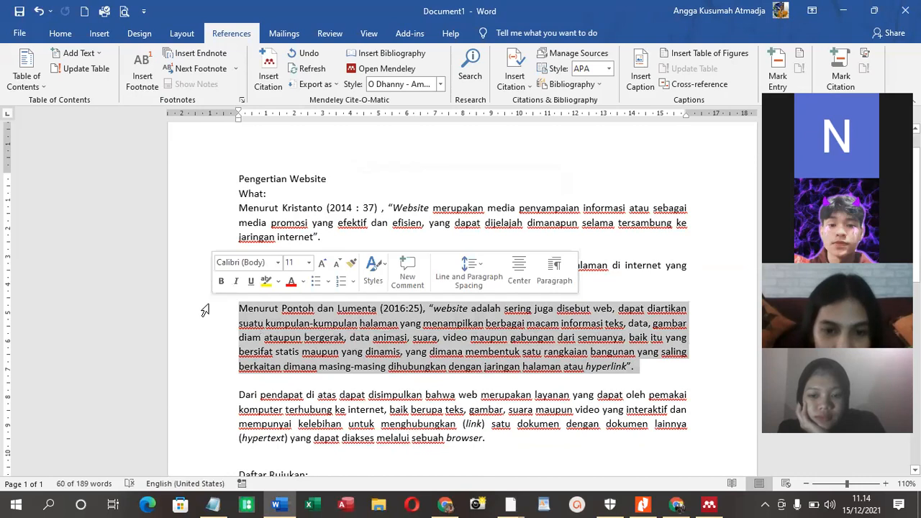
pyautogui.press('BackSpace')
pyautogui.press('BackSpace')
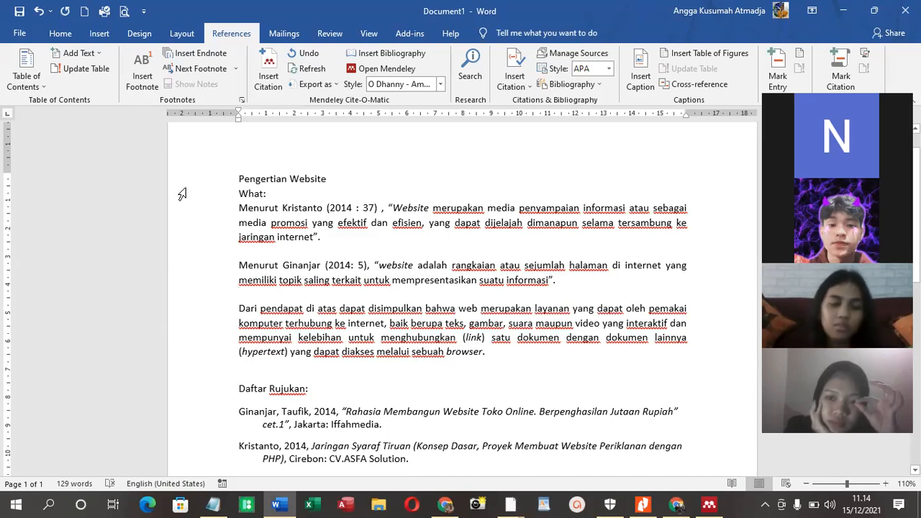
pyautogui.moveTo(282, 208); pyautogui.dragTo(377, 208)
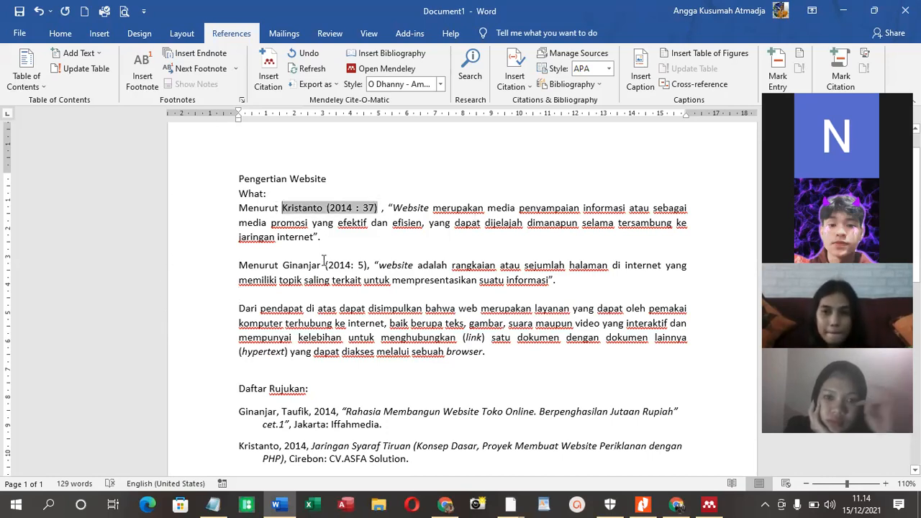
pyautogui.moveTo(282, 265); pyautogui.dragTo(368, 264)
pyautogui.click(297, 446)
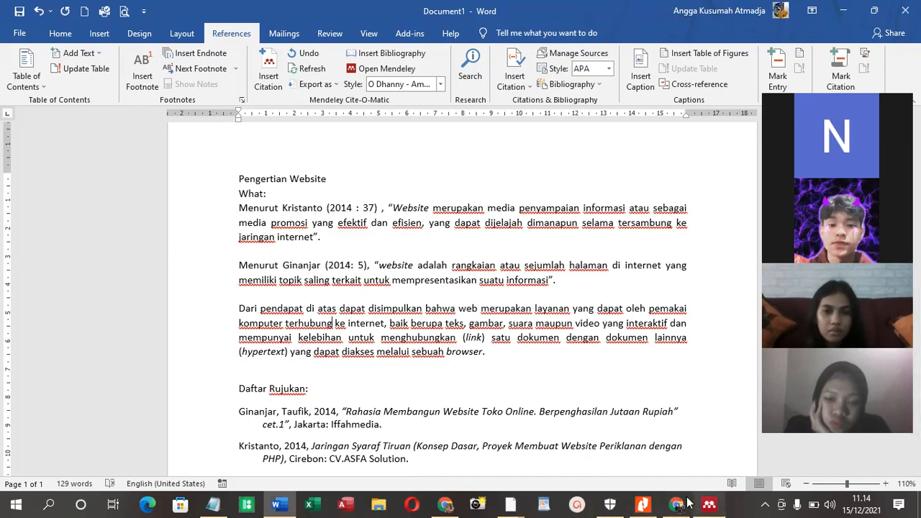
# Switch to Nitro Pro and look through the 164-355-1-PB journal article back to its title page
pyautogui.click(643, 504)
pyautogui.scroll(15, 482, 187)
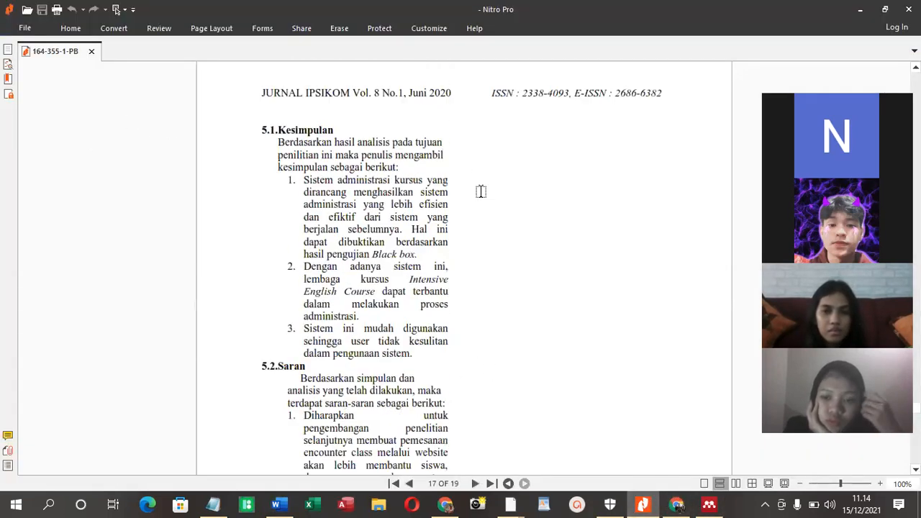
pyautogui.scroll(15, 478, 193)
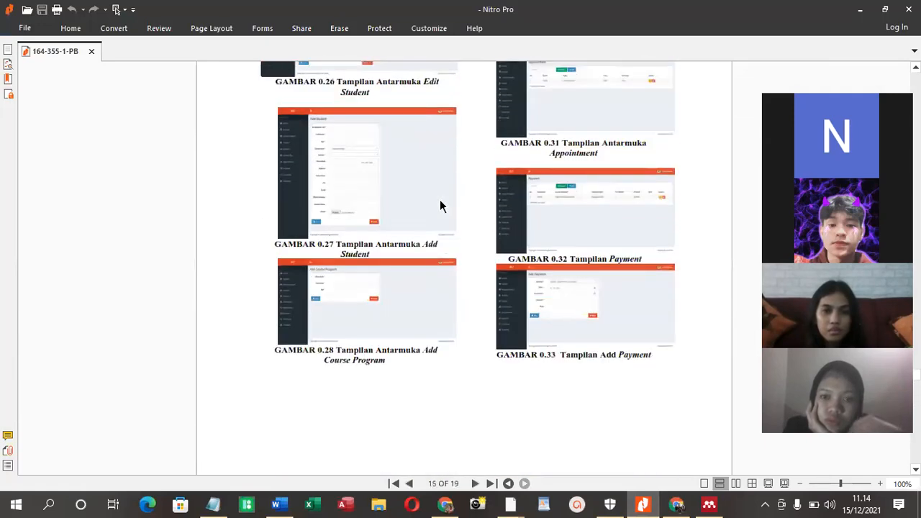
pyautogui.scroll(15, 414, 198)
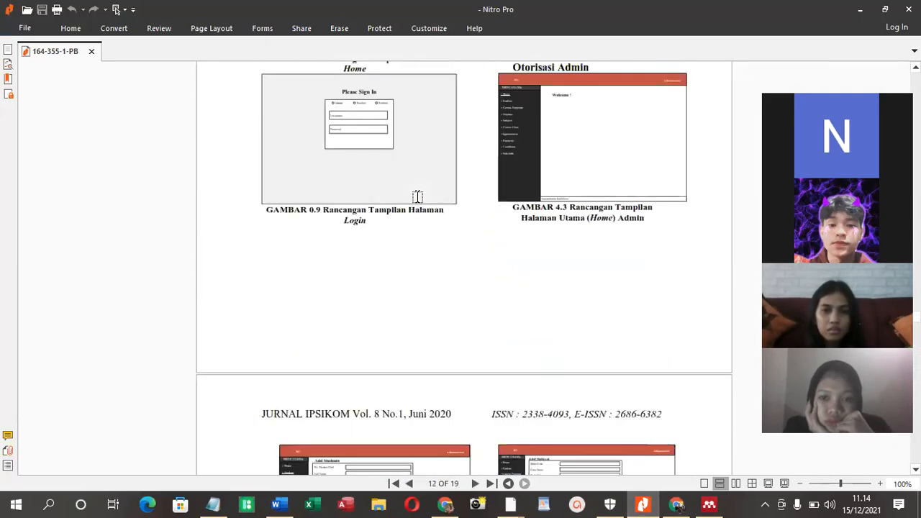
pyautogui.press('Home')
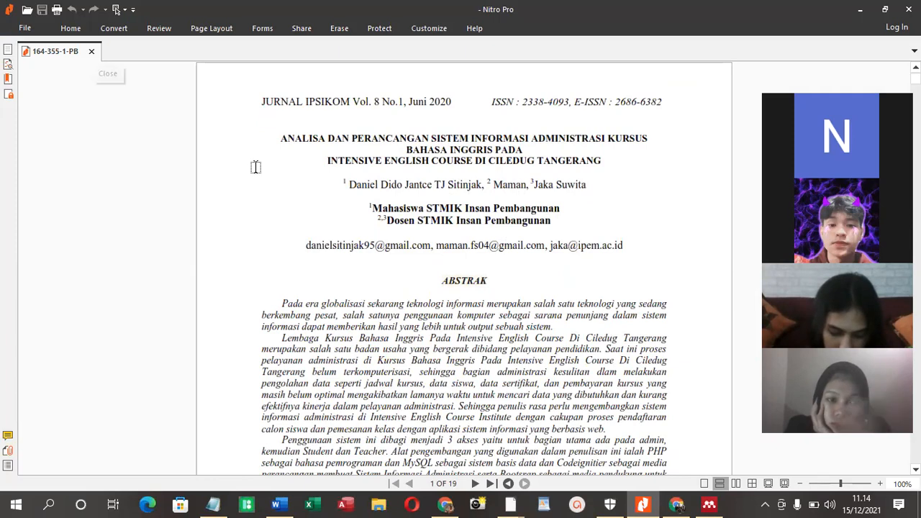
# Switch to Mendeley Desktop and move its window so that the entry details are fully in view
pyautogui.click(721, 503)
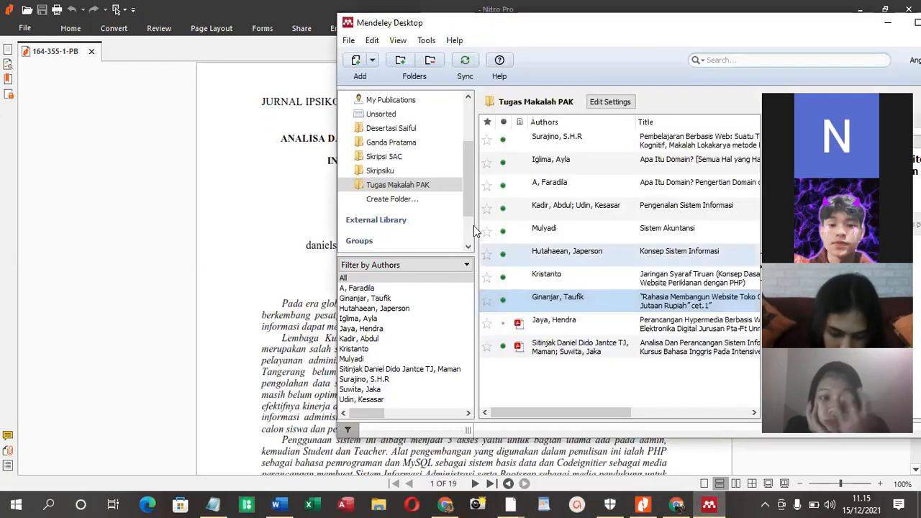
pyautogui.moveTo(586, 25); pyautogui.dragTo(402, 55)
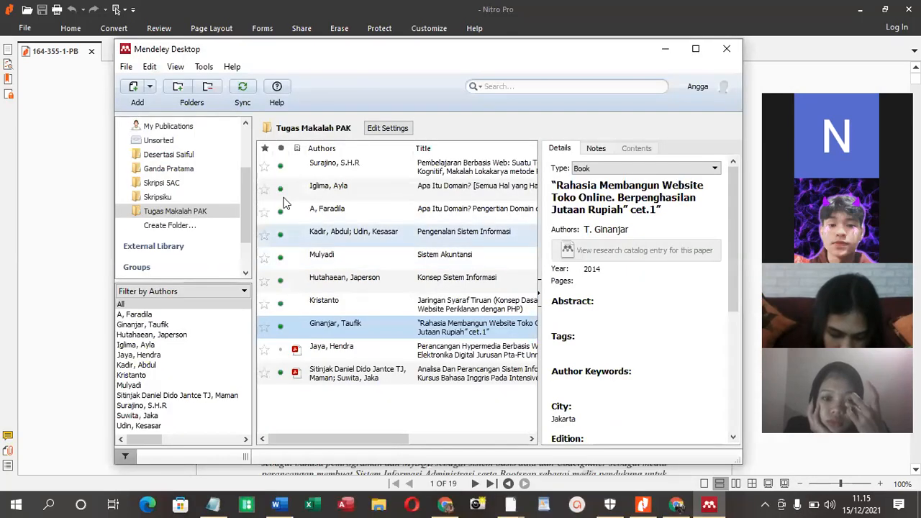
pyautogui.click(150, 87)
pyautogui.click(179, 151)
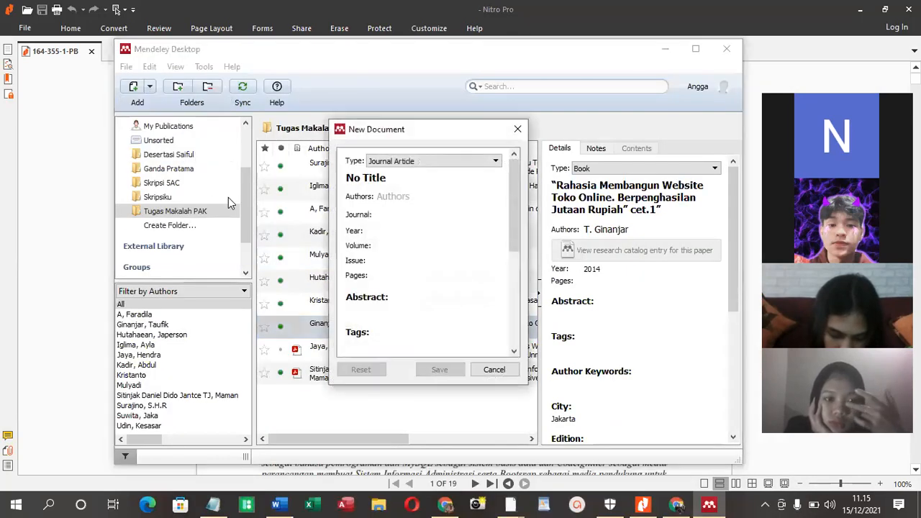
pyautogui.click(437, 162)
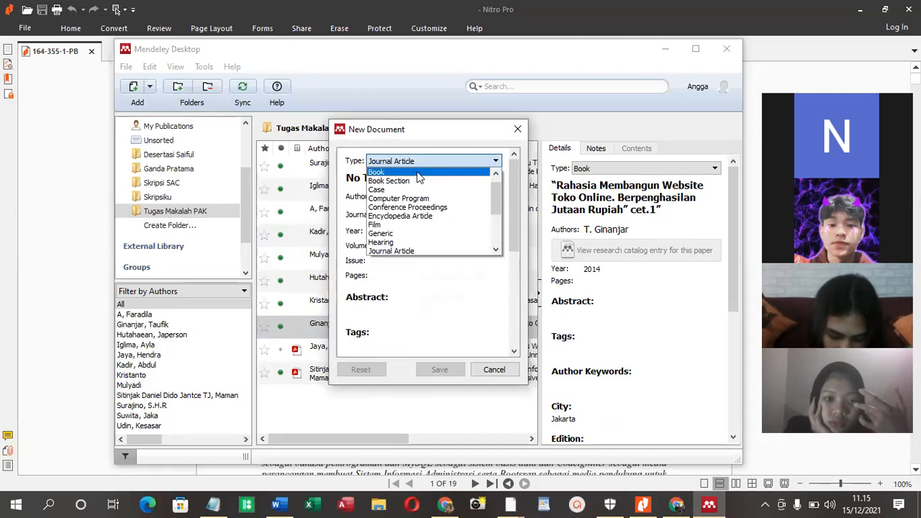
pyautogui.click(521, 135)
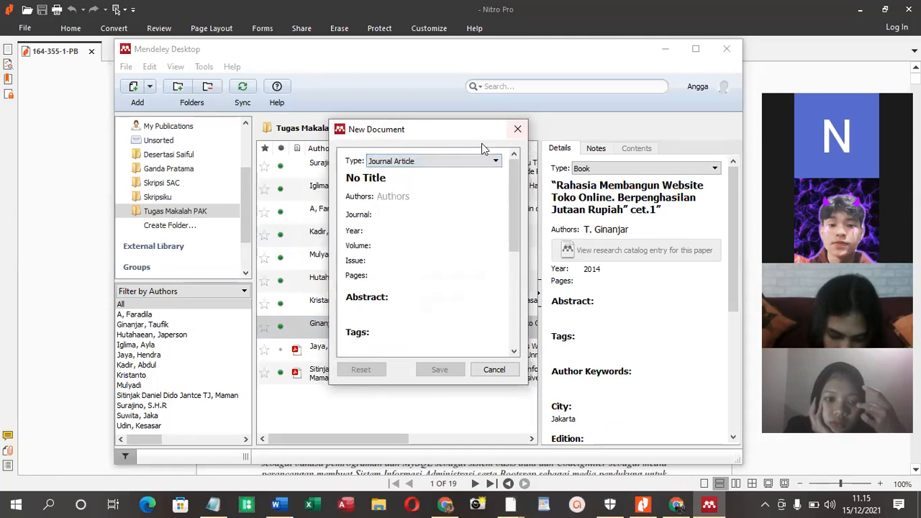
pyautogui.click(518, 130)
# Add the PDF file 164-355-1-PB from the Desktop to the "Tugas Makalah PAK" folder
pyautogui.click(149, 87)
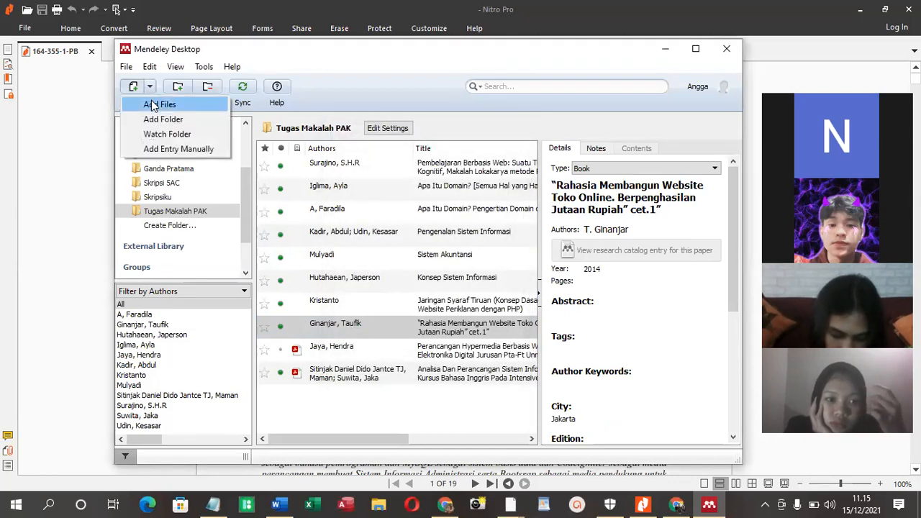
pyautogui.click(151, 105)
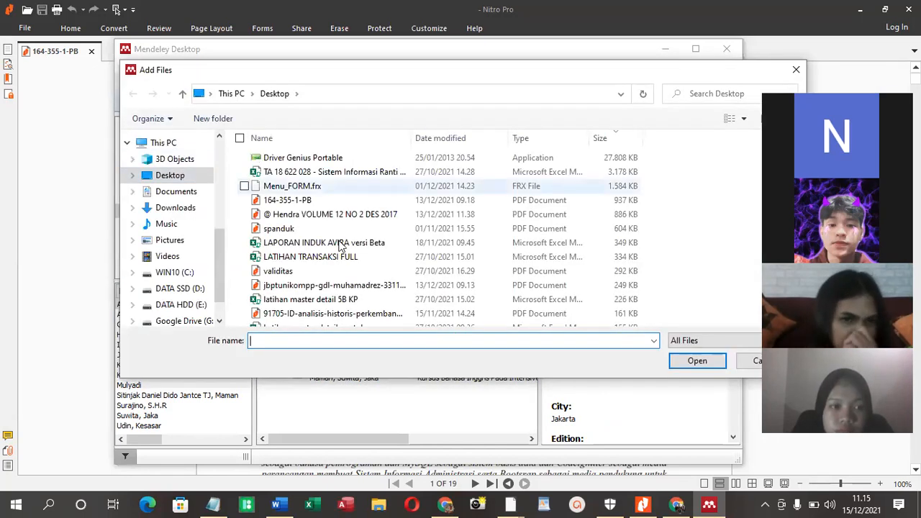
pyautogui.click(277, 200)
pyautogui.click(695, 360)
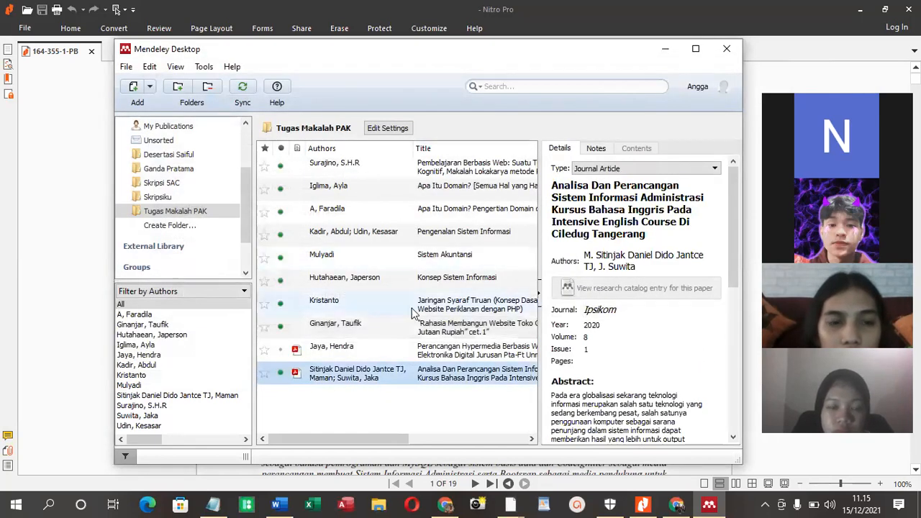
# Examine the bibliographic details of the added journal article and view its attached file 164-355-1-PB.pdf
pyautogui.scroll(-8, 598, 203)
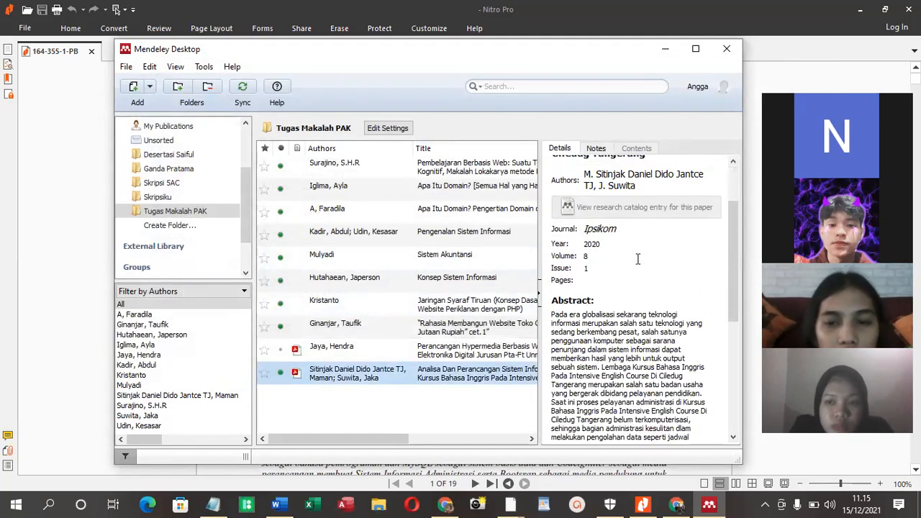
pyautogui.scroll(-3, 638, 259)
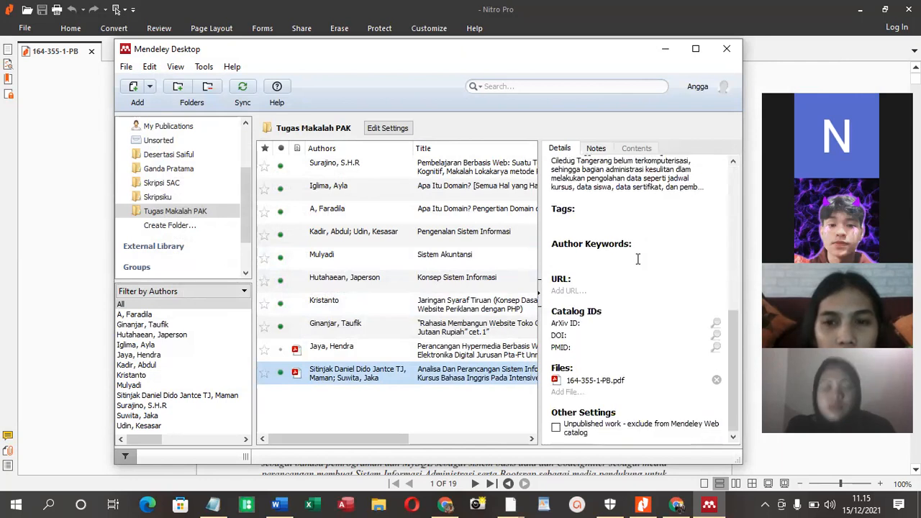
pyautogui.scroll(6, 638, 259)
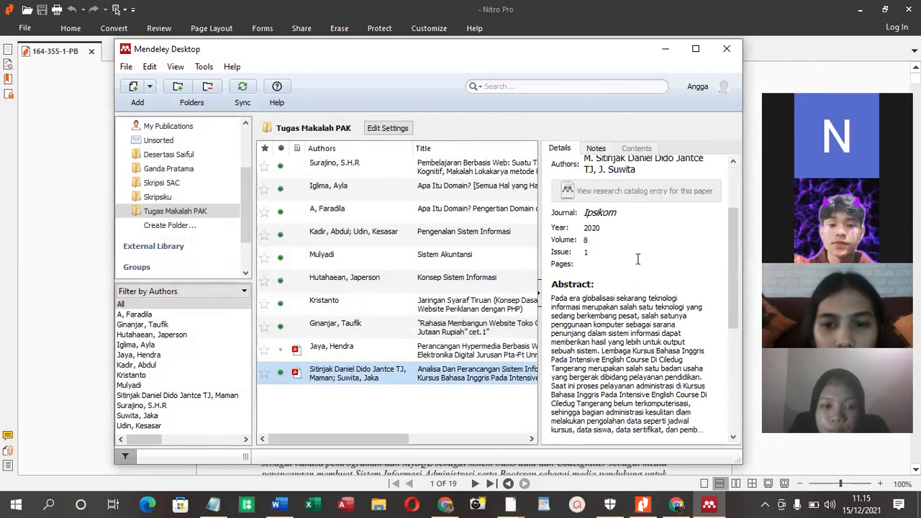
pyautogui.scroll(3, 638, 264)
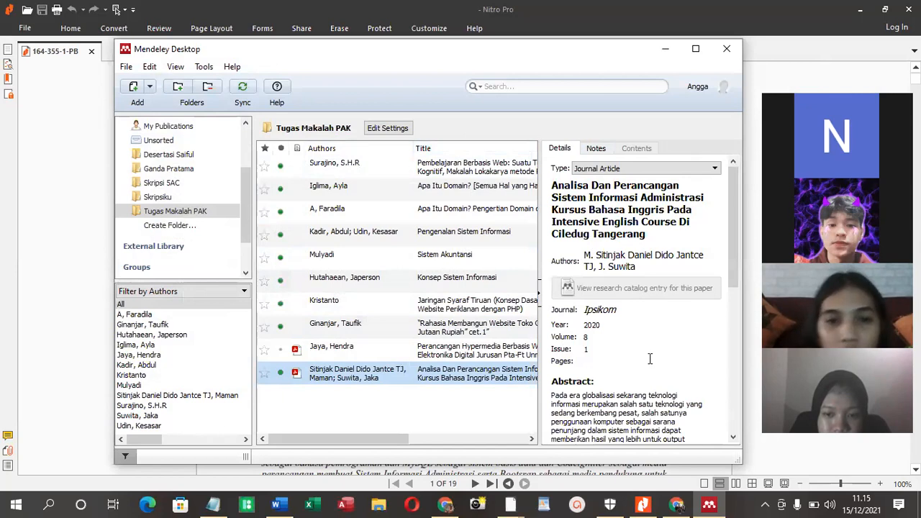
pyautogui.scroll(-10, 603, 382)
pyautogui.click(584, 383)
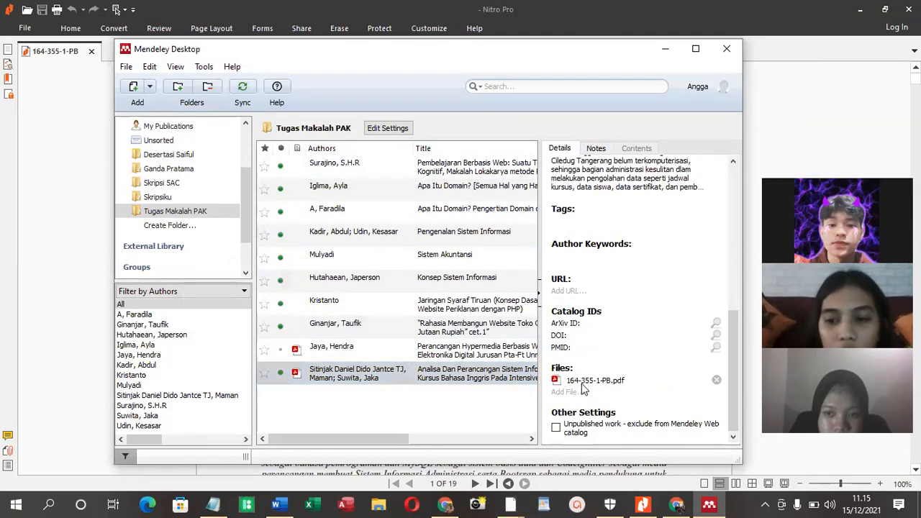
pyautogui.scroll(-10, 374, 247)
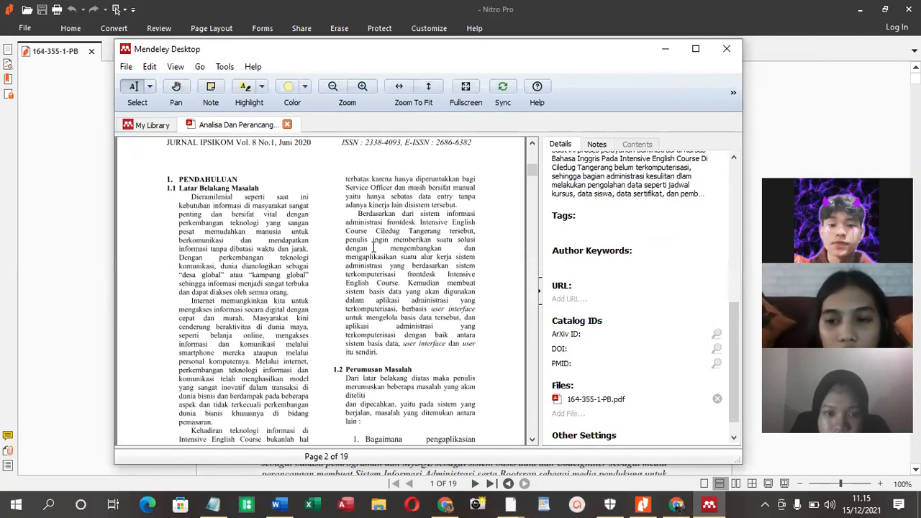
pyautogui.click(287, 125)
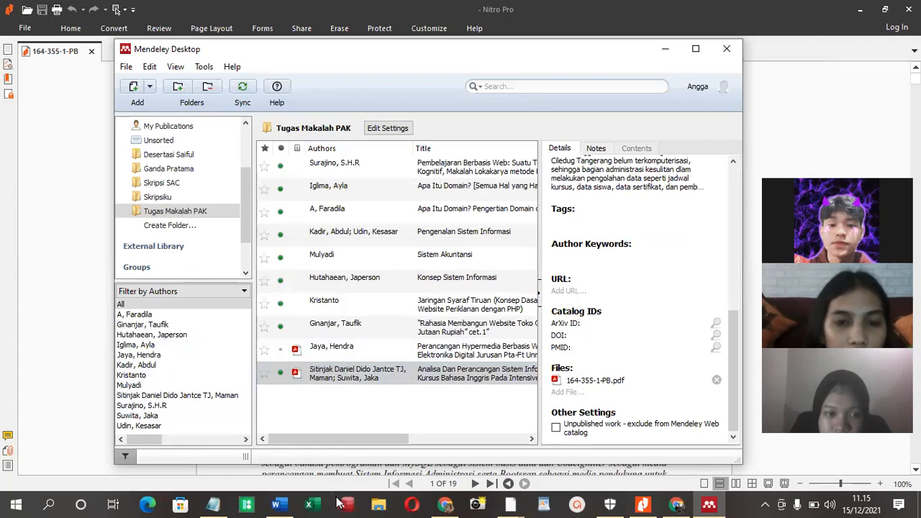
# Switch to Word and insert the Mendeley citation for "Analisa Dan Perancangan Sistem Informasi Administrasi Kursus Bahasa Inggris" before "Dari pendapat di atas"
pyautogui.click(277, 504)
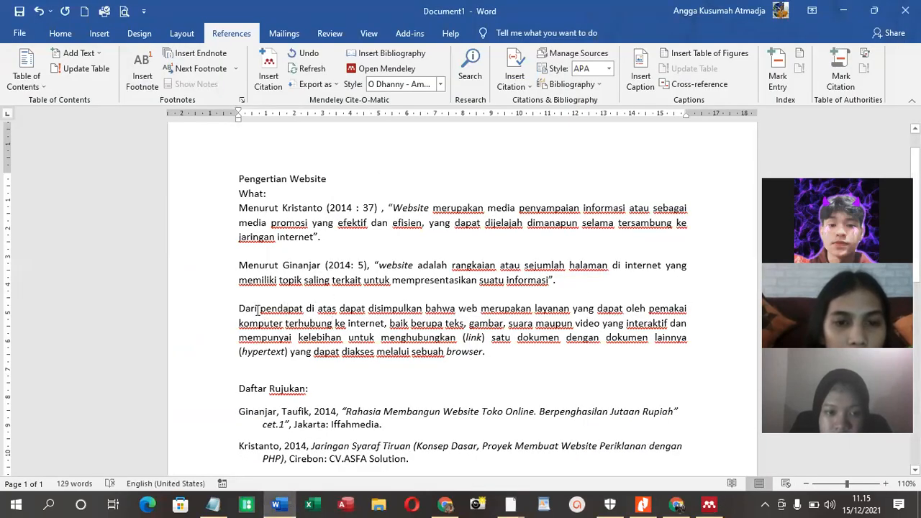
pyautogui.click(269, 72)
pyautogui.click(348, 348)
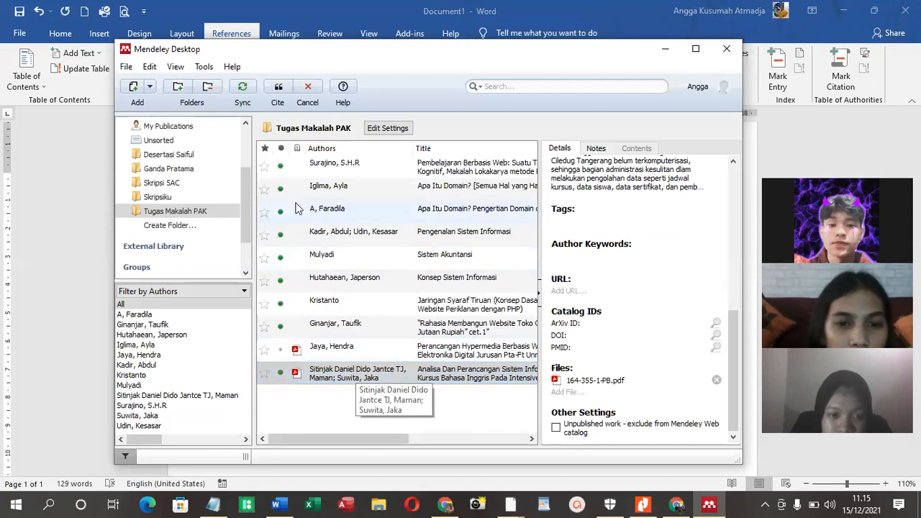
pyautogui.click(279, 87)
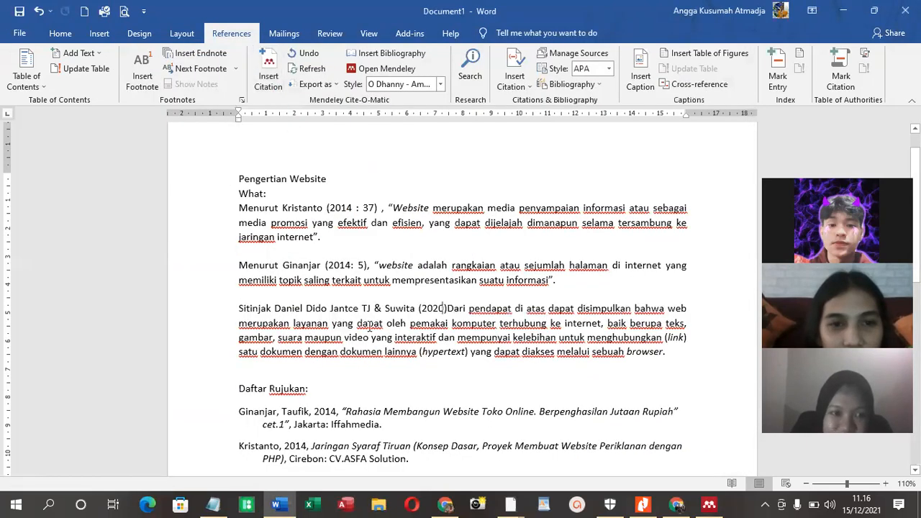
# Add "Menurut" before the new citation and delete "Dari pendapat di atas dapat disimpulkan bahwa web" after it
pyautogui.click(241, 309)
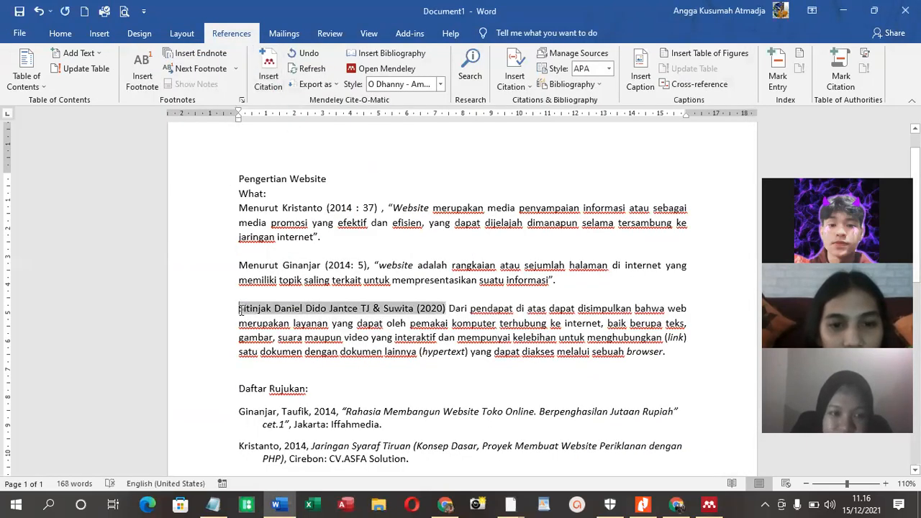
pyautogui.write('Menurut')
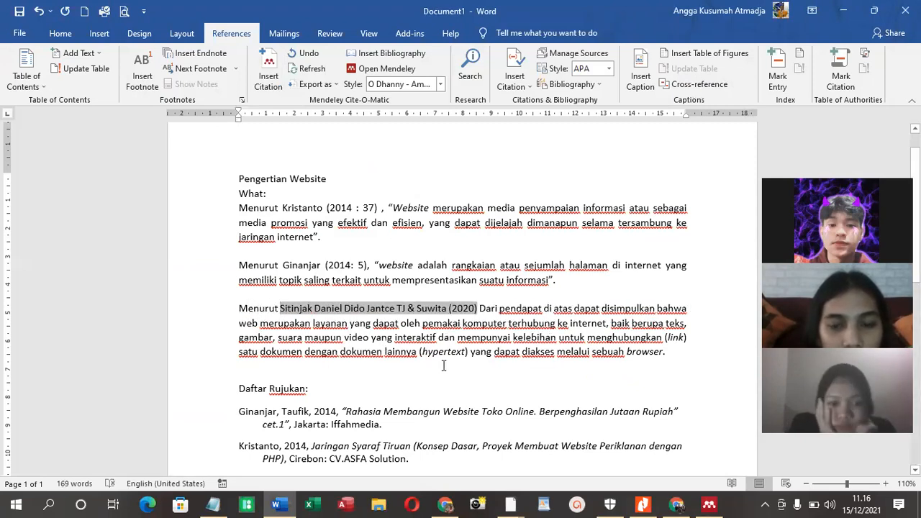
pyautogui.click(498, 308)
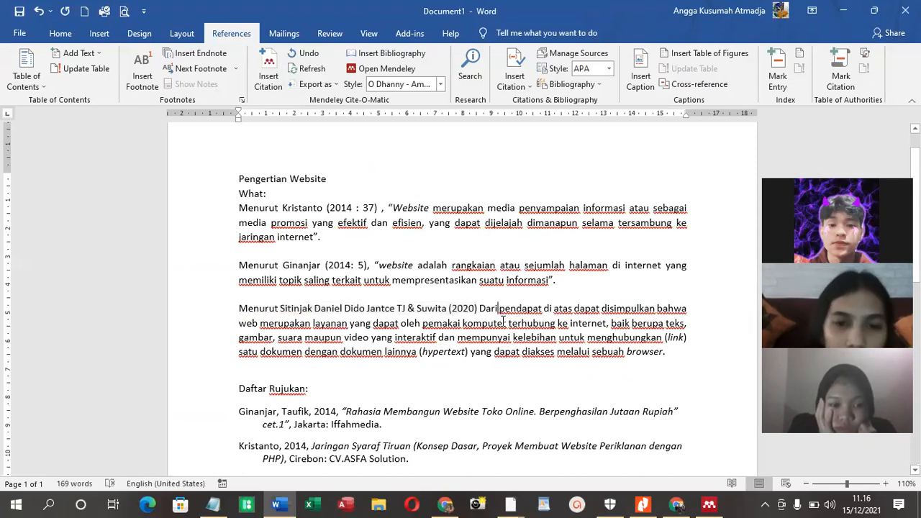
pyautogui.moveTo(695, 309); pyautogui.dragTo(480, 308)
pyautogui.press('Delete')
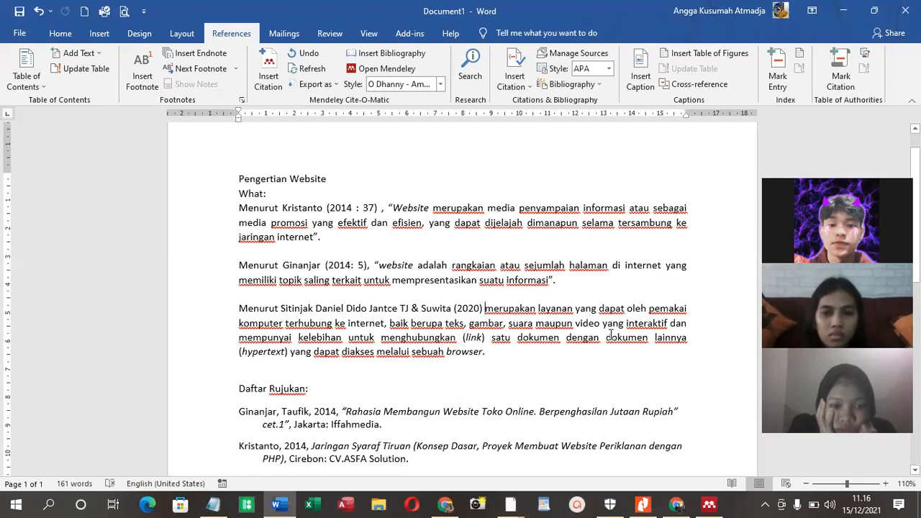
# Start a new paragraph below the third website definition with "Berdasarkan kesimpulan diatas maka"
pyautogui.press('Return')
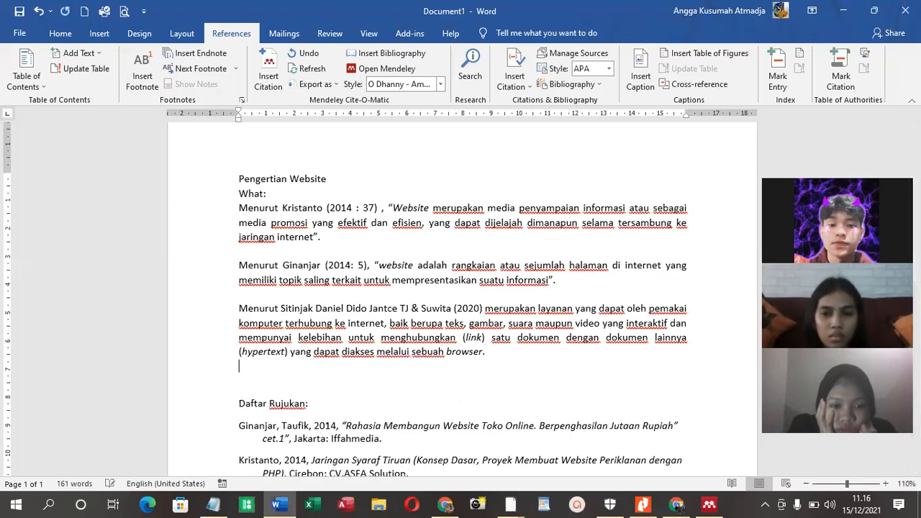
pyautogui.press('Return')
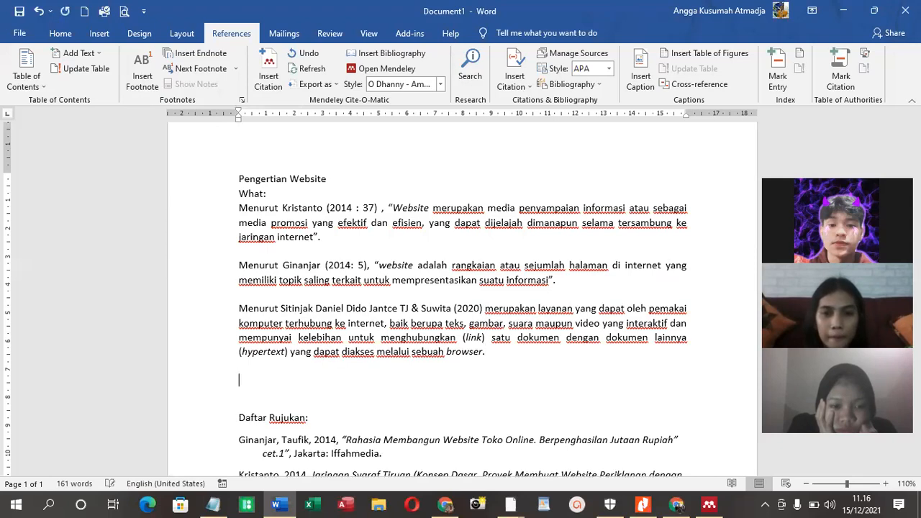
pyautogui.write('Berdasarkan kesimpulan diatas maka ')
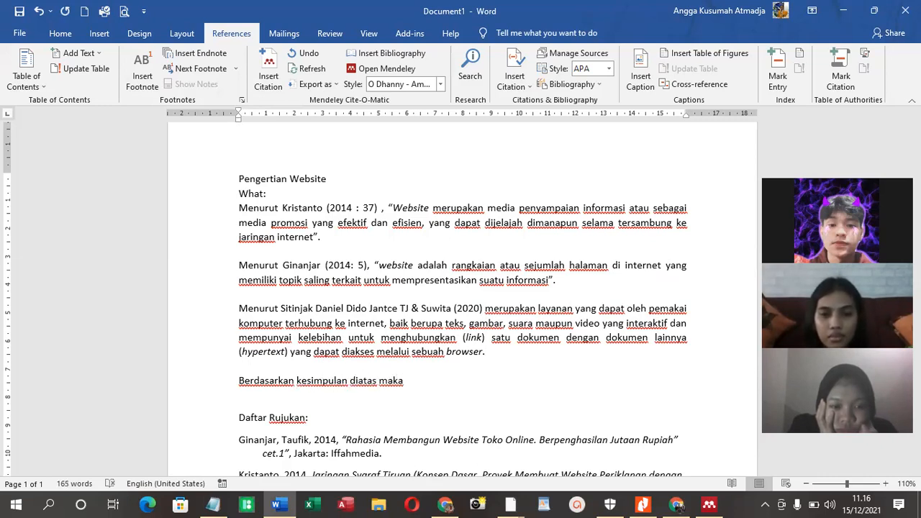
pyautogui.write('dapat saya simpul')
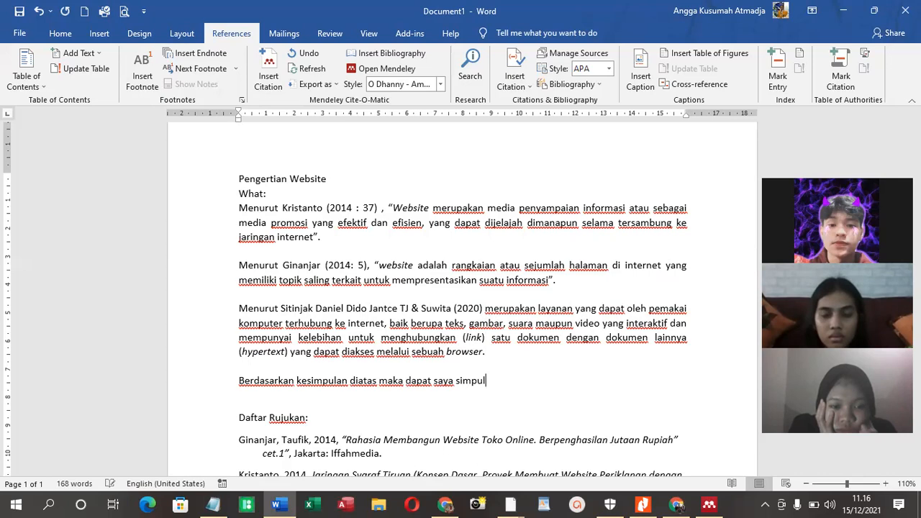
pyautogui.press('BackSpace')
pyautogui.press('BackSpace')
pyautogui.press('BackSpace')
pyautogui.press('BackSpace')
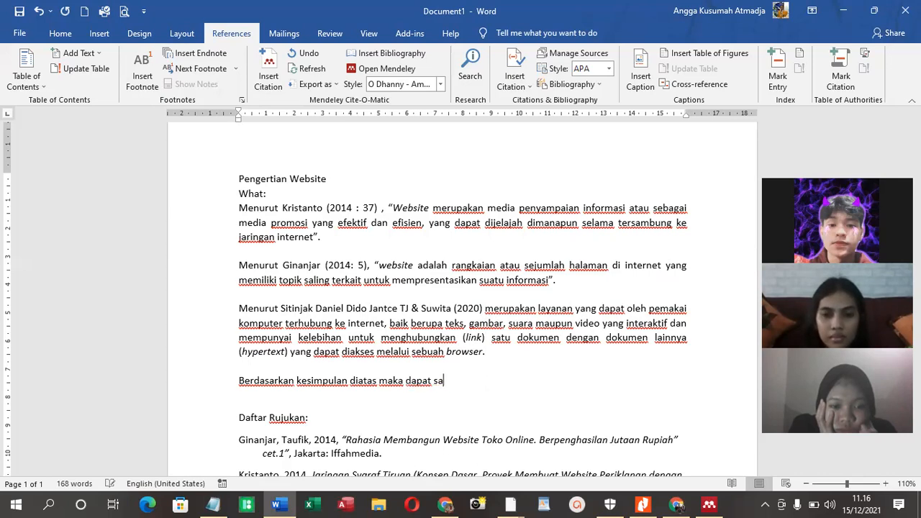
pyautogui.press('BackSpace')
pyautogui.press('BackSpace')
pyautogui.press('BackSpace')
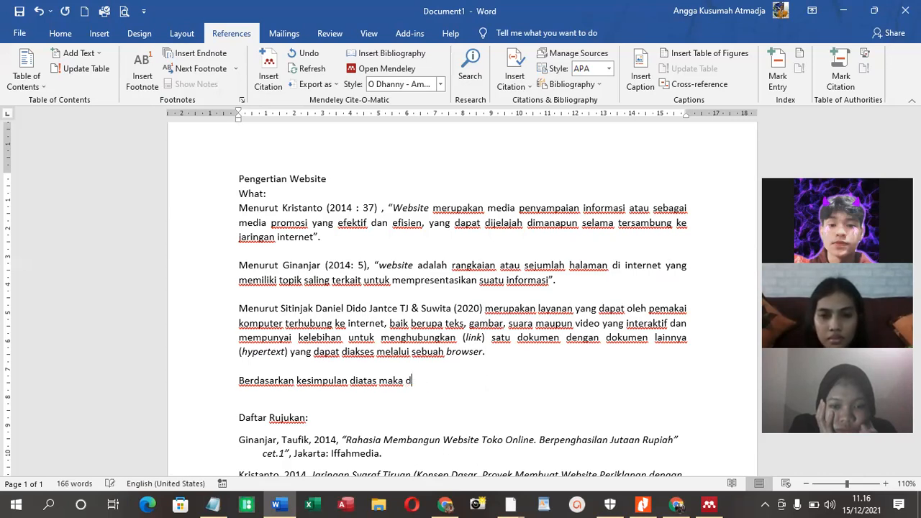
# Complete the conclusion sentence with "website adalah halaman web yang diakses secara online." and add an empty line below it
pyautogui.write('te')
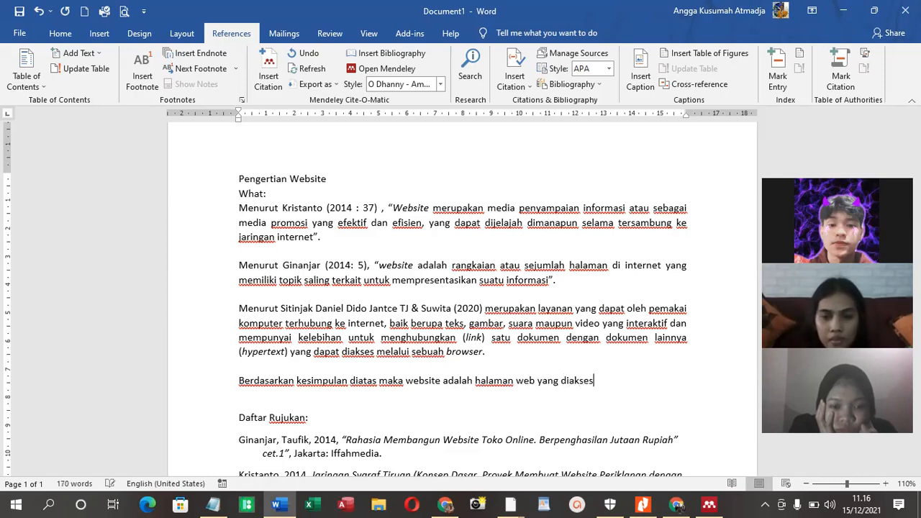
pyautogui.write('o')
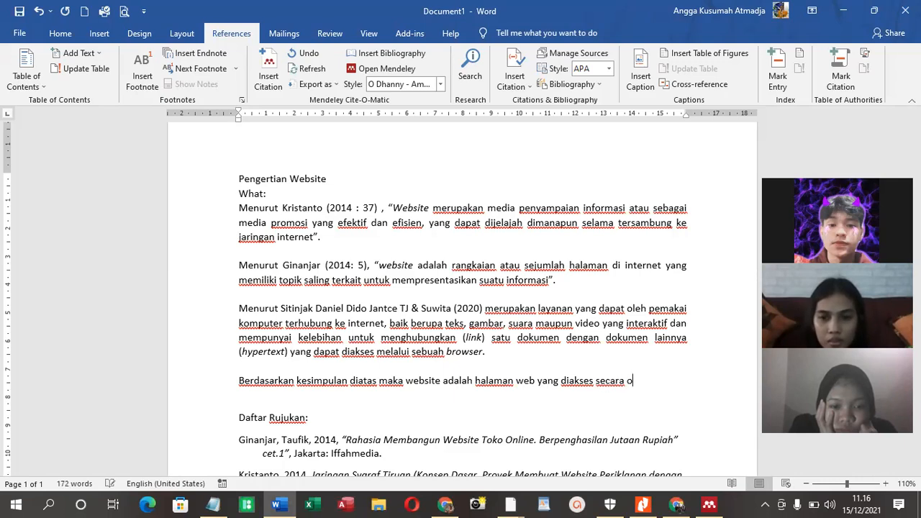
pyautogui.write('nline.')
pyautogui.press('Return')
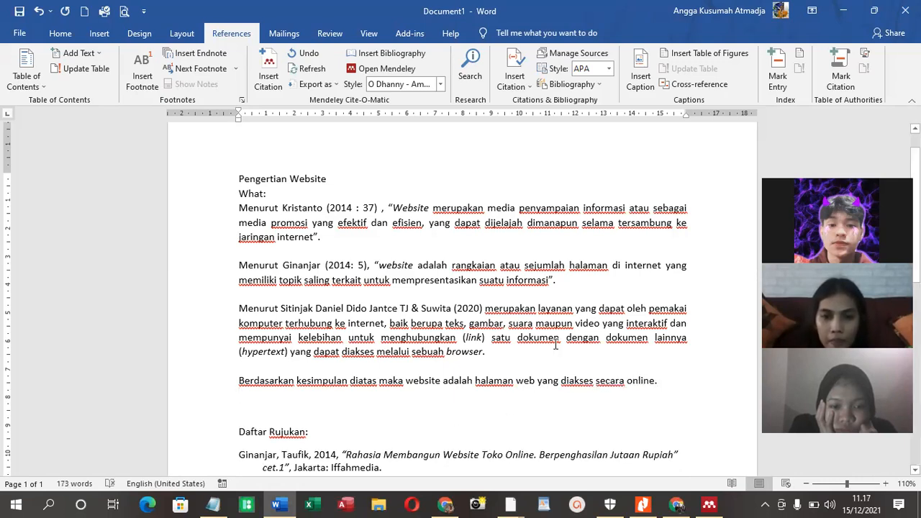
# Compare the in-text citations in the website definitions with the entries listed under "Daftar Rujukan:"
pyautogui.scroll(-4, 586, 289)
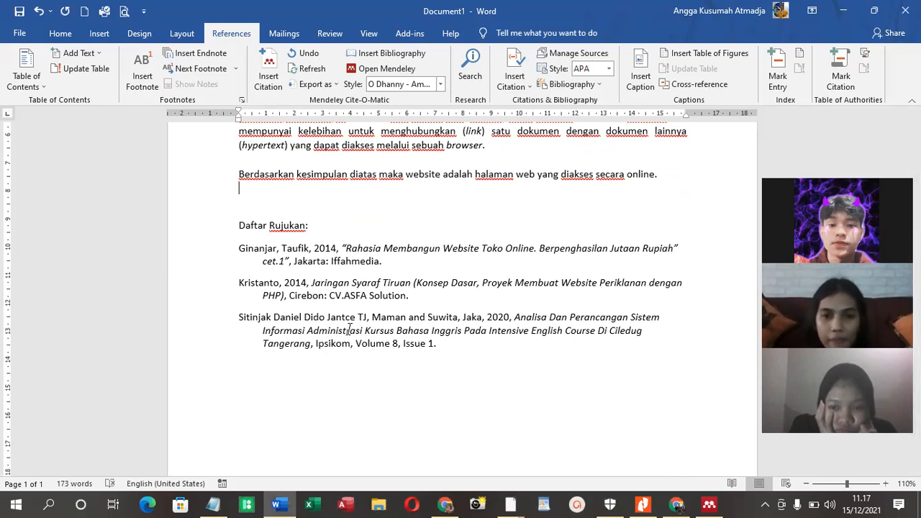
pyautogui.scroll(2, 377, 229)
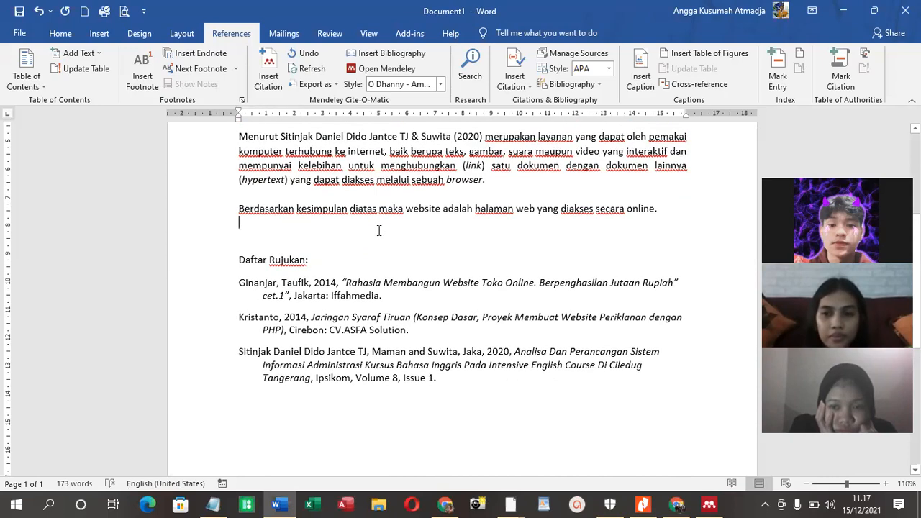
pyautogui.scroll(1, 383, 259)
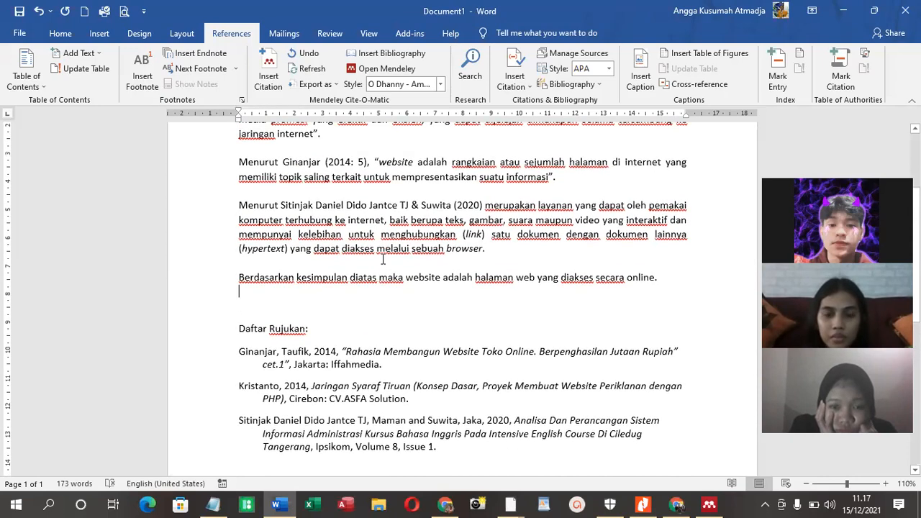
pyautogui.scroll(3, 381, 245)
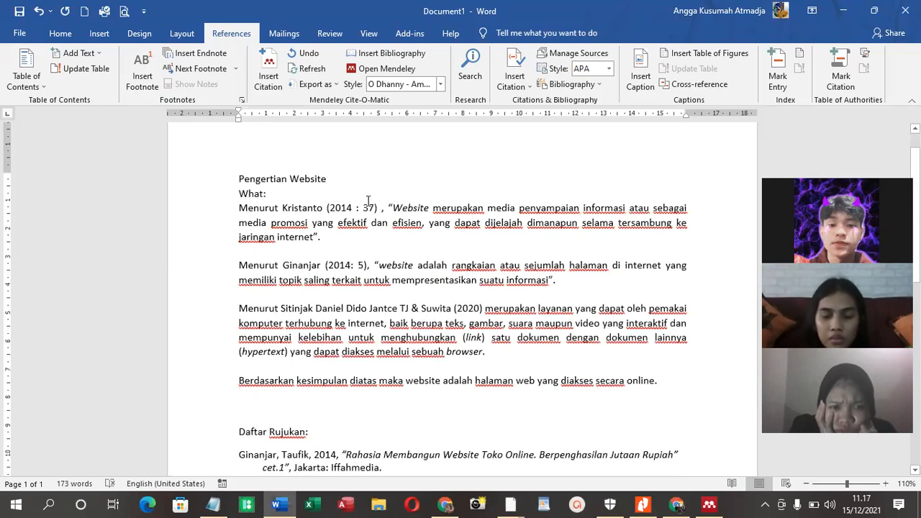
pyautogui.moveTo(369, 207); pyautogui.dragTo(282, 208)
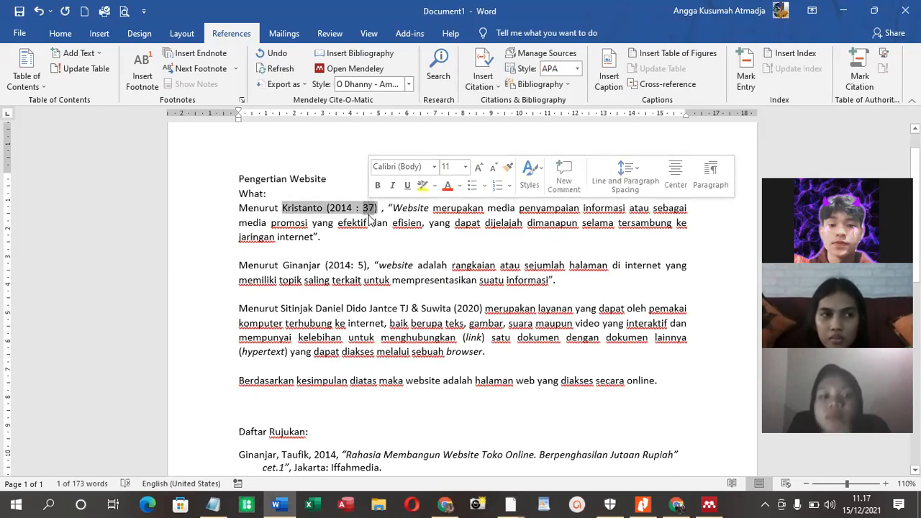
pyautogui.click(361, 211)
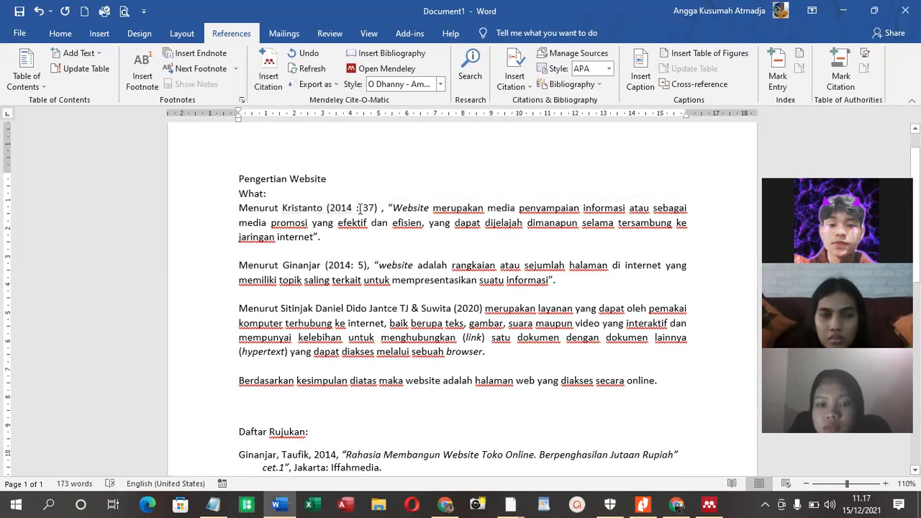
pyautogui.scroll(-2, 503, 359)
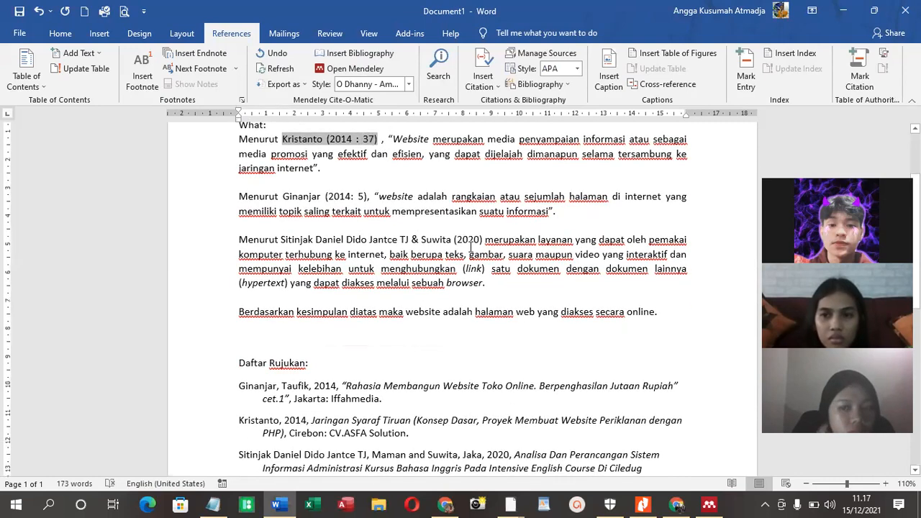
# Switch to Mendeley, view the document types offered for a manually added entry, and return to the Word paper
pyautogui.hotkey('alt', 'Tab')
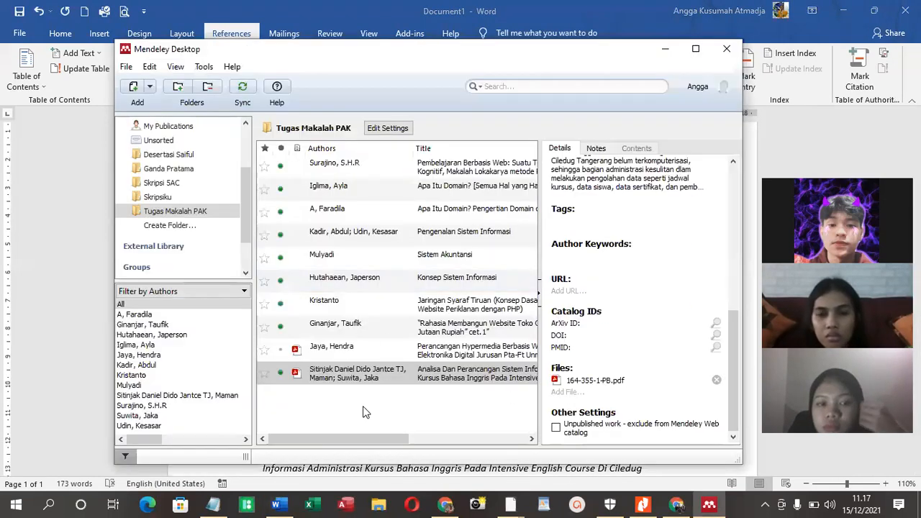
pyautogui.scroll(4, 623, 204)
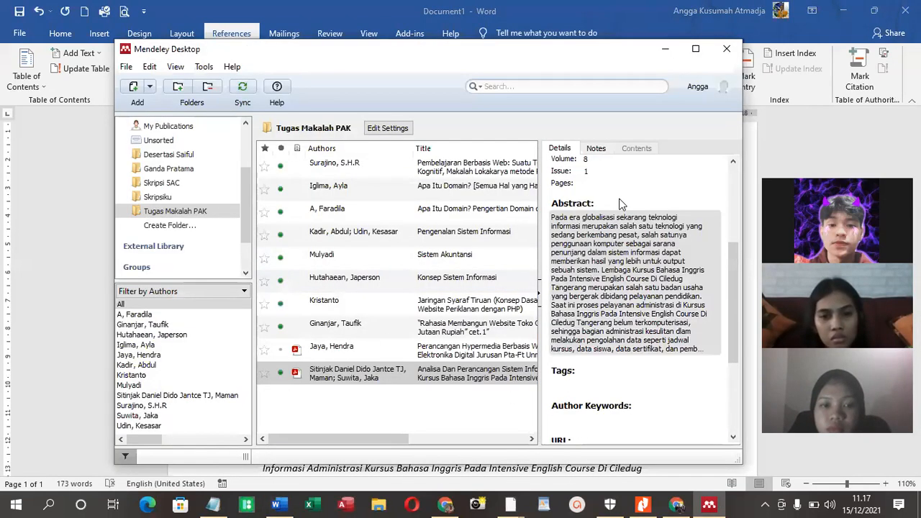
pyautogui.click(150, 87)
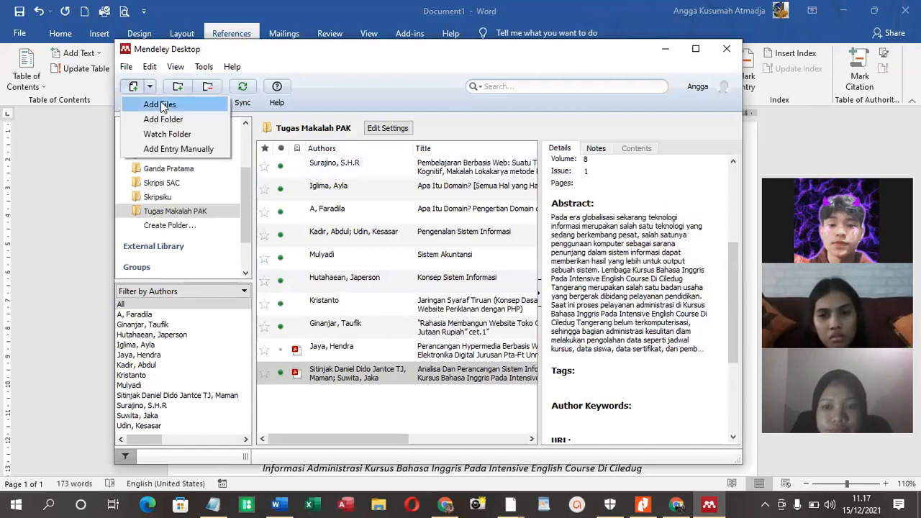
pyautogui.click(185, 148)
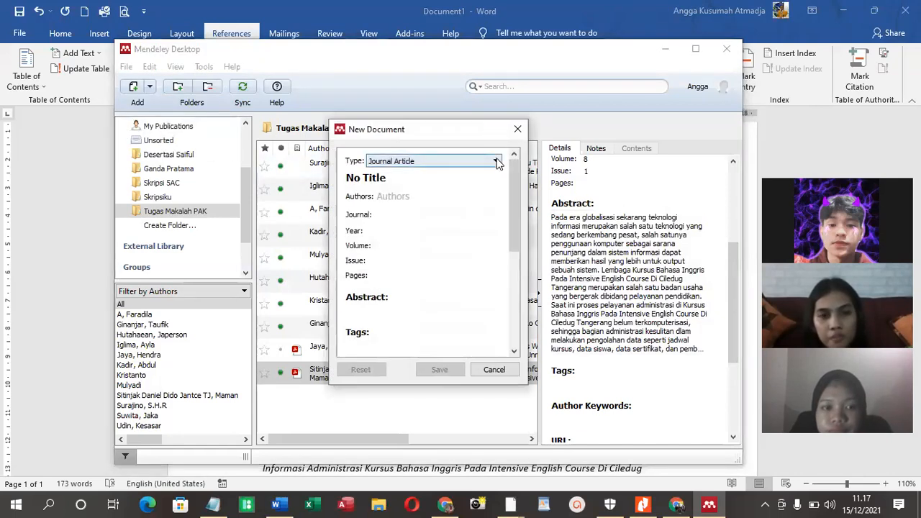
pyautogui.click(494, 161)
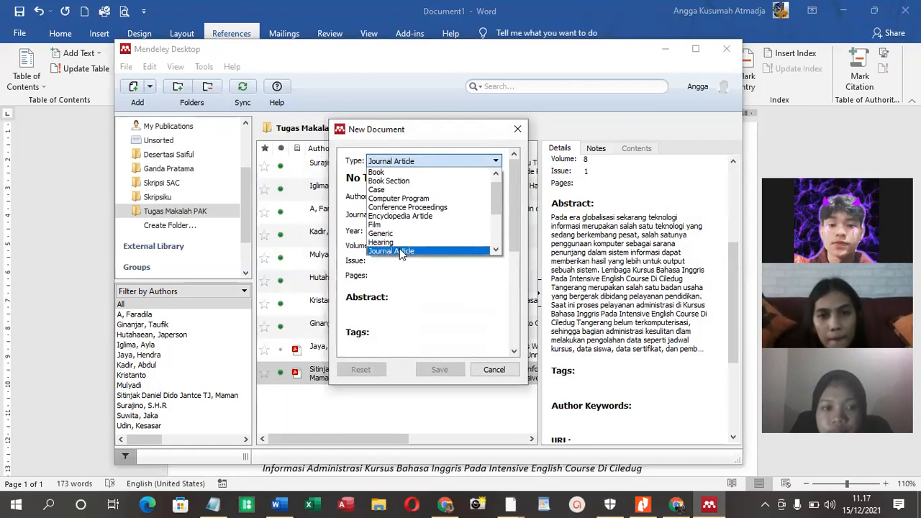
pyautogui.click(69, 207)
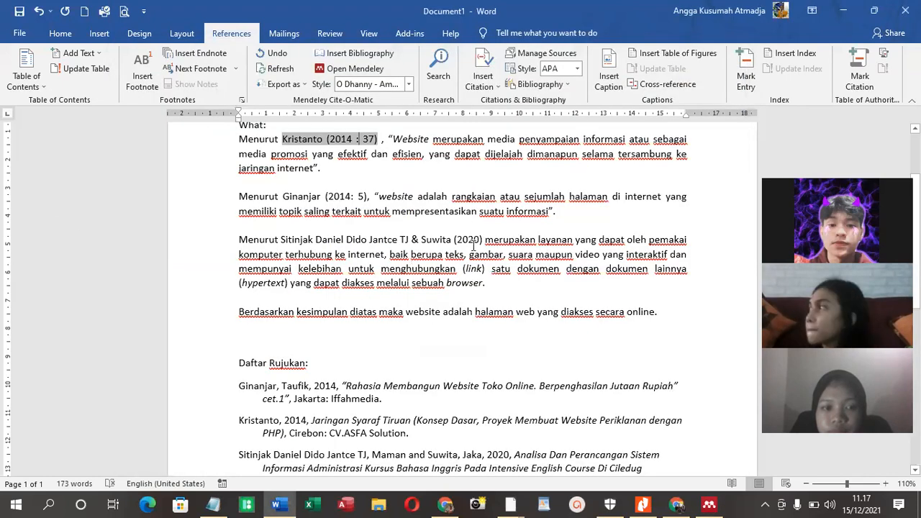
pyautogui.click(474, 246)
pyautogui.click(507, 339)
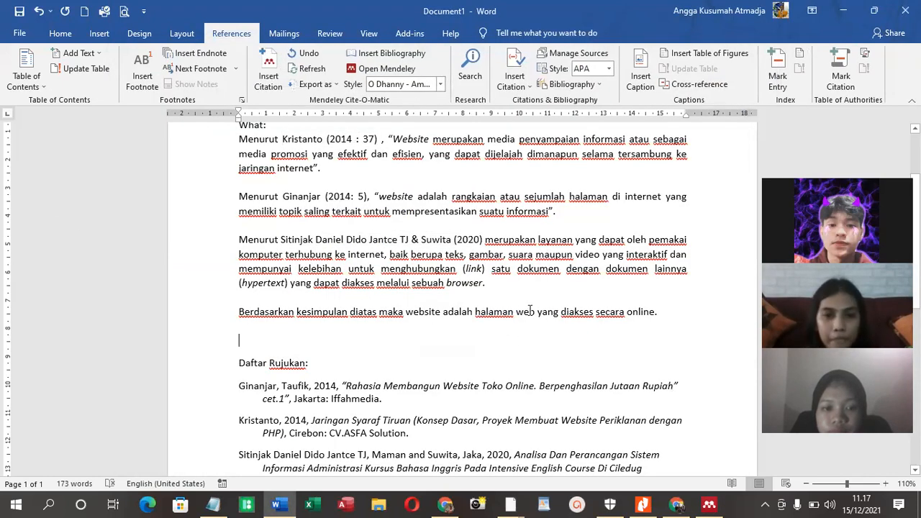
pyautogui.click(525, 302)
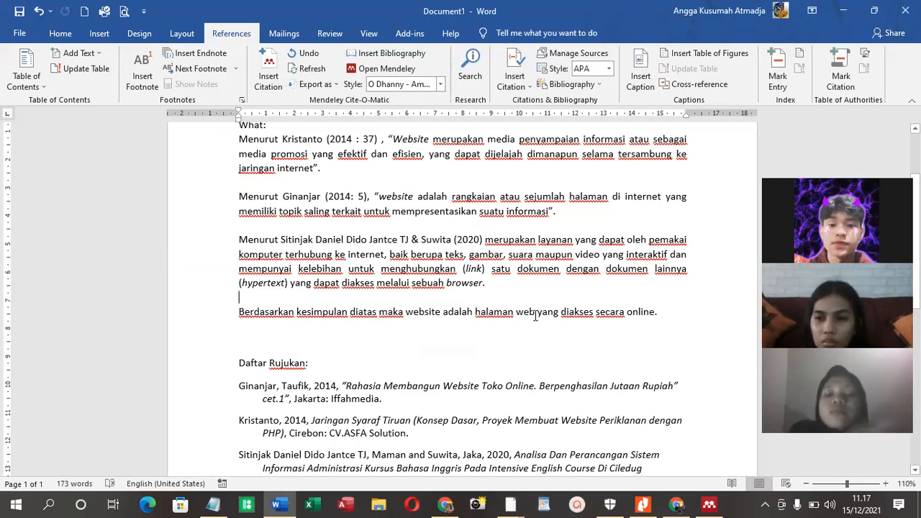
# Switch to Chrome and search Google for "website adalah"
pyautogui.click(677, 503)
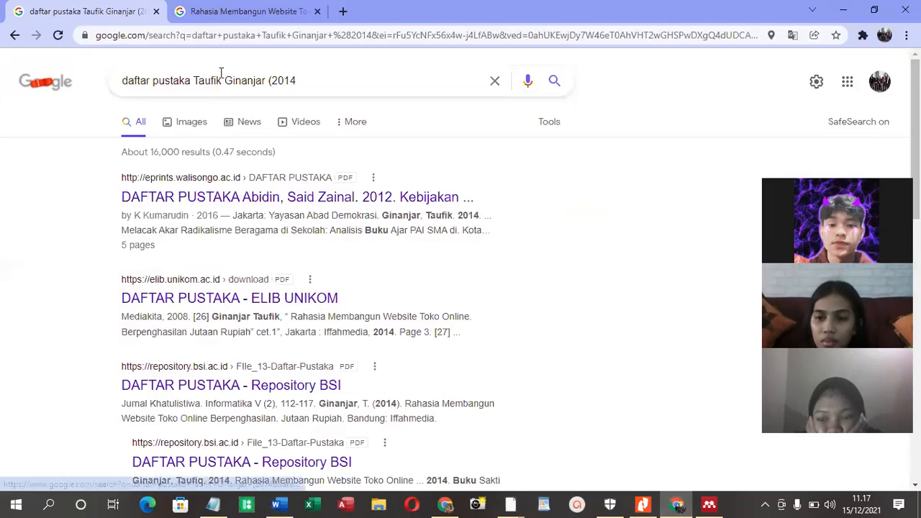
pyautogui.click(240, 36)
pyautogui.write('webs')
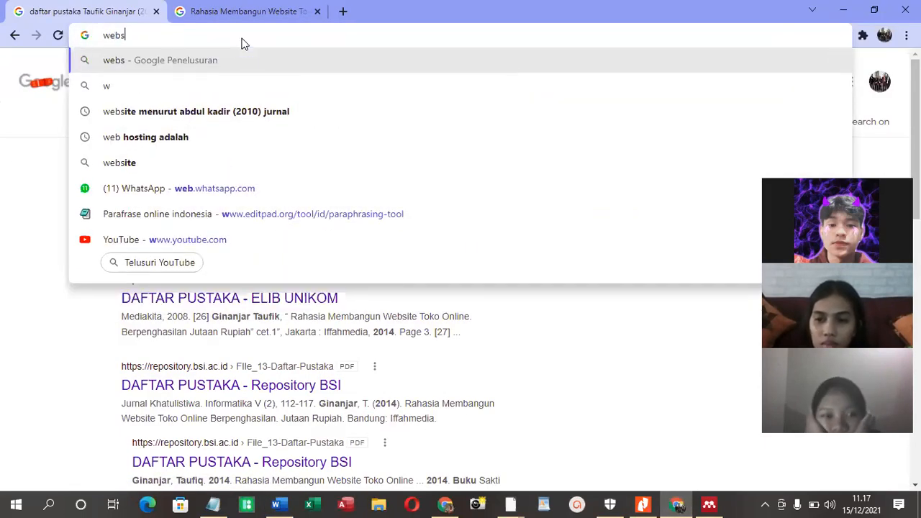
pyautogui.write('ite adalah')
pyautogui.press('Return')
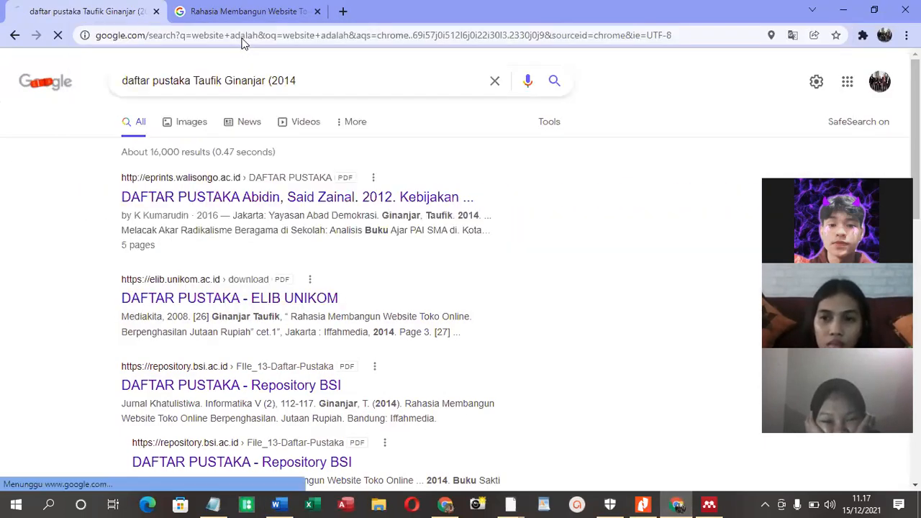
# Open the sekawanmedia.co.id result "Website: Pengertian, Fungsi, Jenis, Manfaat, dan Cara Membuat" in a new tab and select its web address
pyautogui.scroll(-1, 175, 164)
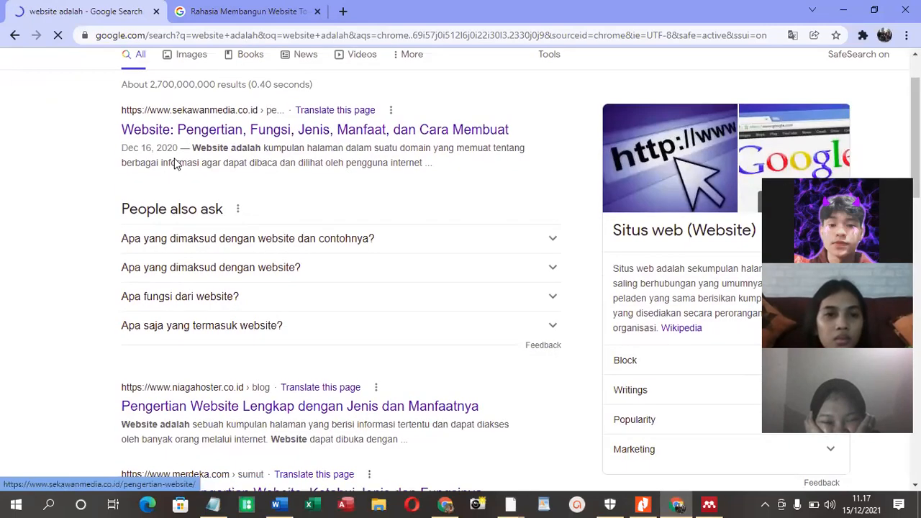
pyautogui.rightClick(223, 137)
pyautogui.click(248, 144)
pyautogui.click(230, 10)
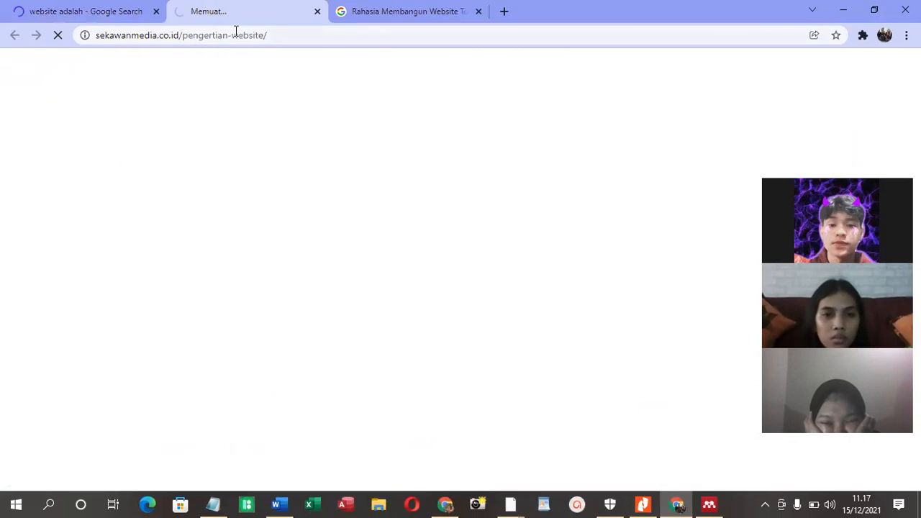
pyautogui.click(150, 36)
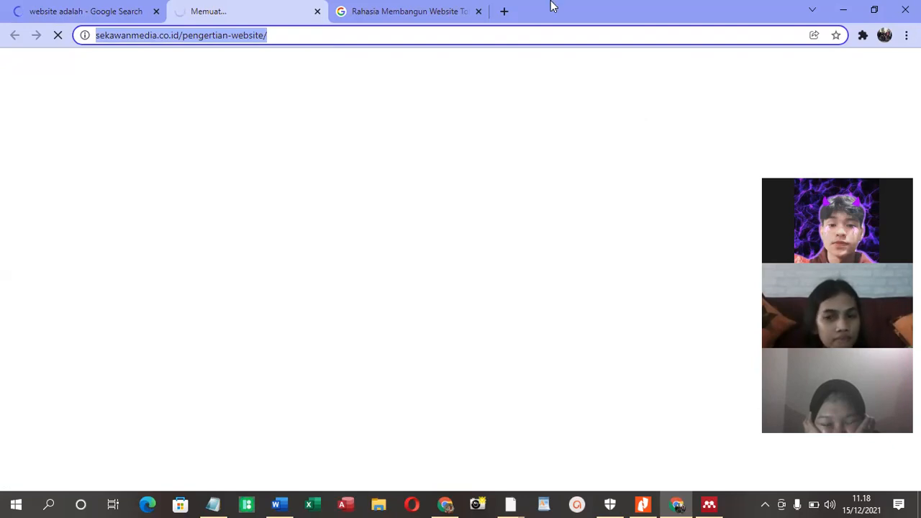
# Try to open the sekawanmedia.co.id article in the search tab and go back to the "website adalah" results
pyautogui.click(93, 10)
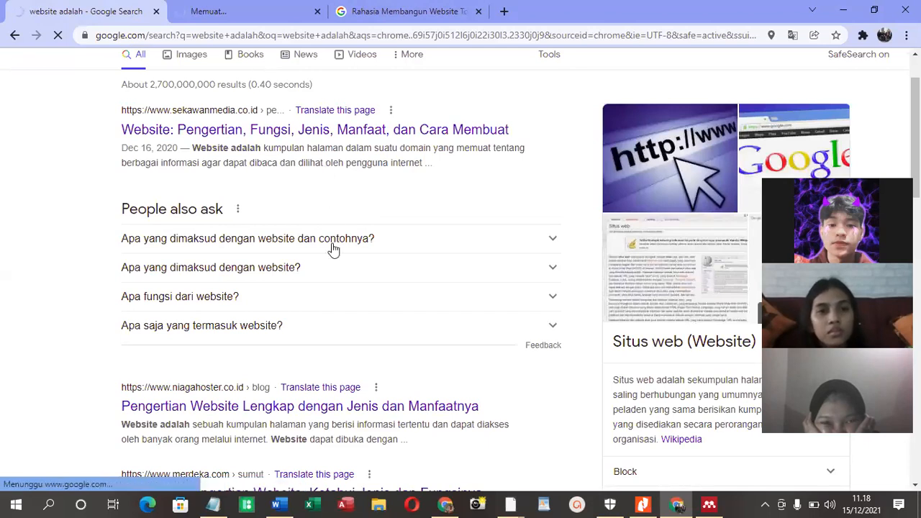
pyautogui.scroll(-1, 305, 185)
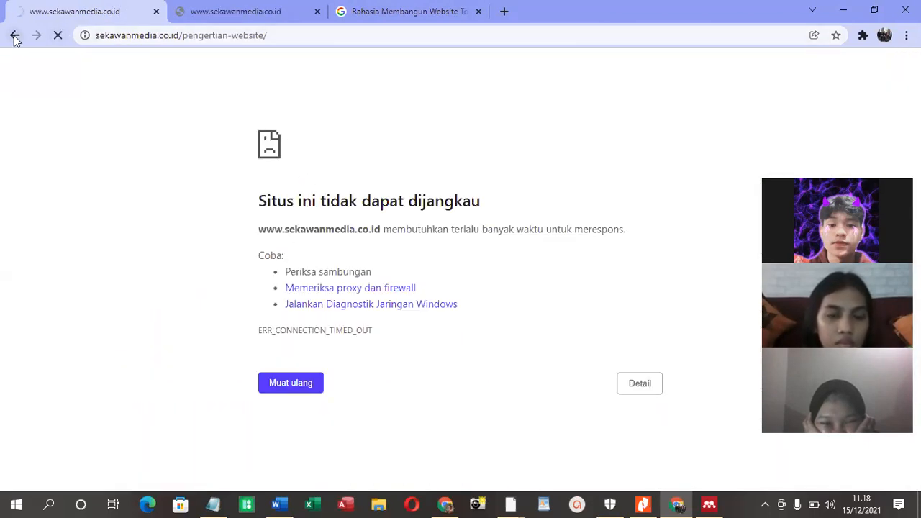
pyautogui.click(265, 9)
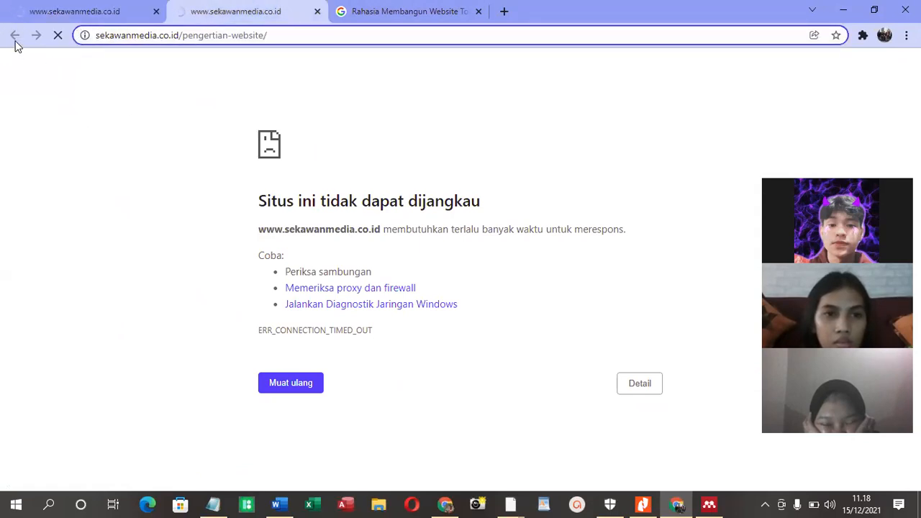
pyautogui.click(48, 12)
pyautogui.click(16, 35)
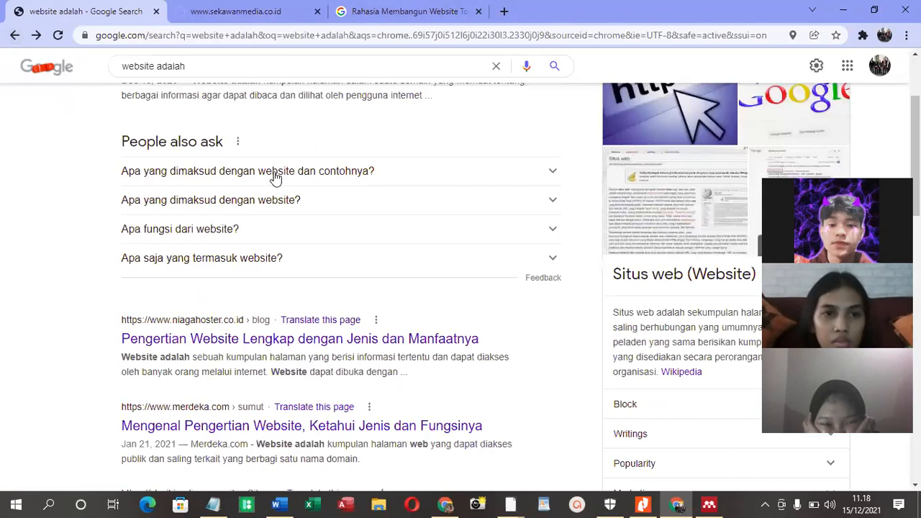
# Open the niagahoster.co.id result "Pengertian Website Lengkap dengan Jenis dan Manfaatnya" in a new tab
pyautogui.scroll(-3, 284, 191)
pyautogui.rightClick(289, 195)
pyautogui.click(327, 204)
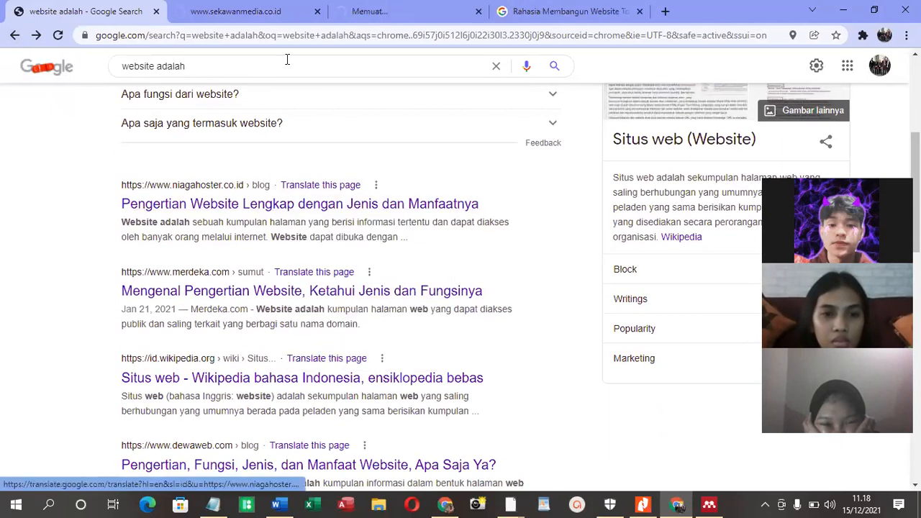
# Close the sekawanmedia.co.id tab and show the opening of the niagahoster.co.id article "Pengertian Website Lengkap dengan Jenis dan Manfaatnya"
pyautogui.click(382, 13)
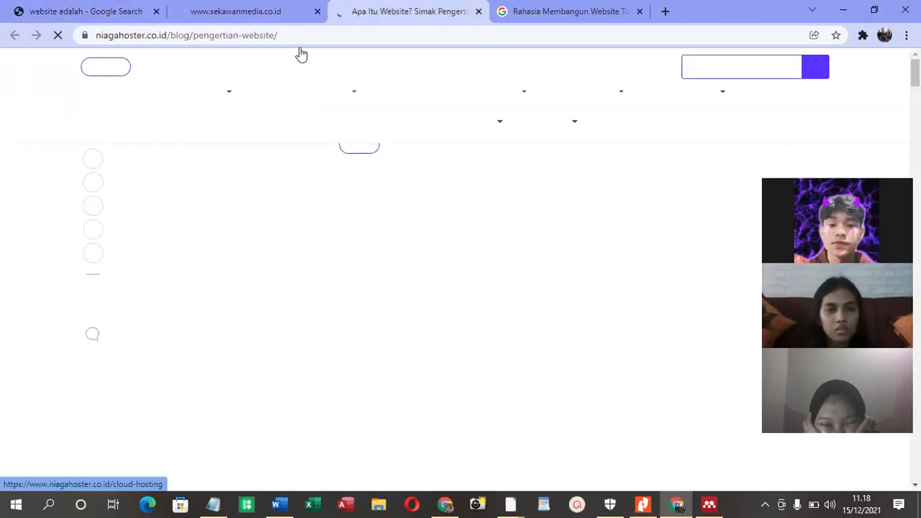
pyautogui.click(316, 11)
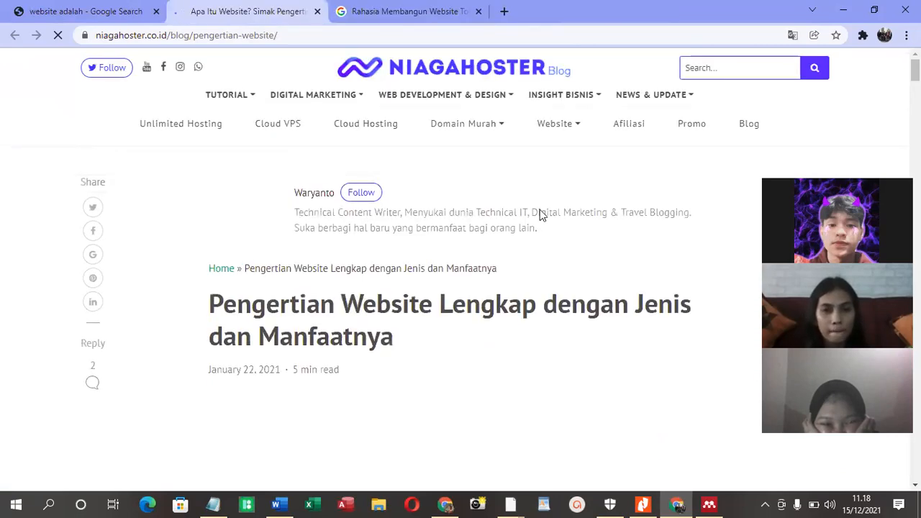
pyautogui.scroll(-3, 543, 207)
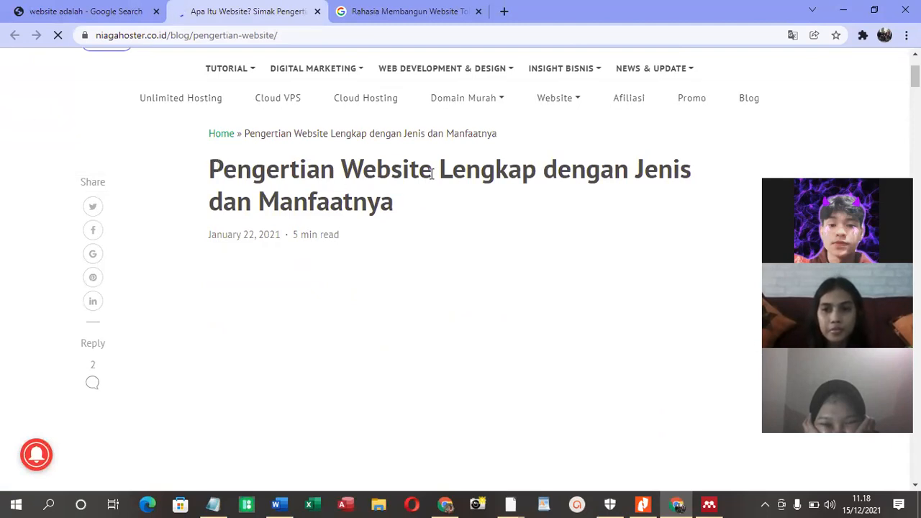
pyautogui.scroll(3, 447, 188)
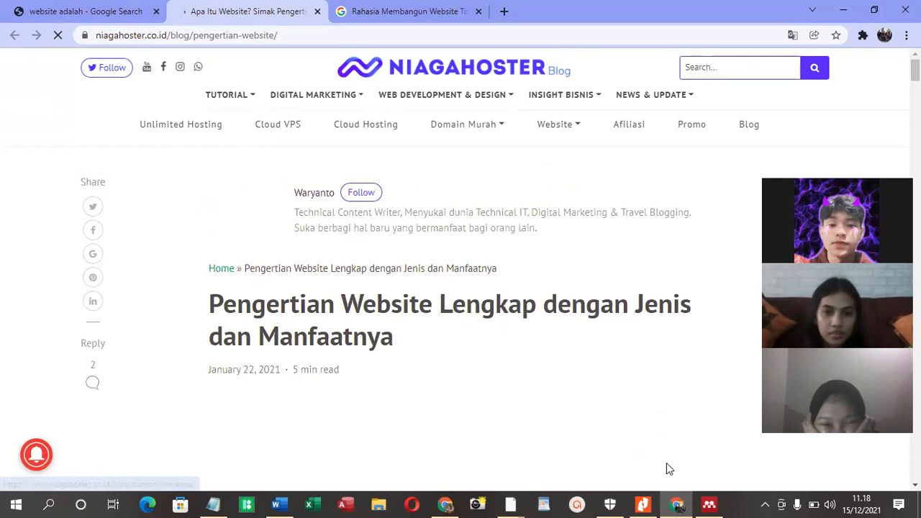
# Shrink the maximized browser window to about half the screen's width, keeping the article title in view
pyautogui.click(874, 10)
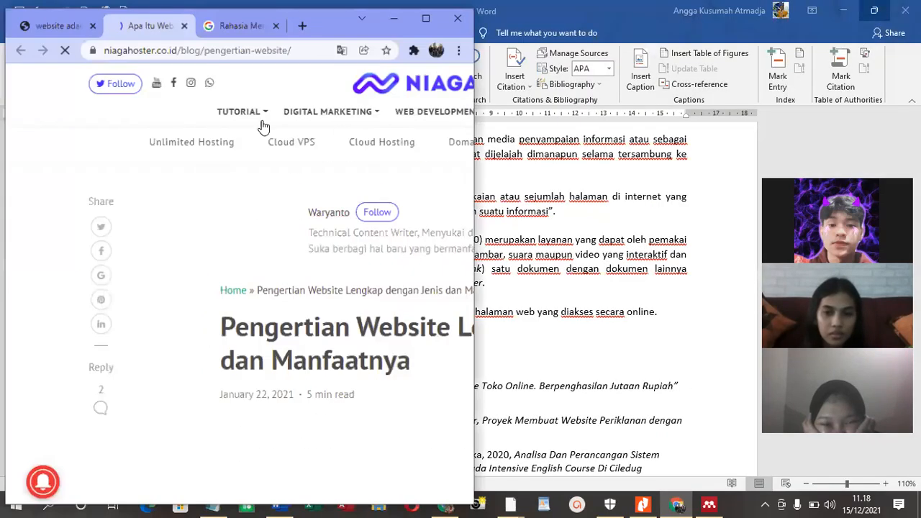
pyautogui.moveTo(353, 41); pyautogui.dragTo(342, 28)
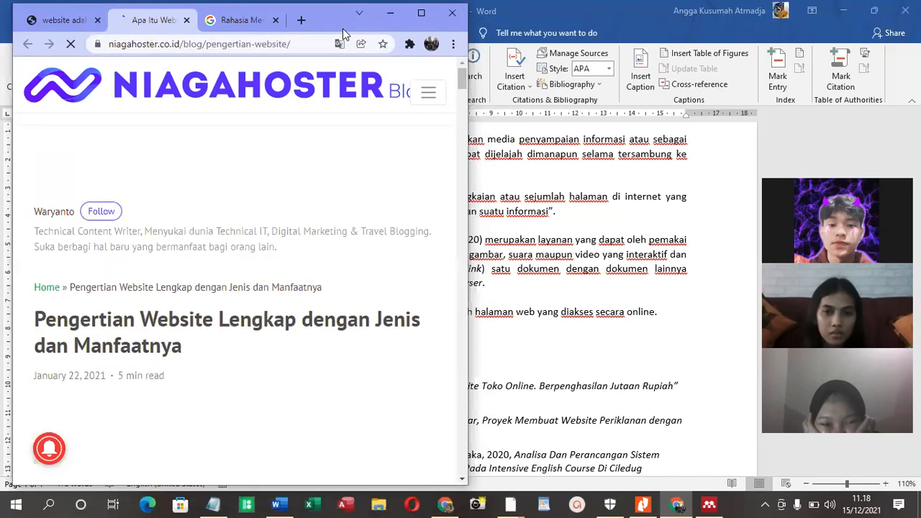
pyautogui.moveTo(466, 142); pyautogui.dragTo(507, 113)
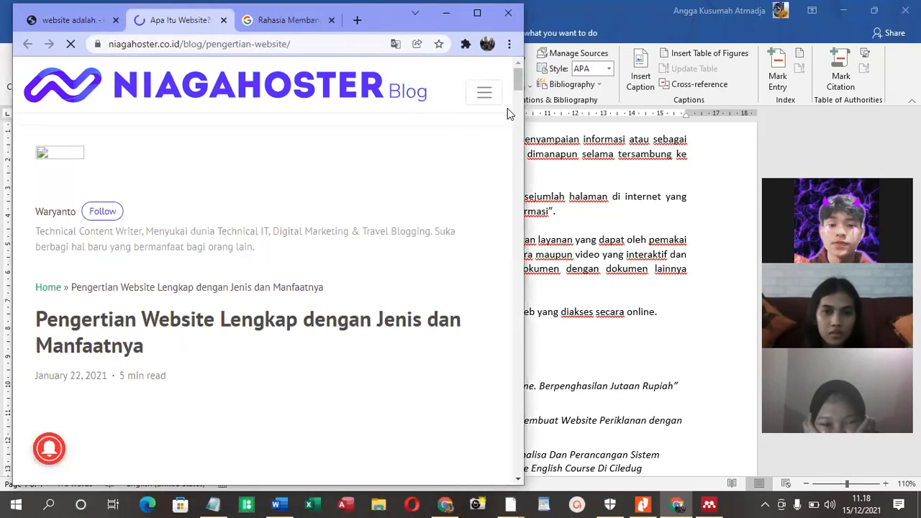
pyautogui.scroll(-3, 518, 80)
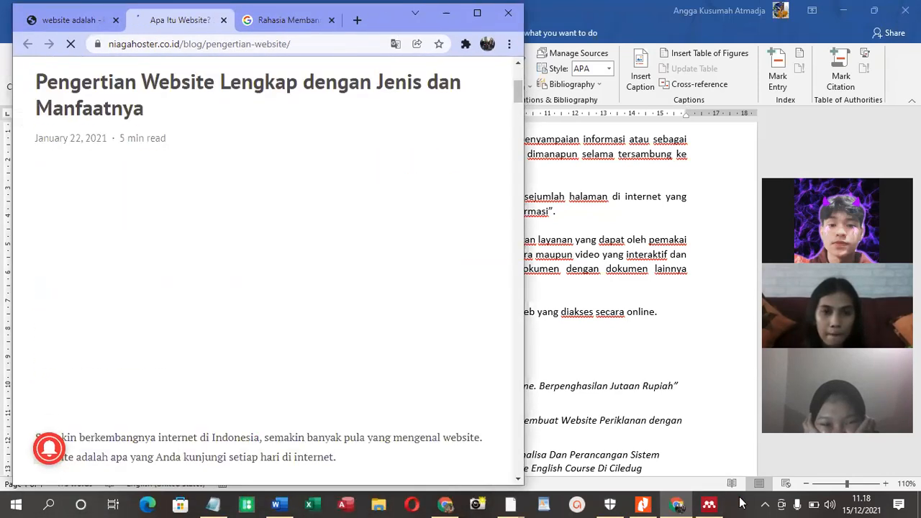
# Switch to Mendeley Desktop, discard the empty new document entry and move the Mendeley window beside the browser
pyautogui.click(712, 504)
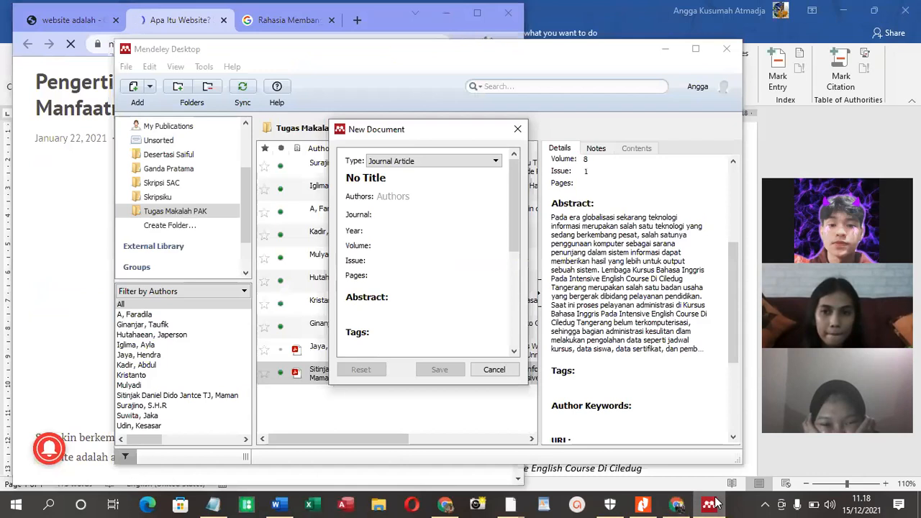
pyautogui.click(463, 159)
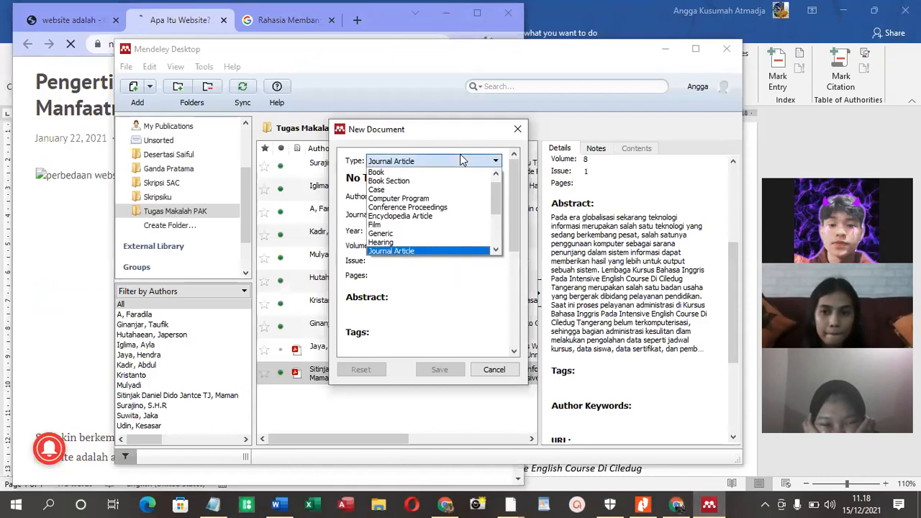
pyautogui.click(518, 131)
pyautogui.click(518, 131)
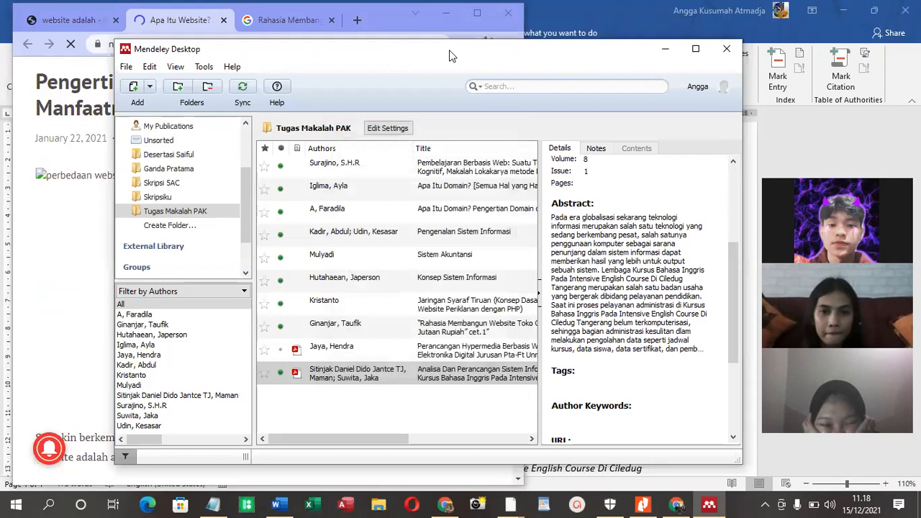
pyautogui.moveTo(410, 53); pyautogui.dragTo(829, 20)
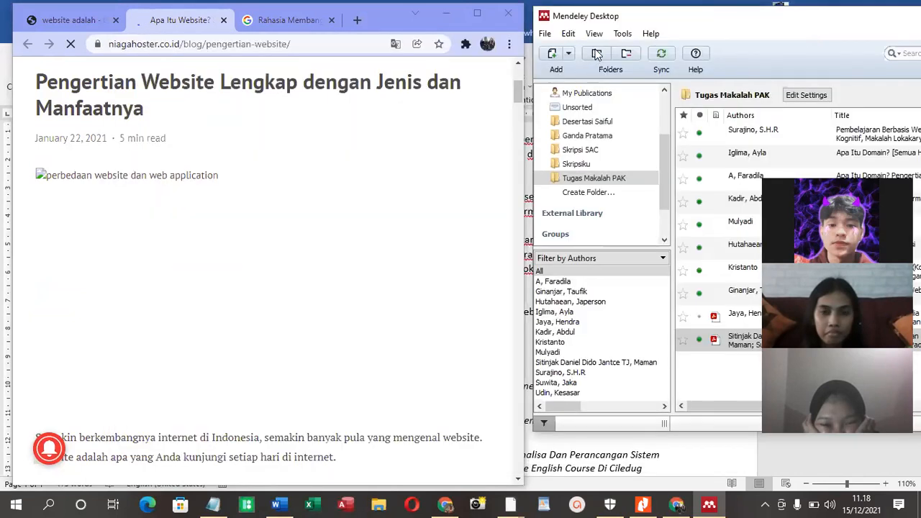
# Start a manual entry in the Tugas Makalah PAK folder and set its type to Web Page
pyautogui.click(569, 55)
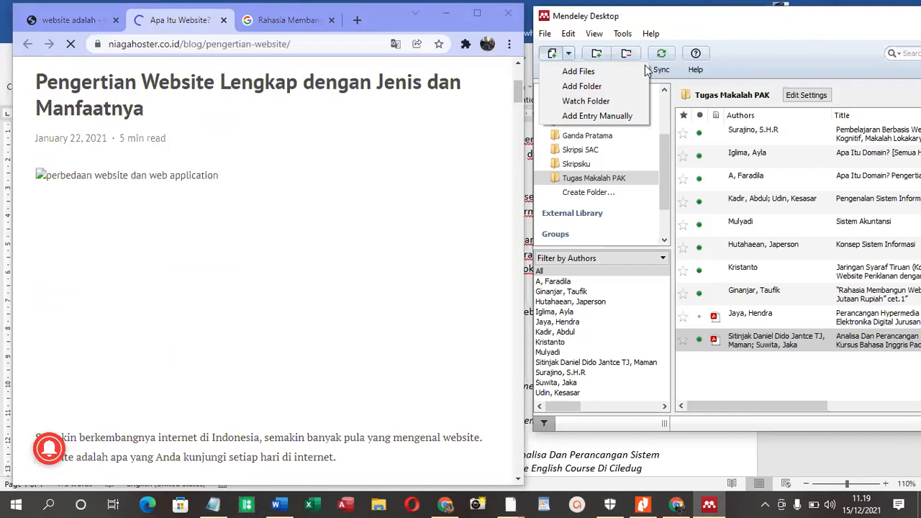
pyautogui.click(476, 190)
pyautogui.click(491, 113)
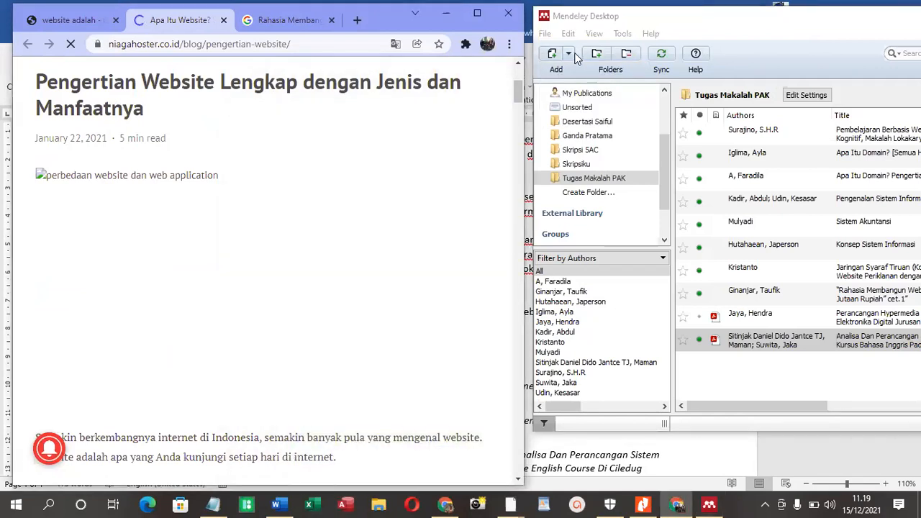
pyautogui.click(568, 54)
pyautogui.click(595, 116)
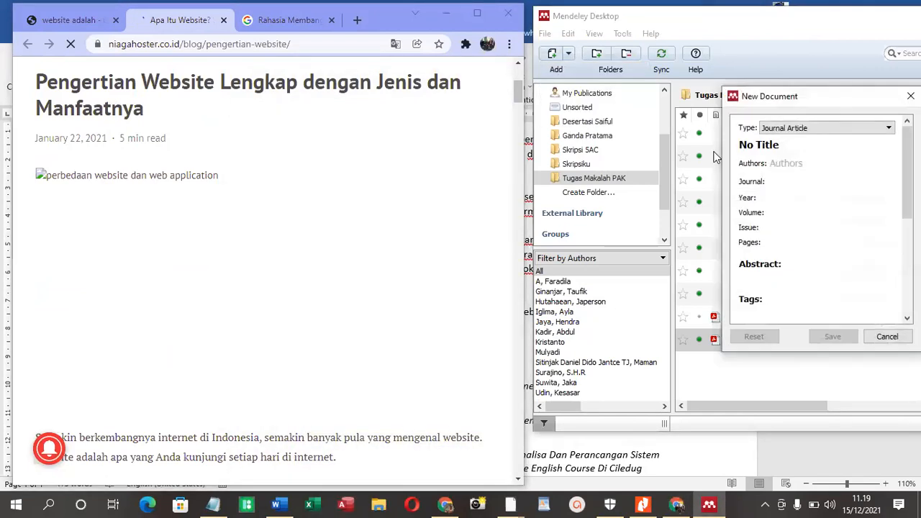
pyautogui.click(802, 130)
pyautogui.scroll(-3, 793, 207)
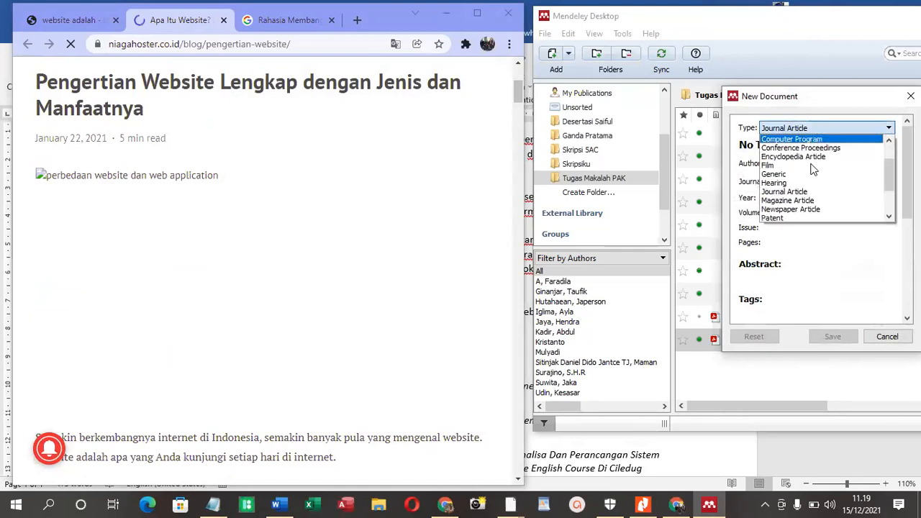
pyautogui.click(793, 208)
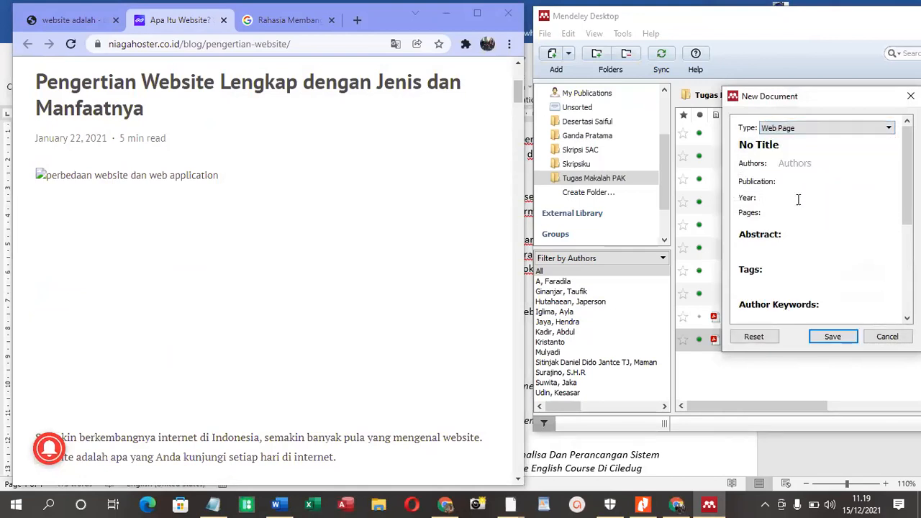
# Copy the article title "Pengertian Website Lengkap dengan Jenis dan Manfaatnya" from the web page into the new entry's title
pyautogui.moveTo(143, 113); pyautogui.dragTo(36, 79)
pyautogui.rightClick(40, 81)
pyautogui.click(54, 92)
pyautogui.click(779, 144)
pyautogui.hotkey('ctrl', 'a')
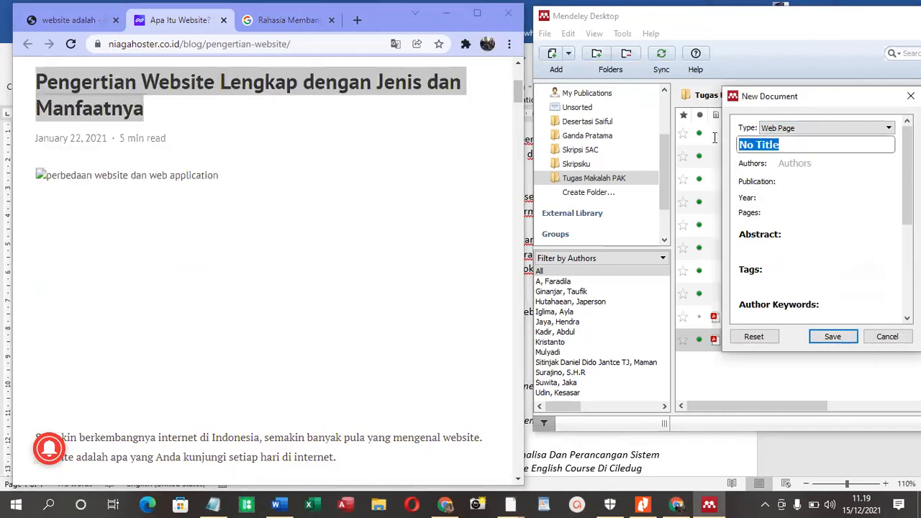
pyautogui.hotkey('ctrl', 'v')
# Enter the article author's name, as given on the web page, as the entry's author
pyautogui.click(781, 176)
pyautogui.scroll(2, 301, 172)
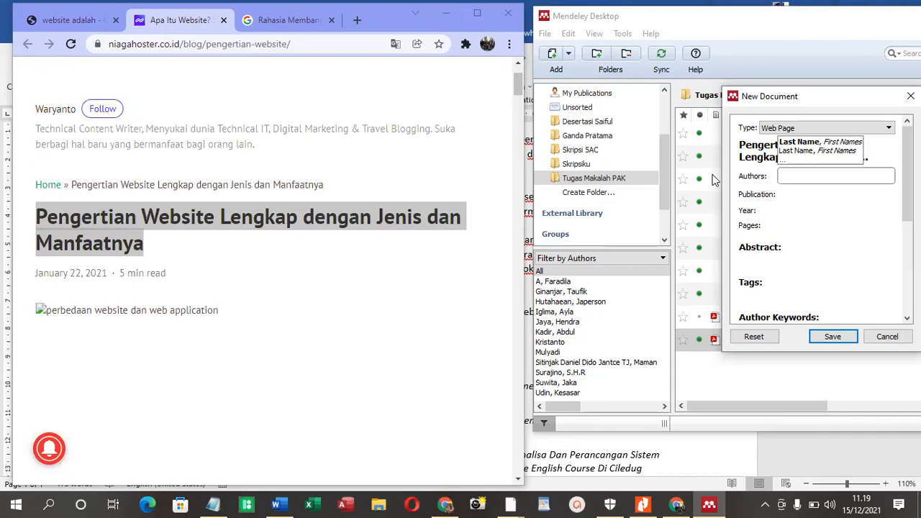
pyautogui.write('Waryanto')
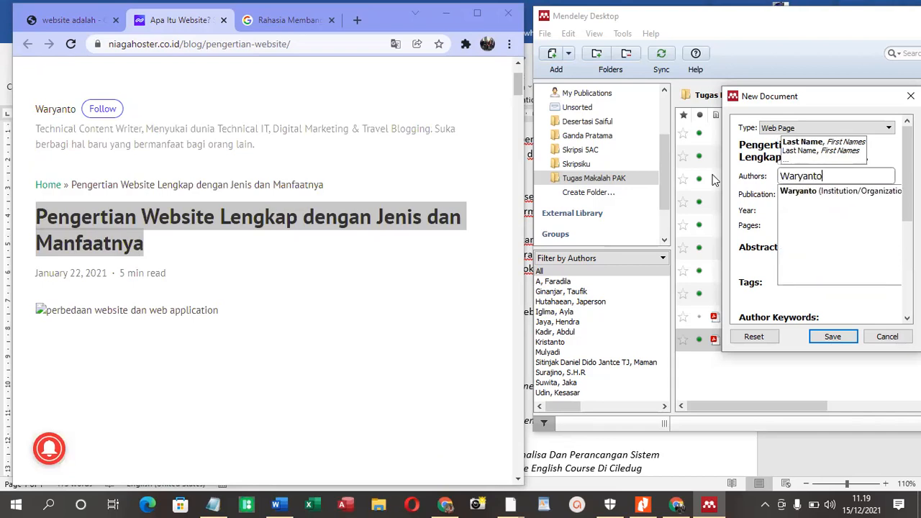
pyautogui.click(829, 192)
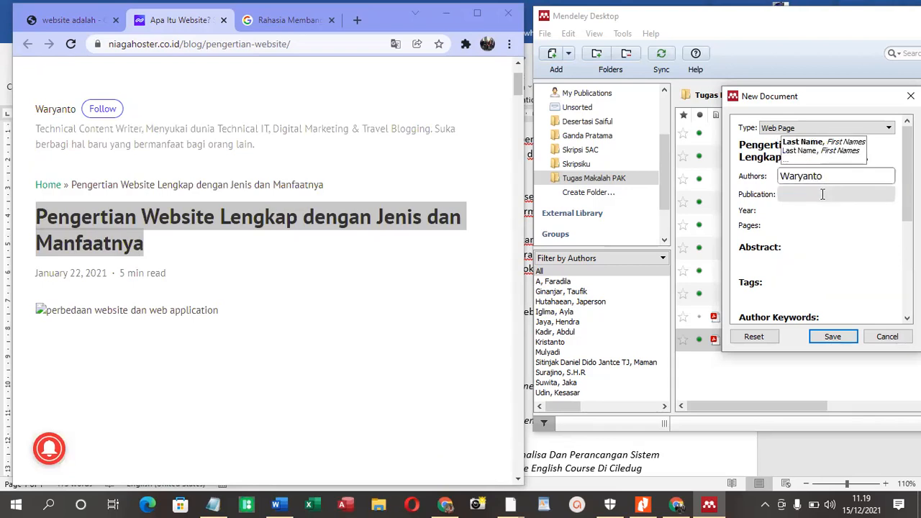
# Copy the niagahoster.co.id/blog/pengertian-website/ address from the browser into the entry's URL
pyautogui.click(822, 195)
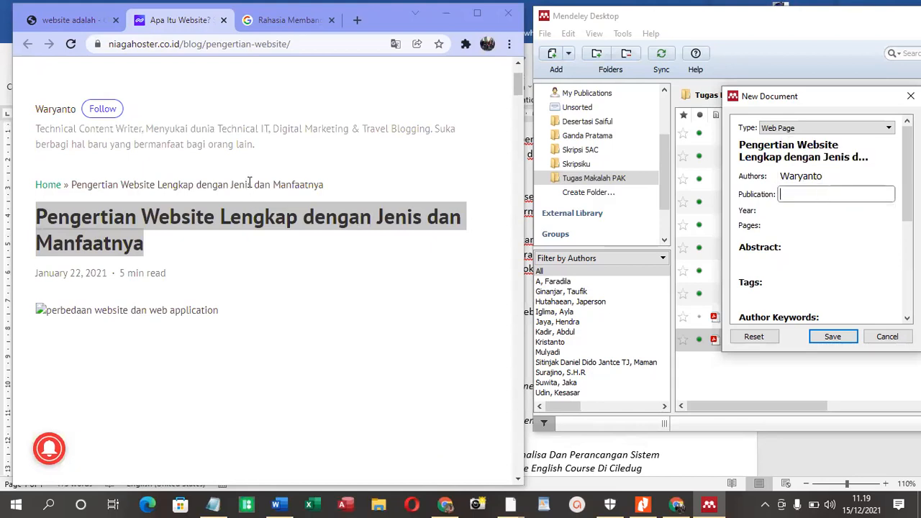
pyautogui.scroll(1, 243, 179)
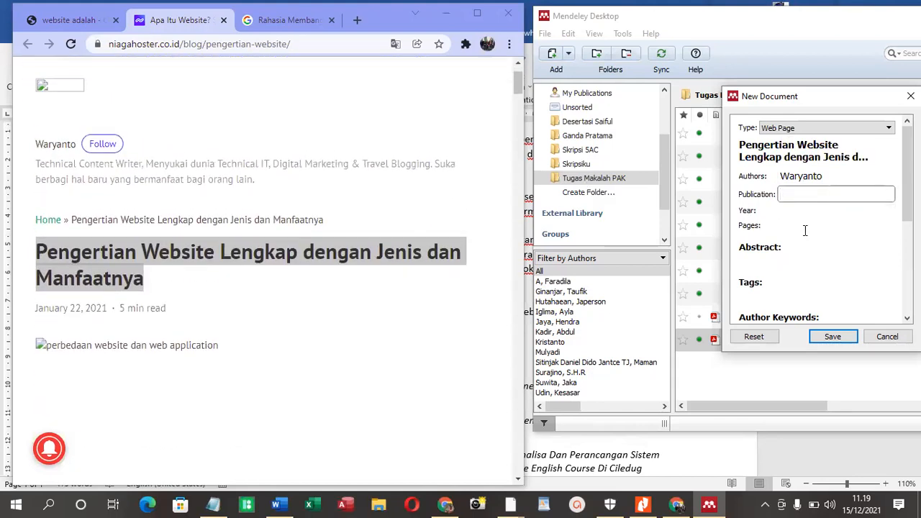
pyautogui.scroll(-4, 807, 231)
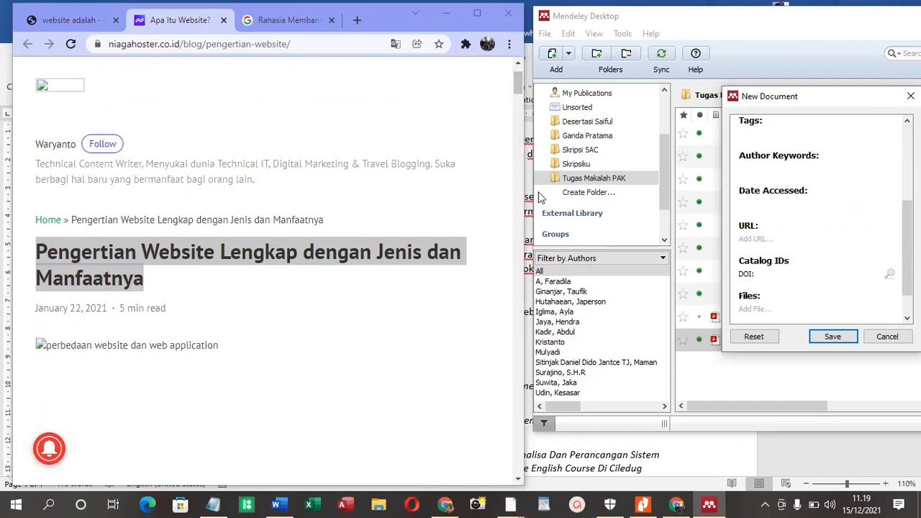
pyautogui.click(295, 45)
pyautogui.rightClick(294, 46)
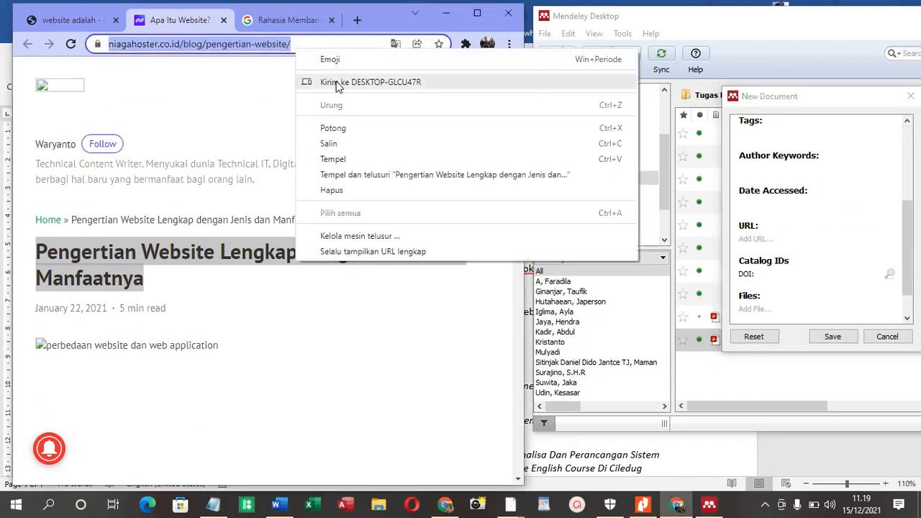
pyautogui.click(350, 141)
pyautogui.click(761, 241)
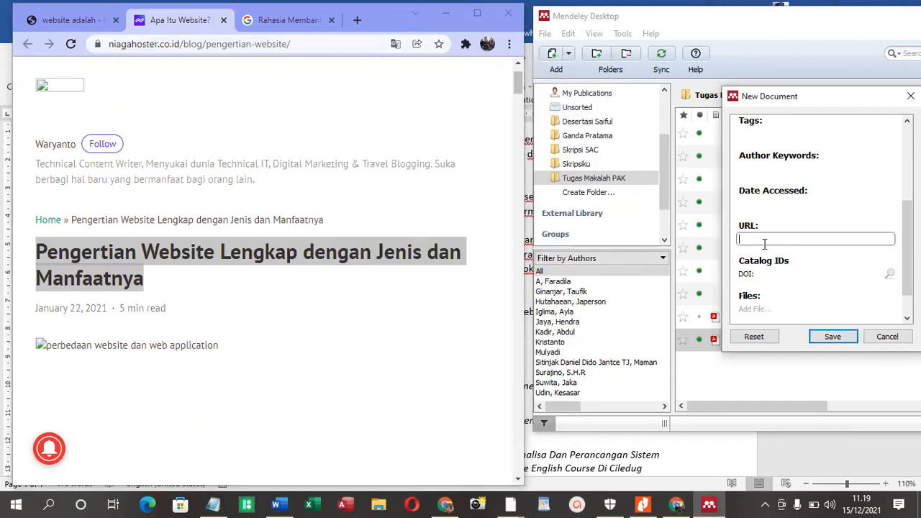
pyautogui.hotkey('ctrl', 'v')
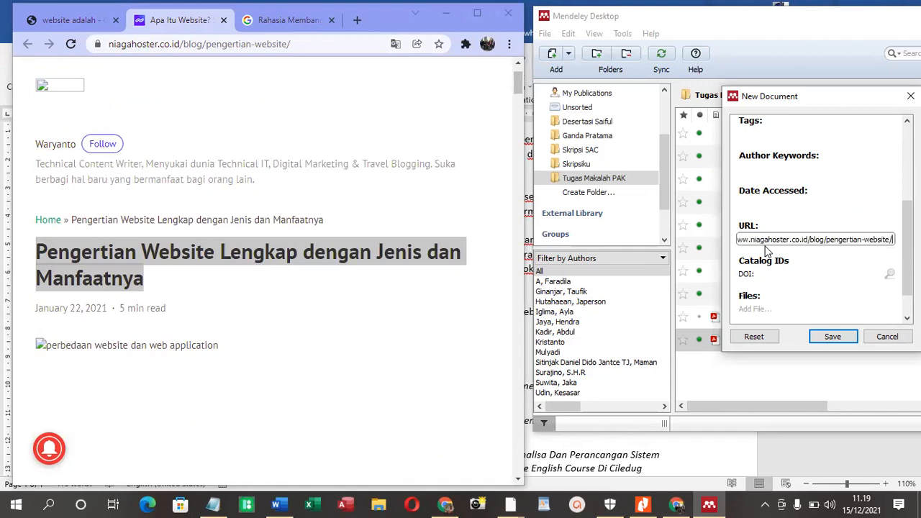
# Set the entry's access date to 15/12/2021 and its year to 2021
pyautogui.click(771, 205)
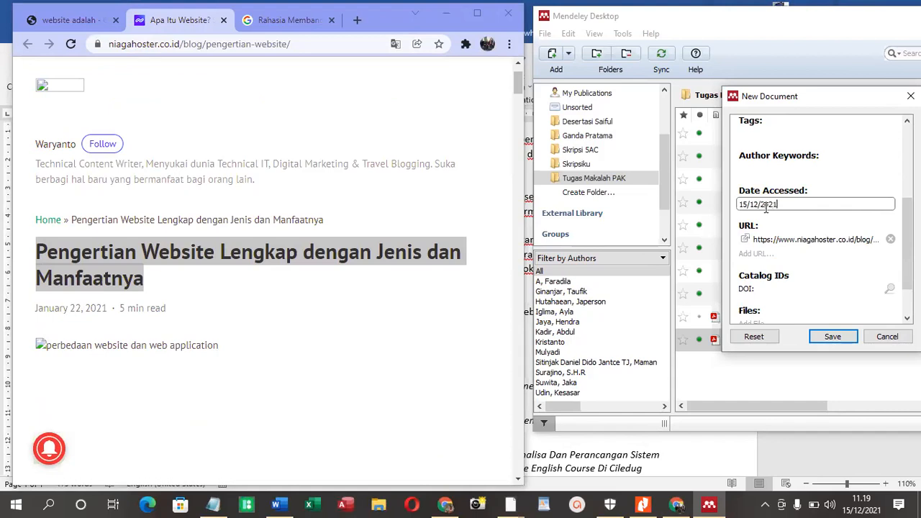
pyautogui.scroll(5, 773, 176)
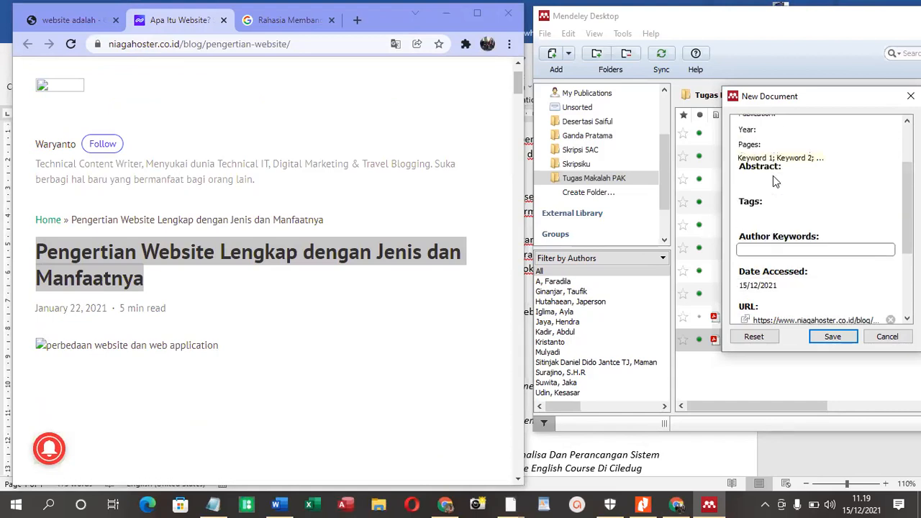
pyautogui.click(782, 211)
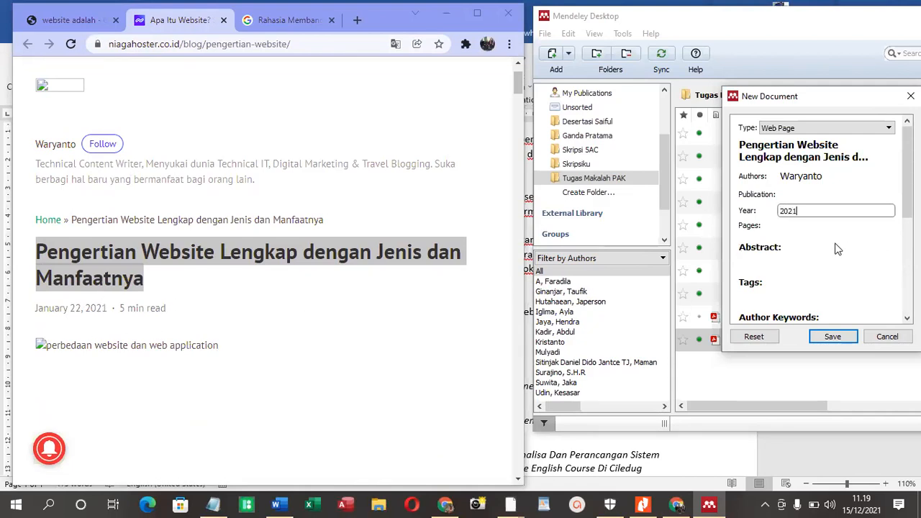
# Set the entry's publication to "Niagahoster.co.id" and check the remaining entry details
pyautogui.click(800, 200)
pyautogui.write('Na')
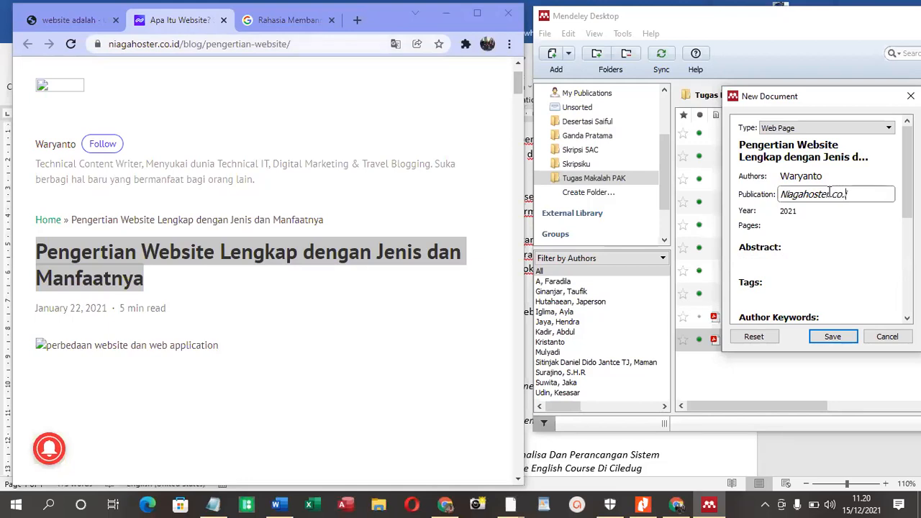
pyautogui.click(782, 195)
pyautogui.click(830, 239)
pyautogui.scroll(-5, 834, 239)
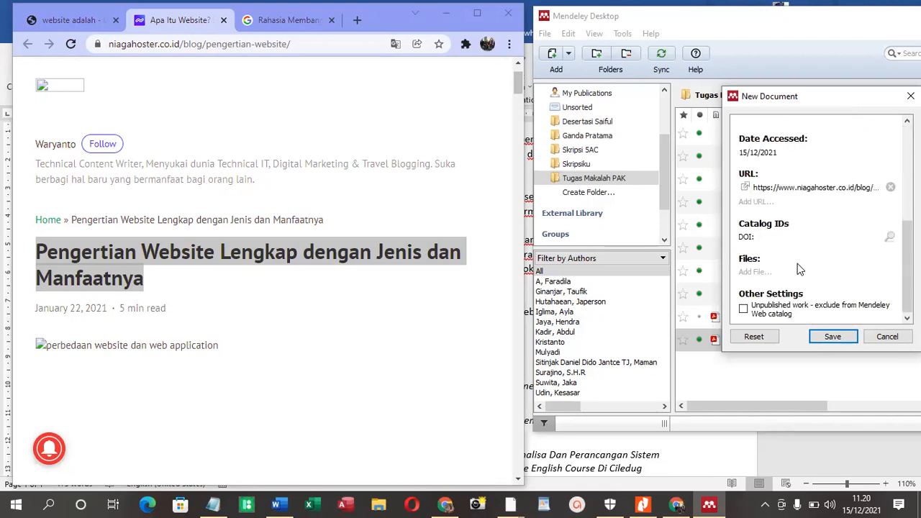
pyautogui.scroll(-13, 172, 288)
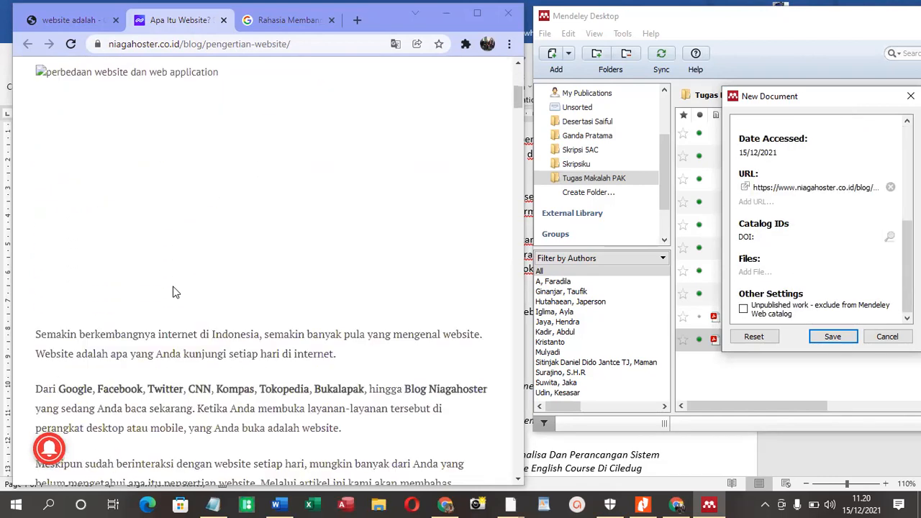
pyautogui.scroll(-4, 173, 286)
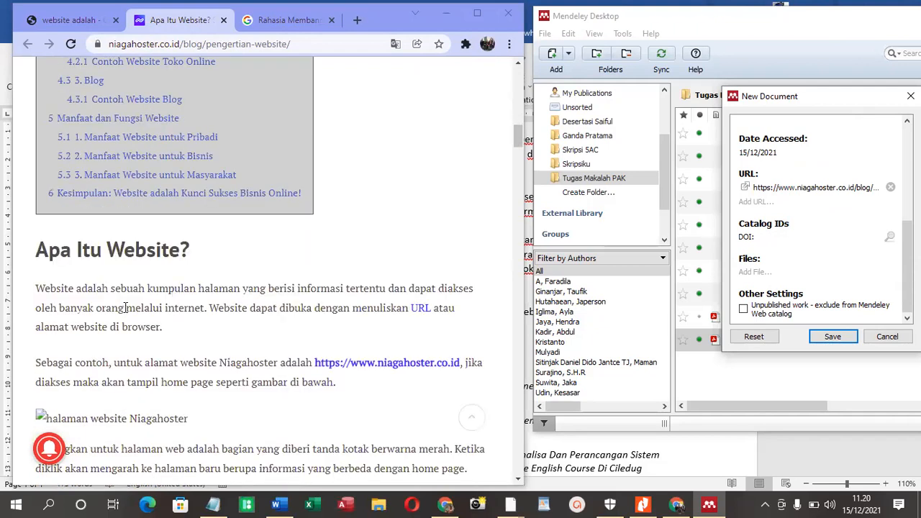
pyautogui.scroll(-2, 124, 309)
pyautogui.moveTo(36, 154); pyautogui.dragTo(179, 201)
pyautogui.rightClick(131, 176)
pyautogui.click(144, 180)
pyautogui.click(32, 161)
pyautogui.moveTo(36, 154); pyautogui.dragTo(462, 229)
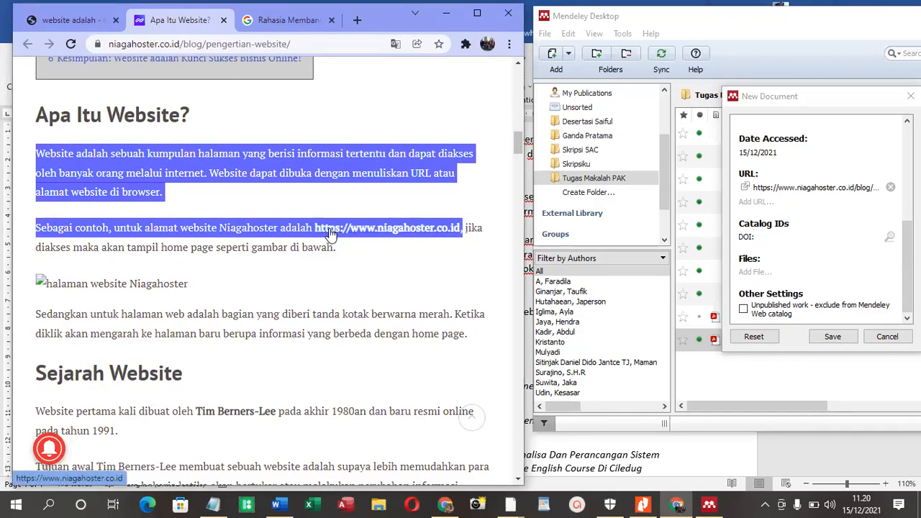
pyautogui.rightClick(180, 233)
pyautogui.click(206, 245)
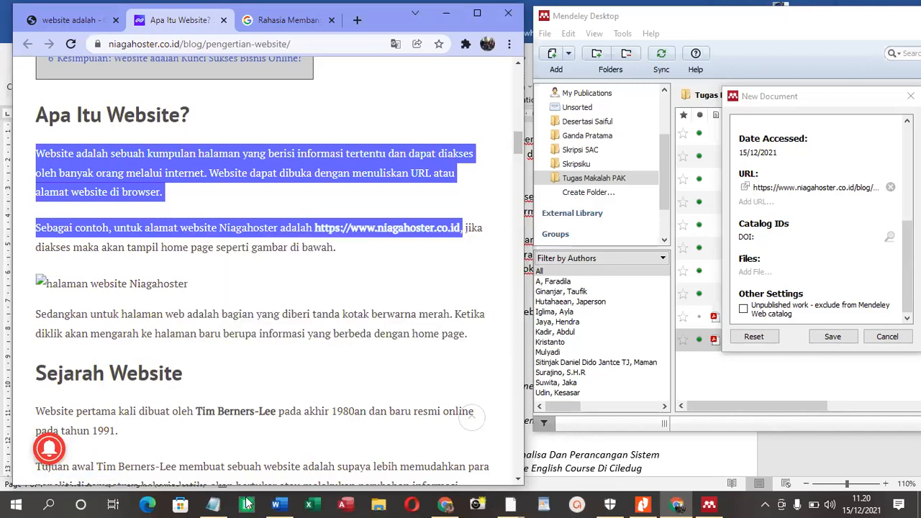
# Paste the copied definition into Notepad, remove the blank line between its paragraphs, and cut the resulting plain text
pyautogui.click(213, 503)
pyautogui.hotkey('ctrl', 'a')
pyautogui.hotkey('ctrl', 'v')
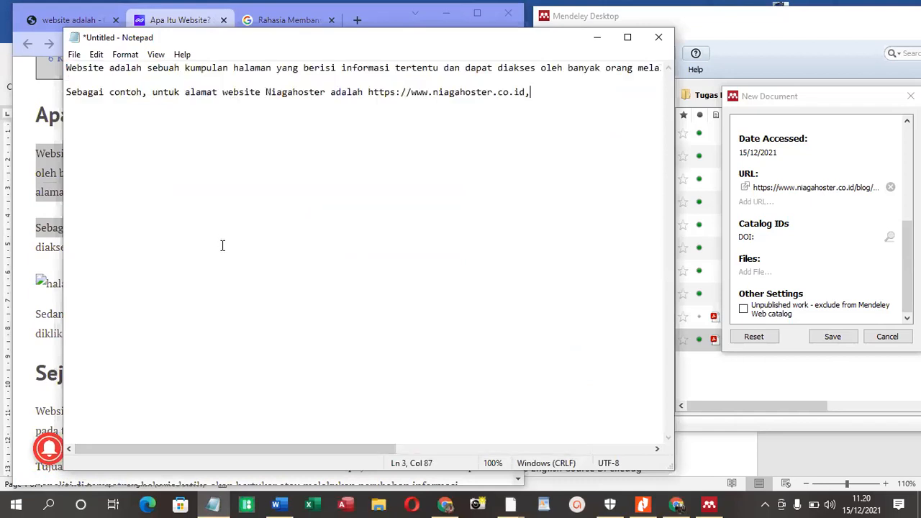
pyautogui.click(66, 94)
pyautogui.press('BackSpace')
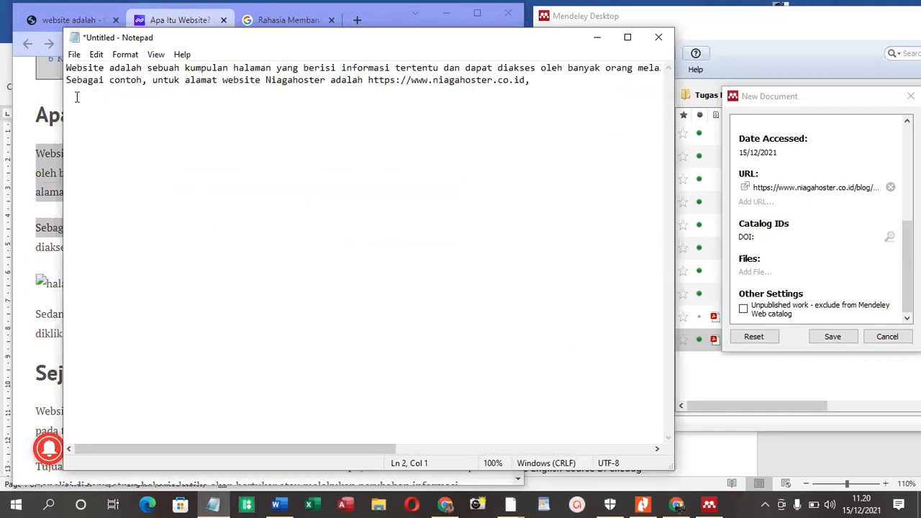
pyautogui.hotkey('ctrl', 'a')
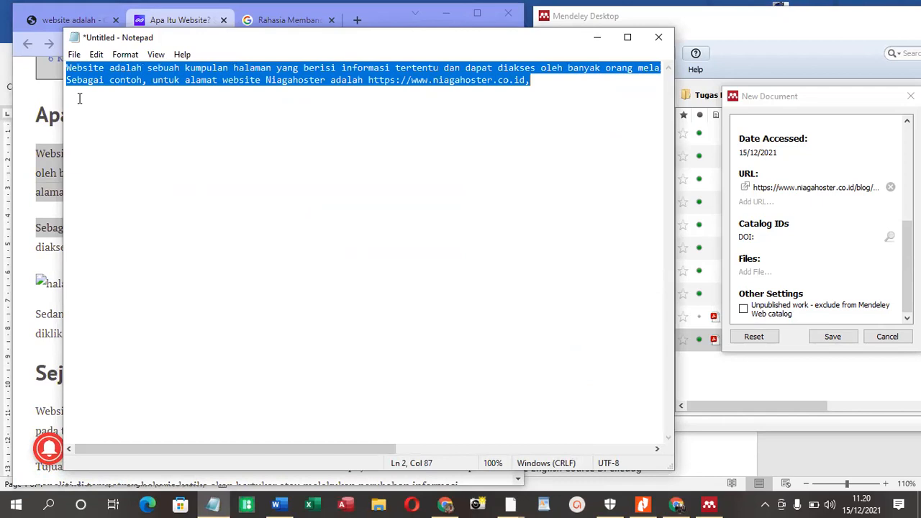
pyautogui.hotkey('ctrl', 'x')
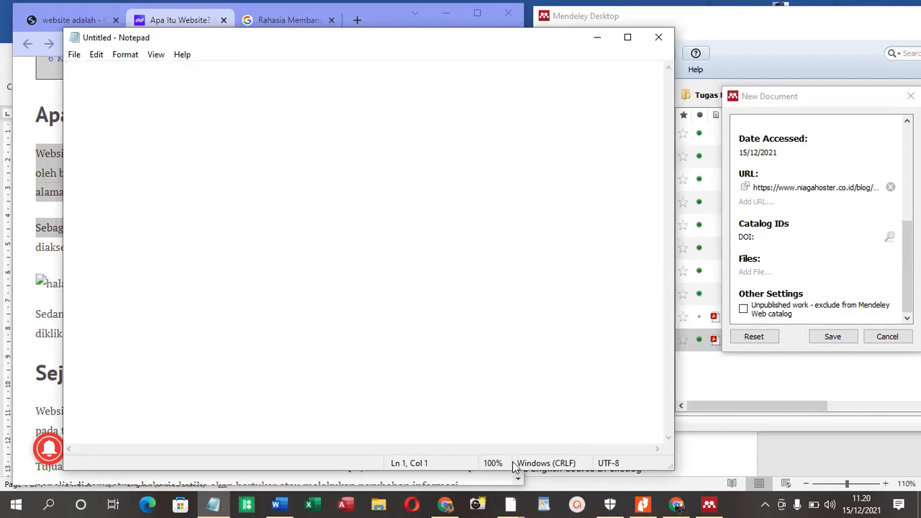
# Switch to Word and paste the definition above the "Berdasarkan kesimpulan" paragraph, with a blank line before it
pyautogui.click(286, 499)
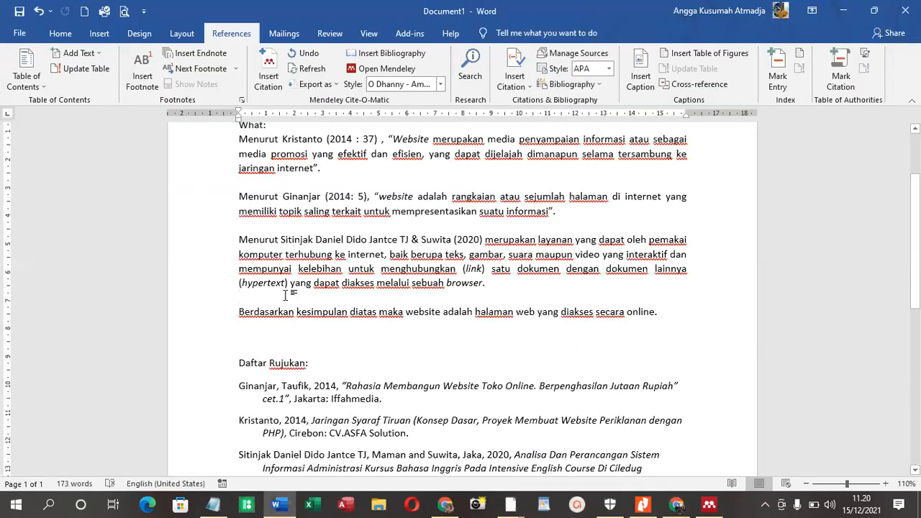
pyautogui.click(272, 301)
pyautogui.hotkey('ctrl', 'v')
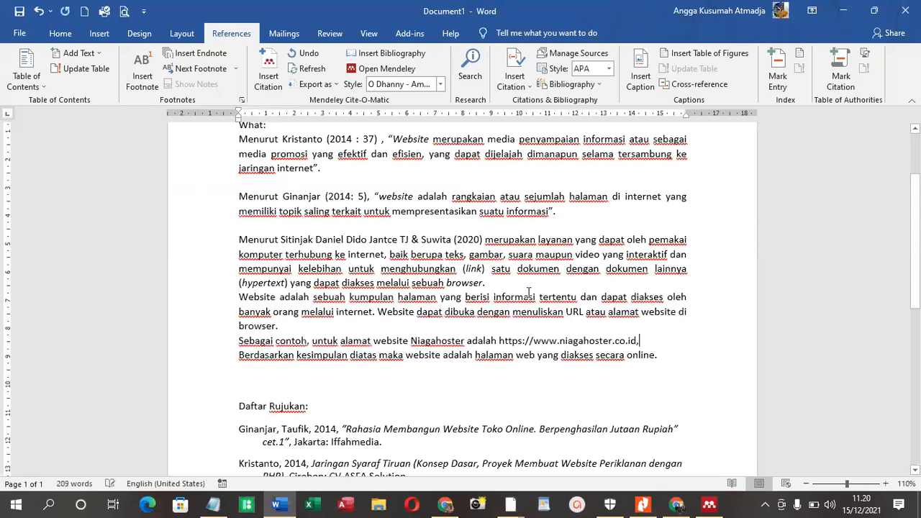
pyautogui.press('Return')
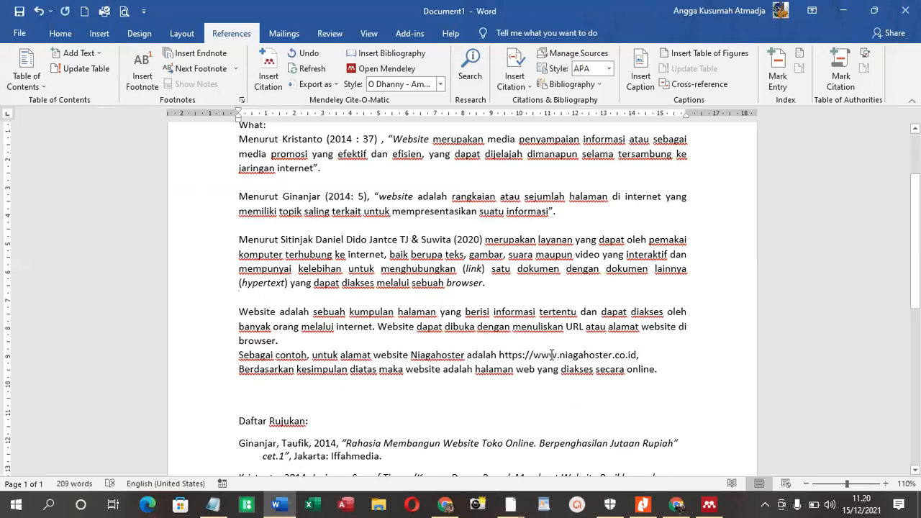
# Join the "Sebagai contoh" sentence to the definition paragraph, end it with a period, and undo the address's automatic hyperlink formatting
pyautogui.click(281, 341)
pyautogui.press('Delete')
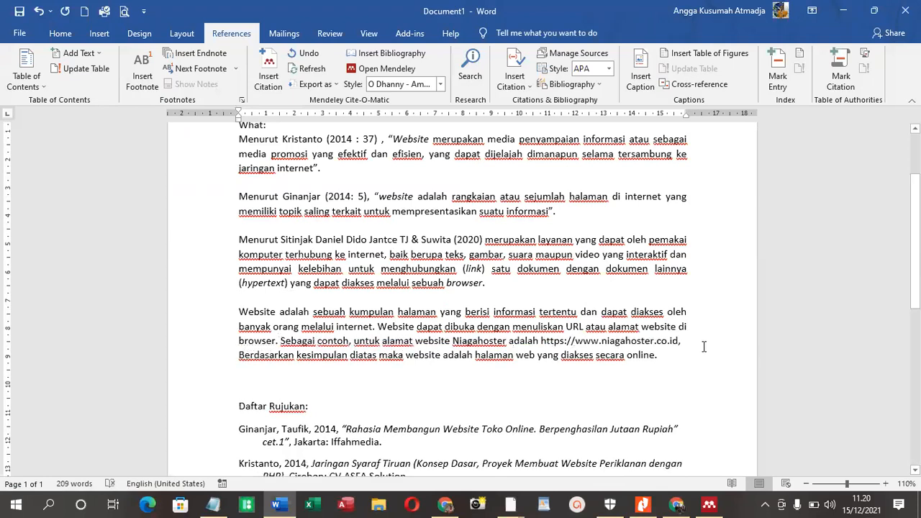
pyautogui.write('.')
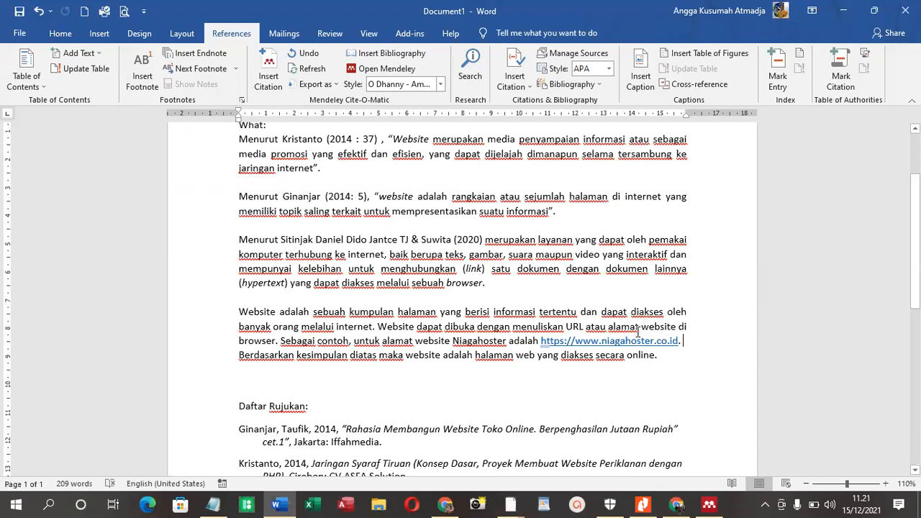
pyautogui.hotkey('ctrl', 'z')
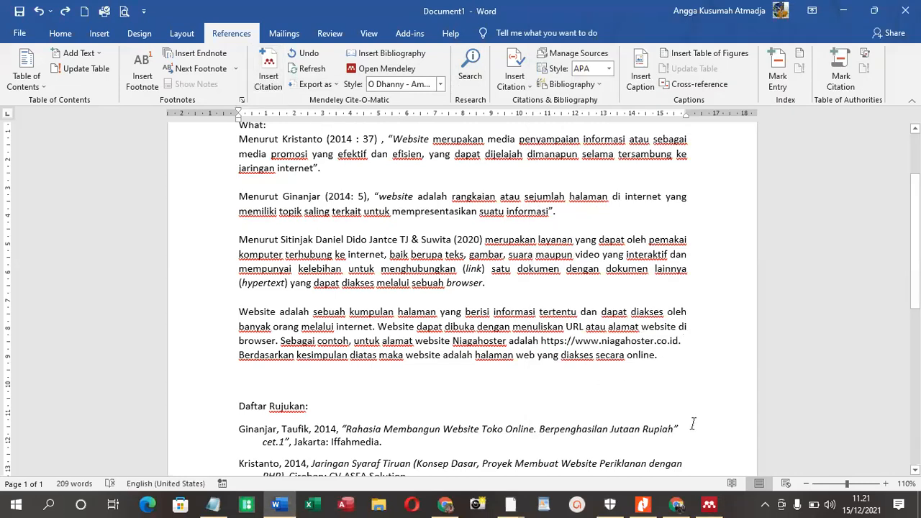
# Save the new web page entry in Mendeley and cite it at the end of the pasted definition in Word
pyautogui.click(709, 505)
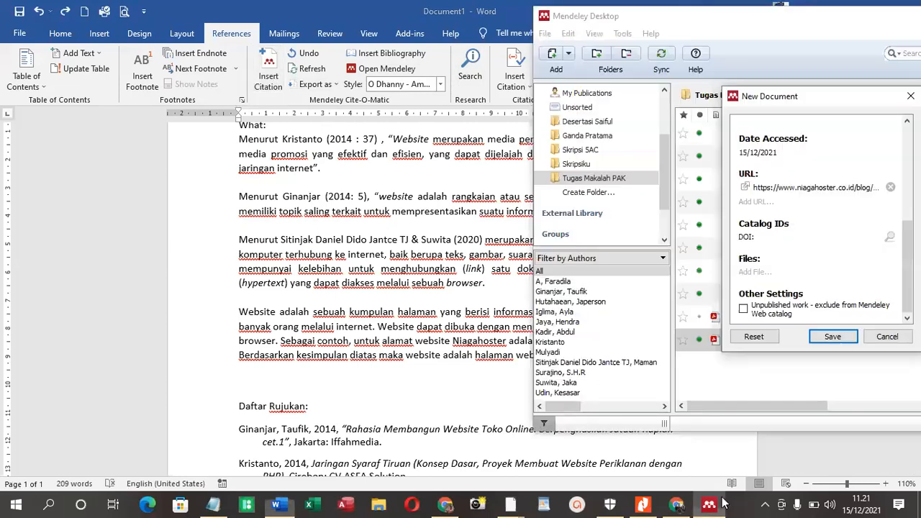
pyautogui.click(844, 341)
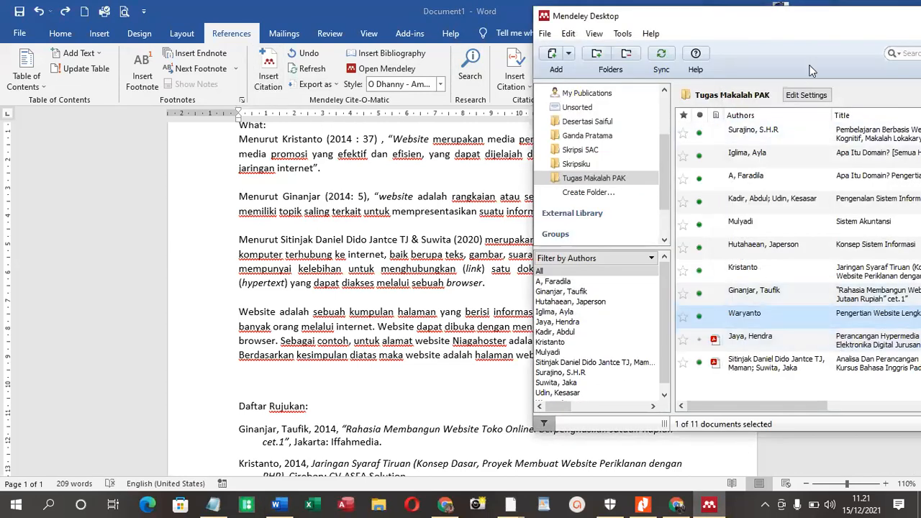
pyautogui.click(276, 72)
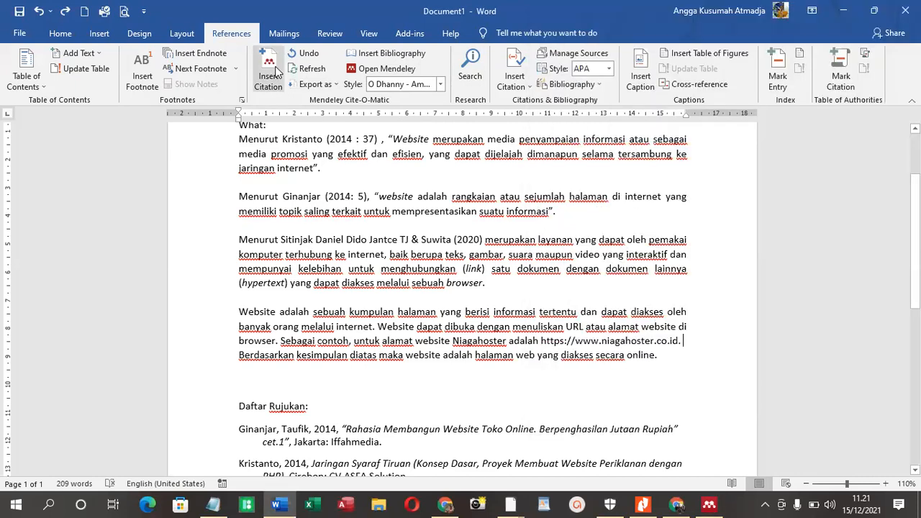
pyautogui.click(661, 496)
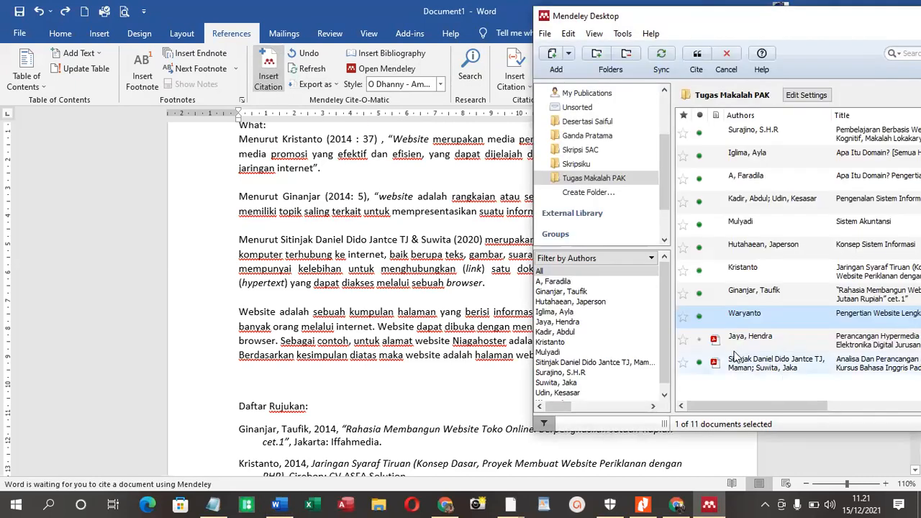
pyautogui.click(697, 57)
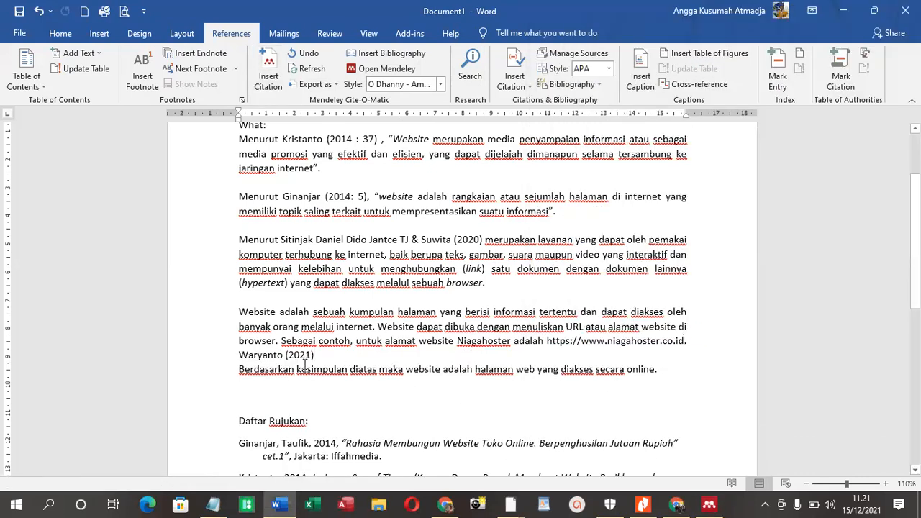
# Check the citation and reference list in the paper, then save the document to OneDrive - Officeoriginal as "Pengertian Website"
pyautogui.scroll(-5, 305, 365)
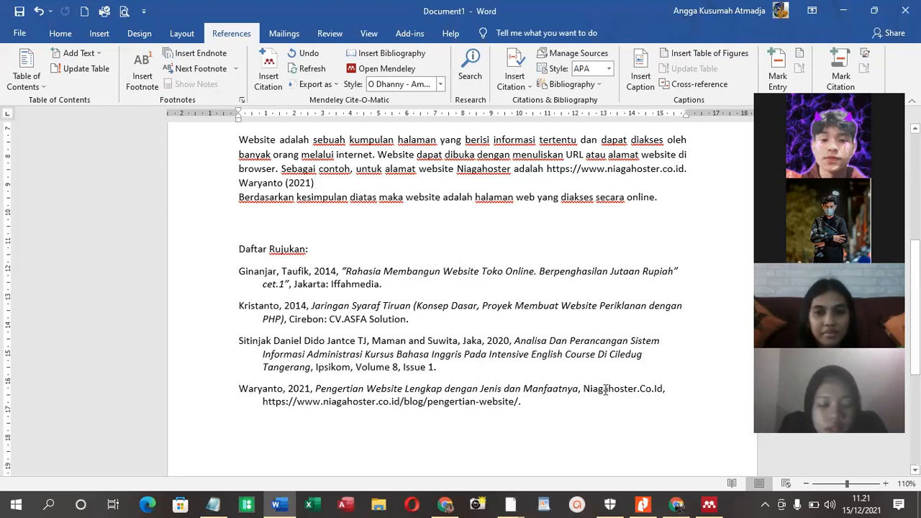
pyautogui.scroll(5, 556, 412)
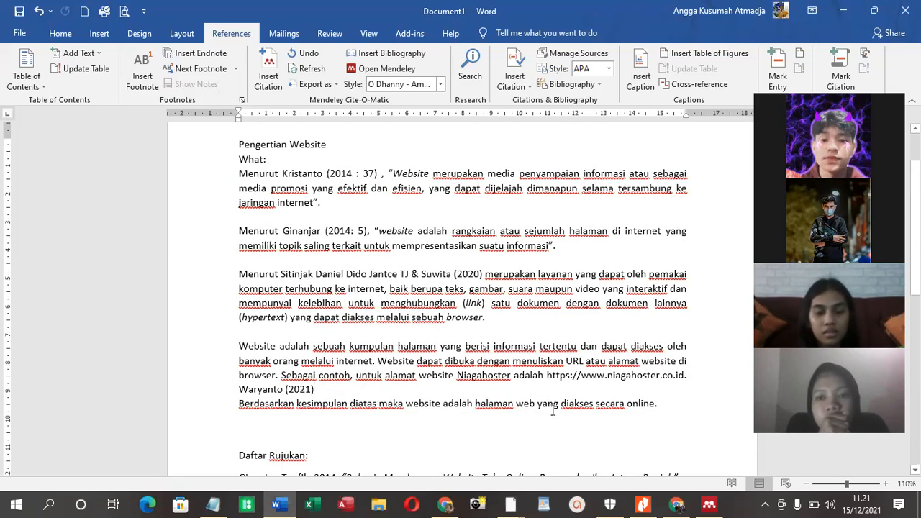
pyautogui.scroll(-4, 553, 410)
pyautogui.moveTo(520, 435); pyautogui.dragTo(380, 317)
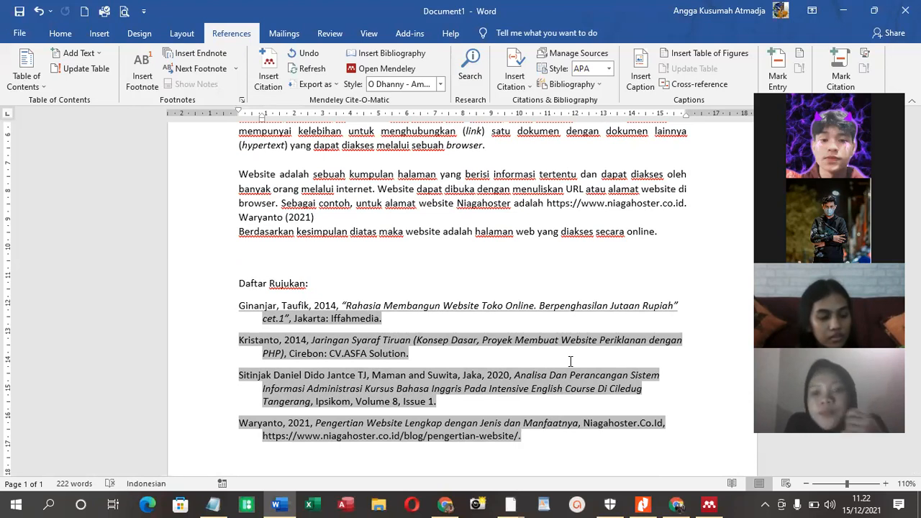
pyautogui.click(19, 10)
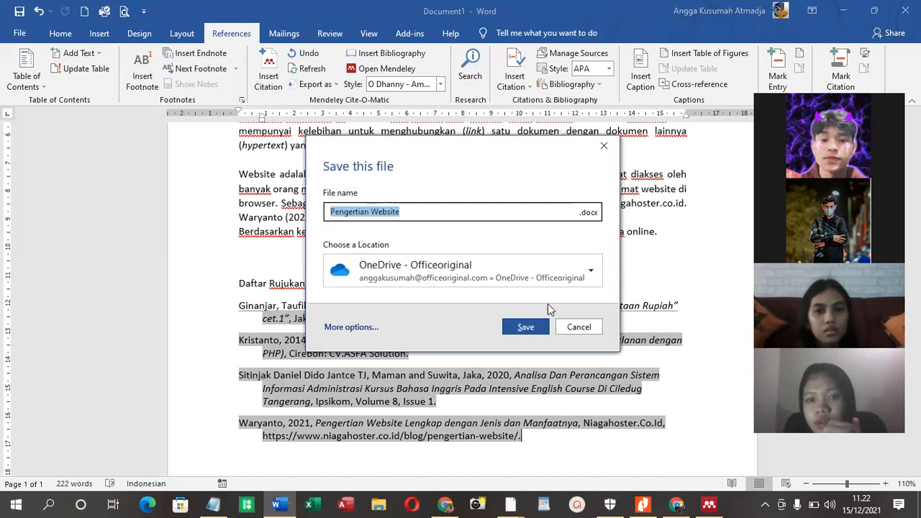
pyautogui.click(535, 327)
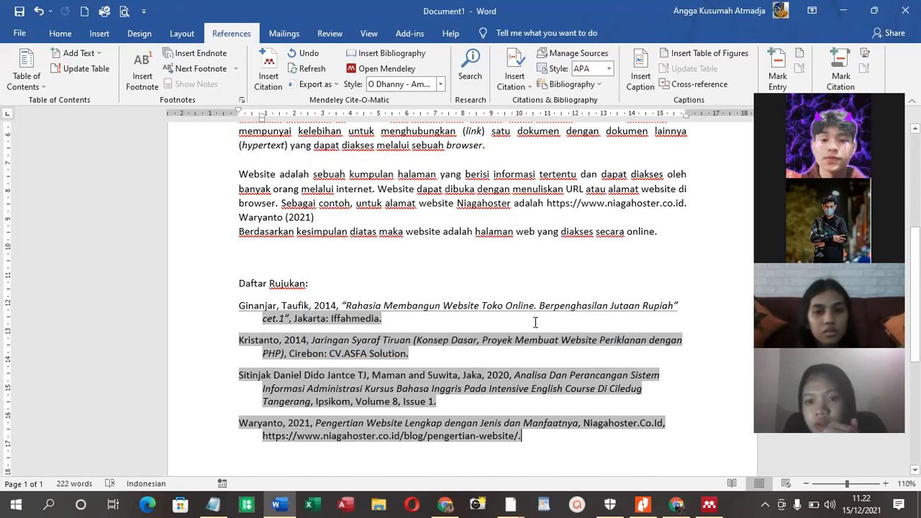